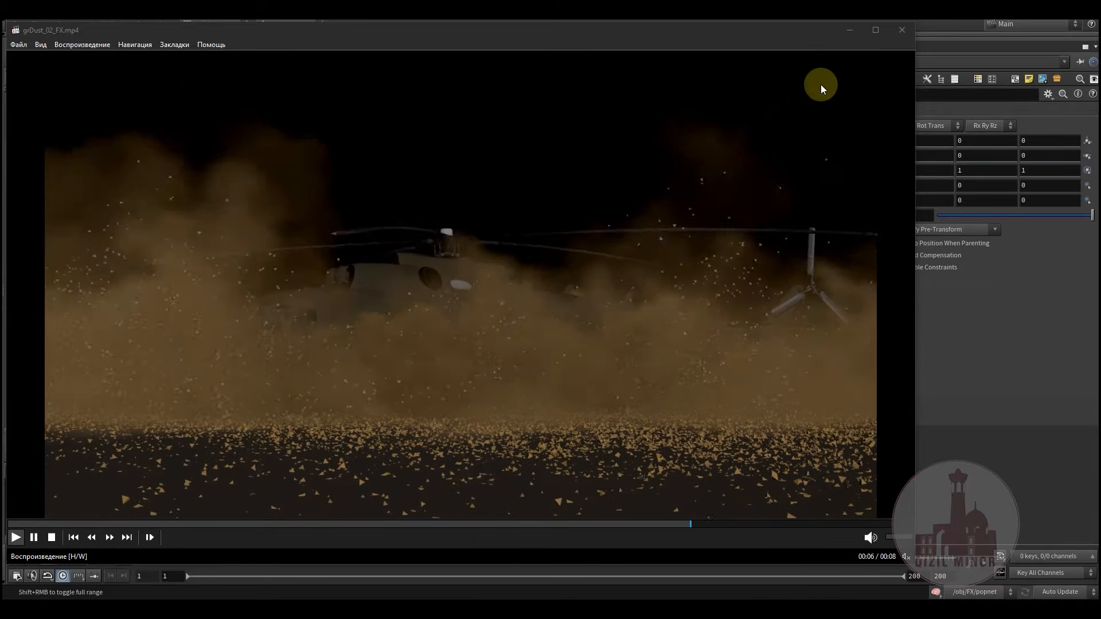
- Minimize the video player and hide the DEBRIS and DUST objects in the scene
{"action": "left_click", "coordinate": [849, 31]}
{"action": "middle_click_drag", "start_coordinate": [677, 401], "coordinate": [638, 390]}
{"action": "left_click_drag", "start_coordinate": [618, 345], "coordinate": [596, 310]}
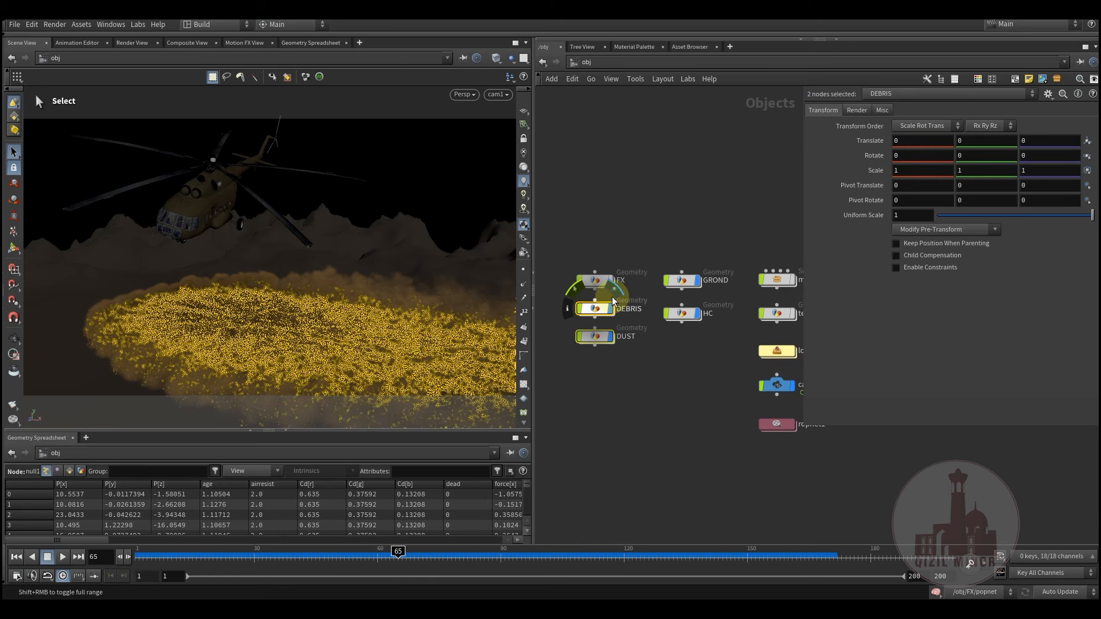
{"action": "left_click", "coordinate": [616, 288]}
{"action": "left_click", "coordinate": [651, 373]}
{"action": "mouse_move", "coordinate": [680, 376]}
{"action": "middle_mouse_down"}
{"action": "mouse_move", "coordinate": [634, 394]}
{"action": "mouse_move", "coordinate": [662, 378]}
{"action": "middle_mouse_up"}
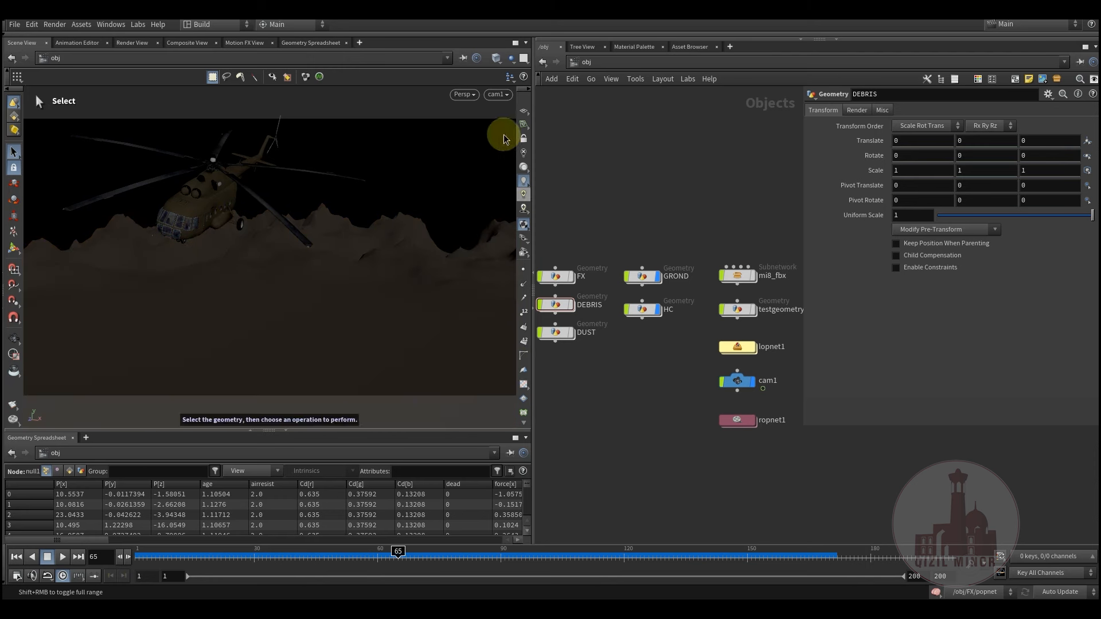
- Review the helicopter's motion at frame 30, select the mi8_fbx subnetwork, and scrub the timeline to frame 43
{"action": "left_click_drag", "start_coordinate": [216, 565], "coordinate": [253, 577]}
{"action": "middle_click_drag", "start_coordinate": [669, 413], "coordinate": [638, 450]}
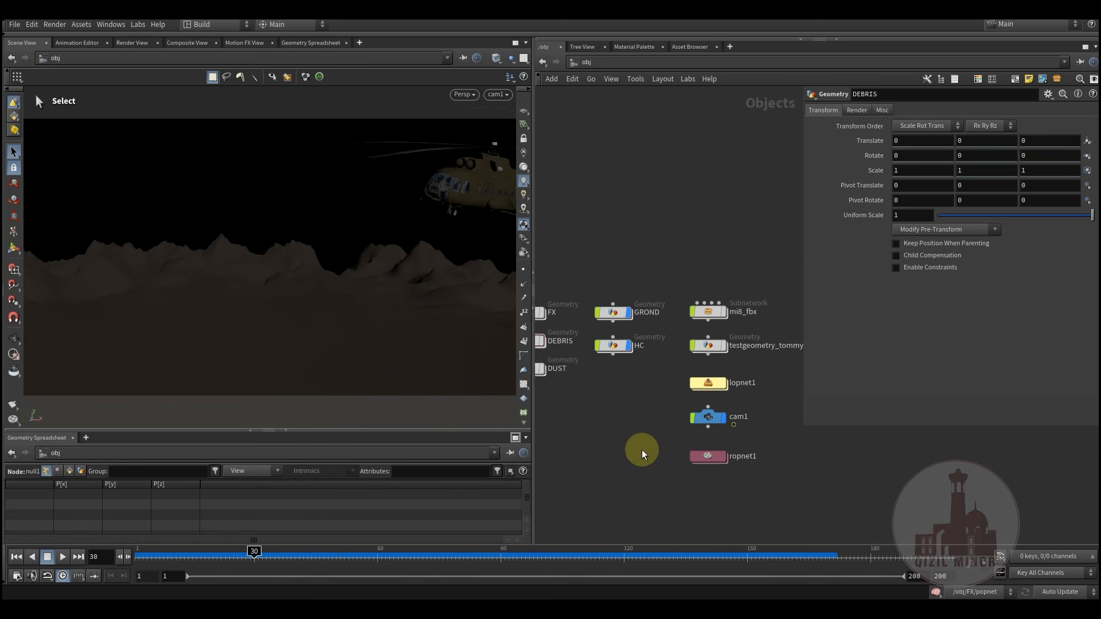
{"action": "middle_click_drag", "start_coordinate": [628, 402], "coordinate": [668, 420]}
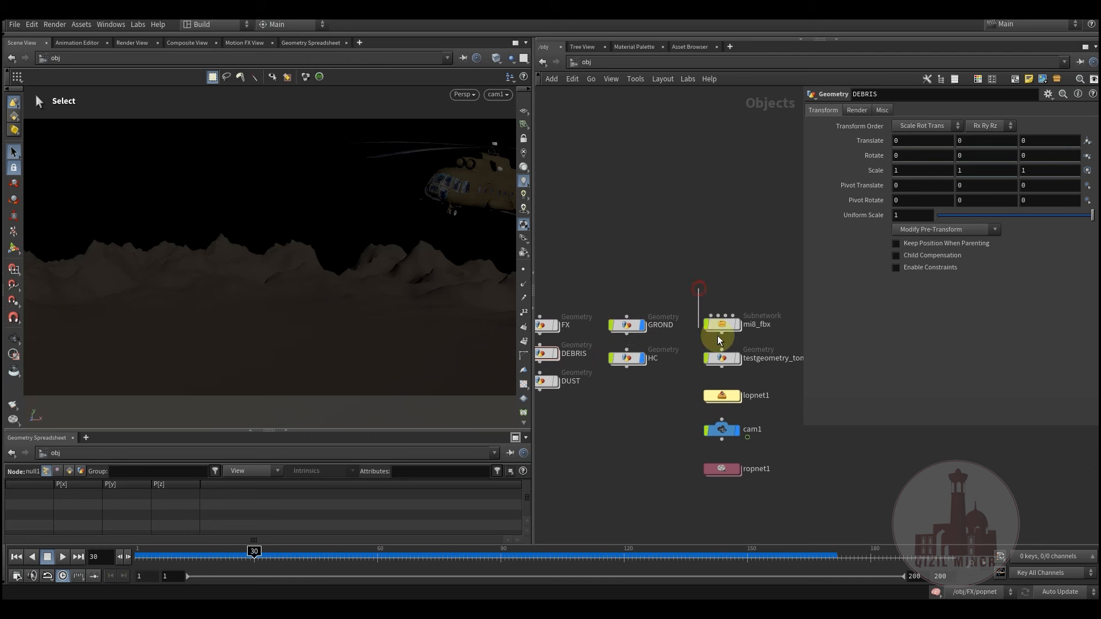
{"action": "left_click_drag", "start_coordinate": [791, 337], "coordinate": [791, 337]}
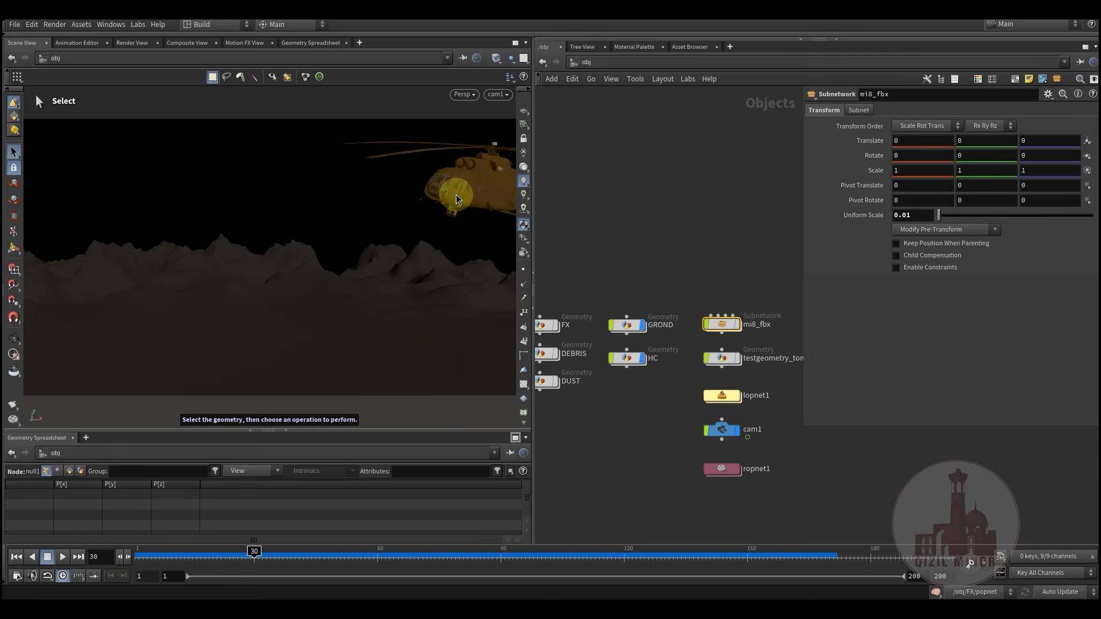
{"action": "middle_click_drag", "start_coordinate": [669, 414], "coordinate": [680, 382]}
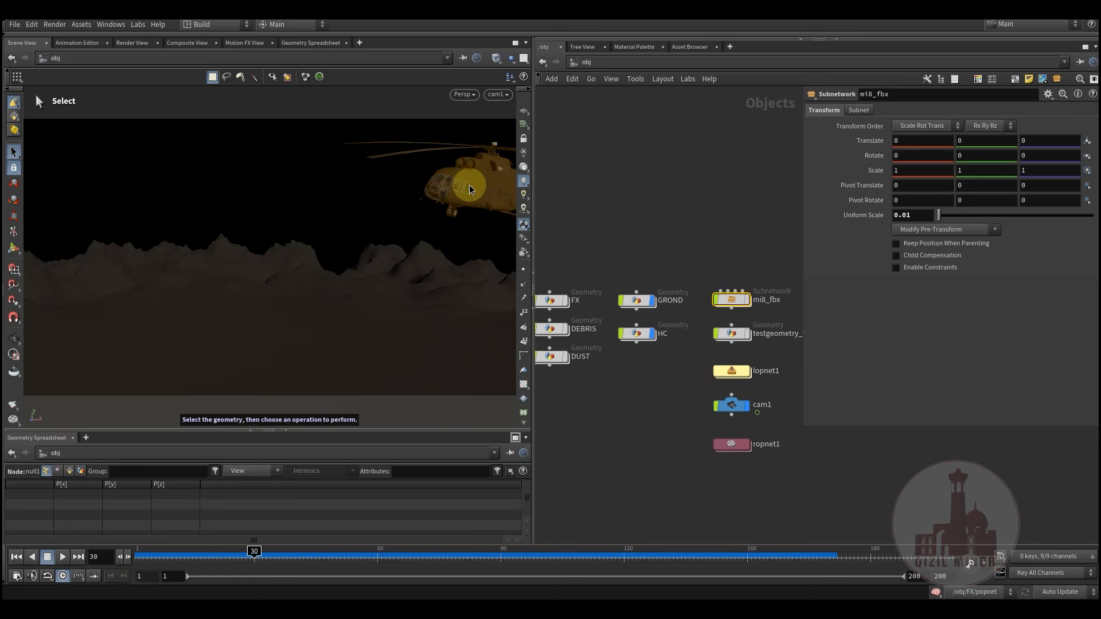
{"action": "left_click_drag", "start_coordinate": [287, 556], "coordinate": [307, 565]}
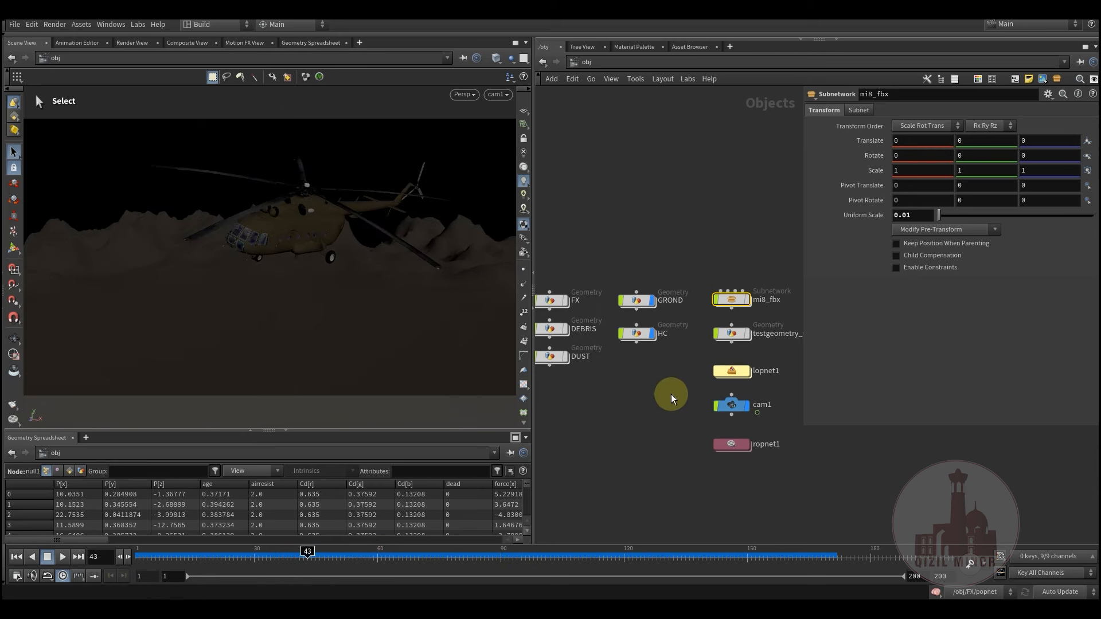
- Select the cam1 camera and scrub the timeline to frame 38 to review its animation
{"action": "left_click_drag", "start_coordinate": [767, 431], "coordinate": [765, 430]}
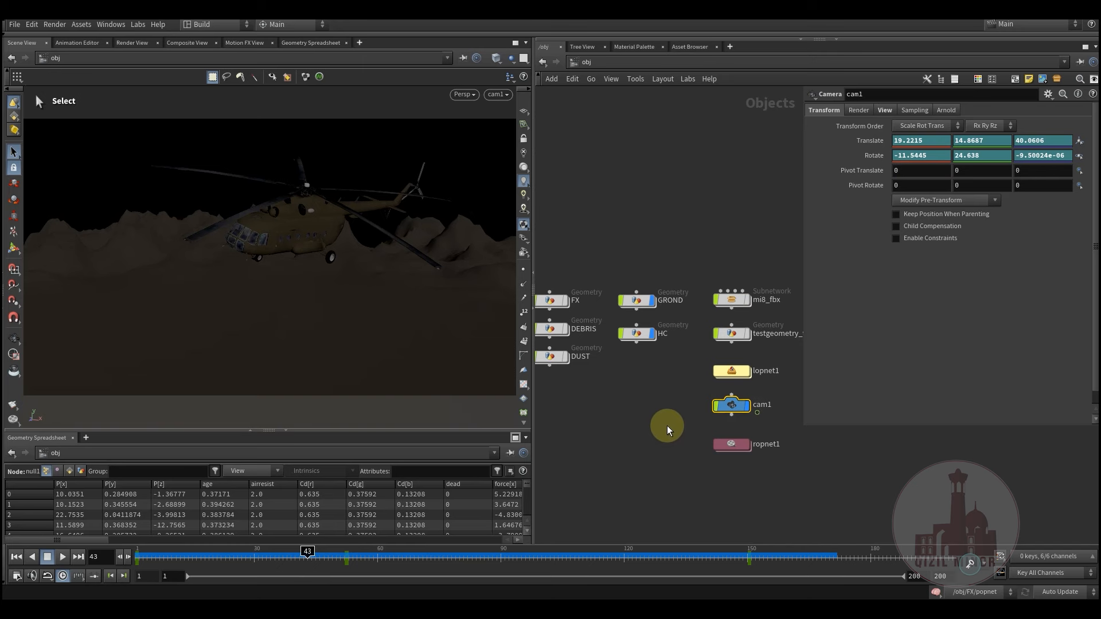
{"action": "mouse_move", "coordinate": [283, 550]}
{"action": "left_mouse_down"}
{"action": "mouse_move", "coordinate": [380, 573]}
{"action": "mouse_move", "coordinate": [668, 562]}
{"action": "mouse_move", "coordinate": [287, 561]}
{"action": "left_mouse_up"}
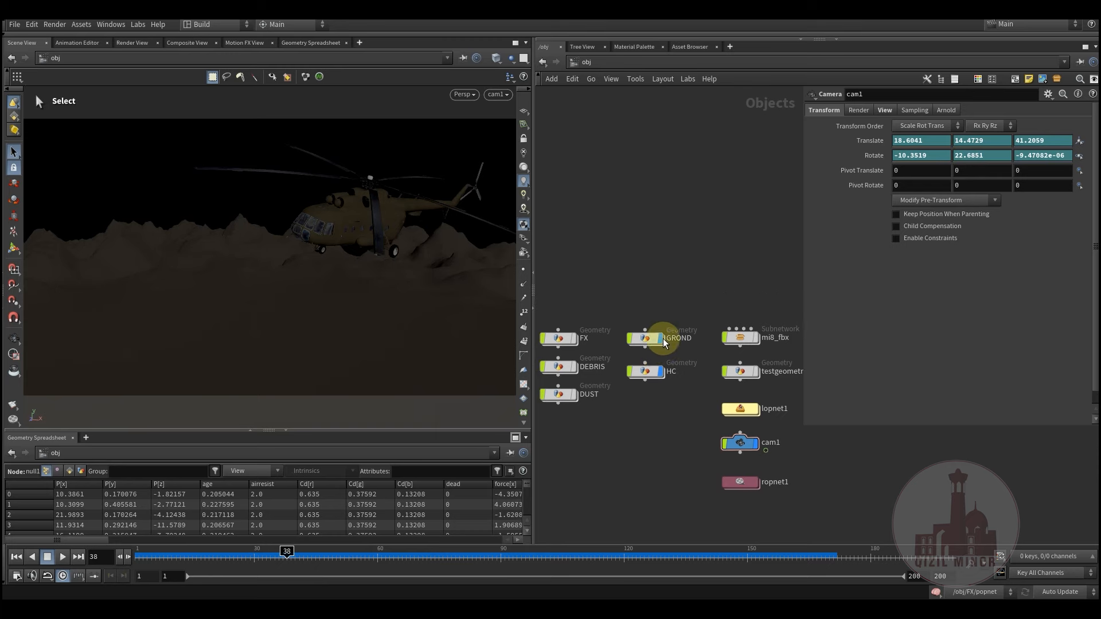
- Enter the GROND geometry network and display the grid1 node with wireframe shading outside the camera view
{"action": "double_click", "coordinate": [644, 340]}
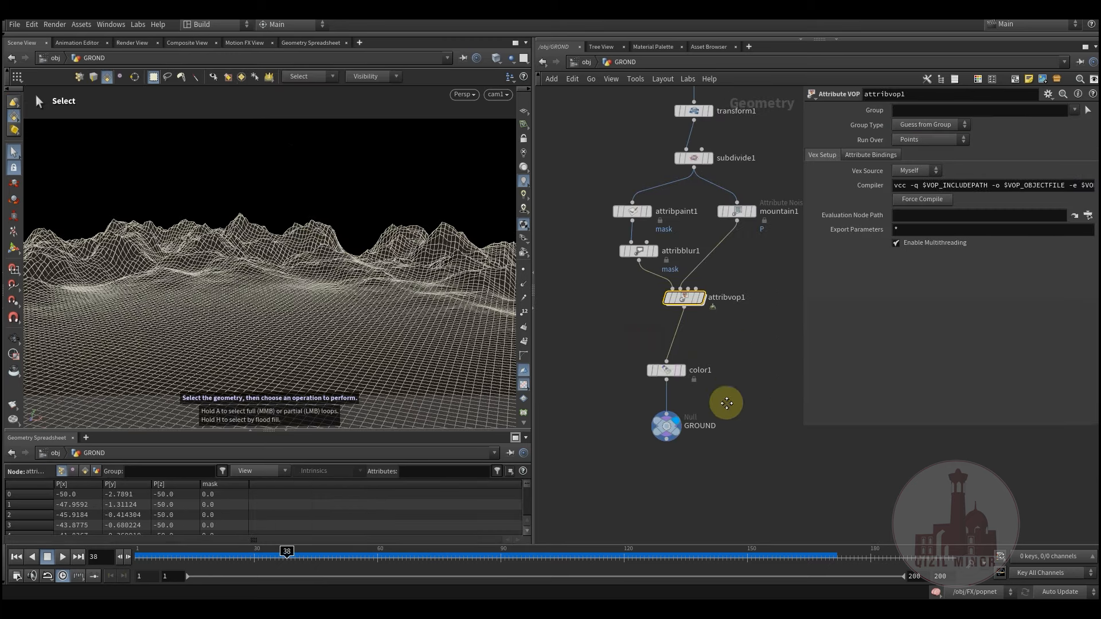
{"action": "scroll", "coordinate": [716, 317], "scroll_direction": "up", "scroll_amount": 2}
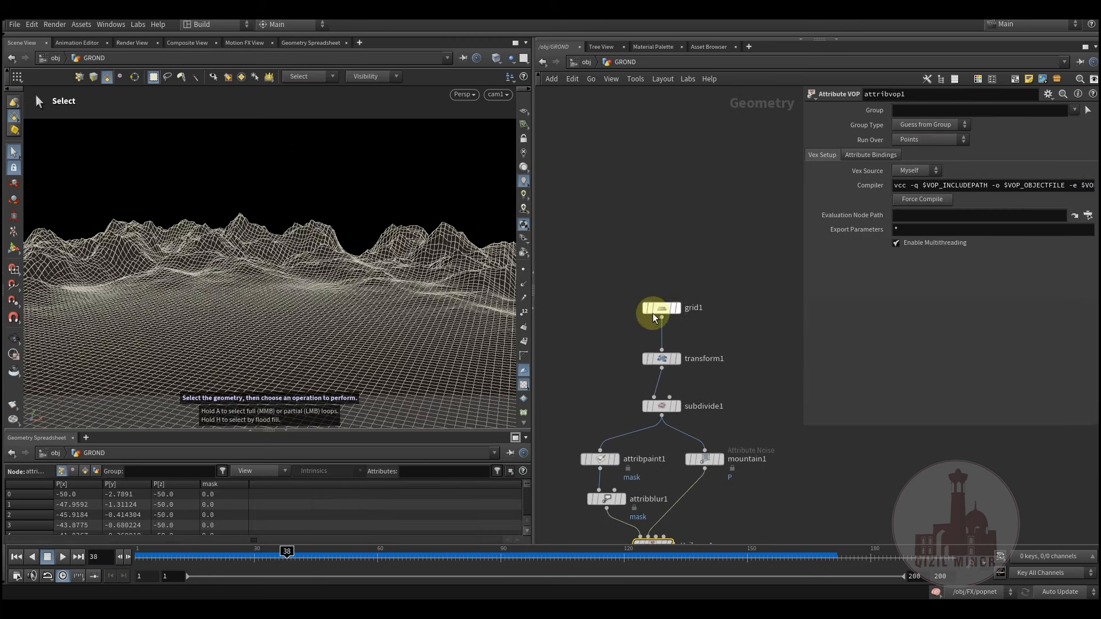
{"action": "left_click", "coordinate": [680, 292]}
{"action": "left_click", "coordinate": [663, 305]}
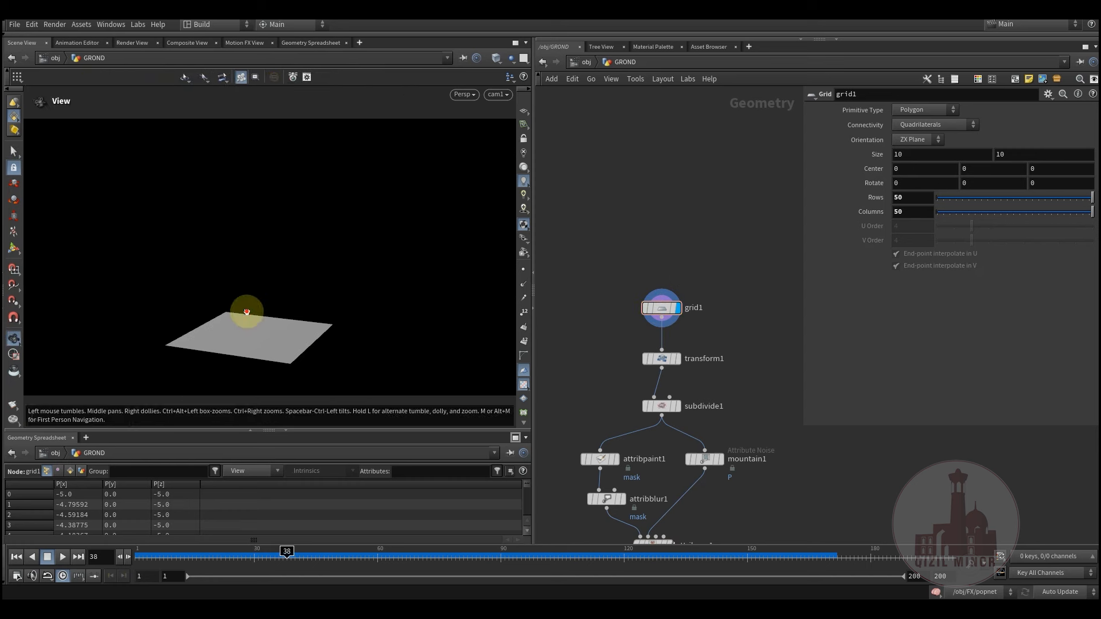
{"action": "left_click_drag", "start_coordinate": [249, 313], "coordinate": [337, 322], "text": "alt"}
{"action": "middle_click_drag", "start_coordinate": [337, 322], "coordinate": [356, 304], "text": "alt"}
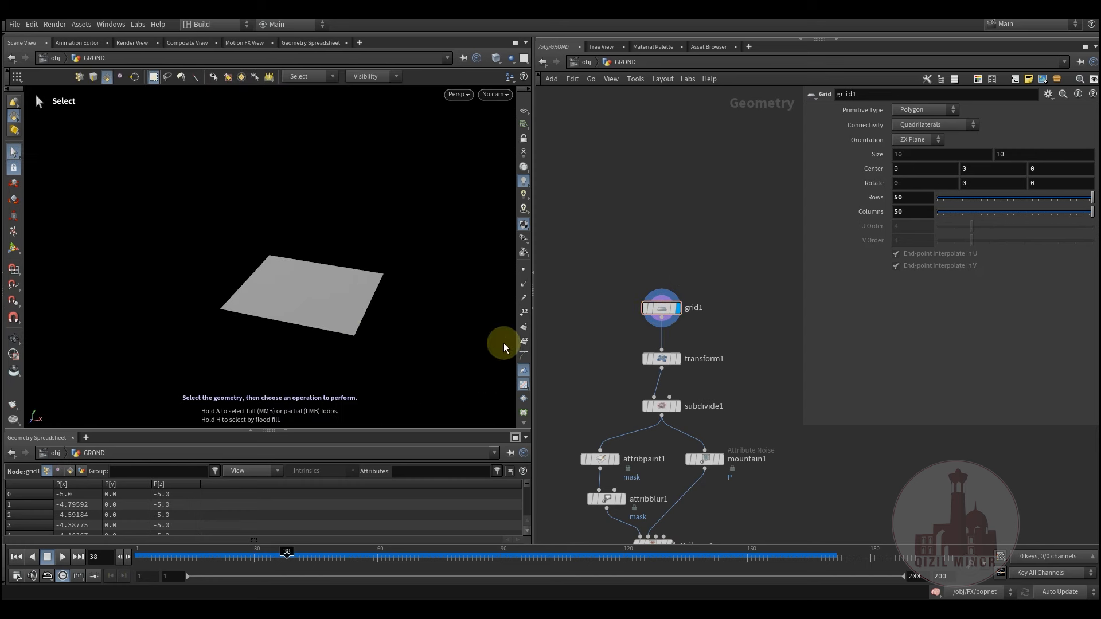
{"action": "left_click", "coordinate": [496, 58]}
{"action": "left_click", "coordinate": [513, 174]}
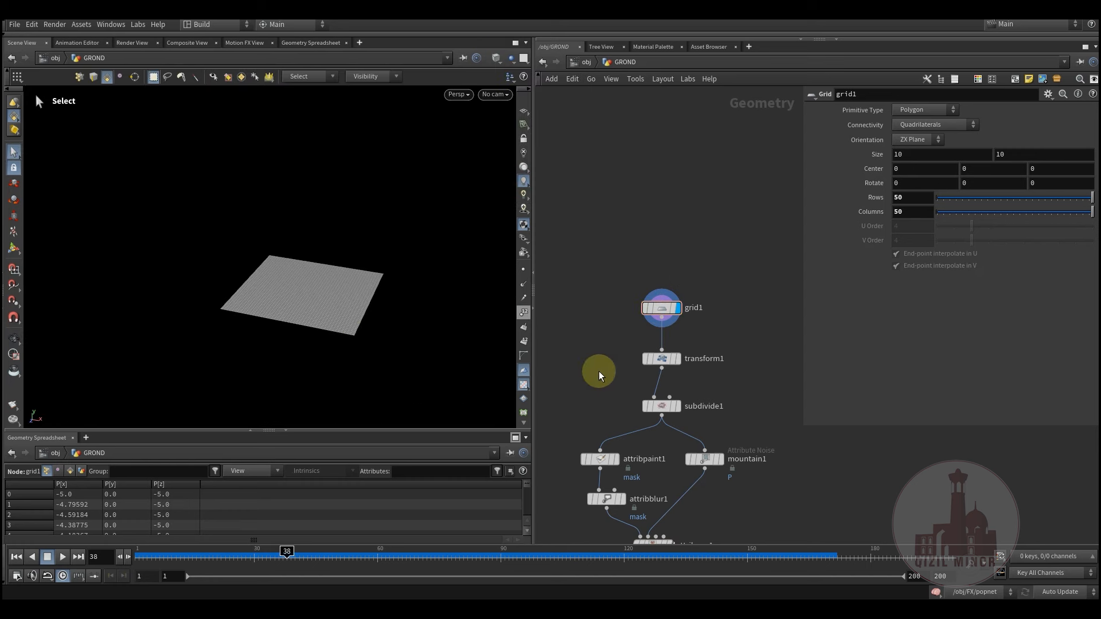
- Display the transform1 result and inspect the scaled grid
{"action": "left_click", "coordinate": [677, 359]}
{"action": "left_click_drag", "start_coordinate": [450, 314], "coordinate": [309, 347], "text": "alt"}
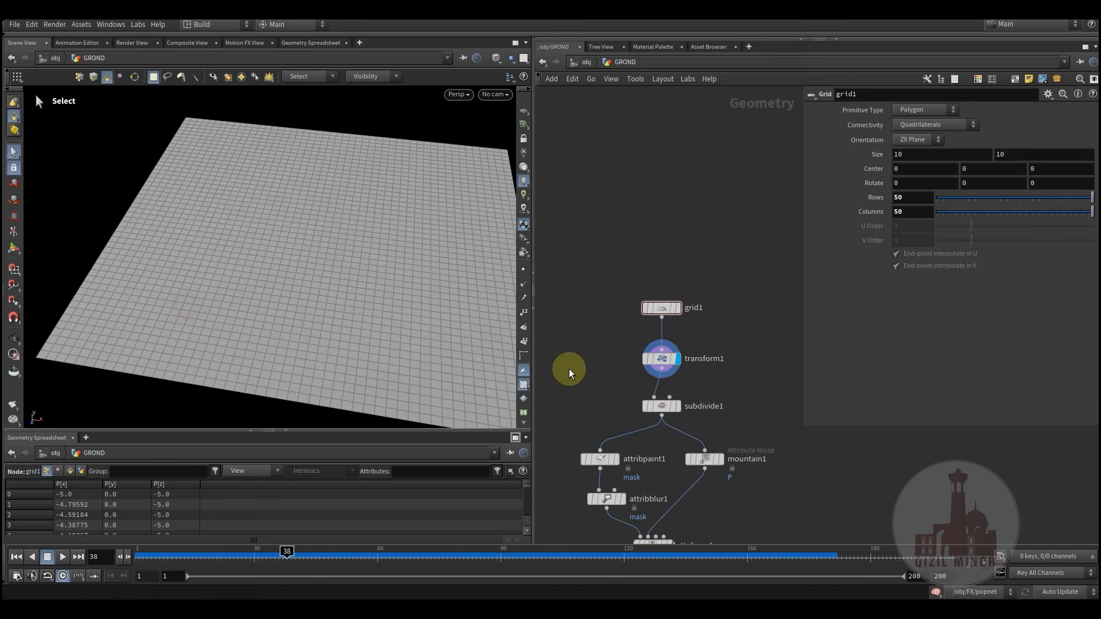
{"action": "middle_click_drag", "start_coordinate": [570, 369], "coordinate": [608, 304]}
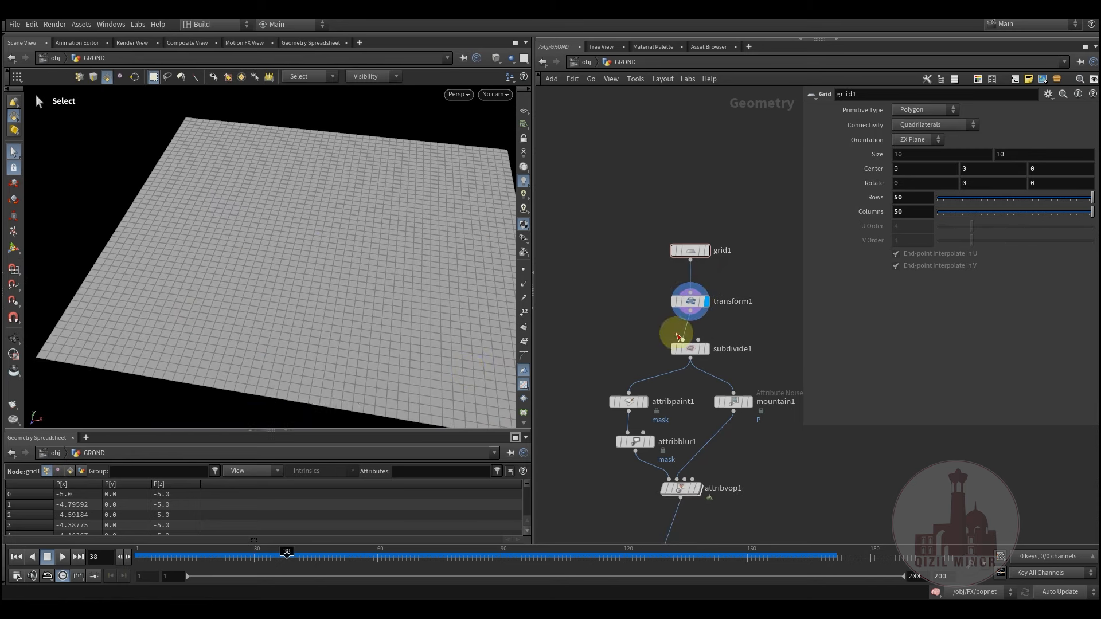
{"action": "right_click_drag", "start_coordinate": [371, 239], "coordinate": [356, 283], "text": "alt"}
{"action": "left_click_drag", "start_coordinate": [339, 286], "coordinate": [342, 284], "text": "alt"}
- Display the subdivide1 result and show its parameters
{"action": "left_click", "coordinate": [704, 349]}
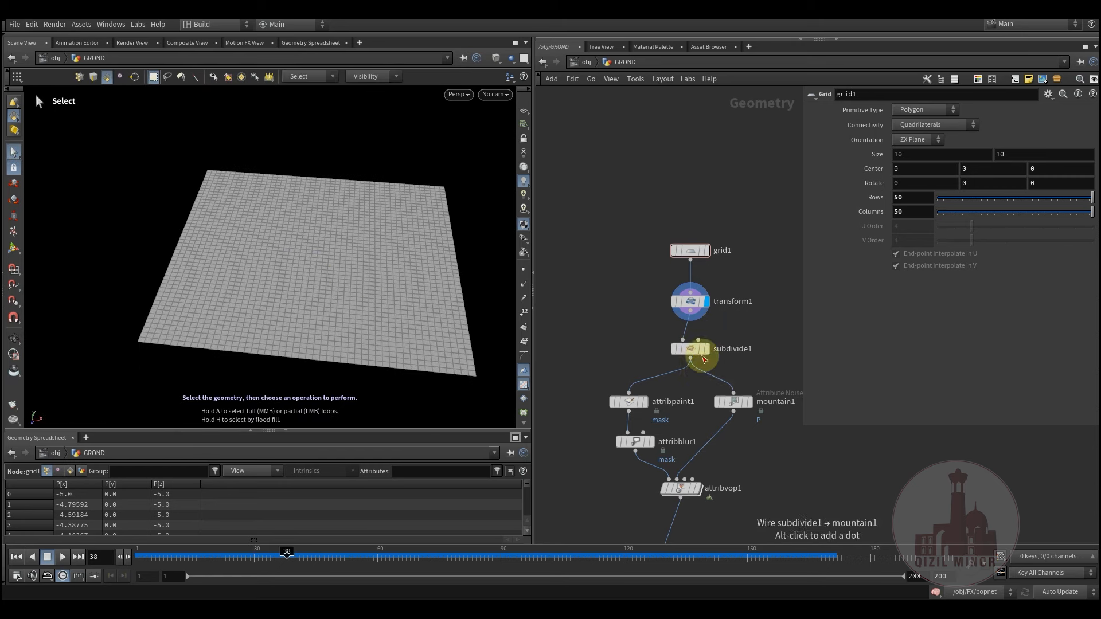
{"action": "left_click", "coordinate": [689, 351]}
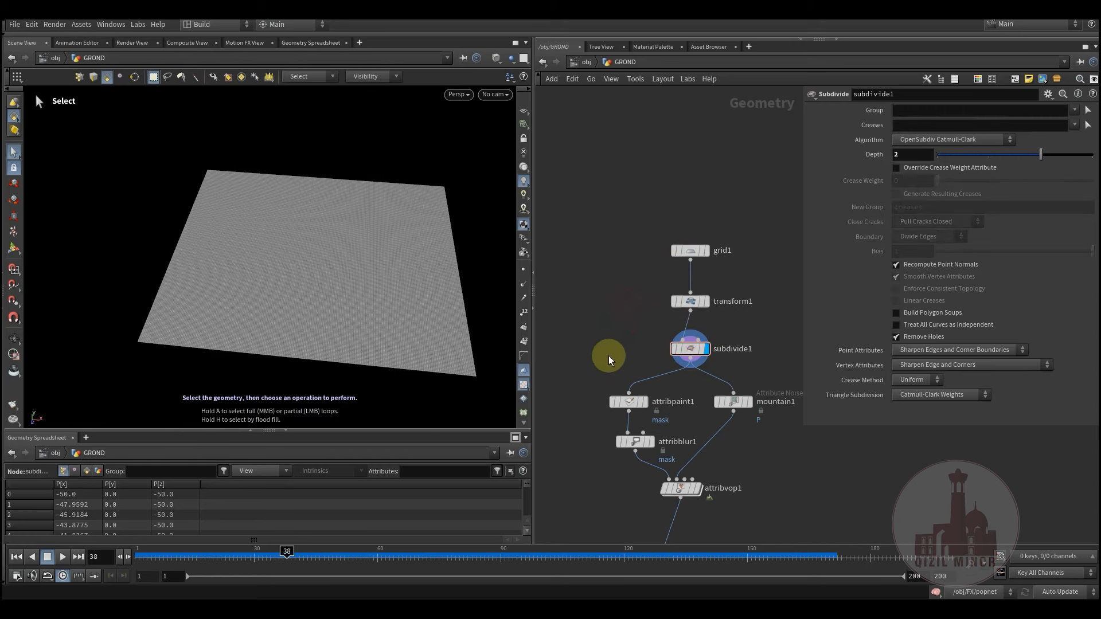
{"action": "middle_click_drag", "start_coordinate": [609, 360], "coordinate": [634, 323]}
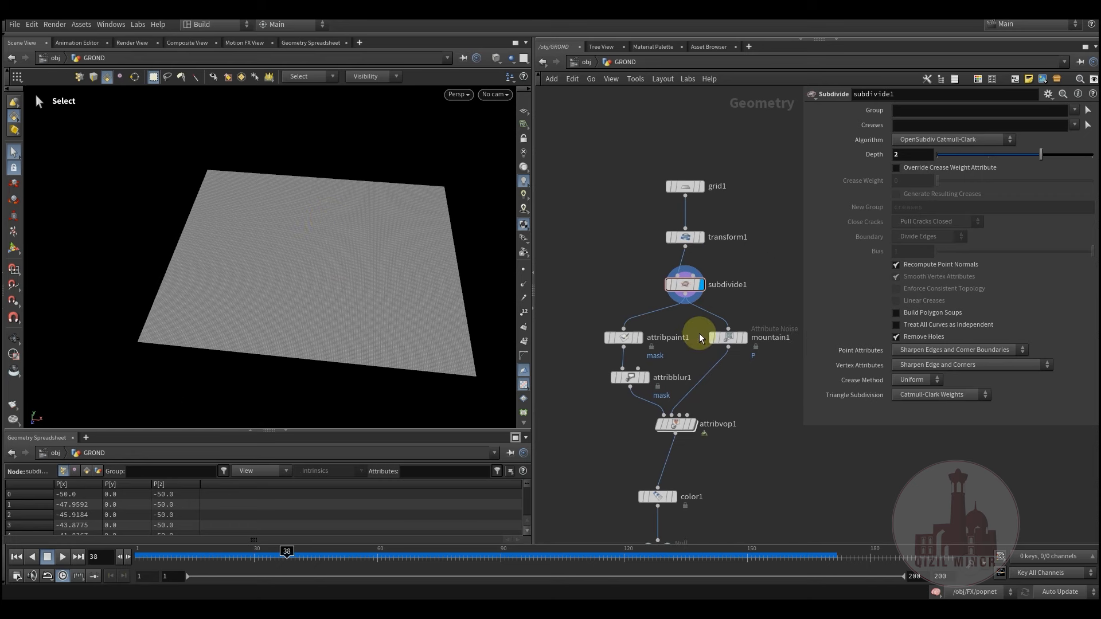
- Display the mountain1 noise result, show its parameters, and inspect the displaced terrain from several angles
{"action": "left_click", "coordinate": [745, 337]}
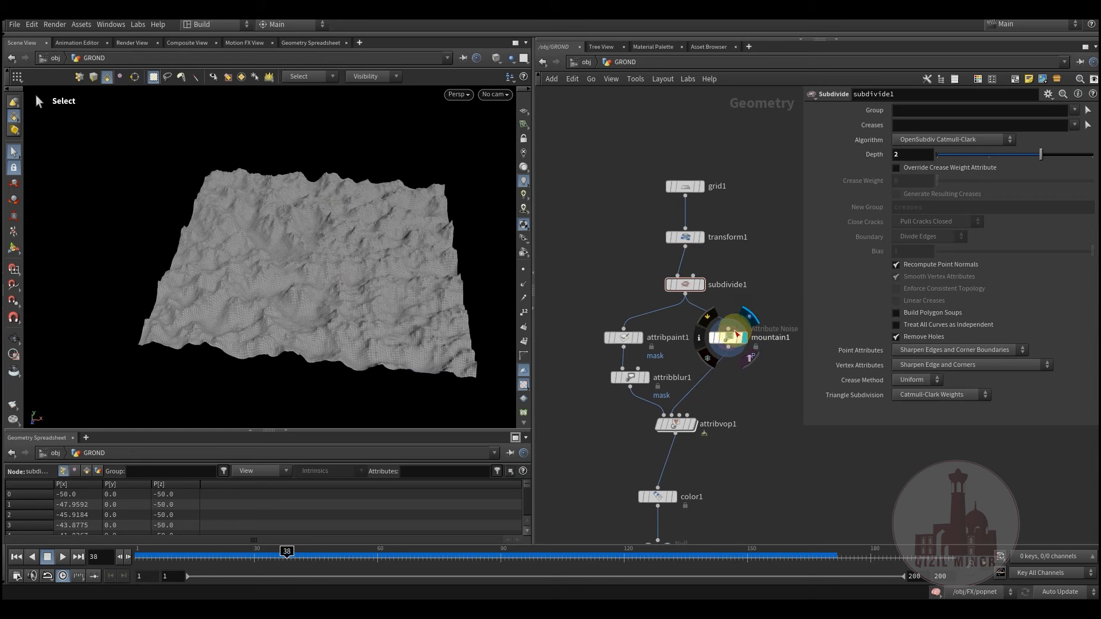
{"action": "left_click", "coordinate": [730, 341]}
{"action": "left_click_drag", "start_coordinate": [368, 285], "coordinate": [375, 327], "text": "alt"}
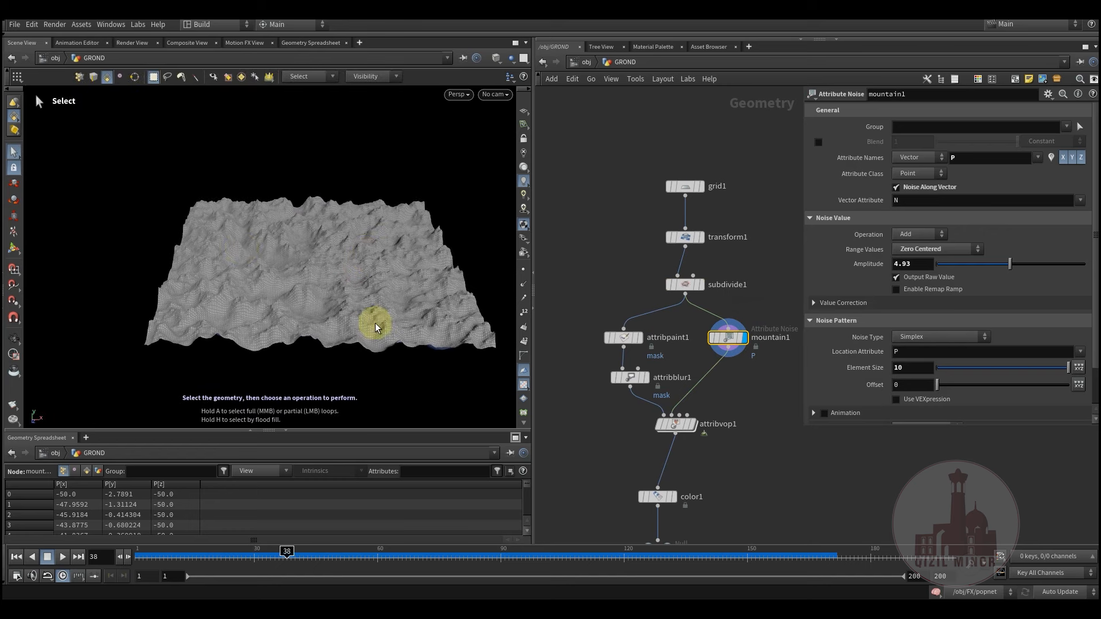
{"action": "left_click_drag", "start_coordinate": [304, 297], "coordinate": [339, 280], "text": "alt"}
{"action": "scroll", "coordinate": [351, 265], "scroll_direction": "up", "scroll_amount": 3}
{"action": "mouse_move", "coordinate": [338, 280]}
{"action": "middle_mouse_down", "text": "alt"}
{"action": "mouse_move", "coordinate": [350, 265]}
{"action": "mouse_move", "coordinate": [329, 278]}
{"action": "middle_mouse_up", "text": "alt"}
{"action": "left_click_drag", "start_coordinate": [329, 277], "coordinate": [336, 216], "text": "alt"}
- Inspect the painted mask of attribpaint1 with the Attribute Paint tool and display its blurred version from attribblur1
{"action": "left_click", "coordinate": [629, 371]}
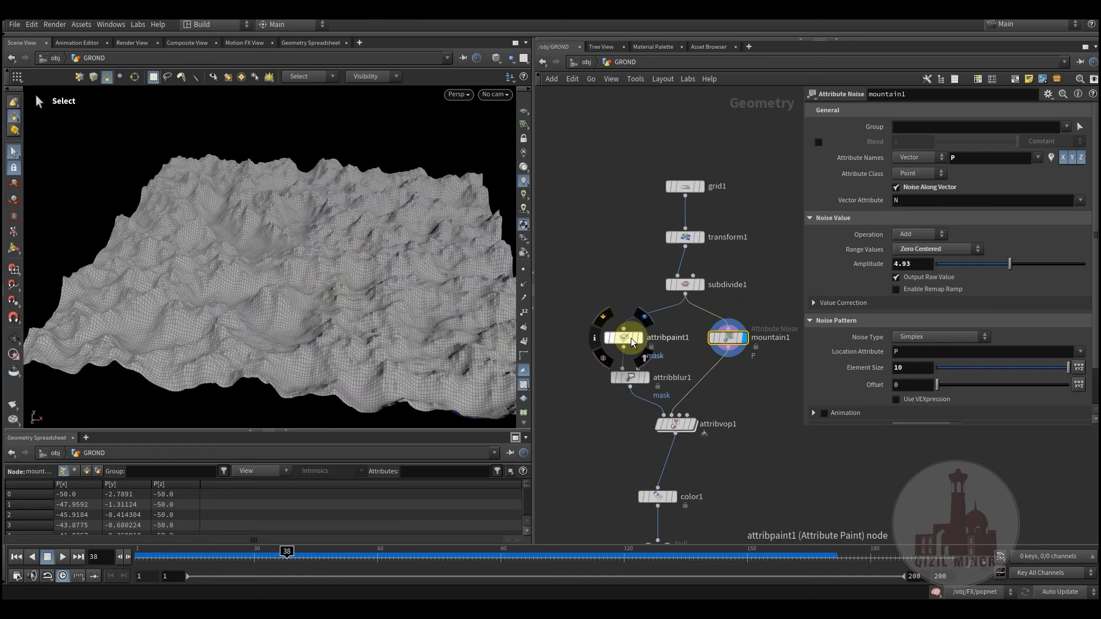
{"action": "left_click", "coordinate": [633, 343]}
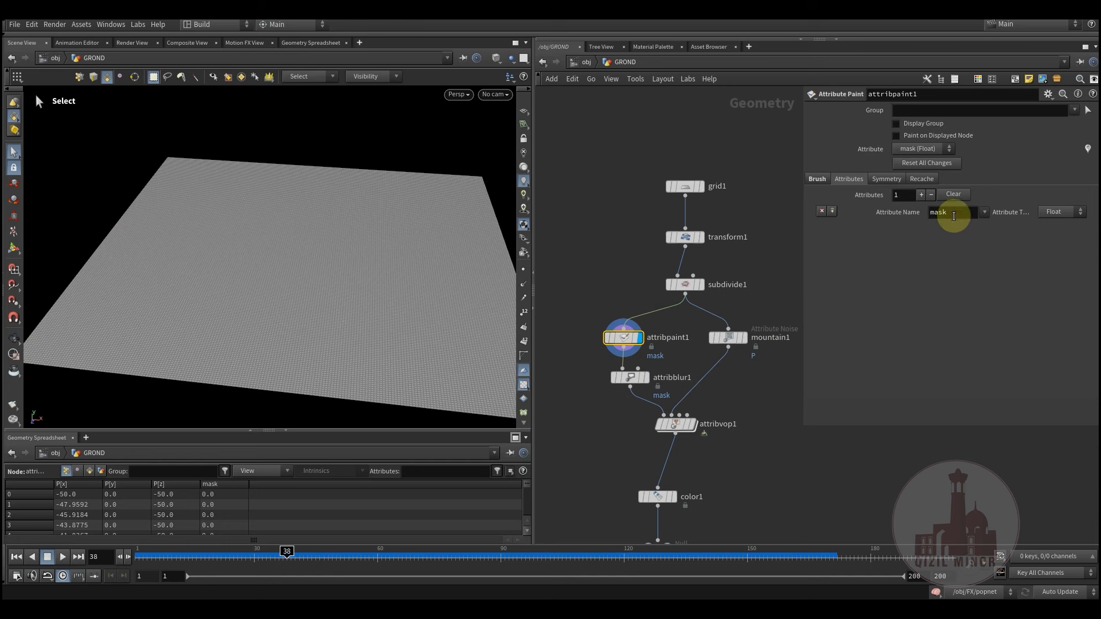
{"action": "left_click", "coordinate": [14, 247]}
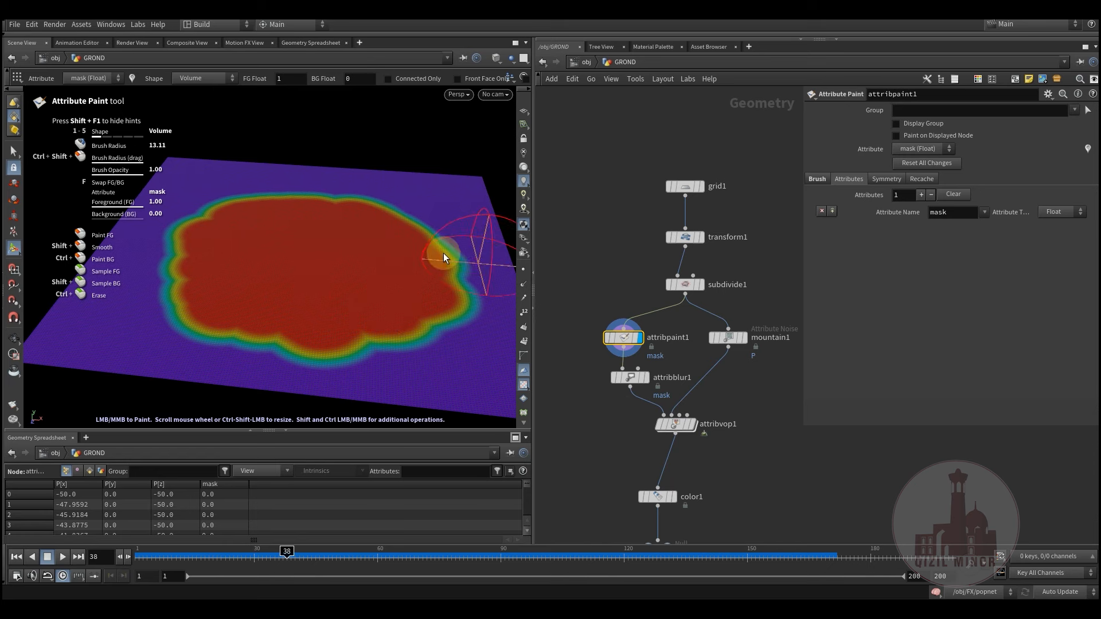
{"action": "left_click", "coordinate": [651, 371]}
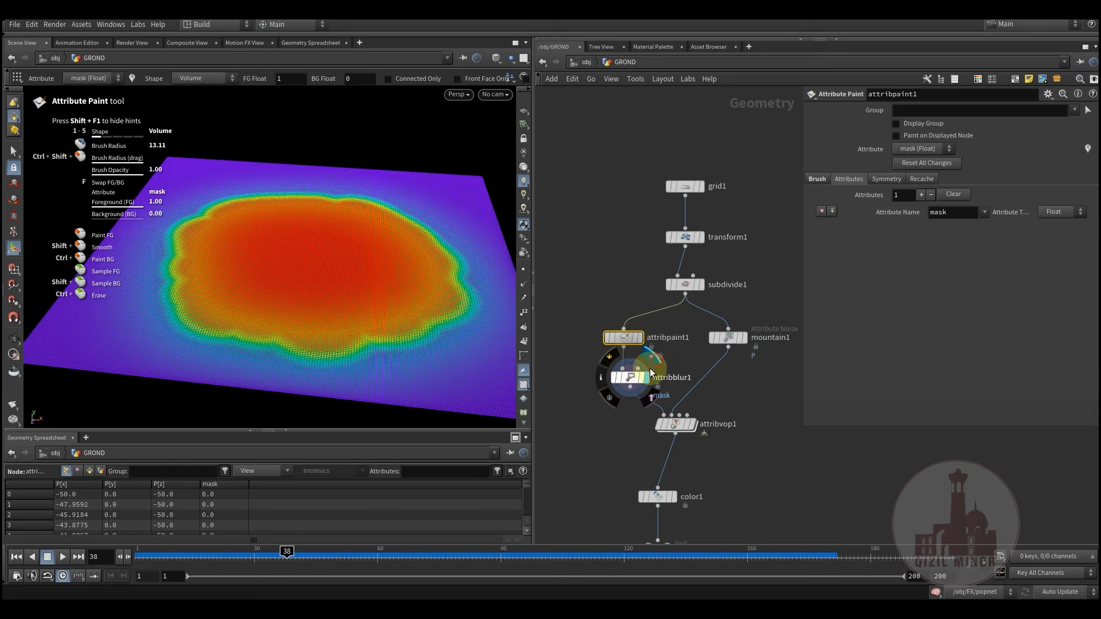
{"action": "left_click", "coordinate": [630, 381]}
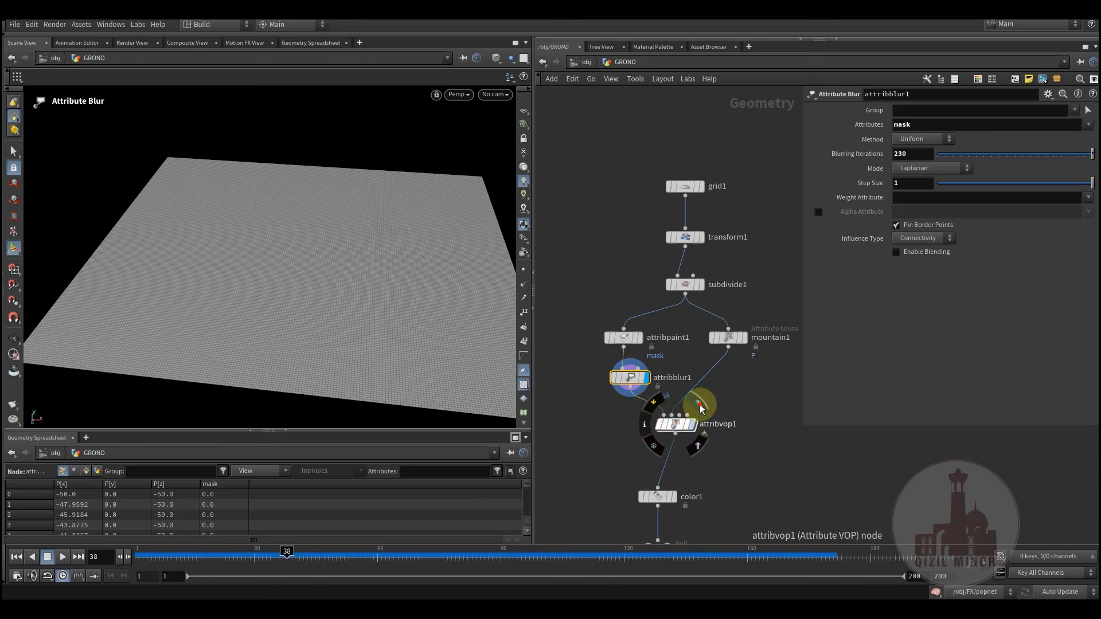
- Display the attribvop1 result and open its VEX network
{"action": "left_click", "coordinate": [700, 407]}
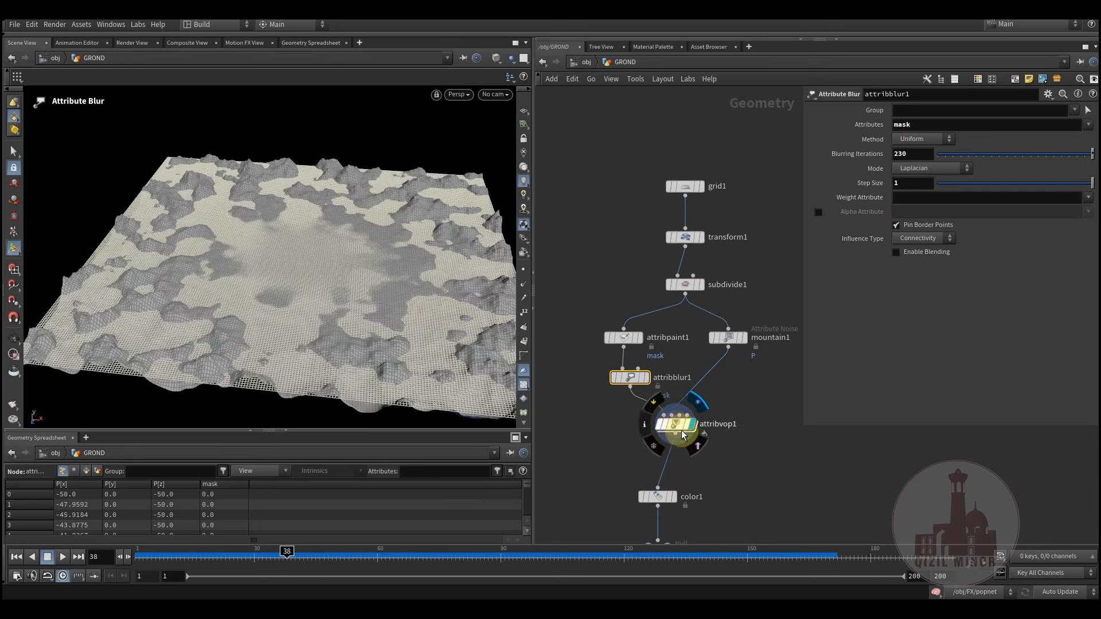
{"action": "left_click", "coordinate": [681, 429]}
{"action": "double_click", "coordinate": [681, 429]}
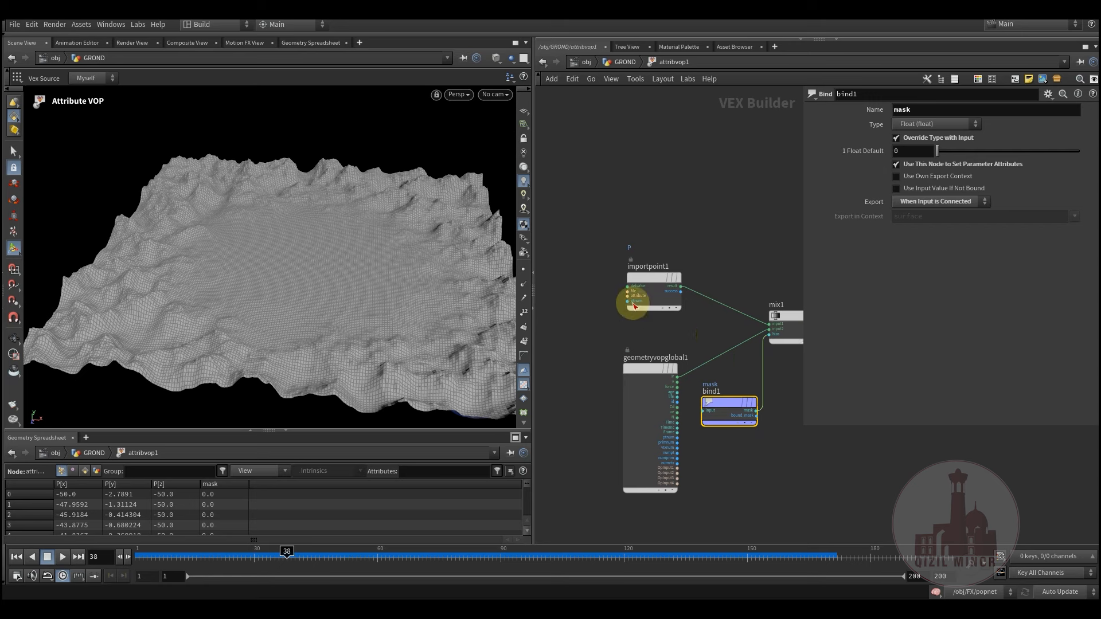
- Examine how importpoint1, geometryvopglobal1 and the bind1 mask feed mix1 and the geometry output in the VEX network
{"action": "left_click_drag", "start_coordinate": [708, 321], "coordinate": [707, 322]}
{"action": "left_click_drag", "start_coordinate": [658, 278], "coordinate": [649, 271]}
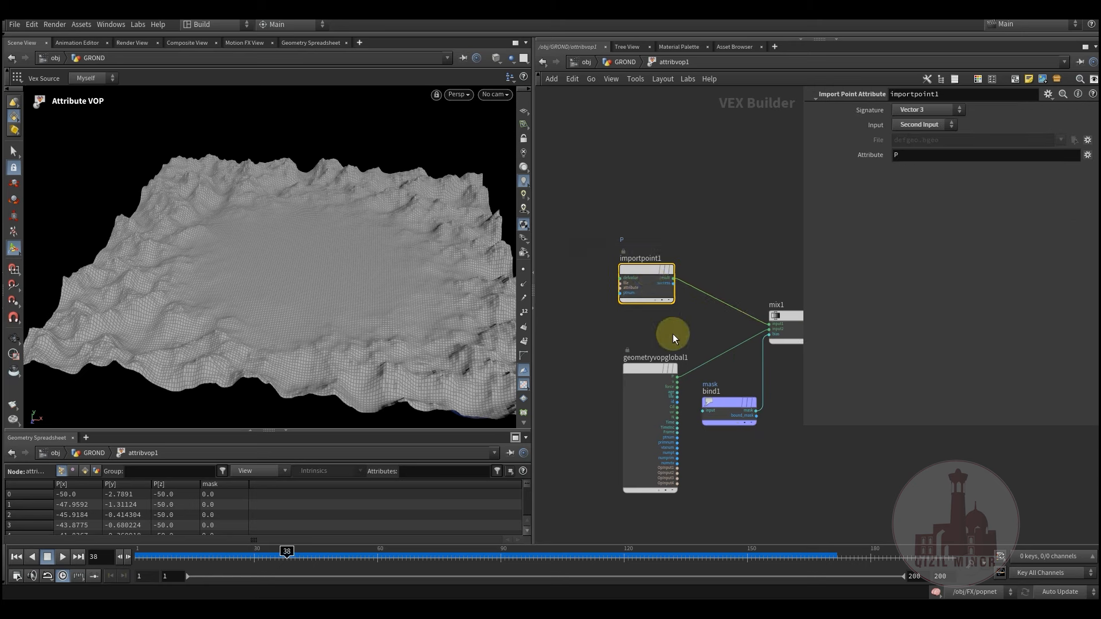
{"action": "left_click_drag", "start_coordinate": [659, 397], "coordinate": [660, 397]}
{"action": "middle_click_drag", "start_coordinate": [696, 356], "coordinate": [609, 356]}
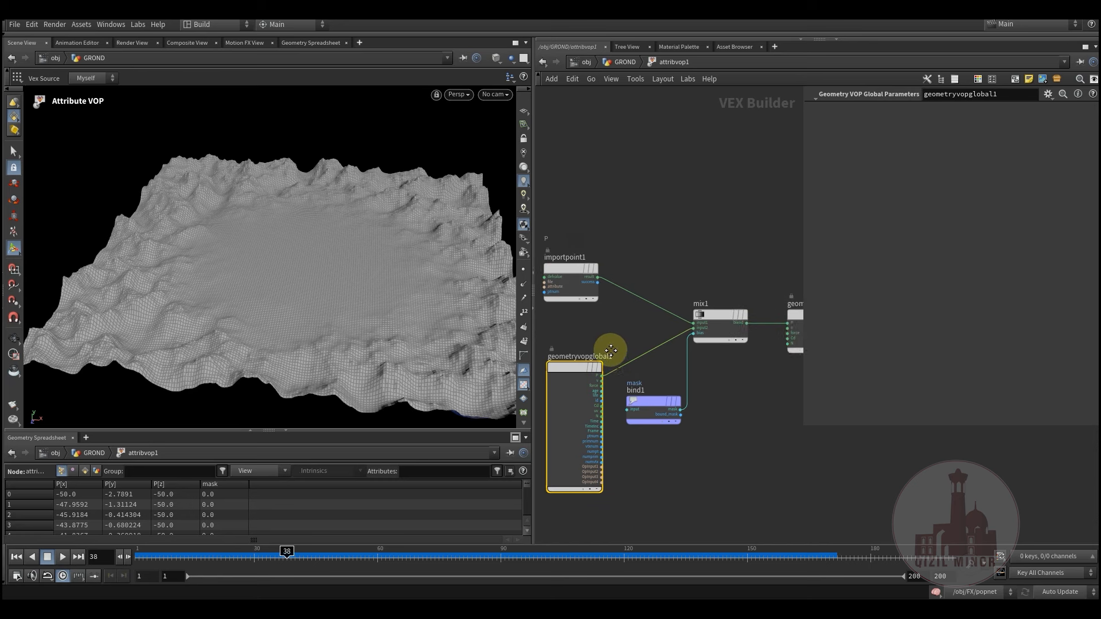
{"action": "left_click", "coordinate": [696, 313]}
{"action": "middle_click_drag", "start_coordinate": [722, 322], "coordinate": [672, 335]}
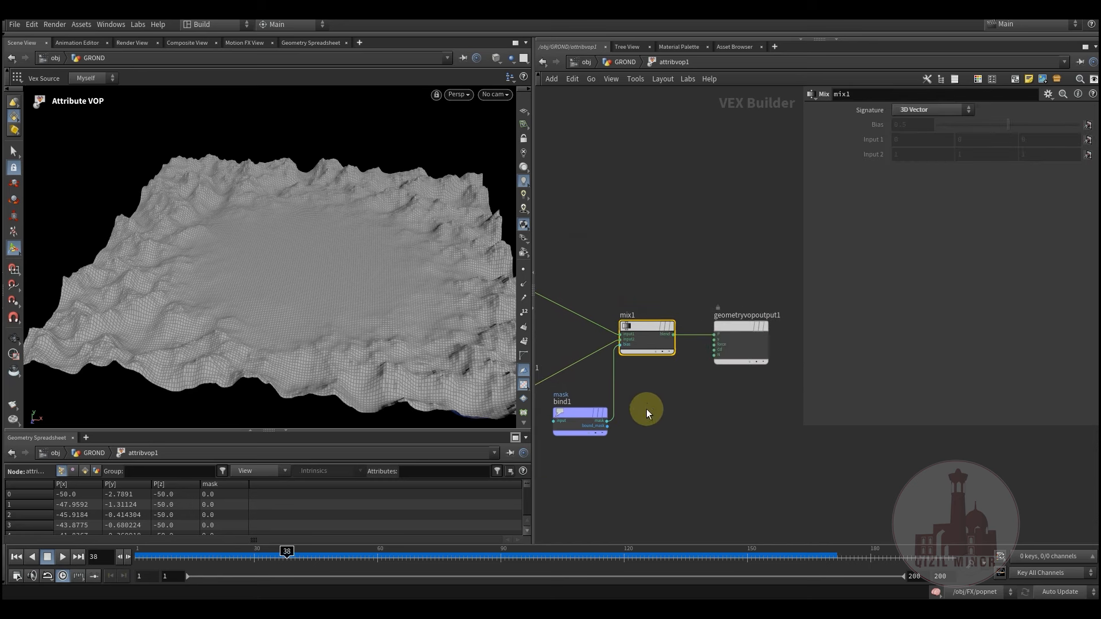
{"action": "middle_click_drag", "start_coordinate": [646, 408], "coordinate": [686, 383]}
{"action": "left_click_drag", "start_coordinate": [610, 447], "coordinate": [591, 444]}
{"action": "left_click_drag", "start_coordinate": [685, 385], "coordinate": [616, 441]}
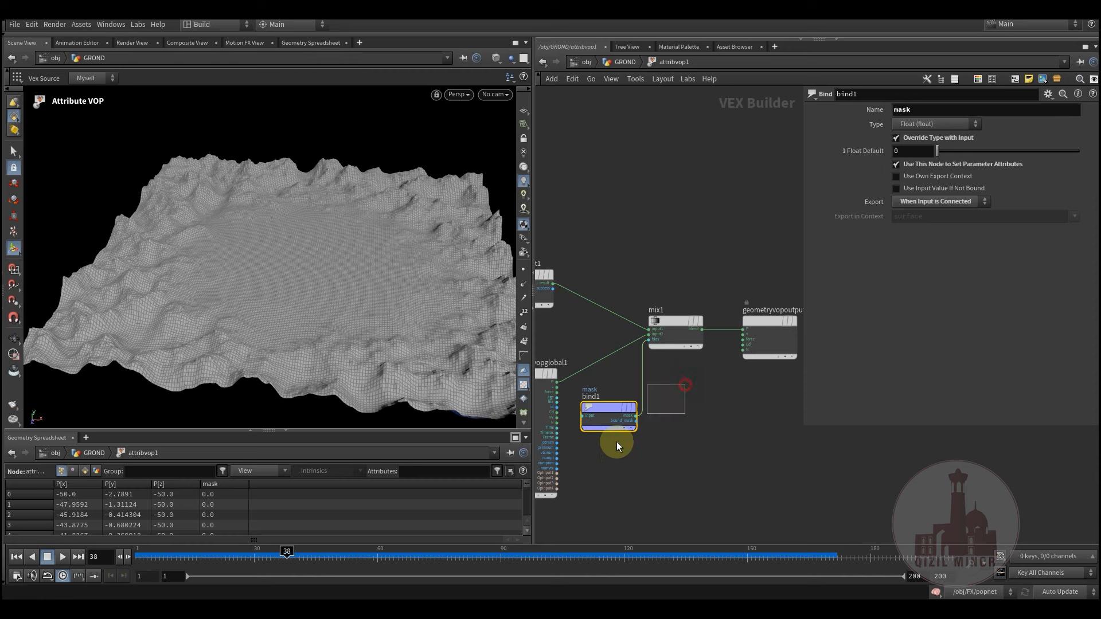
{"action": "middle_click_drag", "start_coordinate": [640, 239], "coordinate": [655, 277]}
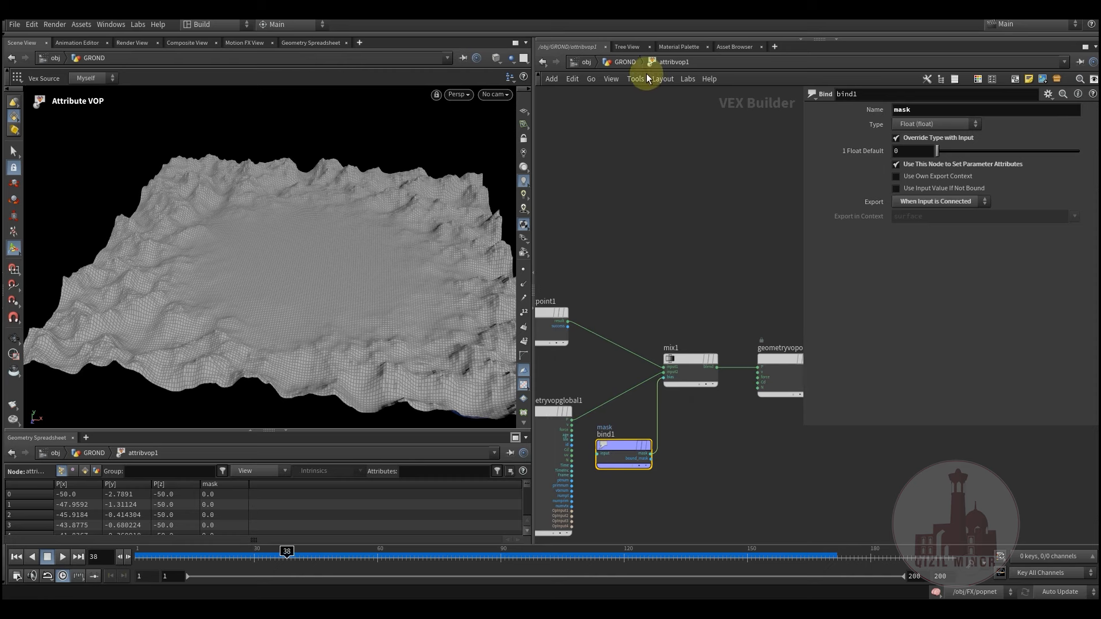
- Return to the GROND network and display the final GROUND null
{"action": "left_click", "coordinate": [625, 62]}
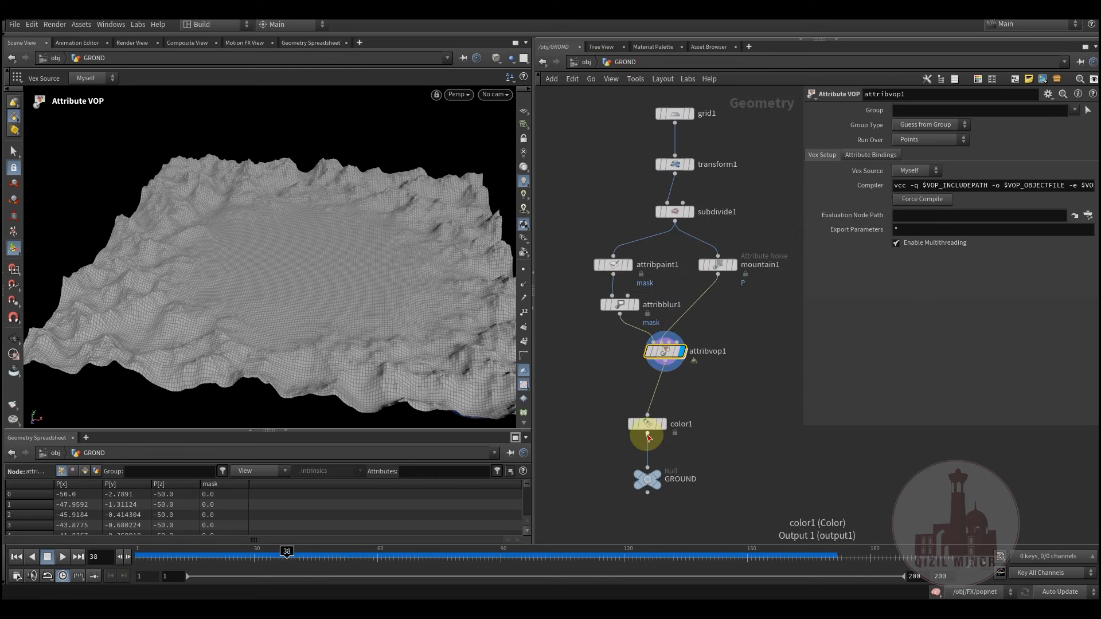
{"action": "left_click", "coordinate": [682, 467]}
{"action": "middle_click_drag", "start_coordinate": [729, 431], "coordinate": [734, 393]}
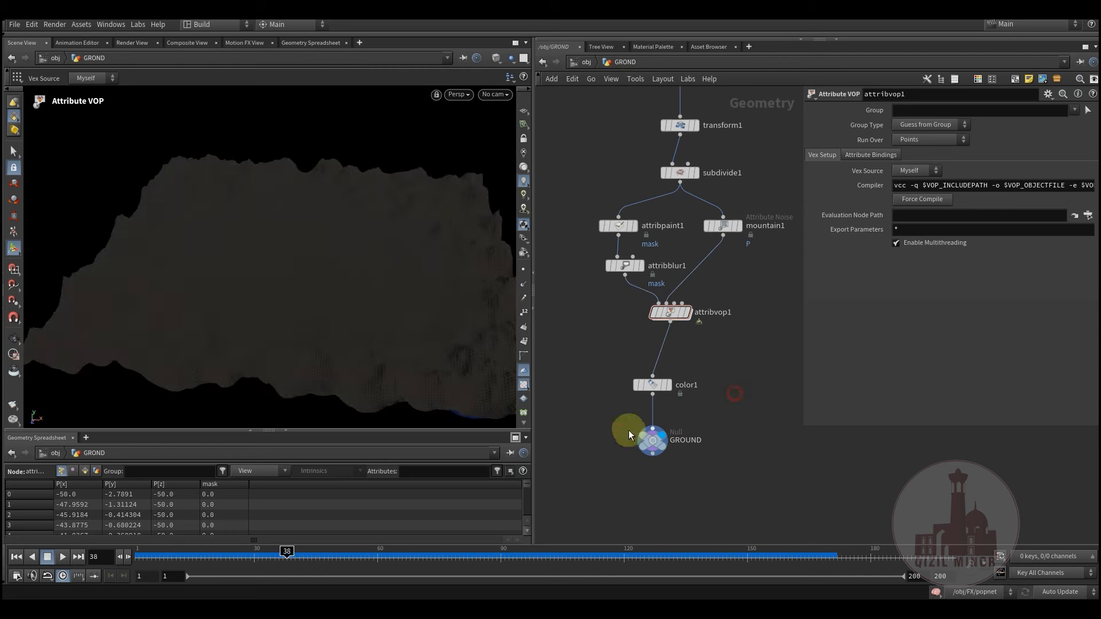
- Leave the ground network for the object level and open the HC helicopter network
{"action": "left_click", "coordinate": [586, 62]}
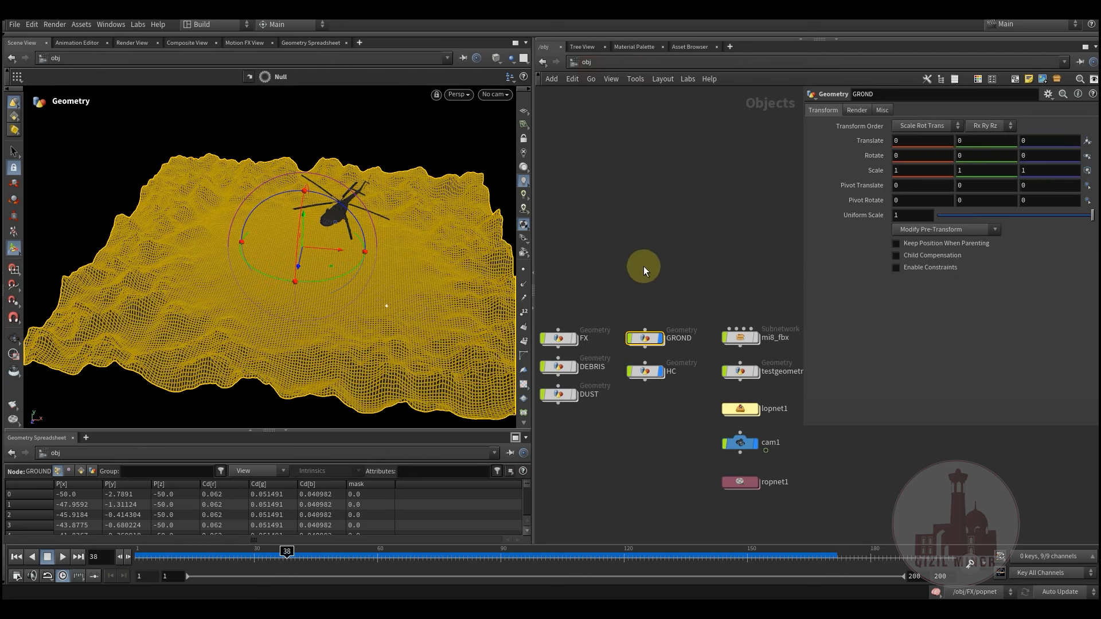
{"action": "left_click", "coordinate": [649, 370]}
{"action": "double_click", "coordinate": [649, 369]}
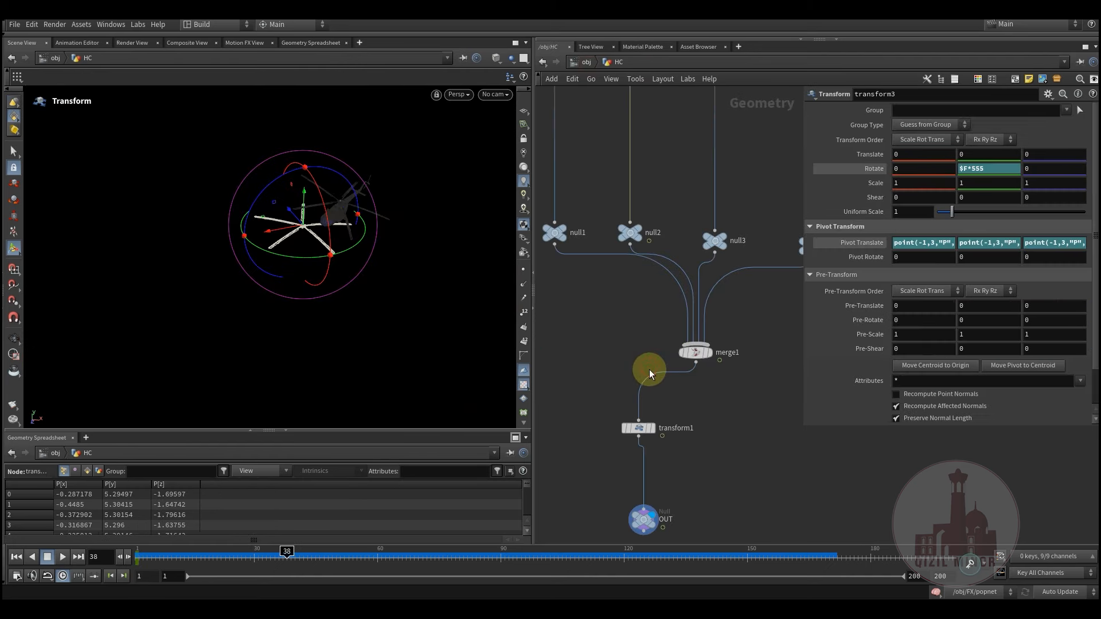
{"action": "middle_click_drag", "start_coordinate": [637, 327], "coordinate": [656, 412]}
{"action": "scroll", "coordinate": [666, 393], "scroll_direction": "down", "scroll_amount": 3}
{"action": "scroll", "coordinate": [625, 417], "scroll_direction": "up", "scroll_amount": 3}
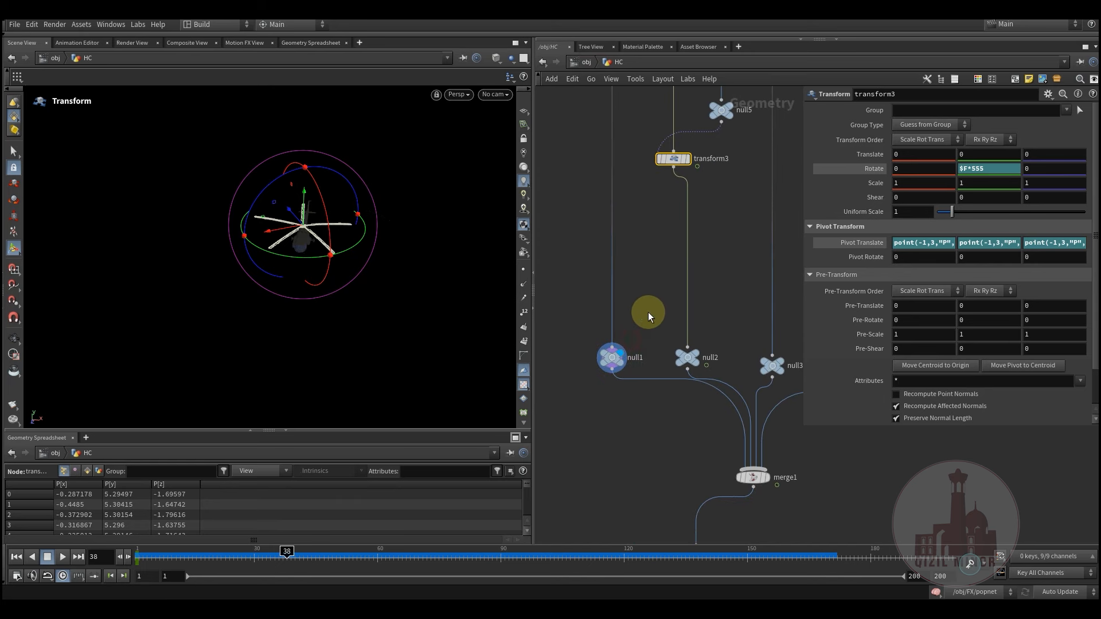
- Display the null1 helicopter body, and display null3 to inspect the tail rotor framed in the viewport
{"action": "middle_click_drag", "start_coordinate": [622, 317], "coordinate": [597, 370]}
{"action": "left_click", "coordinate": [589, 411]}
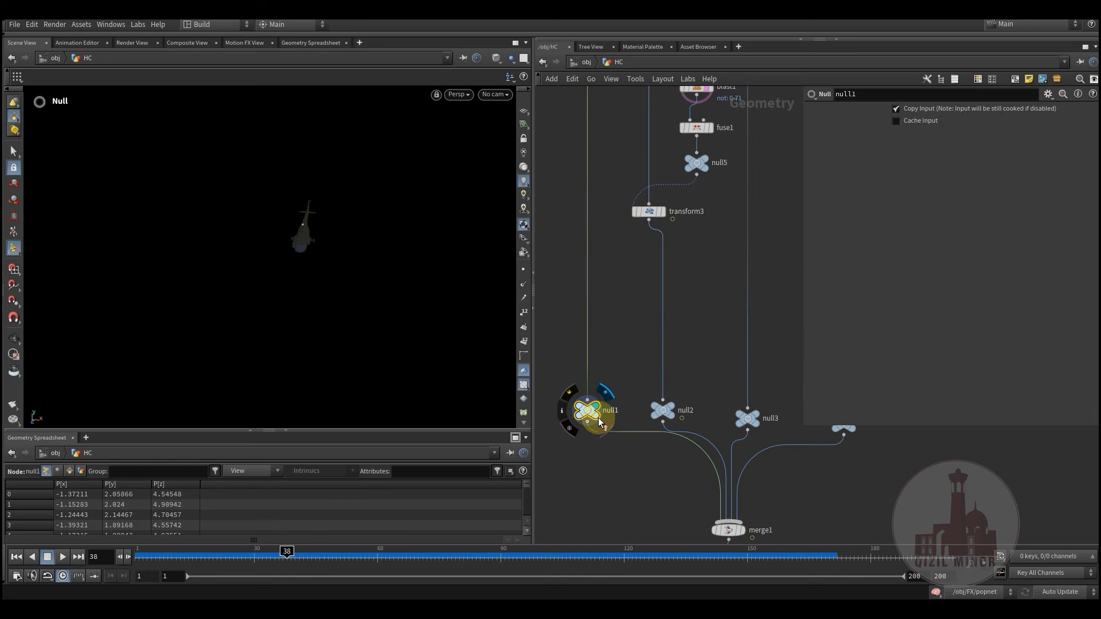
{"action": "left_click", "coordinate": [682, 392]}
{"action": "middle_click_drag", "start_coordinate": [682, 395], "coordinate": [629, 359]}
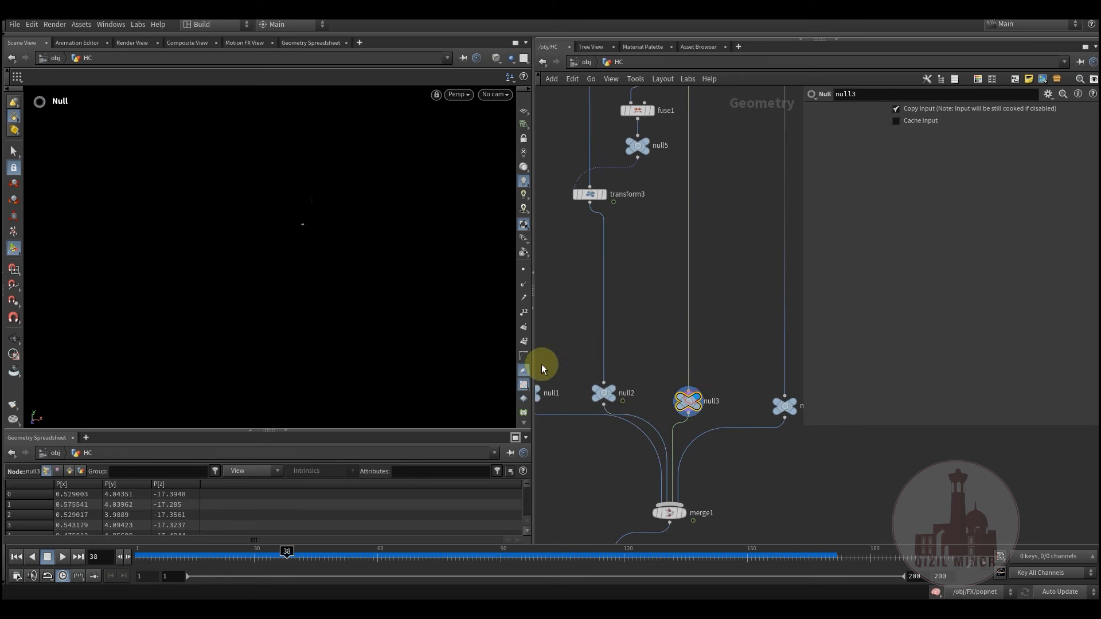
{"action": "key", "text": "Escape"}
{"action": "key", "text": "space+g"}
{"action": "right_click_drag", "start_coordinate": [341, 259], "coordinate": [287, 286]}
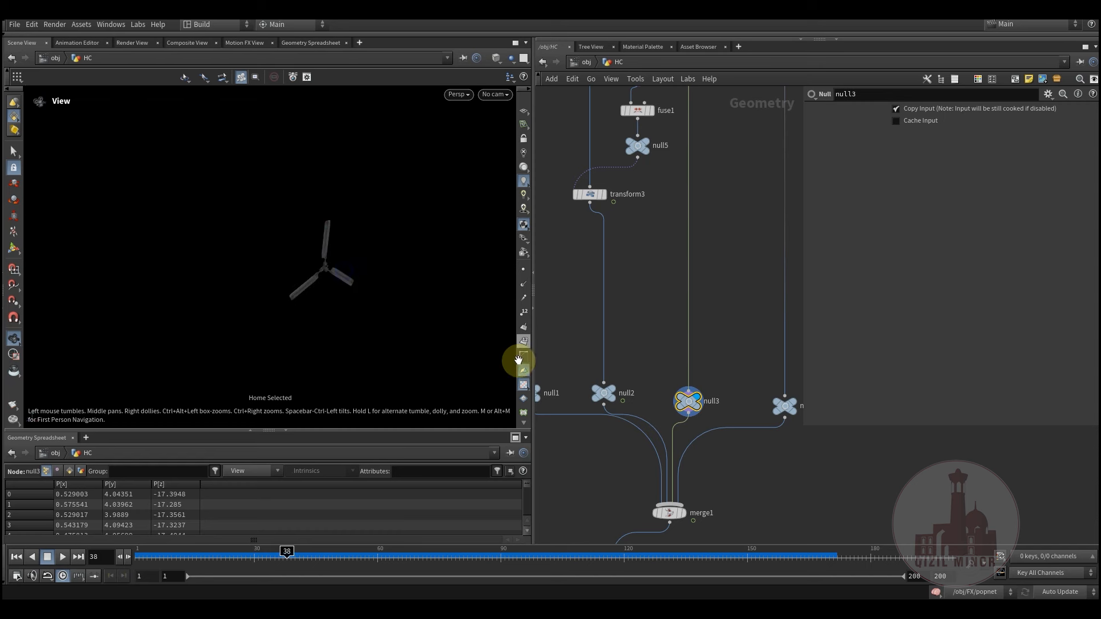
- Display null4 in the HC network and frame its part for inspection from several angles
{"action": "middle_click_drag", "start_coordinate": [717, 349], "coordinate": [658, 284]}
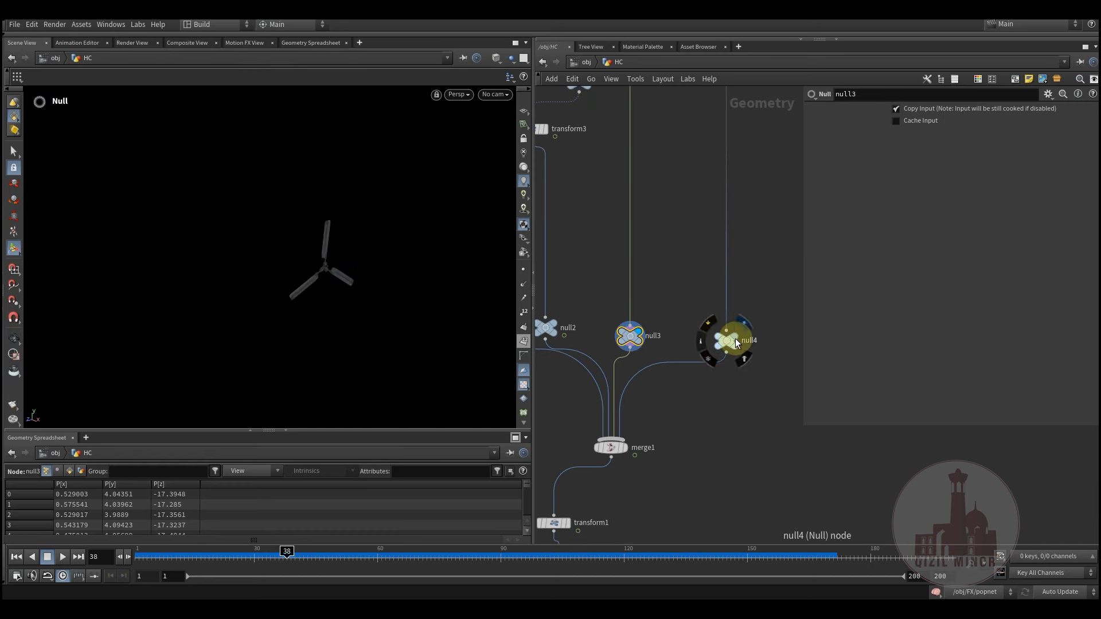
{"action": "left_click", "coordinate": [727, 343]}
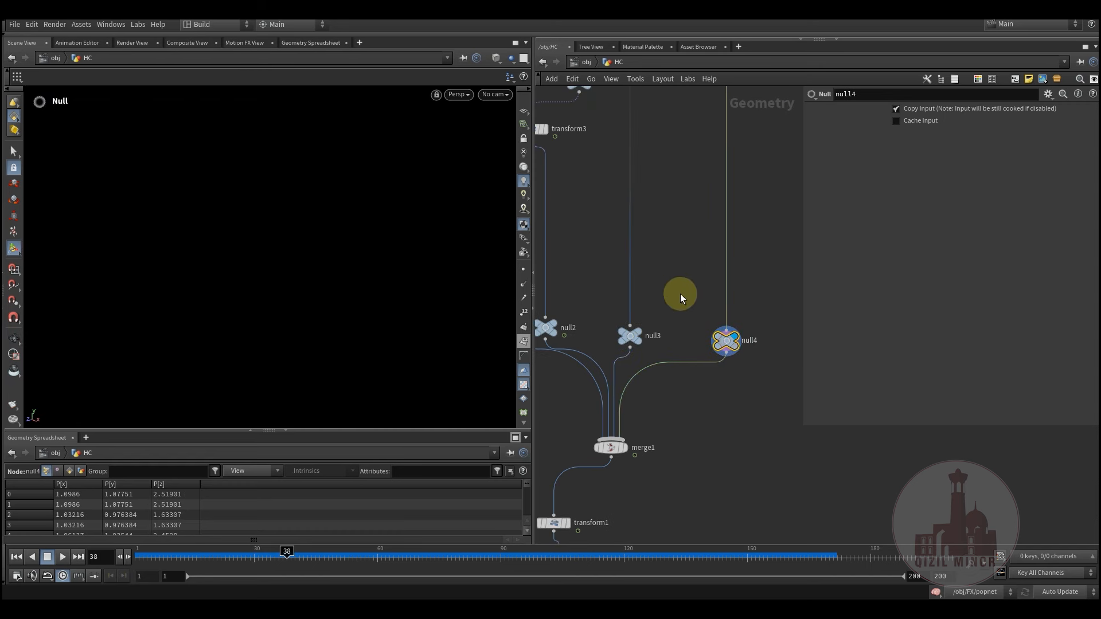
{"action": "middle_click_drag", "start_coordinate": [678, 294], "coordinate": [691, 302]}
{"action": "key", "text": "Escape"}
{"action": "key", "text": "space+g"}
{"action": "left_click_drag", "start_coordinate": [314, 292], "coordinate": [369, 289]}
{"action": "right_click_drag", "start_coordinate": [370, 289], "coordinate": [304, 305]}
- Display the OUT null after transform1 and look at the assembled helicopter through cam1
{"action": "middle_click_drag", "start_coordinate": [658, 323], "coordinate": [689, 291]}
{"action": "middle_click_drag", "start_coordinate": [696, 429], "coordinate": [718, 236]}
{"action": "middle_click_drag", "start_coordinate": [672, 344], "coordinate": [696, 521]}
{"action": "middle_click_drag", "start_coordinate": [698, 415], "coordinate": [688, 247]}
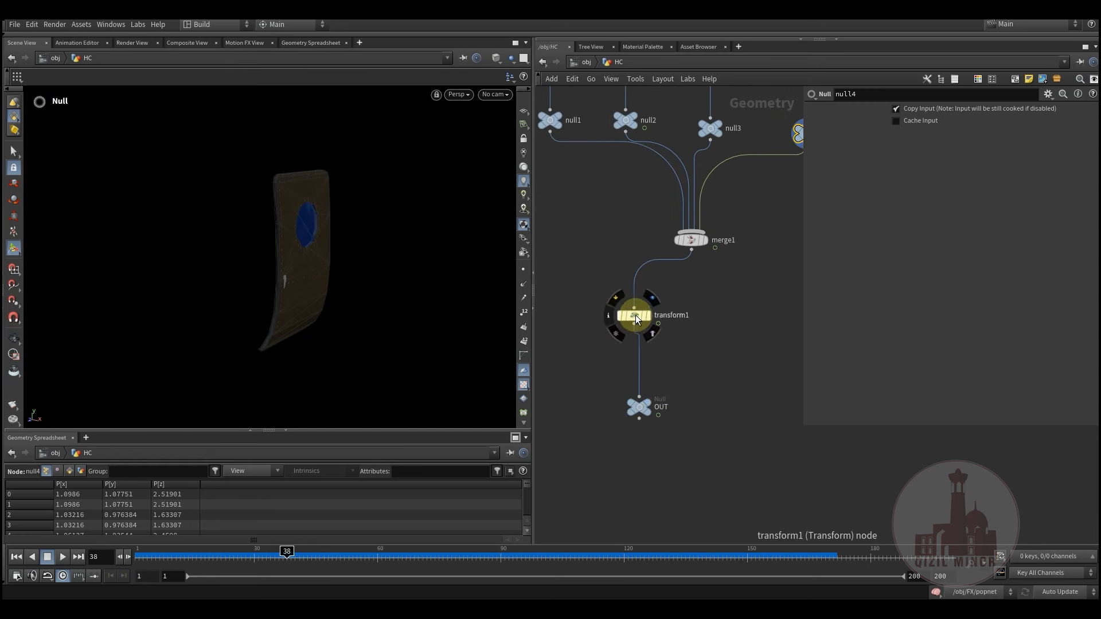
{"action": "left_click", "coordinate": [657, 394]}
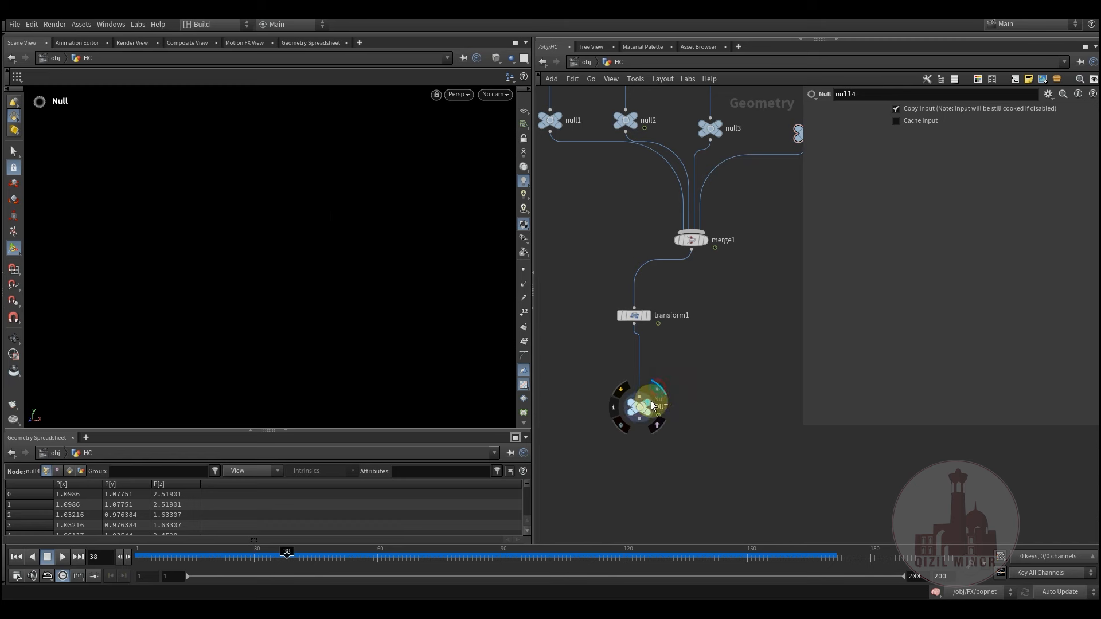
{"action": "left_click", "coordinate": [645, 410]}
{"action": "middle_click_drag", "start_coordinate": [694, 368], "coordinate": [697, 415]}
{"action": "key", "text": "space"}
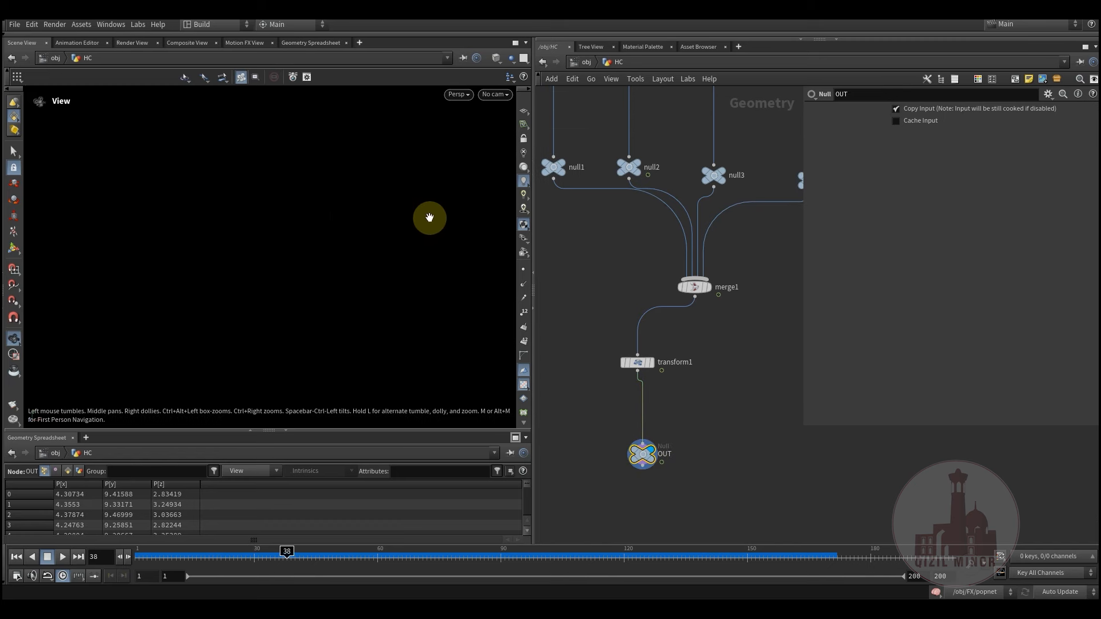
{"action": "left_click", "coordinate": [495, 94]}
{"action": "left_click", "coordinate": [492, 149]}
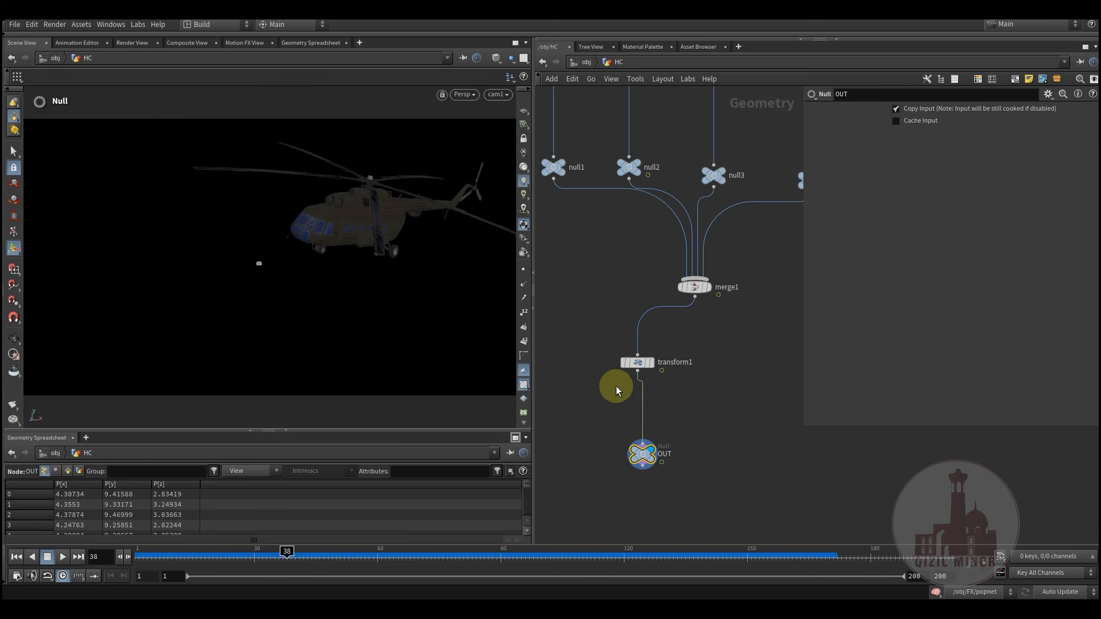
- Select transform1 and scrub the timeline to frame 147 to review the helicopter's keyframed flight
{"action": "left_click_drag", "start_coordinate": [659, 379], "coordinate": [662, 379]}
{"action": "left_click_drag", "start_coordinate": [287, 554], "coordinate": [409, 554]}
{"action": "left_click_drag", "start_coordinate": [599, 583], "coordinate": [734, 579]}
{"action": "scroll", "coordinate": [610, 344], "scroll_direction": "up", "scroll_amount": 8}
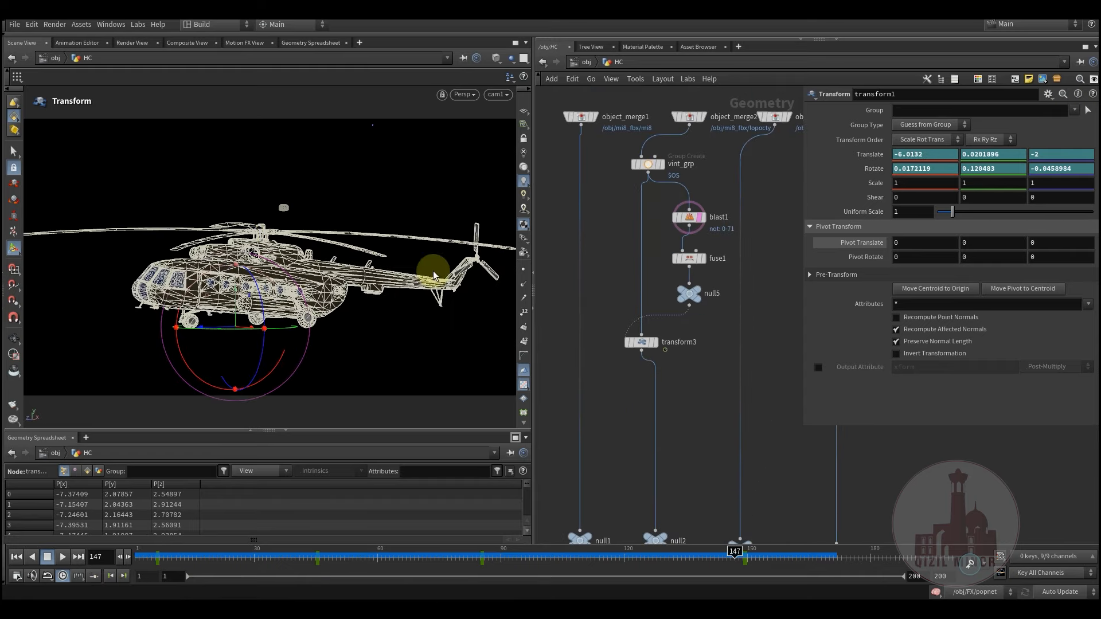
- Display transform3, examine its Y rotation expression, and scrub to frame 59 to review the main rotor's spin
{"action": "scroll", "coordinate": [696, 388], "scroll_direction": "up", "scroll_amount": 3}
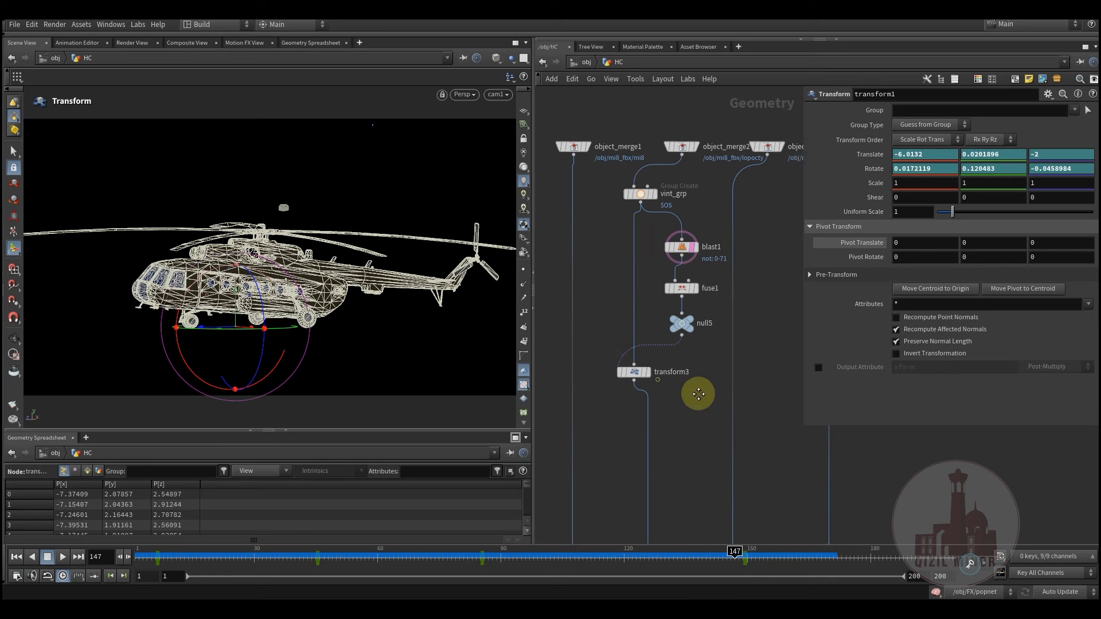
{"action": "left_click", "coordinate": [641, 455]}
{"action": "middle_click_drag", "start_coordinate": [689, 434], "coordinate": [693, 394]}
{"action": "left_click", "coordinate": [622, 434]}
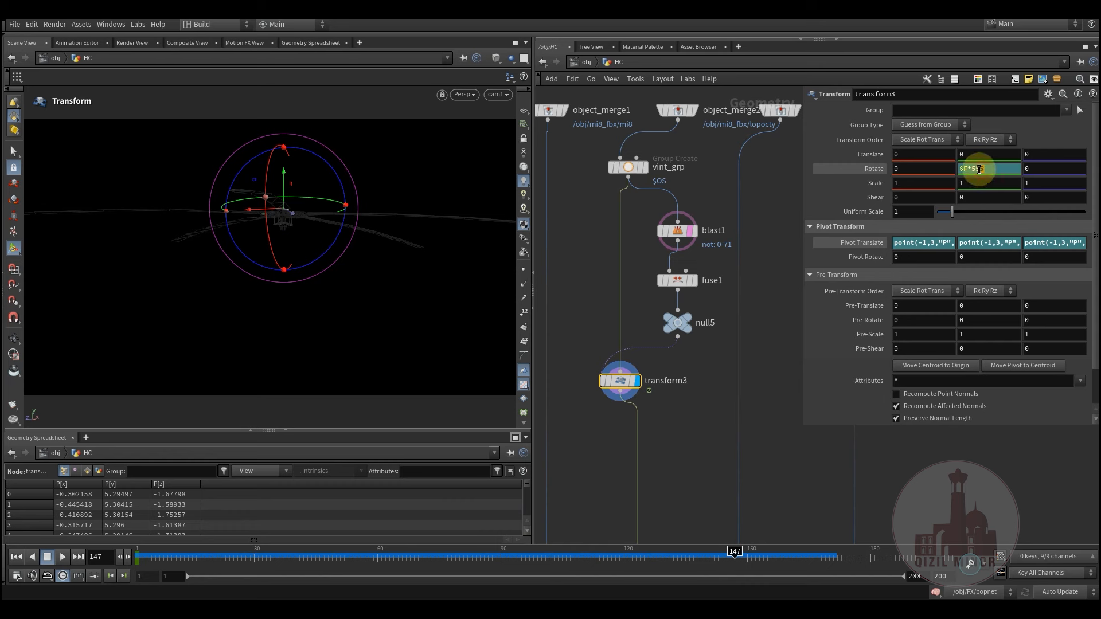
{"action": "left_click_drag", "start_coordinate": [971, 170], "coordinate": [970, 169]}
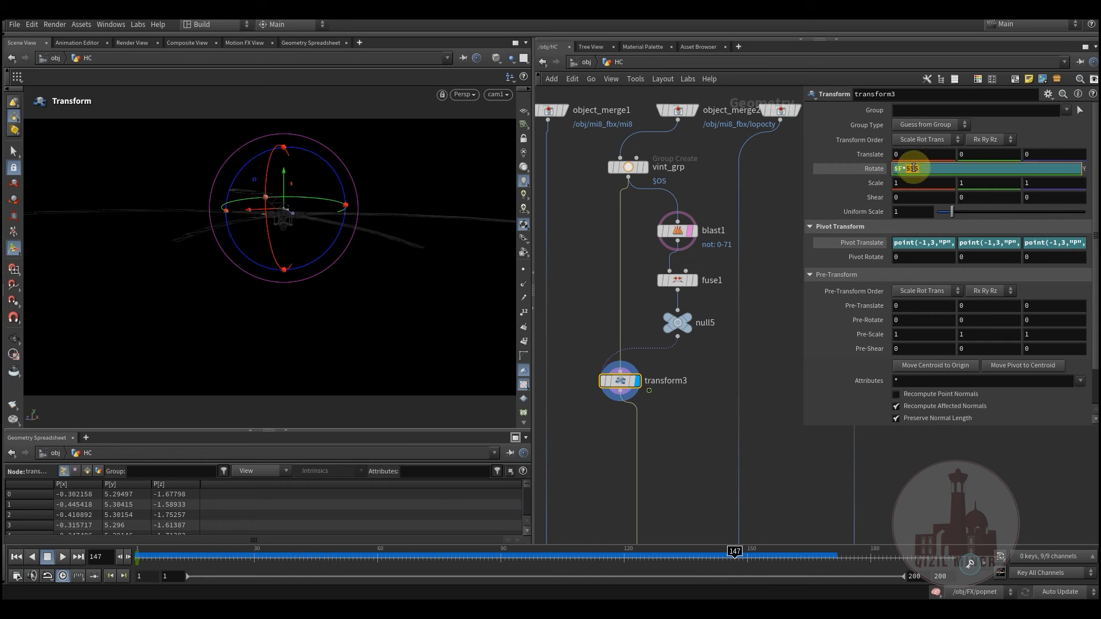
{"action": "left_click_drag", "start_coordinate": [239, 560], "coordinate": [373, 536]}
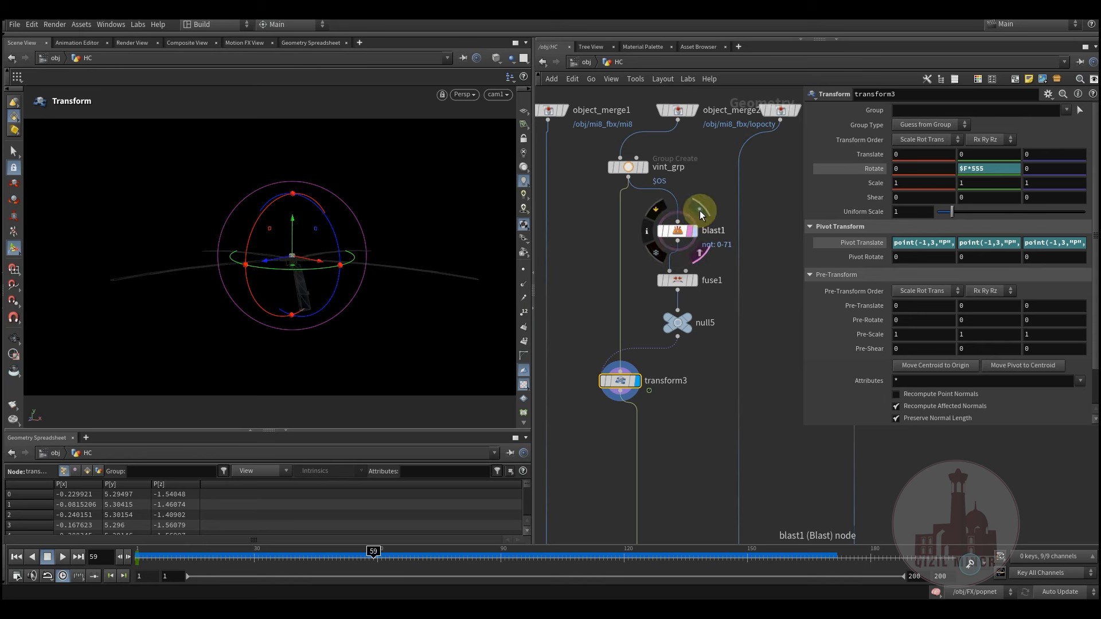
- Display blast1 and frame the rotor hub piece isolated from the main rotor
{"action": "left_click", "coordinate": [699, 211]}
{"action": "left_click", "coordinate": [685, 232]}
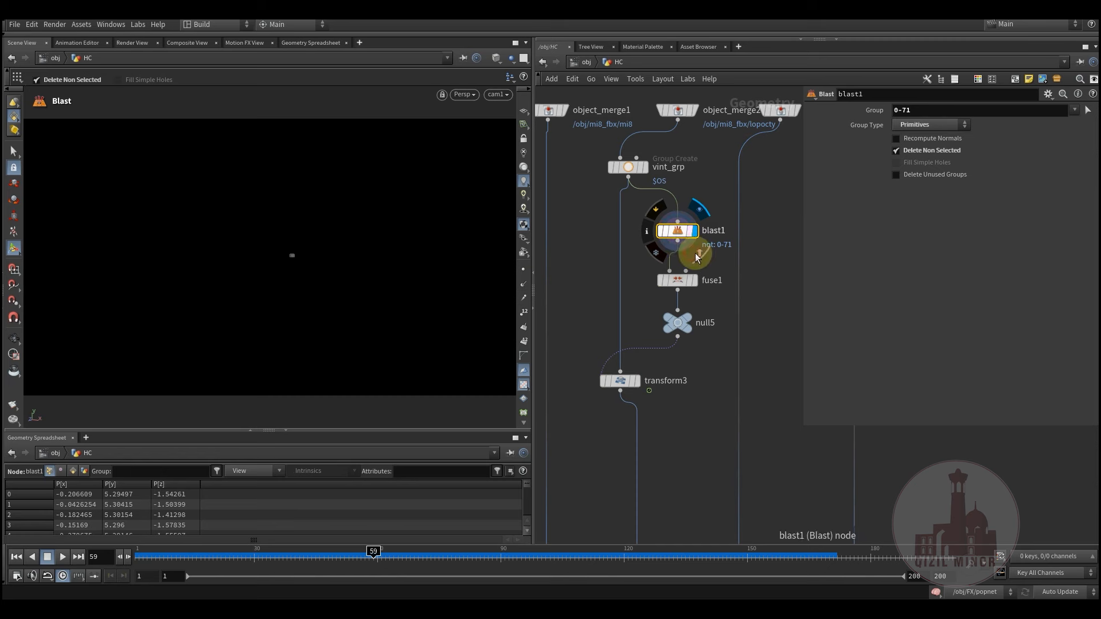
{"action": "key", "text": "space+h"}
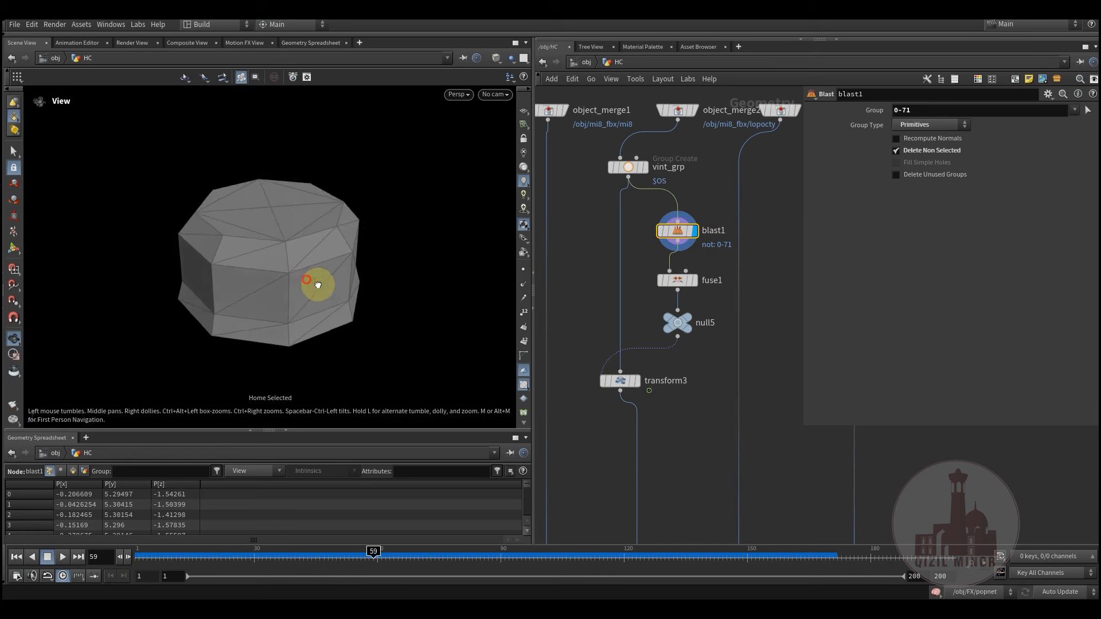
- Display fuse1 with blast1 as a template to compare the fused centre point with the hub piece
{"action": "left_click", "coordinate": [698, 267]}
{"action": "left_click", "coordinate": [682, 280]}
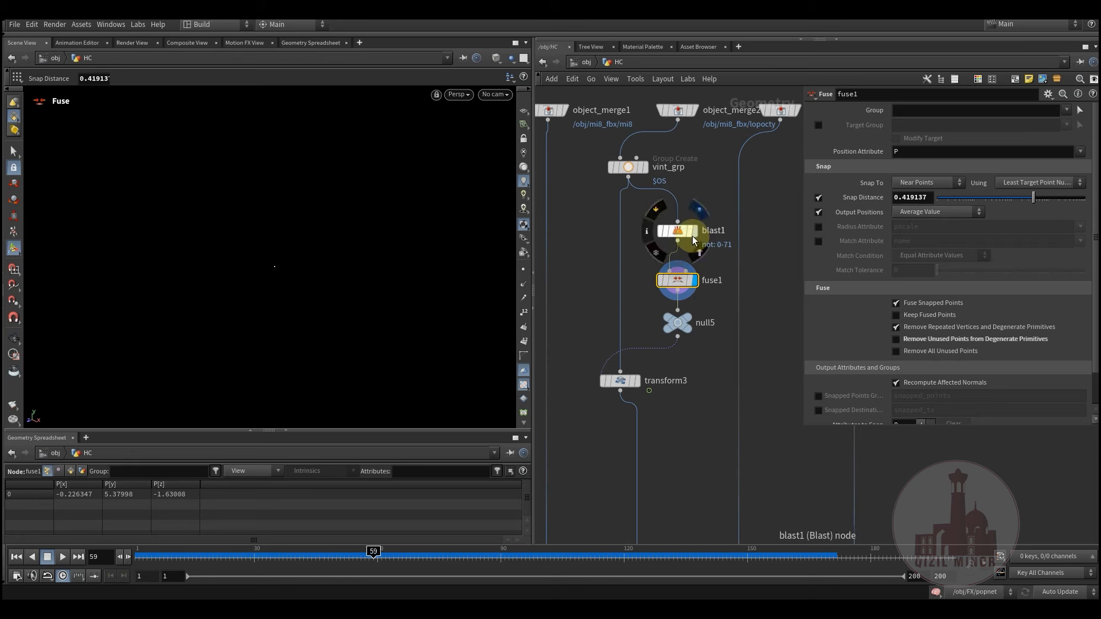
{"action": "left_click", "coordinate": [699, 248]}
{"action": "left_click_drag", "start_coordinate": [264, 307], "coordinate": [346, 266]}
{"action": "key", "text": "Escape"}
{"action": "left_click_drag", "start_coordinate": [245, 215], "coordinate": [314, 282]}
{"action": "key", "text": "Return"}
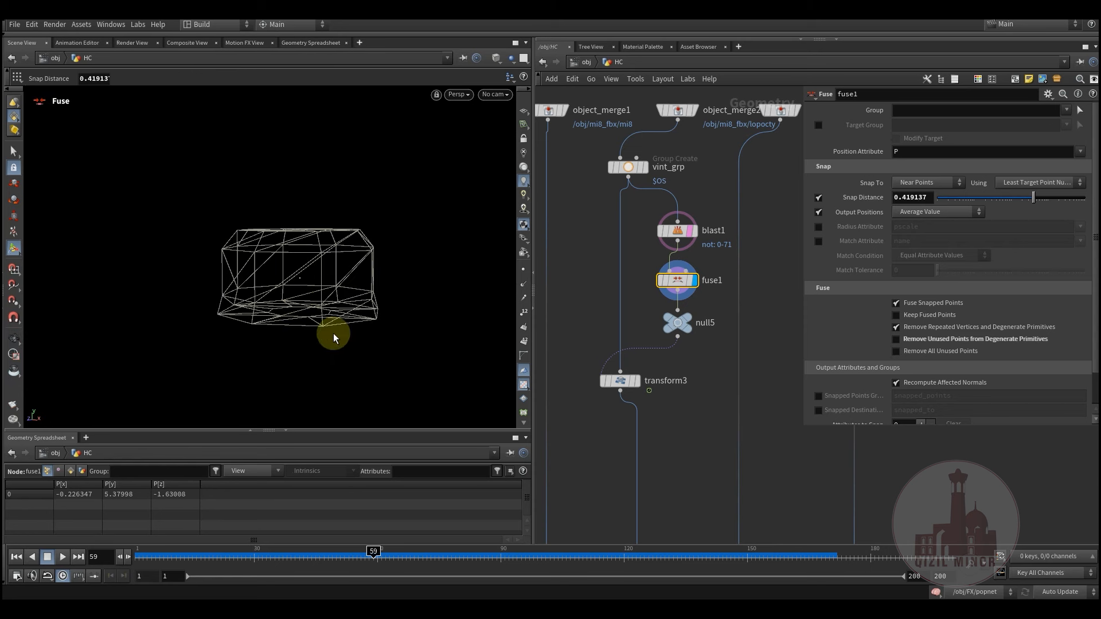
- Display null5, and select transform3 to inspect the Add Spare Input option and its Spare Input 0 path
{"action": "left_click", "coordinate": [692, 313]}
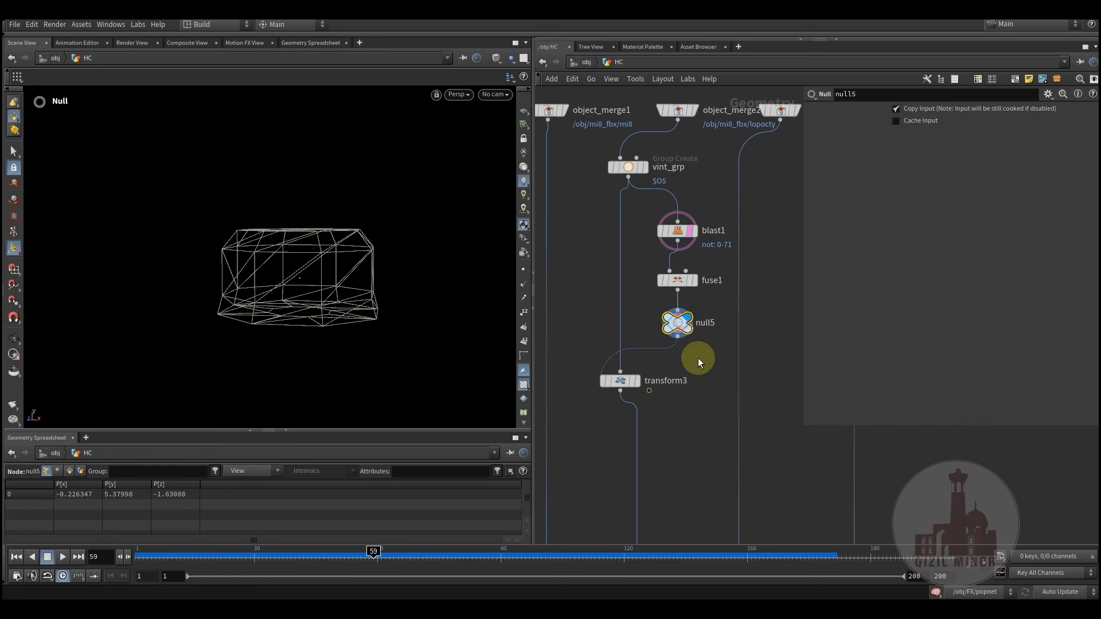
{"action": "left_click", "coordinate": [630, 342]}
{"action": "scroll", "coordinate": [848, 338], "scroll_direction": "down", "scroll_amount": 3}
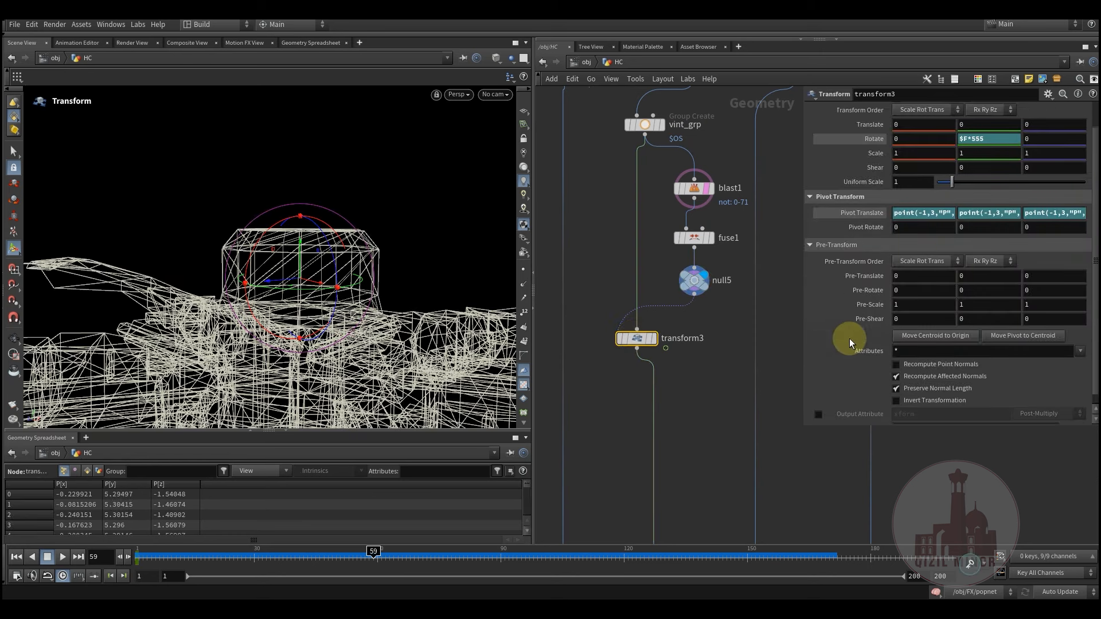
{"action": "left_click", "coordinate": [1048, 94]}
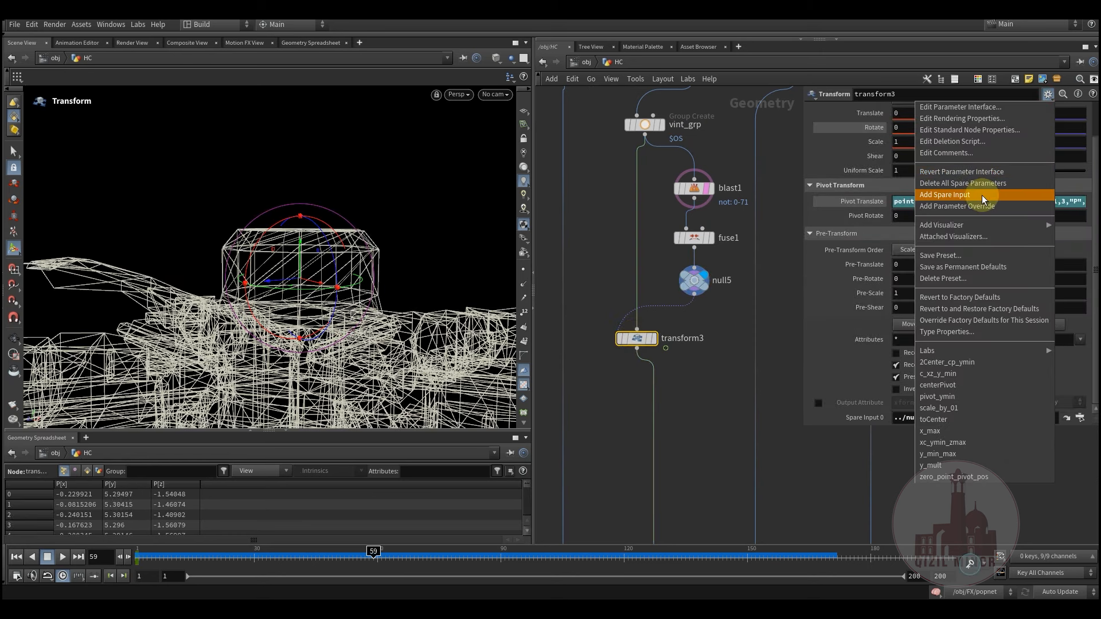
{"action": "left_click", "coordinate": [730, 352]}
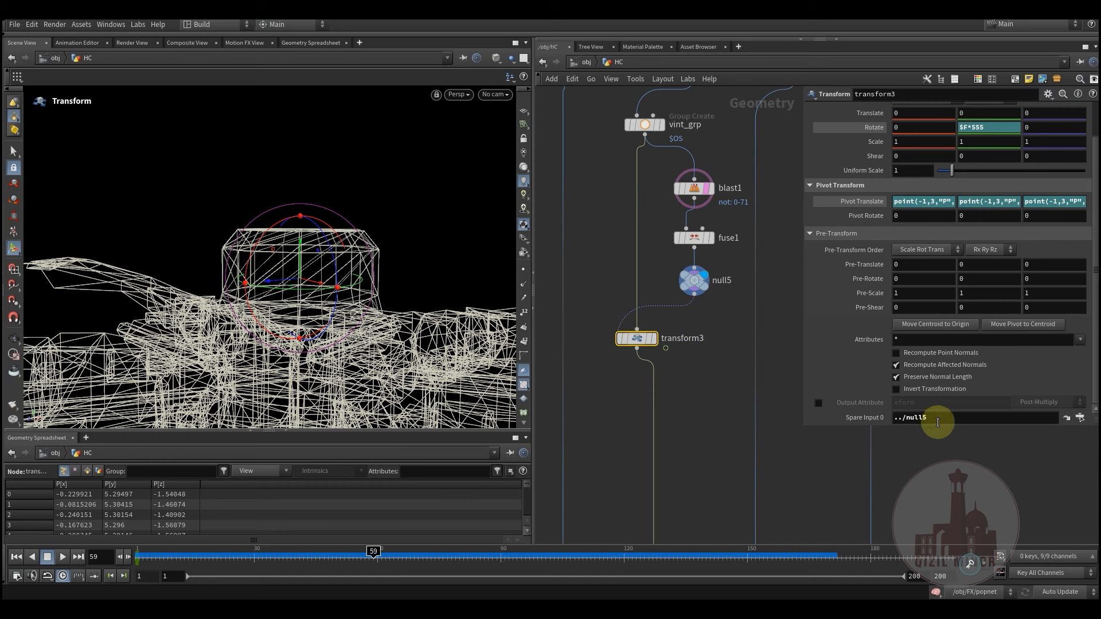
- Examine the link from null5 to transform3 and the point expressions in transform3's Pivot Translate
{"action": "middle_click_drag", "start_coordinate": [725, 322], "coordinate": [717, 338]}
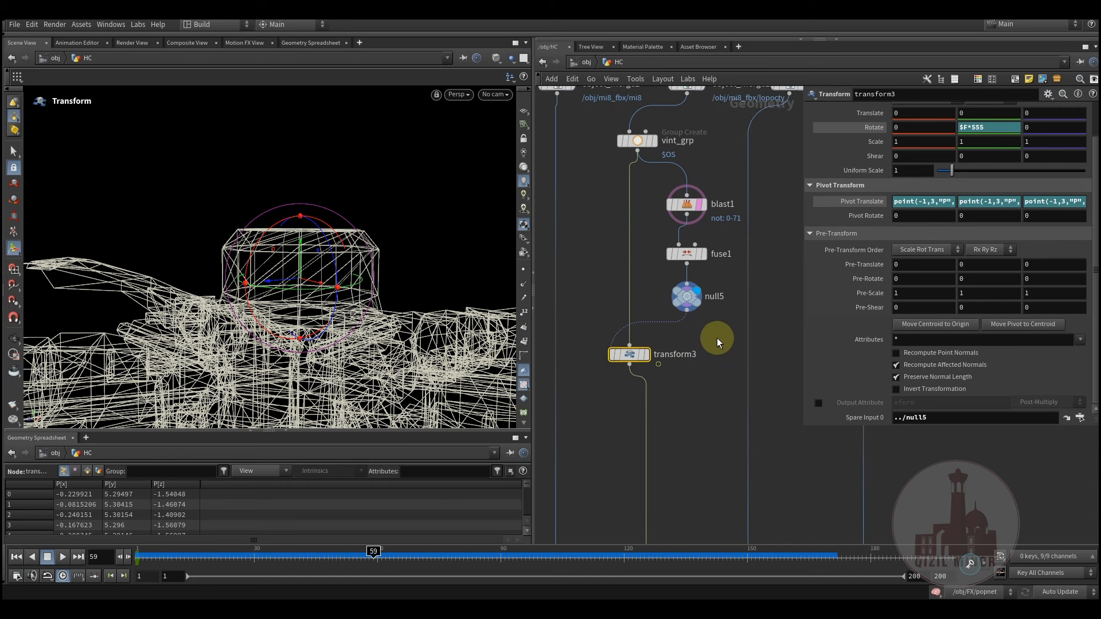
{"action": "left_click", "coordinate": [688, 296]}
{"action": "left_click", "coordinate": [629, 354]}
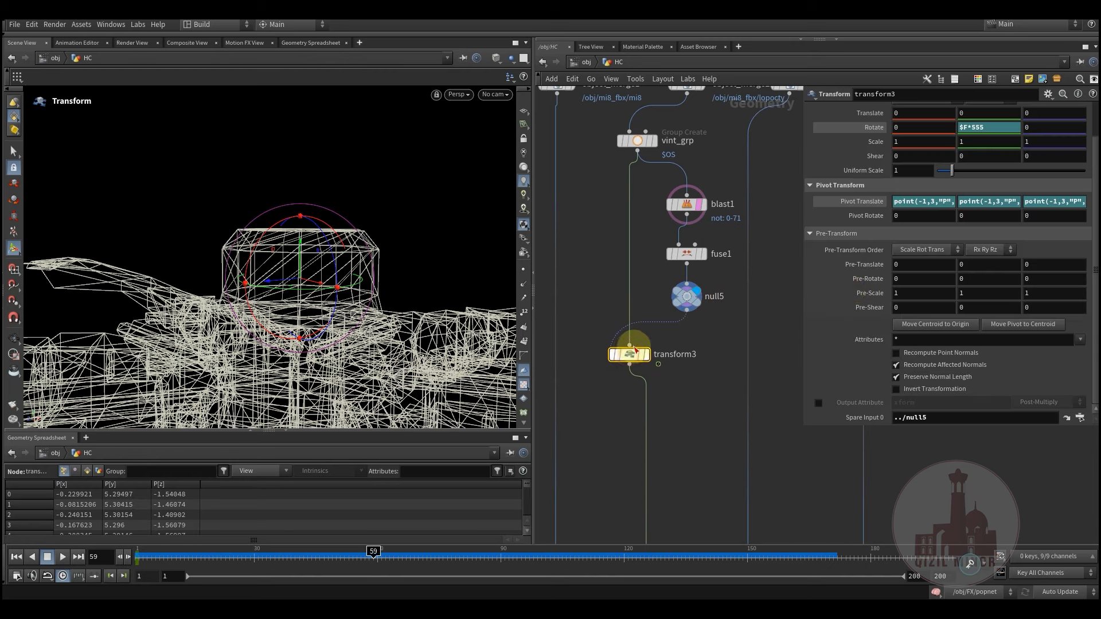
{"action": "left_click", "coordinate": [929, 203]}
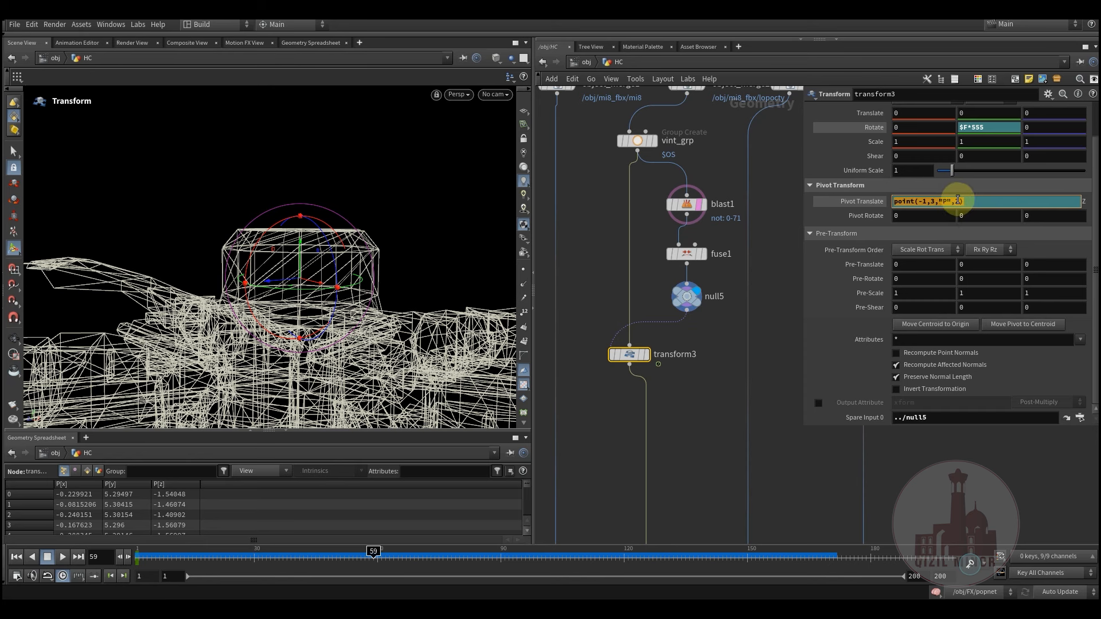
{"action": "left_click", "coordinate": [701, 380]}
{"action": "middle_click_drag", "start_coordinate": [685, 388], "coordinate": [692, 371]}
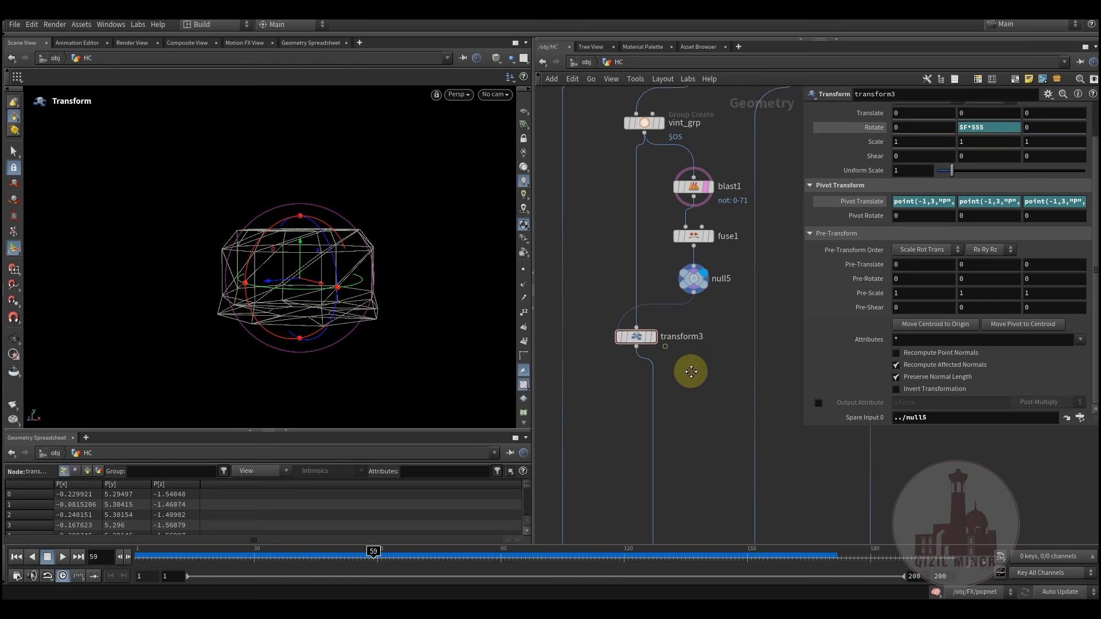
- Display transform3 and scrub the timeline to frame 90 to watch the main rotor turn around its hub
{"action": "left_click", "coordinate": [665, 331]}
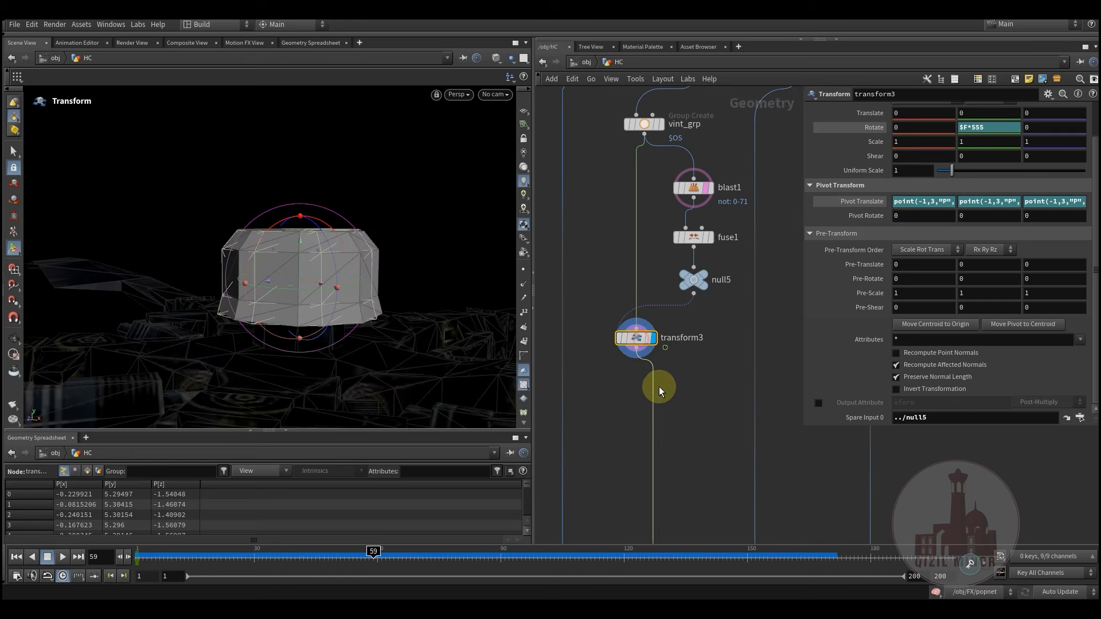
{"action": "left_click_drag", "start_coordinate": [368, 291], "coordinate": [361, 299], "text": "alt"}
{"action": "right_click_drag", "start_coordinate": [361, 300], "coordinate": [48, 325], "text": "alt"}
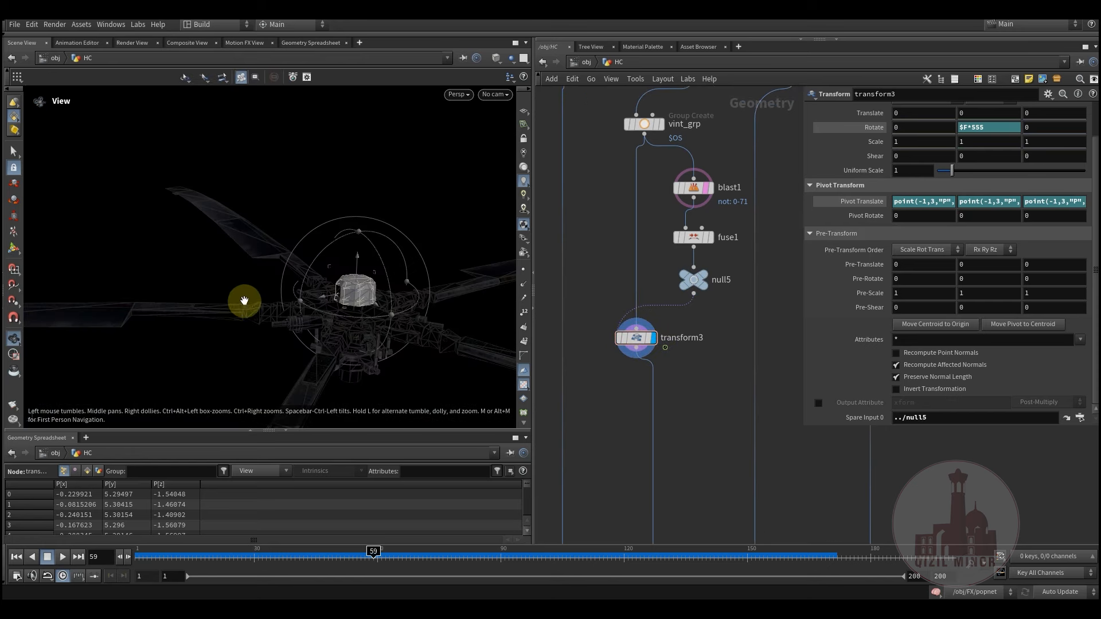
{"action": "left_click_drag", "start_coordinate": [245, 302], "coordinate": [183, 389], "text": "alt"}
{"action": "right_click_drag", "start_coordinate": [342, 287], "coordinate": [151, 333], "text": "alt"}
{"action": "left_click_drag", "start_coordinate": [346, 328], "coordinate": [295, 312]}
{"action": "key", "text": "t"}
{"action": "left_click_drag", "start_coordinate": [216, 555], "coordinate": [501, 565]}
{"action": "key", "text": "Escape"}
{"action": "key", "text": "t"}
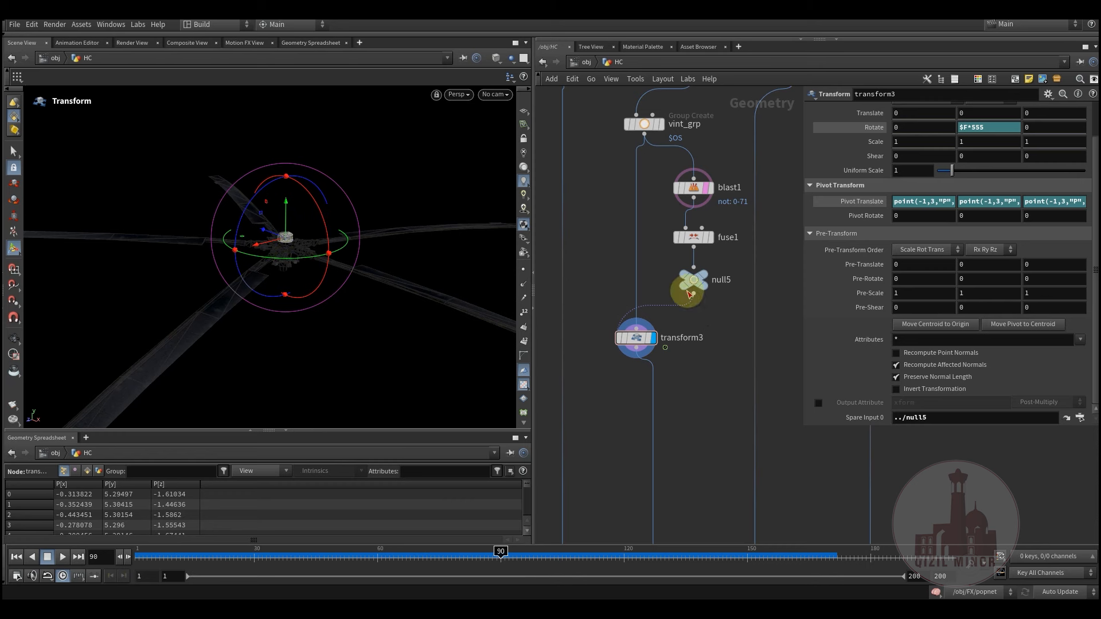
- Examine the frame-based Rotate expression and the full first Pivot Translate point expression of transform3
{"action": "left_click", "coordinate": [965, 128]}
{"action": "middle_click_drag", "start_coordinate": [695, 432], "coordinate": [690, 457]}
{"action": "key", "text": "Escape"}
{"action": "left_click_drag", "start_coordinate": [308, 301], "coordinate": [278, 216]}
{"action": "key", "text": "Return"}
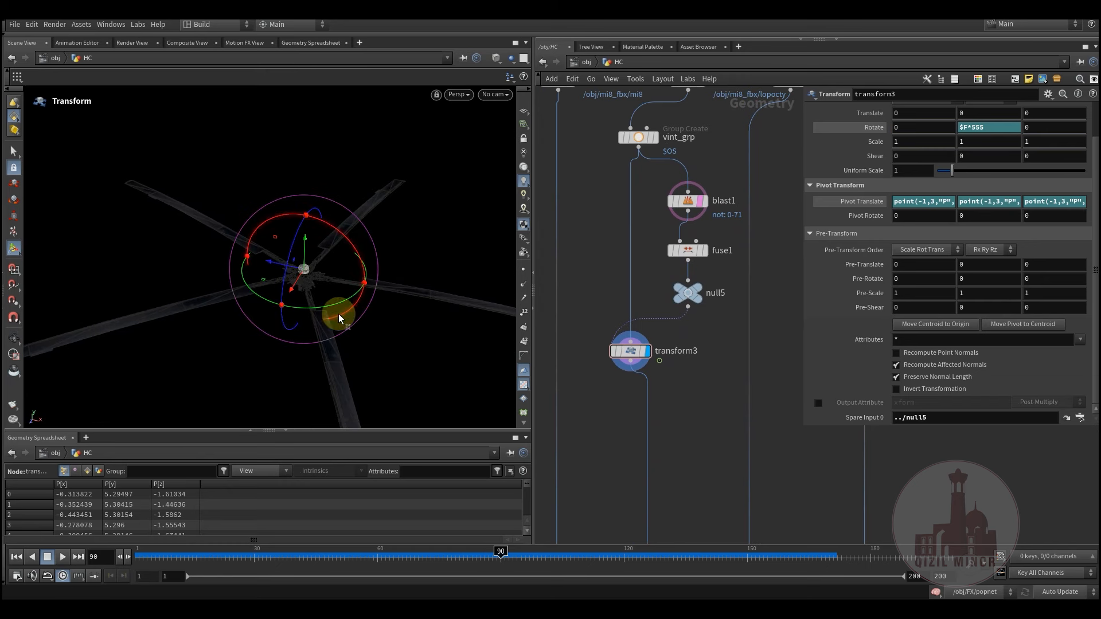
{"action": "left_click", "coordinate": [925, 202]}
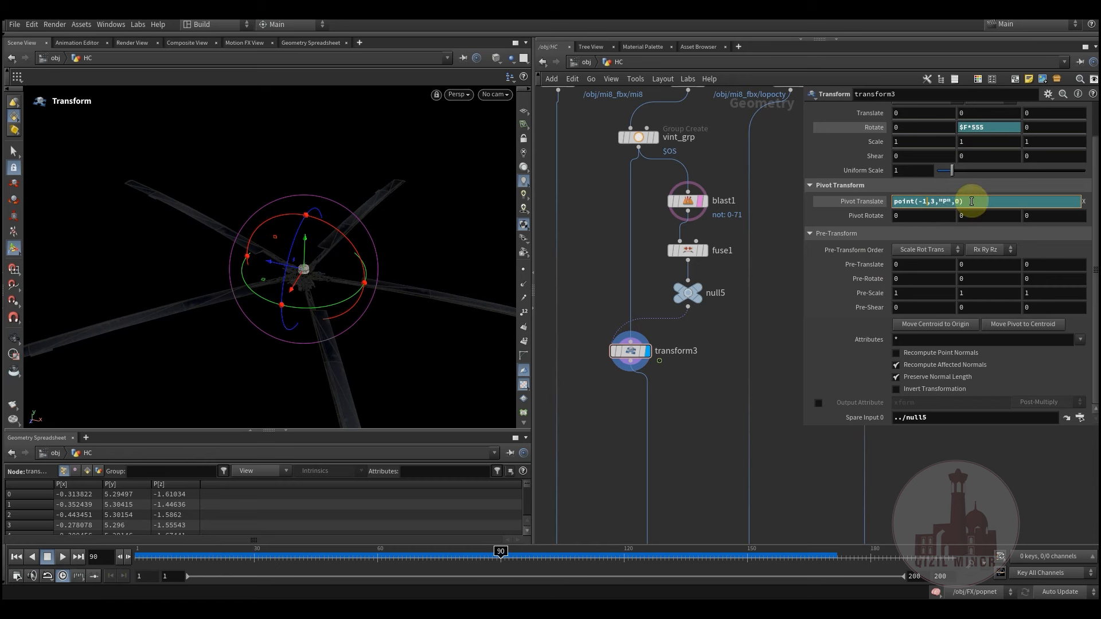
- Open a Textport window, enlarge it slightly and place it over the viewport
{"action": "left_click", "coordinate": [111, 24]}
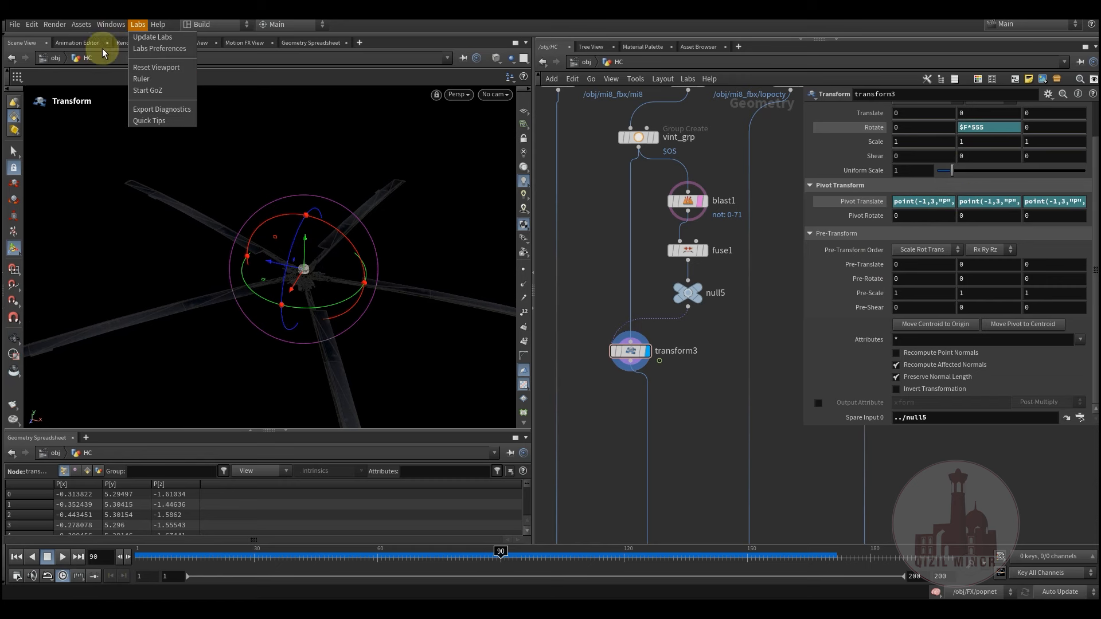
{"action": "left_click", "coordinate": [142, 60]}
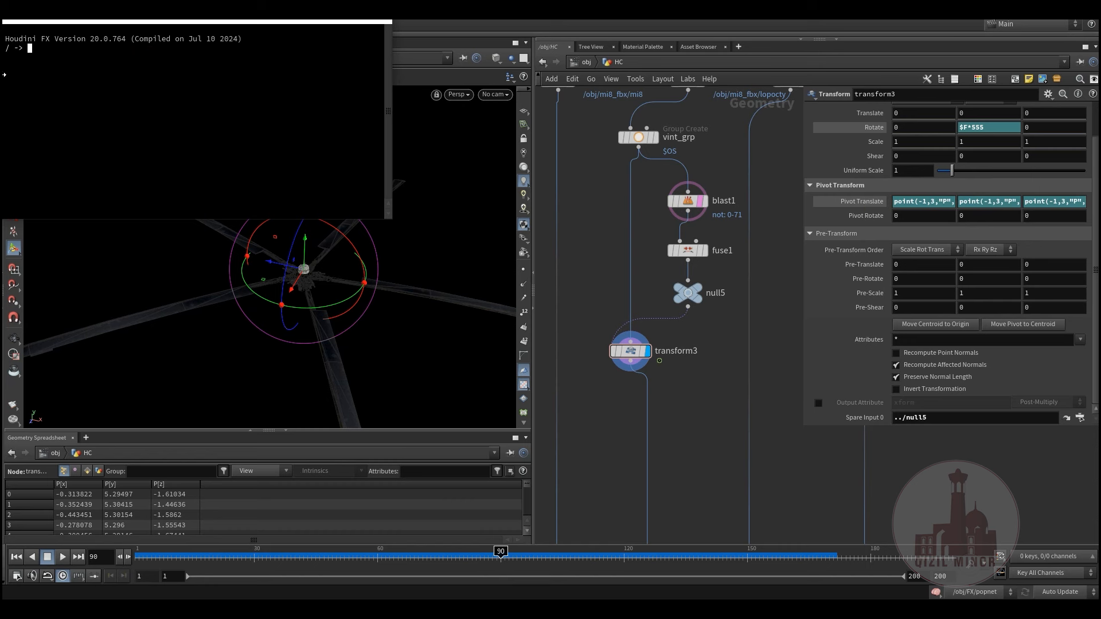
{"action": "left_click_drag", "start_coordinate": [393, 220], "coordinate": [405, 251]}
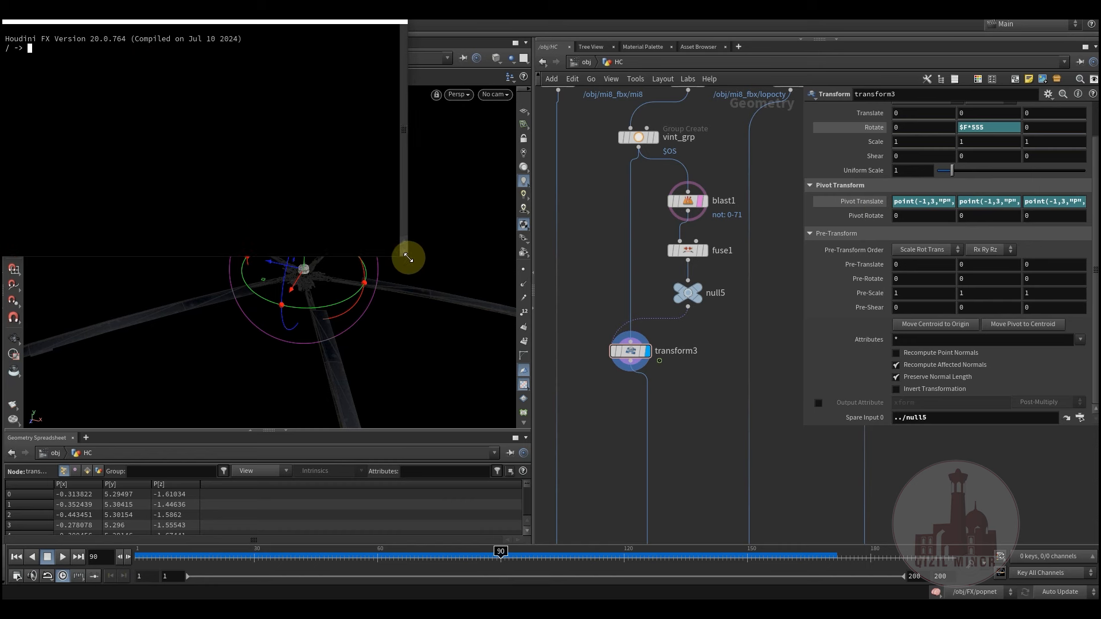
{"action": "left_click_drag", "start_coordinate": [316, 27], "coordinate": [339, 75]}
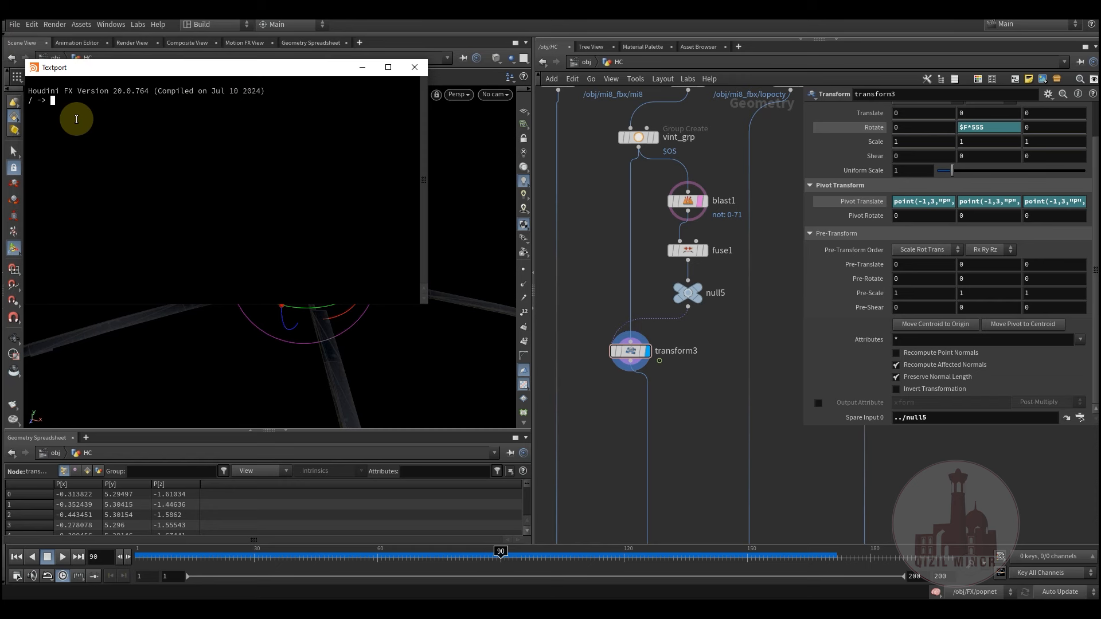
- Look up the point expression function with the command exhelp point, read its examples, and close the Textport
{"action": "type", "text": "ex"}
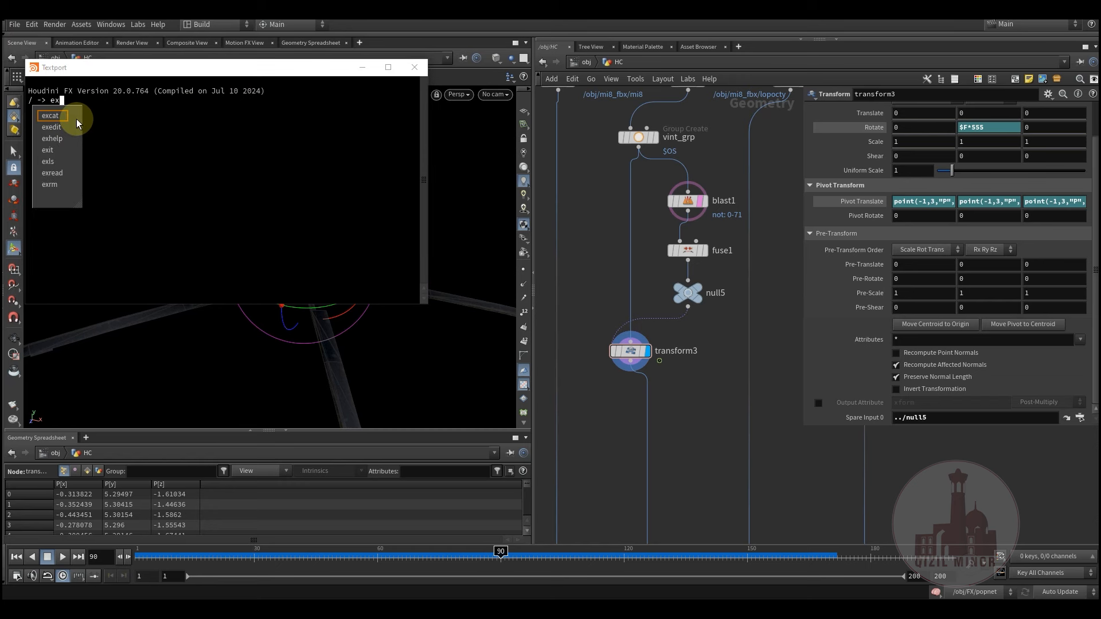
{"action": "type", "text": "help"}
{"action": "key", "text": "Tab"}
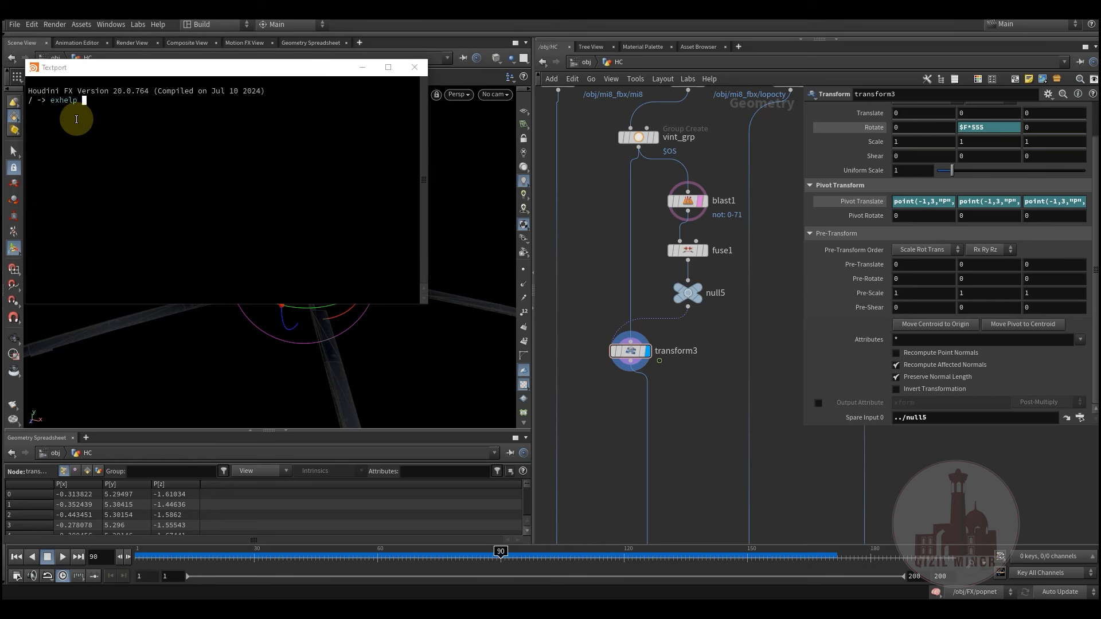
{"action": "type", "text": "point"}
{"action": "key", "text": "Return"}
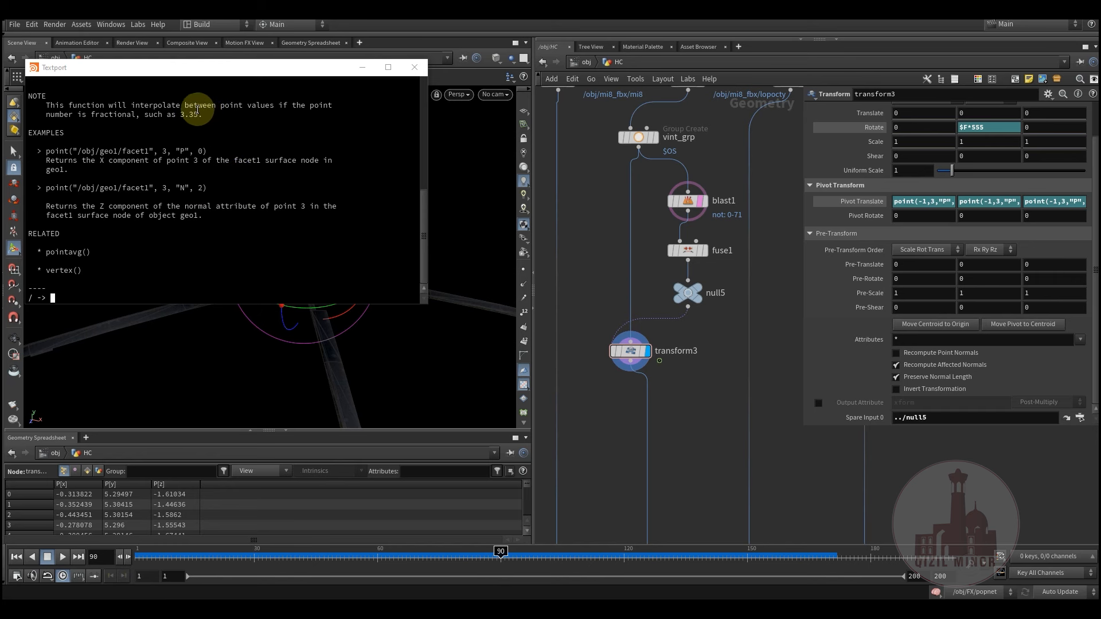
{"action": "left_click_drag", "start_coordinate": [137, 69], "coordinate": [169, 126]}
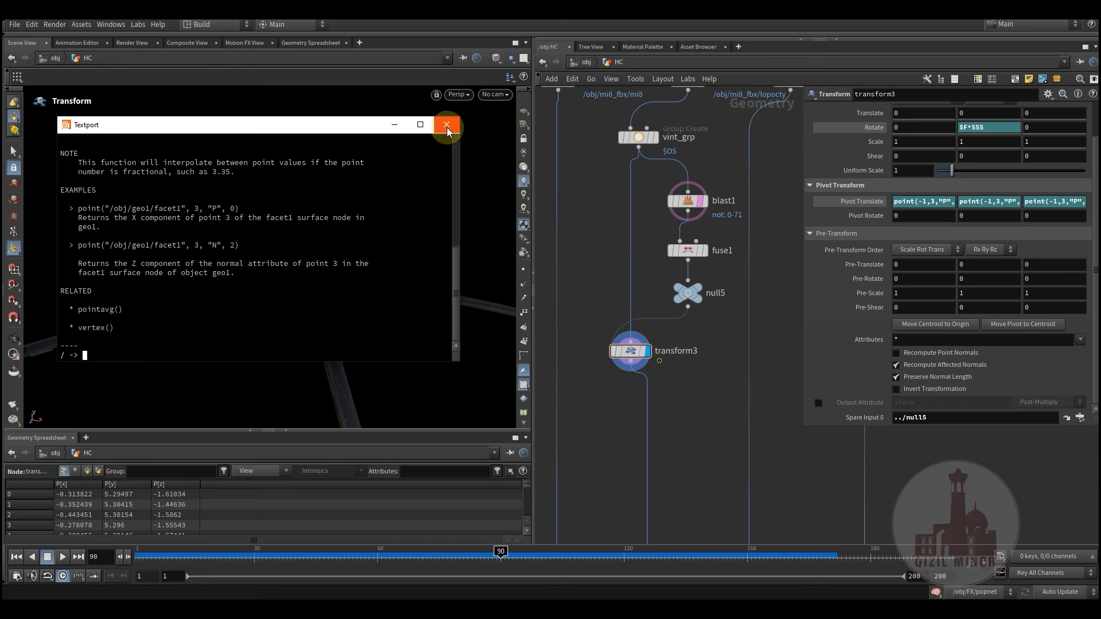
{"action": "left_click", "coordinate": [447, 128]}
- Display the OUT null below merge1 and transform1 to view the assembled helicopter, and scrub the timeline to frame 100
{"action": "middle_click_drag", "start_coordinate": [680, 406], "coordinate": [698, 252]}
{"action": "scroll", "coordinate": [698, 286], "scroll_direction": "down", "scroll_amount": 2}
{"action": "scroll", "coordinate": [694, 310], "scroll_direction": "down", "scroll_amount": 1}
{"action": "middle_click_drag", "start_coordinate": [647, 343], "coordinate": [626, 143]}
{"action": "scroll", "coordinate": [665, 358], "scroll_direction": "up", "scroll_amount": 2}
{"action": "mouse_move", "coordinate": [669, 360]}
{"action": "left_click", "coordinate": [686, 343]}
{"action": "middle_click_drag", "start_coordinate": [621, 339], "coordinate": [625, 415]}
{"action": "left_click_drag", "start_coordinate": [349, 228], "coordinate": [214, 220], "text": "alt"}
{"action": "middle_click_drag", "start_coordinate": [214, 220], "coordinate": [216, 348], "text": "alt"}
{"action": "scroll", "coordinate": [216, 344], "scroll_direction": "down", "scroll_amount": 3}
{"action": "middle_click_drag", "start_coordinate": [291, 307], "coordinate": [275, 248], "text": "alt"}
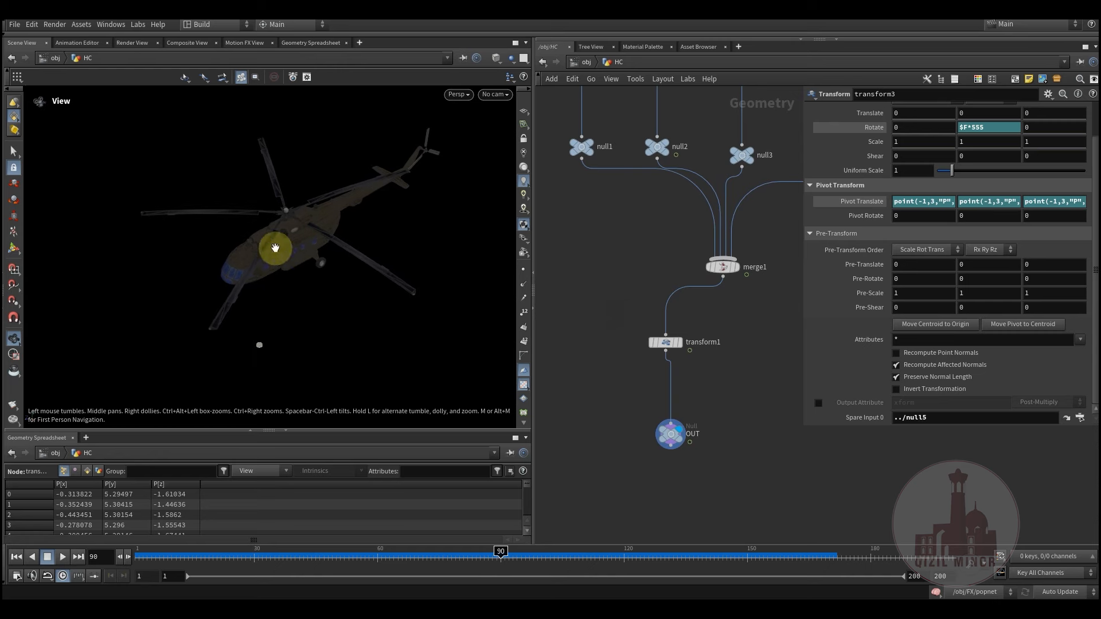
{"action": "left_click_drag", "start_coordinate": [222, 553], "coordinate": [541, 553]}
- Return to the object level and look at the scene through cam1
{"action": "left_click", "coordinate": [586, 62]}
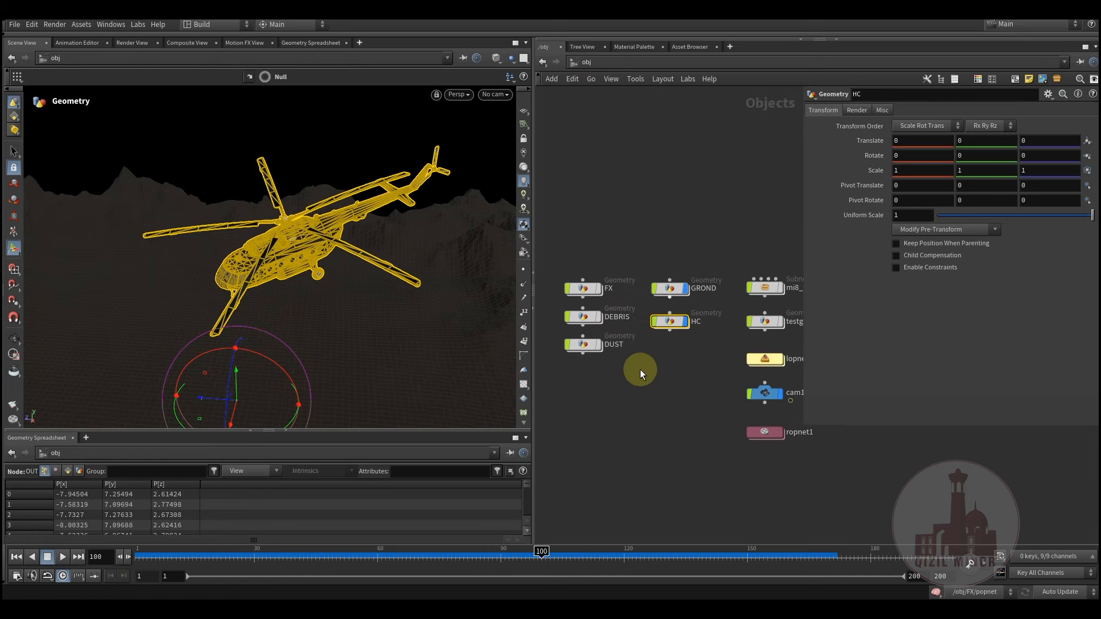
{"action": "left_click", "coordinate": [491, 95]}
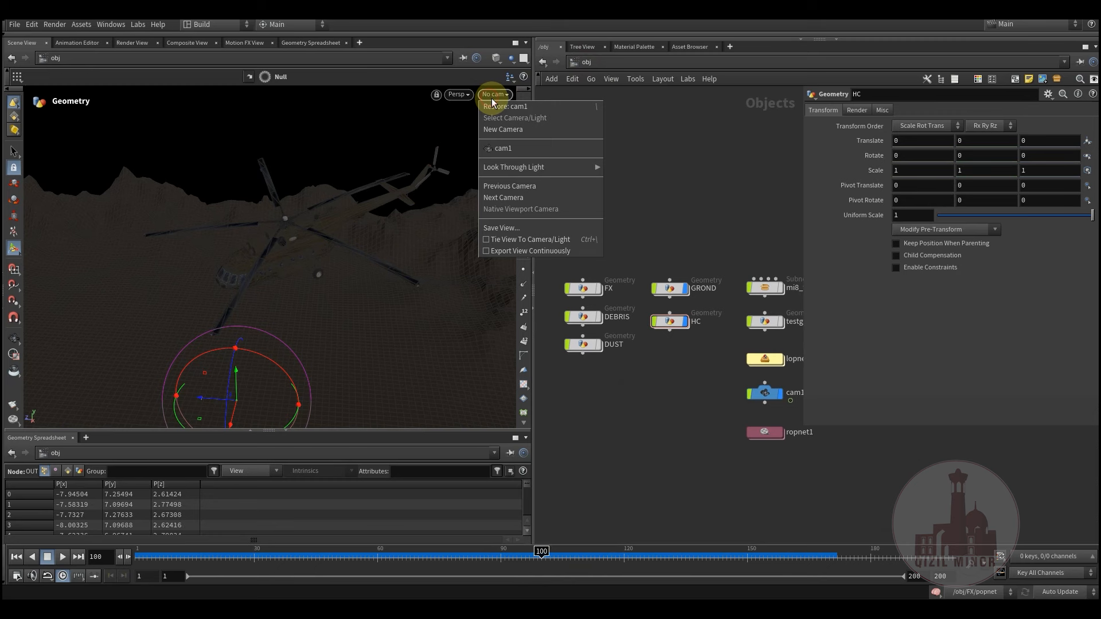
{"action": "left_click", "coordinate": [508, 148]}
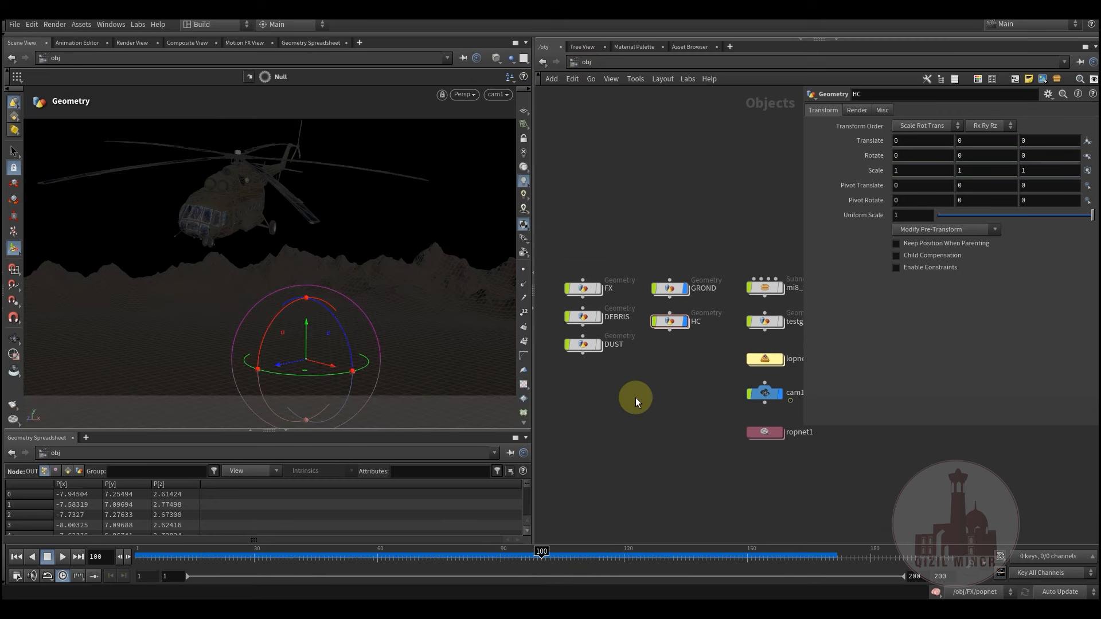
- Enter the FX geometry network and bring object_merge5 at the start of its chain into view
{"action": "middle_click_drag", "start_coordinate": [619, 395], "coordinate": [672, 408]}
{"action": "double_click", "coordinate": [638, 304]}
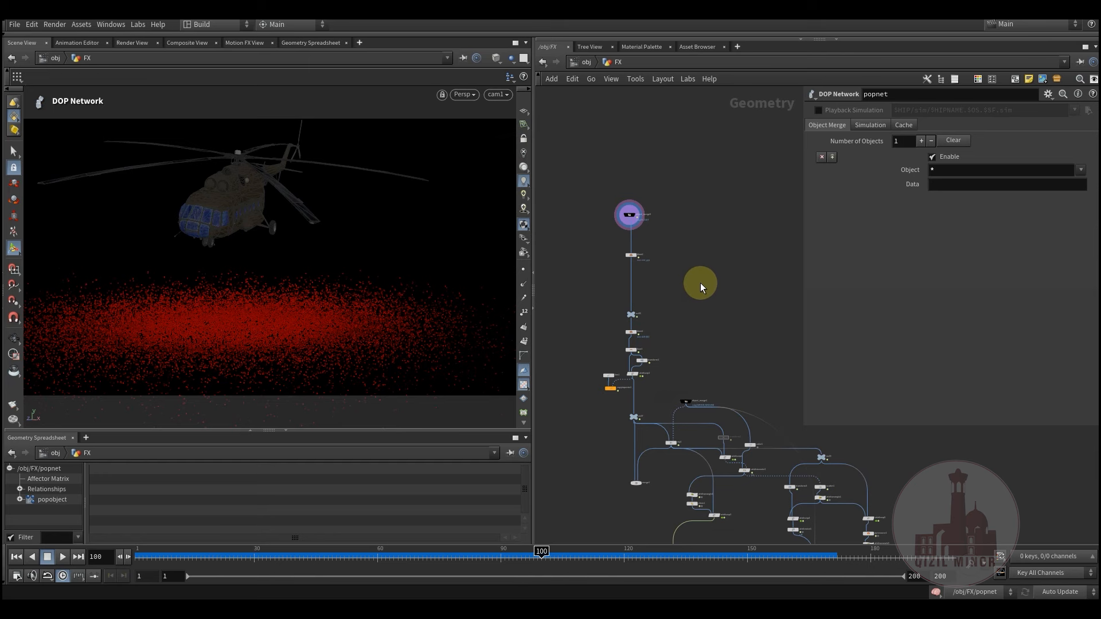
{"action": "middle_click_drag", "start_coordinate": [653, 250], "coordinate": [655, 305]}
{"action": "scroll", "coordinate": [633, 274], "scroll_direction": "up", "scroll_amount": 6}
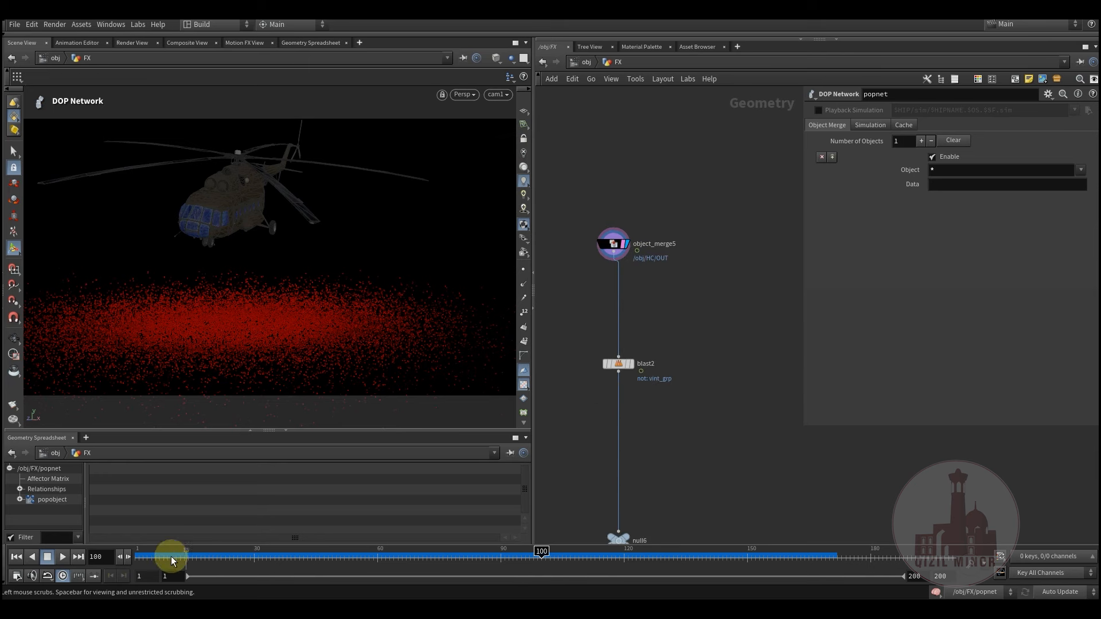
- Select object_merge5, which imports /obj/HC/OUT, and scrub from frame 1 to frame 59 to watch the helicopter's motion
{"action": "left_click", "coordinate": [136, 557]}
{"action": "left_click", "coordinate": [616, 244]}
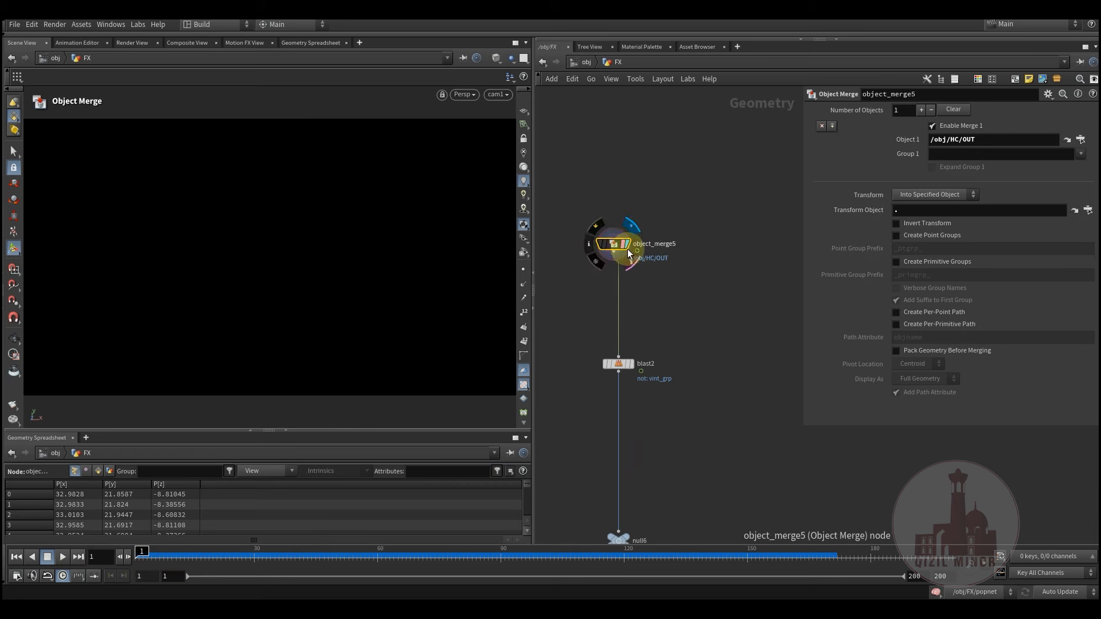
{"action": "left_click", "coordinate": [205, 558]}
{"action": "left_click_drag", "start_coordinate": [258, 560], "coordinate": [373, 565]}
- Display and select blast2 to inspect how it isolates the vint_grp rotor group
{"action": "left_click", "coordinate": [635, 357]}
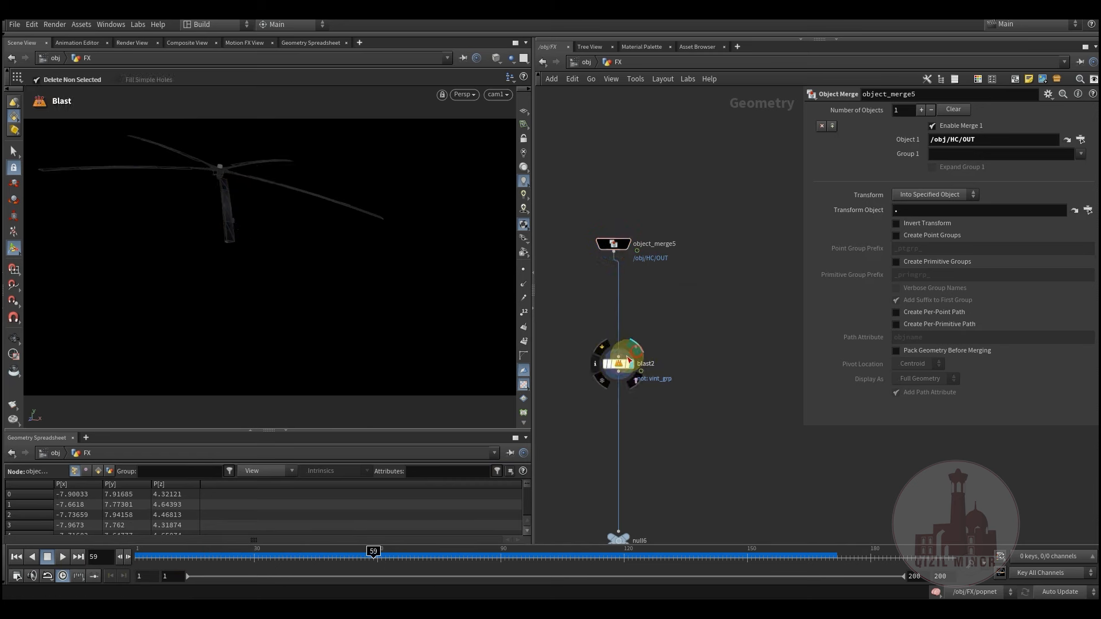
{"action": "left_click", "coordinate": [622, 365]}
{"action": "middle_click_drag", "start_coordinate": [692, 408], "coordinate": [680, 304]}
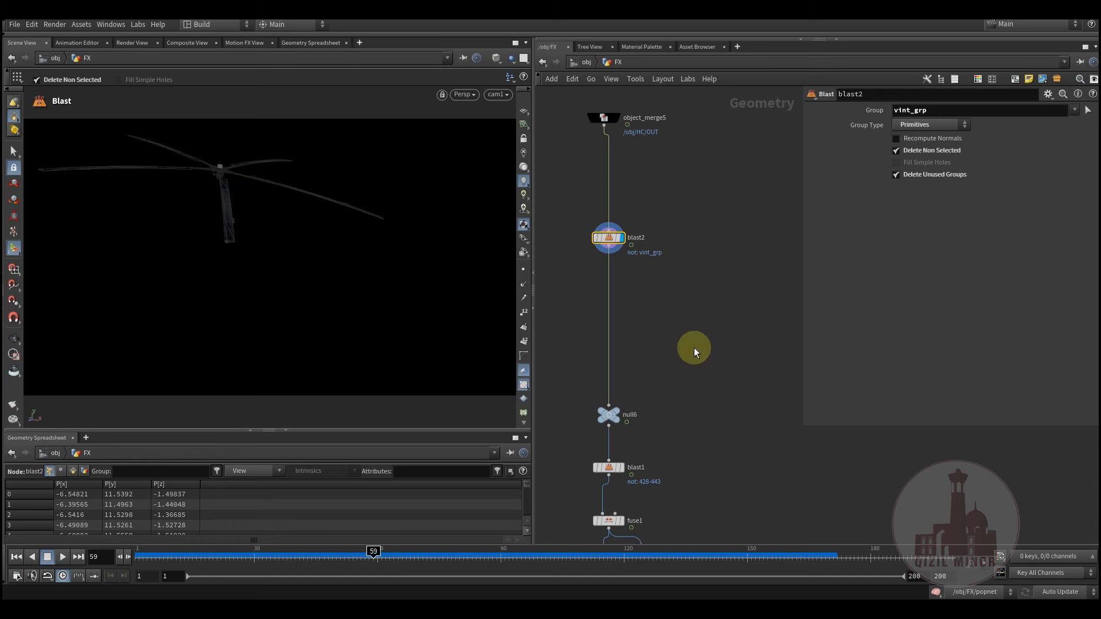
- Display blast1 to inspect the isolated hub primitives 428-443, and display fuse1 to inspect its Snap Distance settings
{"action": "scroll", "coordinate": [694, 347], "scroll_direction": "down", "scroll_amount": 3}
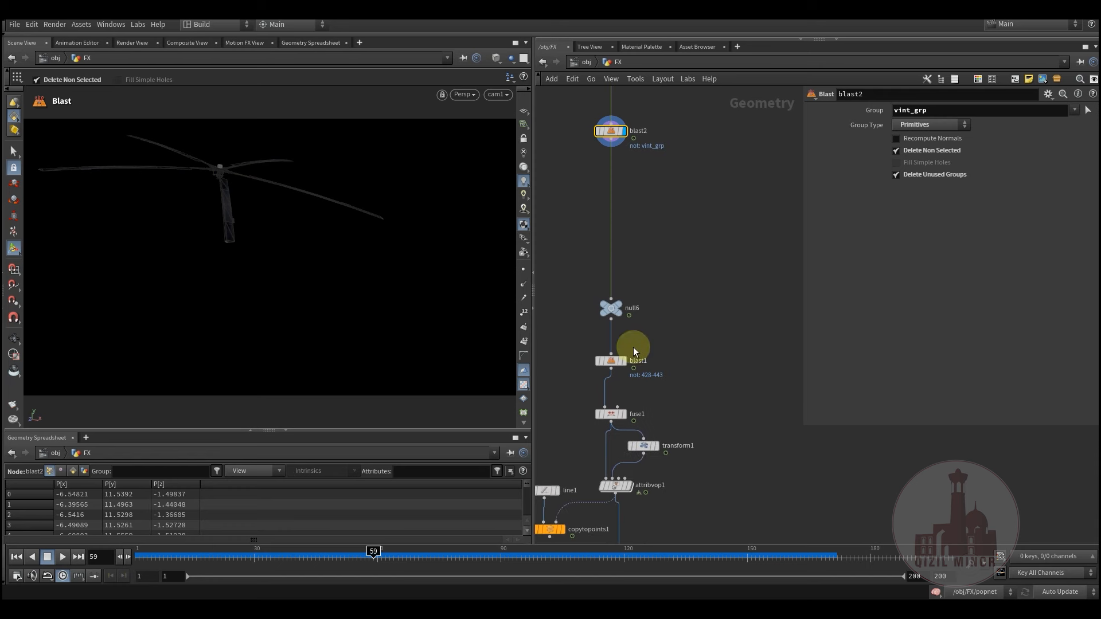
{"action": "left_click", "coordinate": [601, 361]}
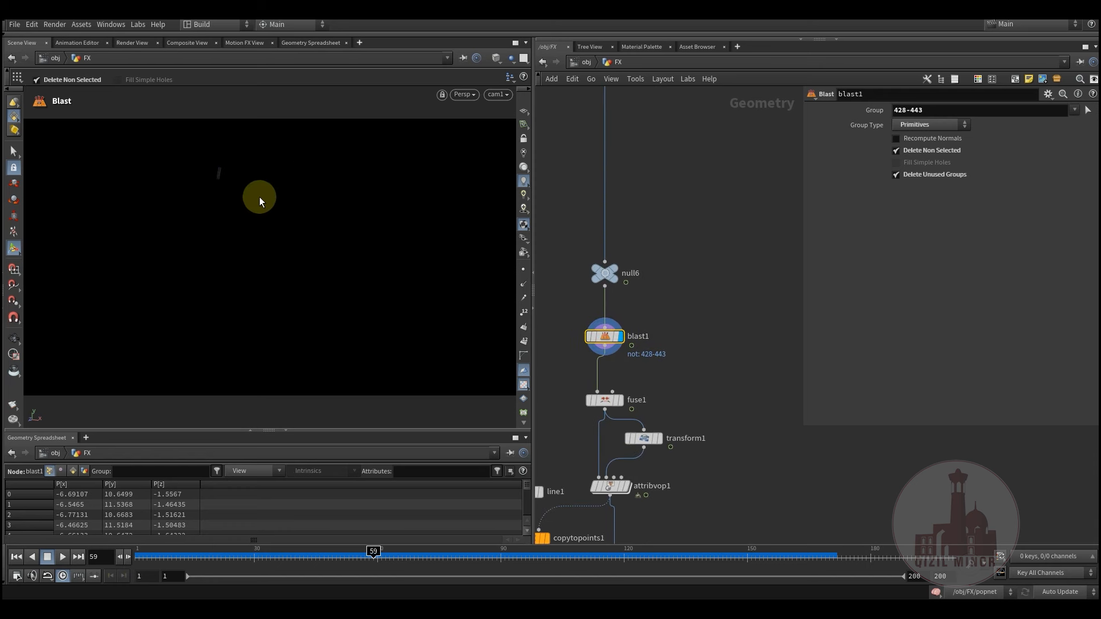
{"action": "middle_click_drag", "start_coordinate": [679, 349], "coordinate": [685, 266]}
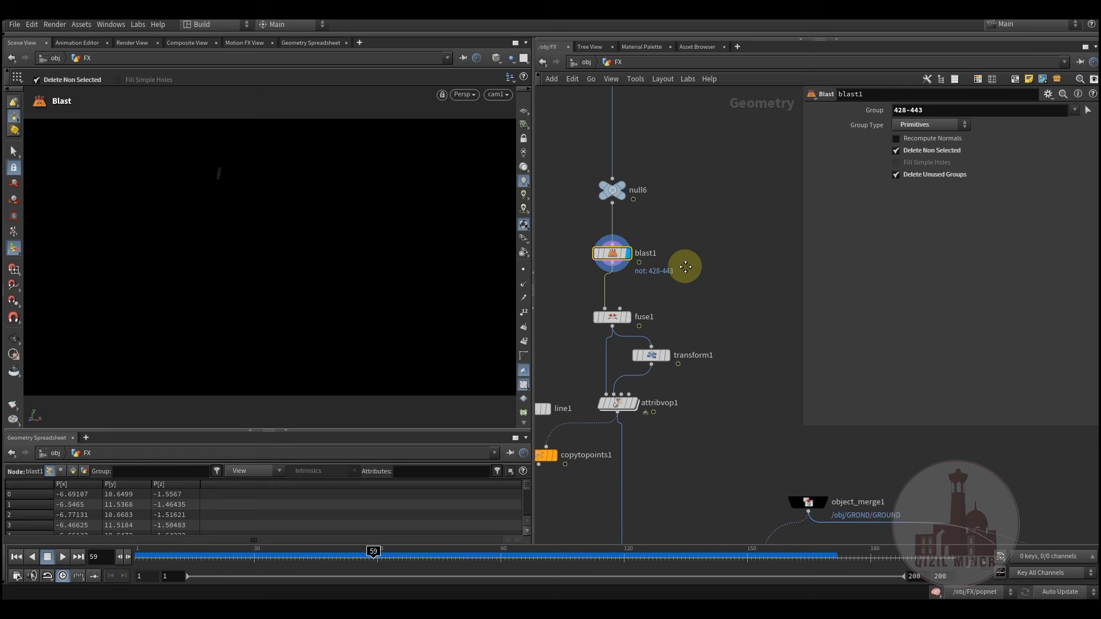
{"action": "left_click", "coordinate": [626, 316]}
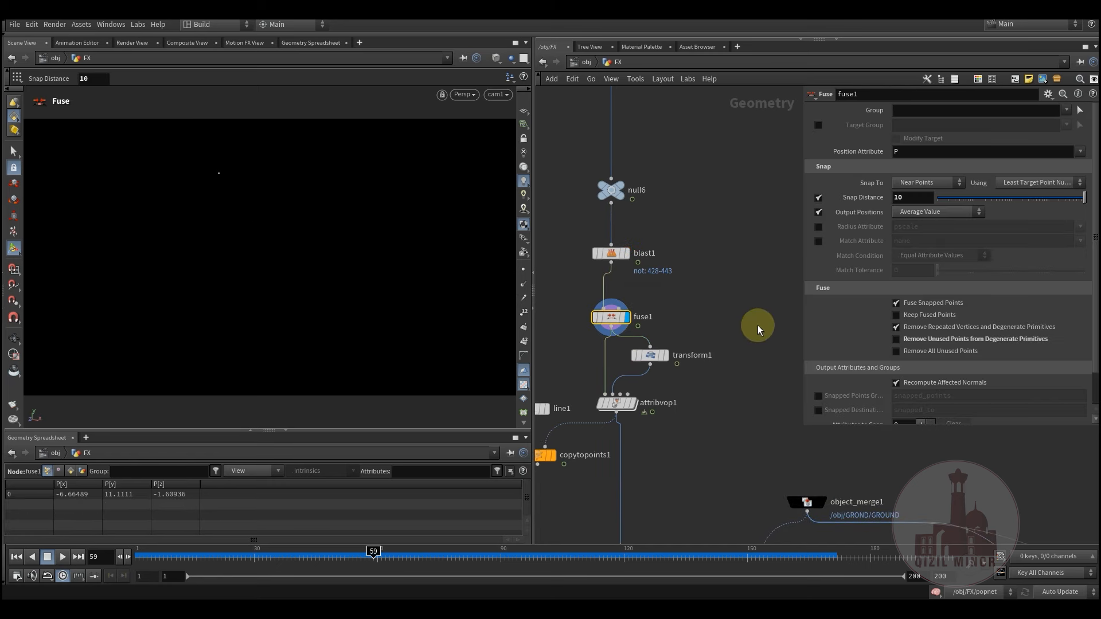
- Toggle Remove Unused Points from Degenerate Primitives on fuse1 to compare its output, leaving the option off
{"action": "left_click", "coordinate": [895, 339]}
{"action": "left_click", "coordinate": [895, 339]}
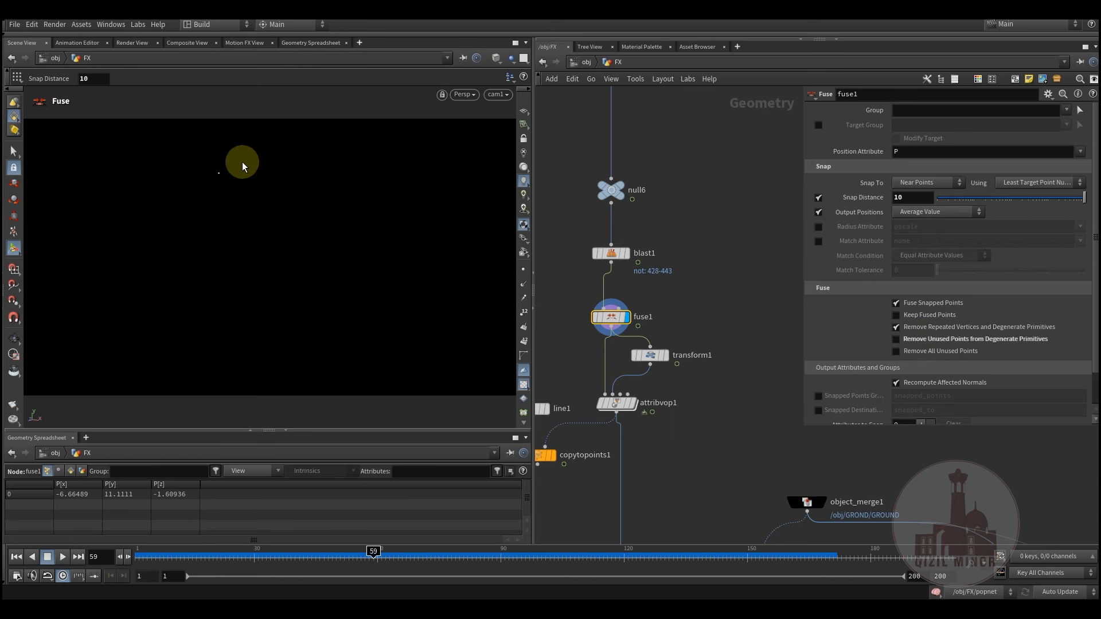
{"action": "left_click", "coordinate": [896, 339]}
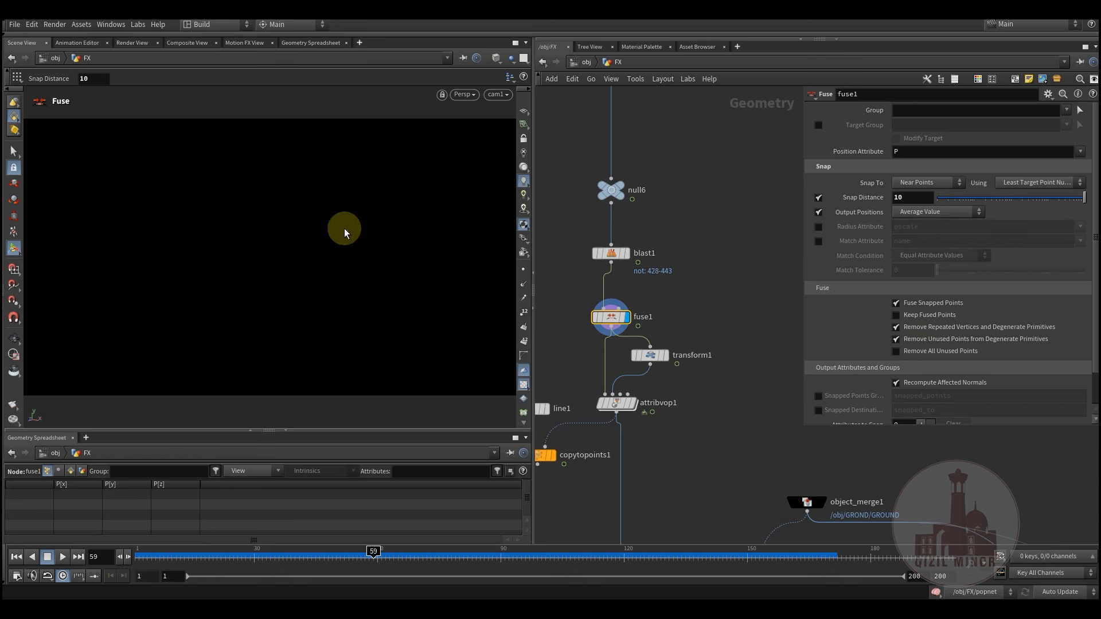
{"action": "middle_click", "coordinate": [611, 317]}
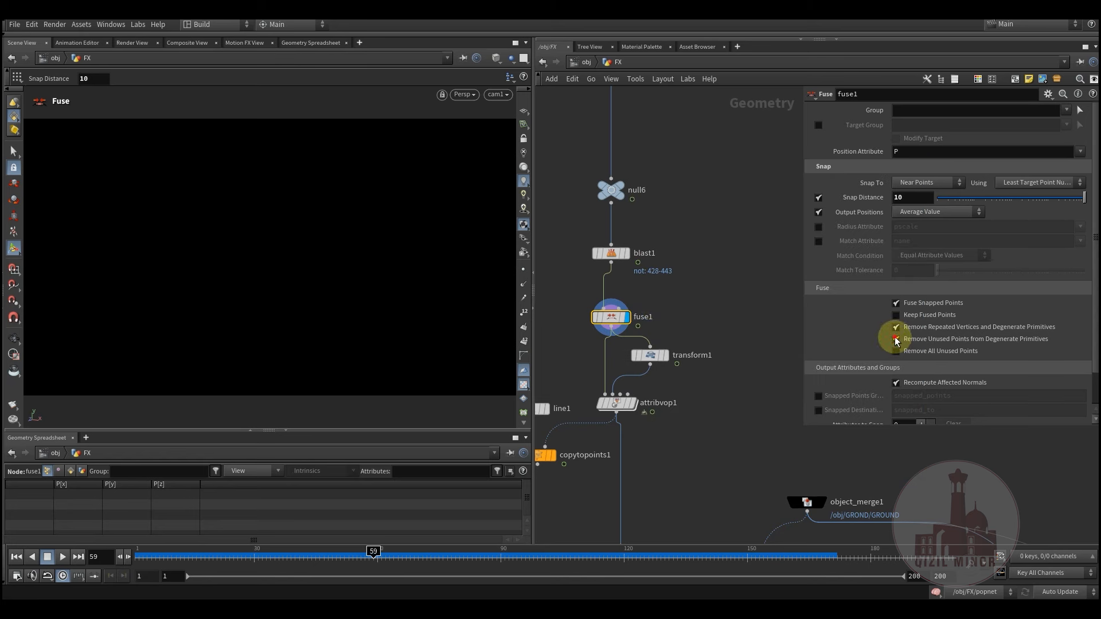
{"action": "left_click", "coordinate": [895, 339]}
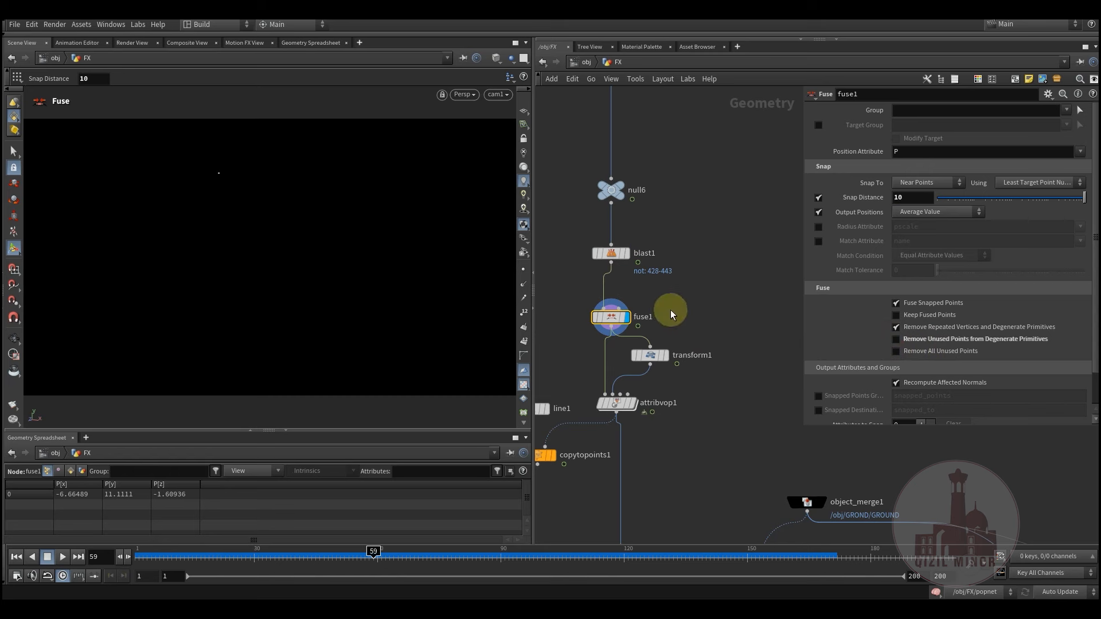
- Display transform1 to inspect its downward Translate offset of the fused point, and display attribvop1
{"action": "mouse_move", "coordinate": [650, 358]}
{"action": "left_click", "coordinate": [671, 337]}
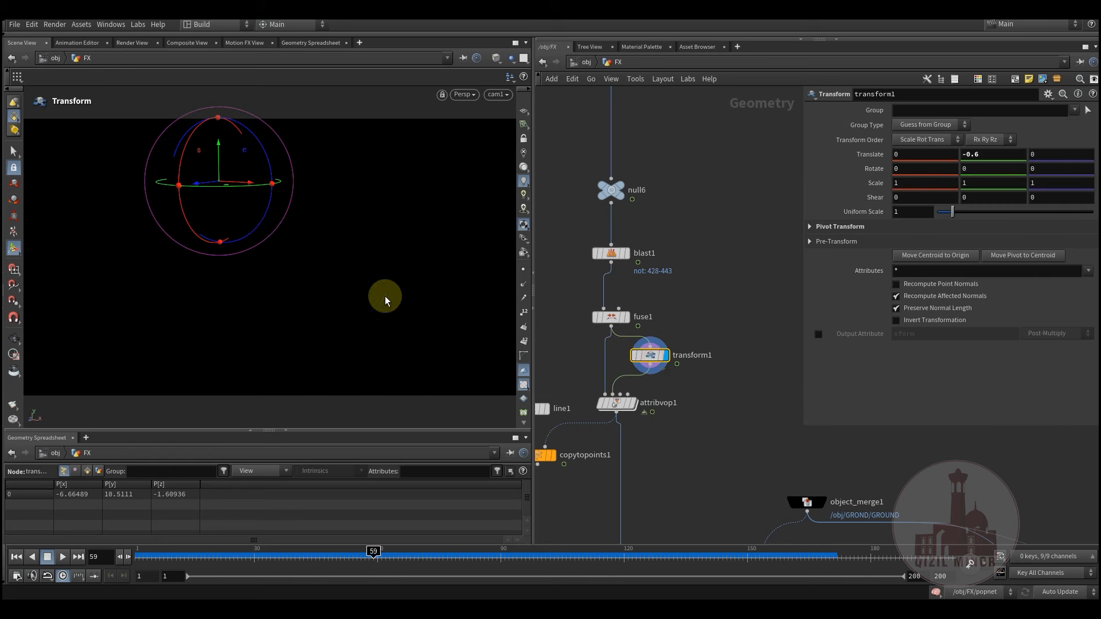
{"action": "left_click", "coordinate": [635, 397]}
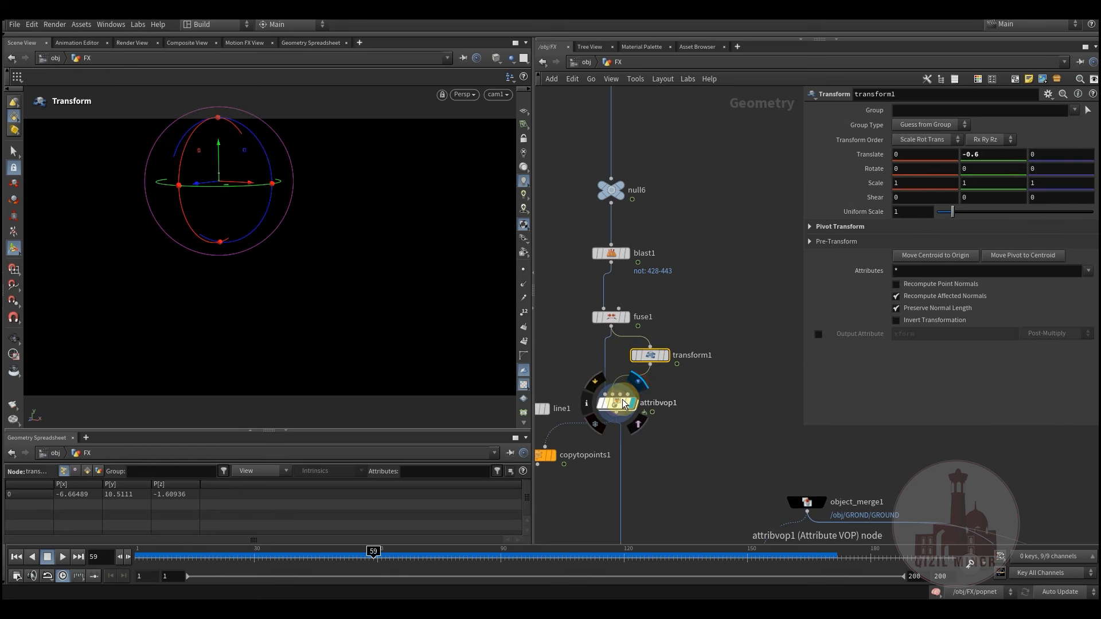
- Inspect the subtract1 connection to the geometry output inside attribvop1, and return to the FX network
{"action": "double_click", "coordinate": [616, 404]}
{"action": "middle_click_drag", "start_coordinate": [610, 306], "coordinate": [764, 289]}
{"action": "middle_click_drag", "start_coordinate": [737, 481], "coordinate": [561, 514]}
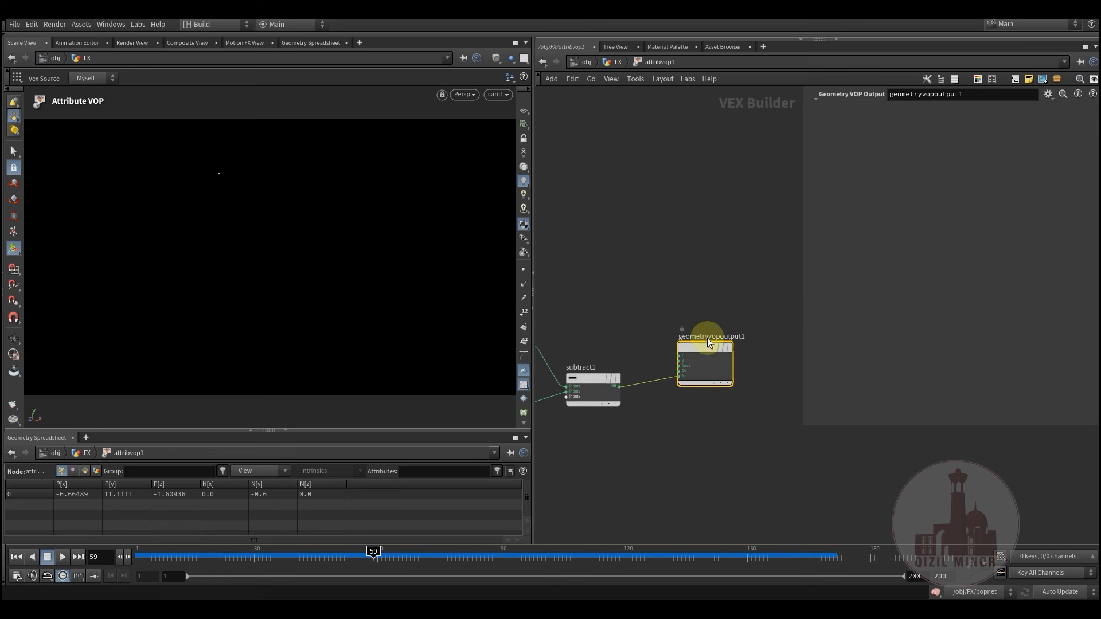
{"action": "left_click", "coordinate": [615, 62]}
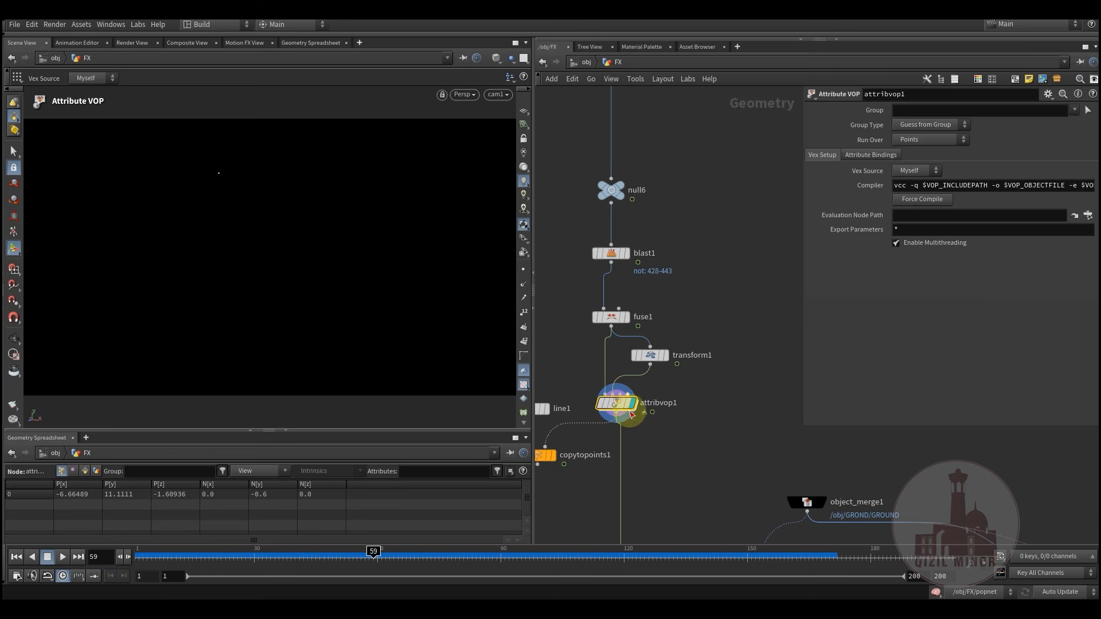
- Turn on the point normals display and frame the attribvop1 point in a free perspective view
{"action": "left_click", "coordinate": [527, 286]}
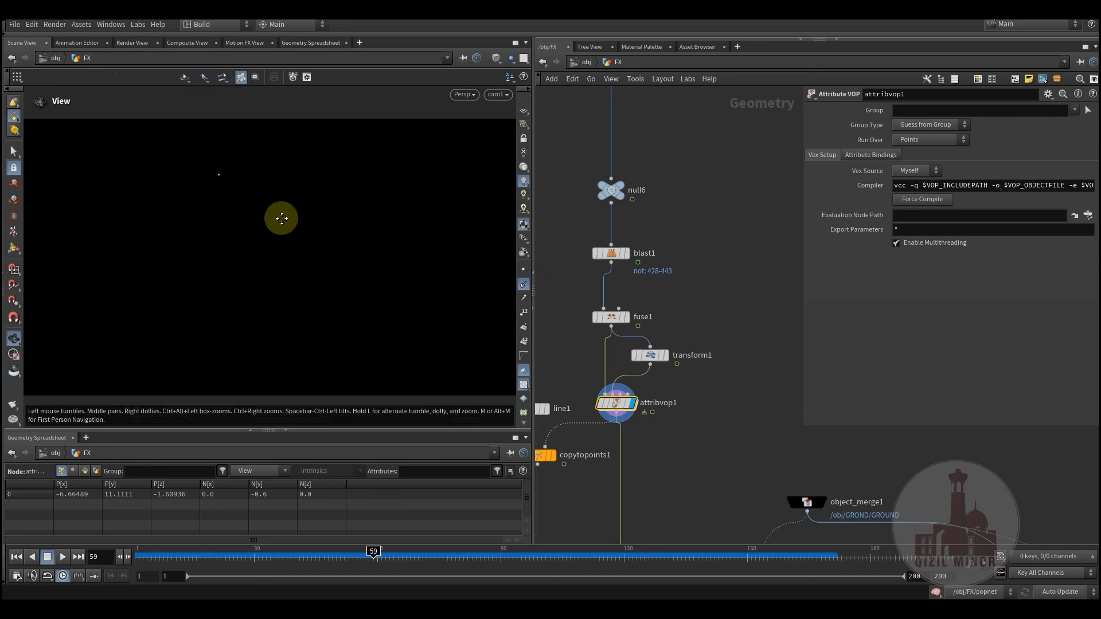
{"action": "left_click_drag", "start_coordinate": [281, 219], "coordinate": [281, 227]}
{"action": "key", "text": "space+g"}
{"action": "left_click_drag", "start_coordinate": [363, 276], "coordinate": [287, 224]}
{"action": "key", "text": "Return"}
- Show null6 as a template to compare the point's downward normal with the rotor wireframe
{"action": "middle_click_drag", "start_coordinate": [658, 453], "coordinate": [680, 251]}
{"action": "scroll", "coordinate": [661, 299], "scroll_direction": "down", "scroll_amount": 2}
{"action": "mouse_move", "coordinate": [660, 300]}
{"action": "middle_mouse_down"}
{"action": "mouse_move", "coordinate": [651, 315]}
{"action": "mouse_move", "coordinate": [645, 302]}
{"action": "middle_mouse_up"}
{"action": "middle_click_drag", "start_coordinate": [616, 255], "coordinate": [630, 375]}
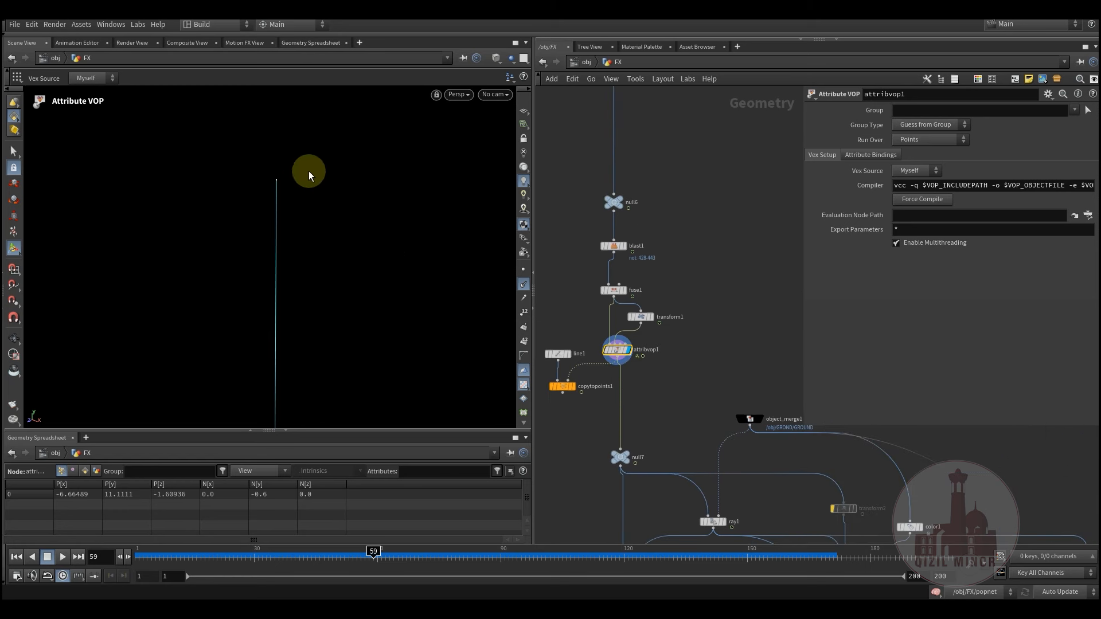
{"action": "left_click", "coordinate": [630, 219]}
{"action": "left_click_drag", "start_coordinate": [344, 246], "coordinate": [395, 260]}
- Display and select ray1 to inspect how it projects the rotor point onto the ground
{"action": "middle_click_drag", "start_coordinate": [652, 306], "coordinate": [640, 107]}
{"action": "scroll", "coordinate": [612, 392], "scroll_direction": "up", "scroll_amount": 2}
{"action": "middle_click_drag", "start_coordinate": [681, 330], "coordinate": [603, 400]}
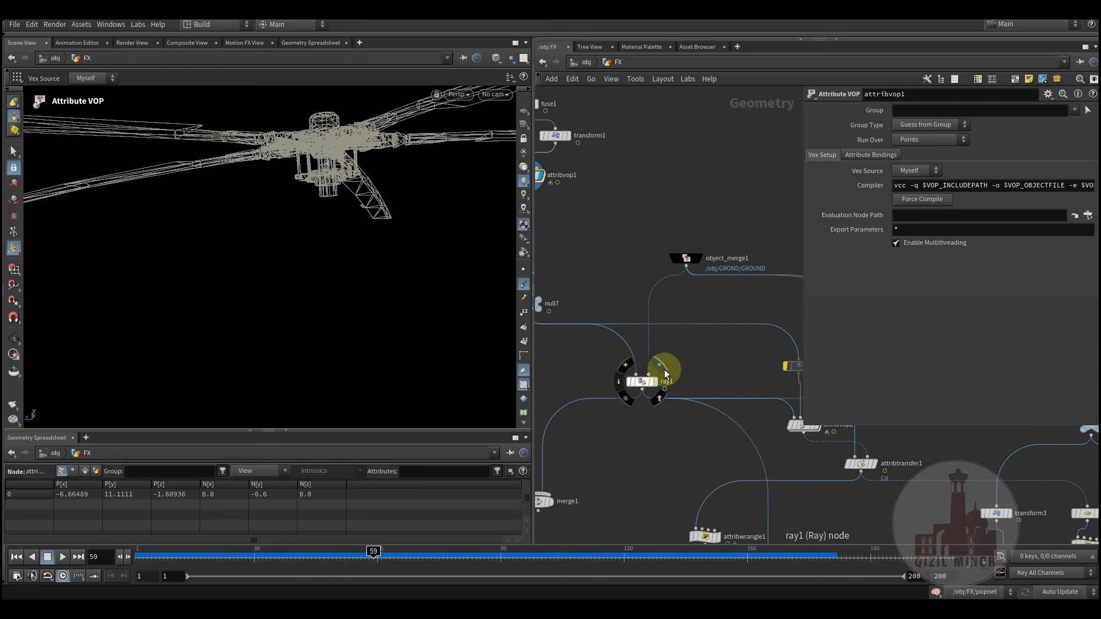
{"action": "left_click", "coordinate": [649, 375]}
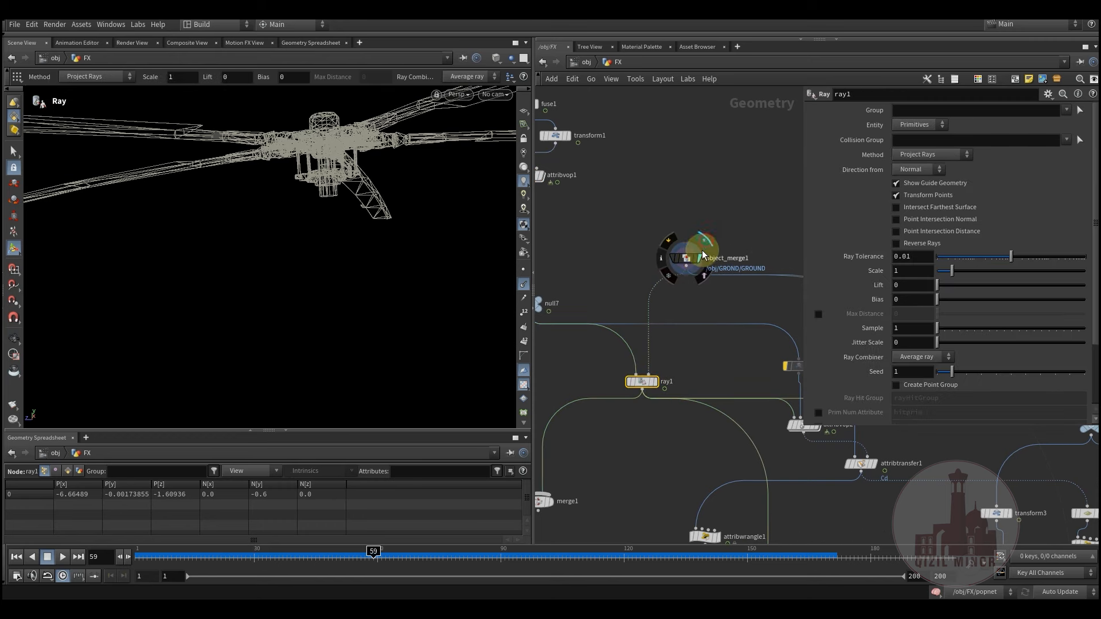
- Display object_merge1, turn off the point normals display, and frame the ground surface beneath the rotor wireframe
{"action": "left_click", "coordinate": [684, 258]}
{"action": "left_click_drag", "start_coordinate": [406, 263], "coordinate": [140, 346]}
{"action": "key", "text": "g"}
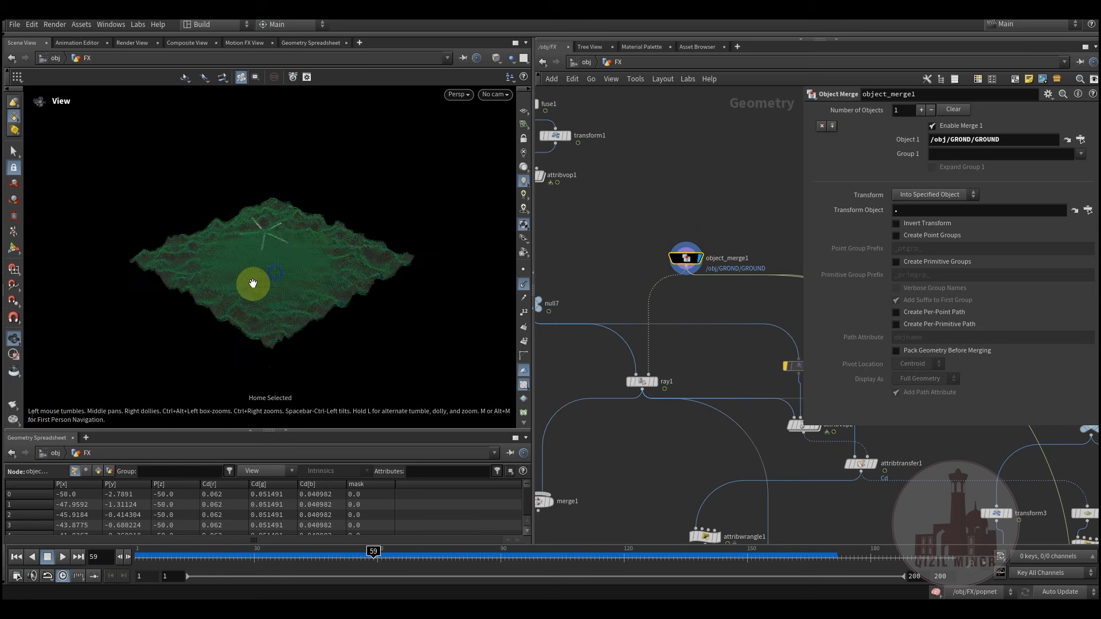
{"action": "left_click", "coordinate": [521, 283]}
{"action": "middle_click_drag", "start_coordinate": [284, 266], "coordinate": [271, 315]}
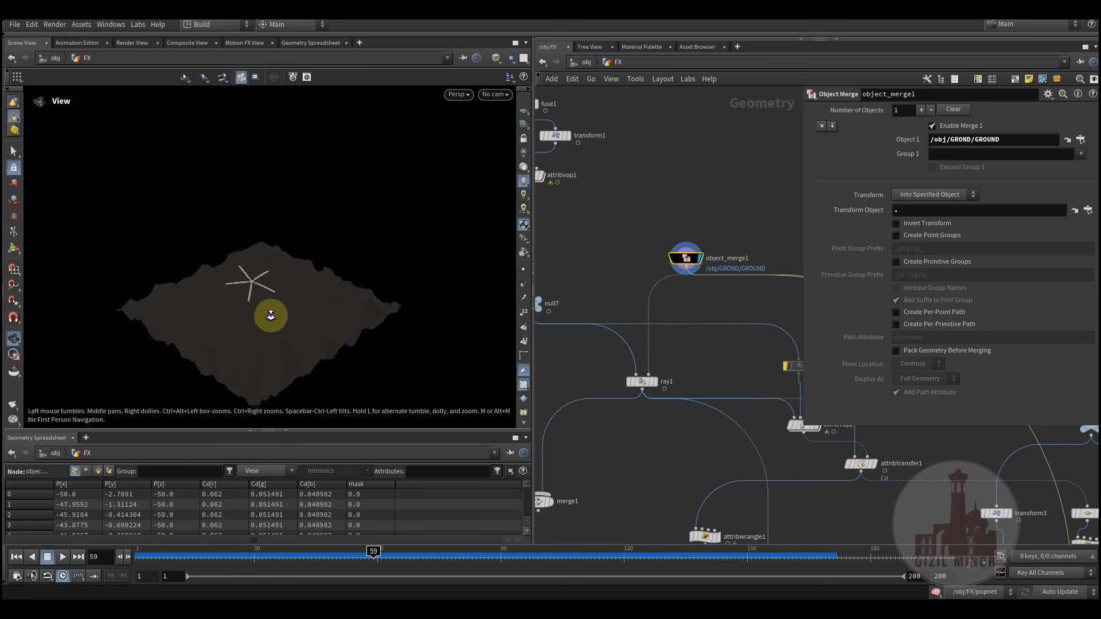
{"action": "right_click_drag", "start_coordinate": [271, 316], "coordinate": [376, 272]}
{"action": "middle_click_drag", "start_coordinate": [294, 311], "coordinate": [332, 256]}
{"action": "middle_click_drag", "start_coordinate": [720, 314], "coordinate": [779, 249]}
- Display ray1 again and view the projected ground point below the rotor at frame 185
{"action": "left_click", "coordinate": [722, 296]}
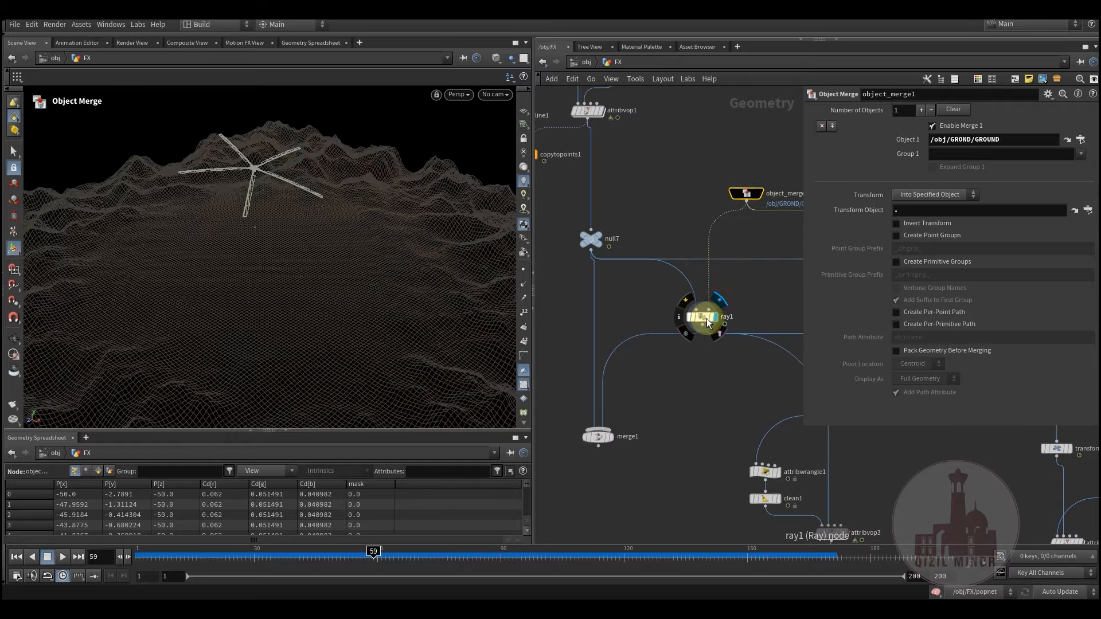
{"action": "left_click", "coordinate": [704, 317]}
{"action": "left_click_drag", "start_coordinate": [349, 297], "coordinate": [142, 108], "text": "alt"}
{"action": "key", "text": "Return"}
{"action": "middle_click_drag", "start_coordinate": [613, 203], "coordinate": [620, 217]}
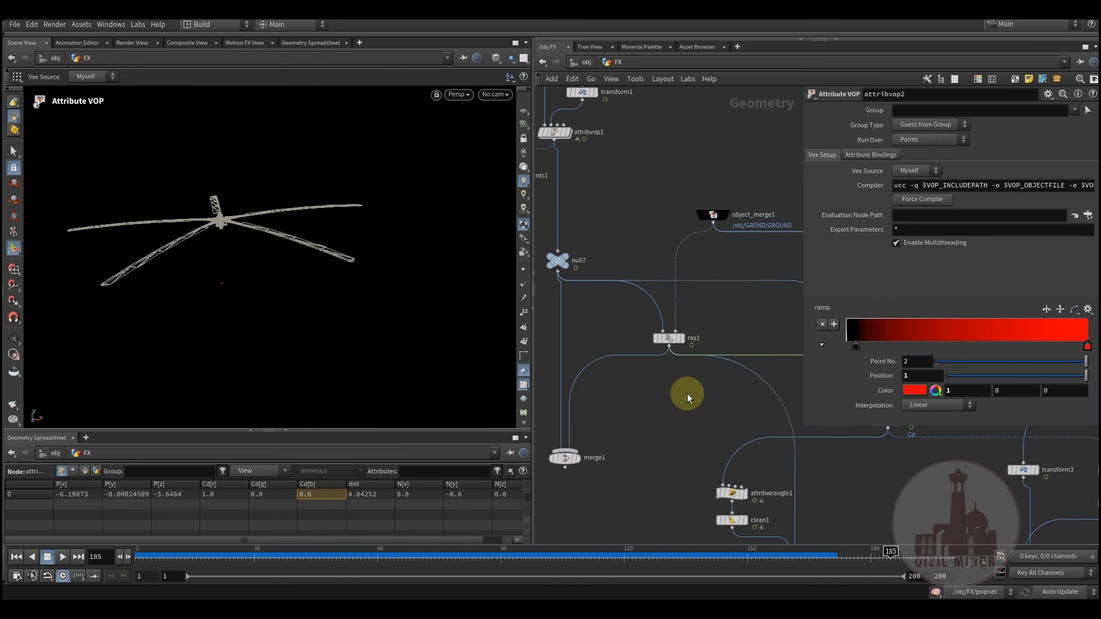
- Inspect null7's rotor-centre point in the spreadsheet and compare it with the ray1 projection
{"action": "mouse_move", "coordinate": [687, 393]}
{"action": "middle_mouse_down"}
{"action": "mouse_move", "coordinate": [708, 414]}
{"action": "mouse_move", "coordinate": [699, 394]}
{"action": "middle_mouse_up"}
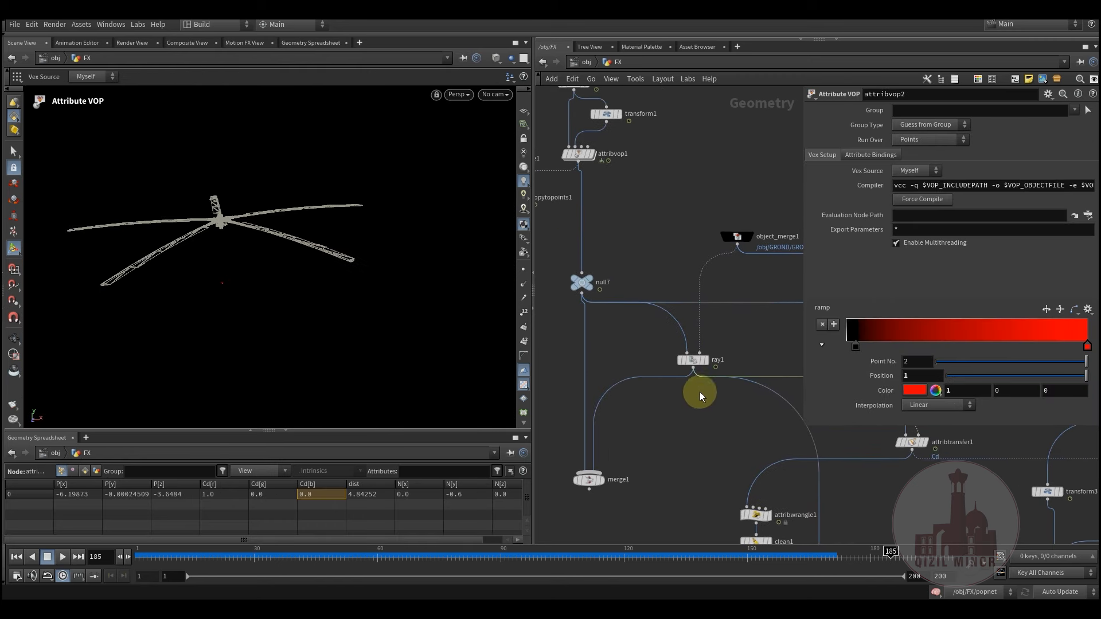
{"action": "left_click_drag", "start_coordinate": [572, 299], "coordinate": [572, 300]}
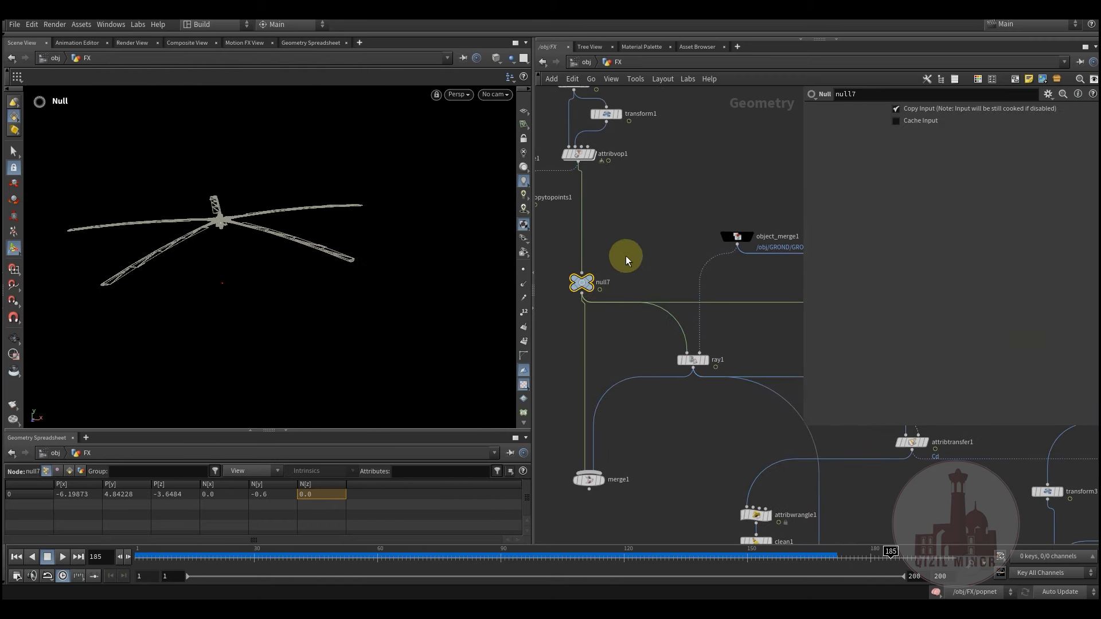
{"action": "left_click_drag", "start_coordinate": [632, 255], "coordinate": [566, 300]}
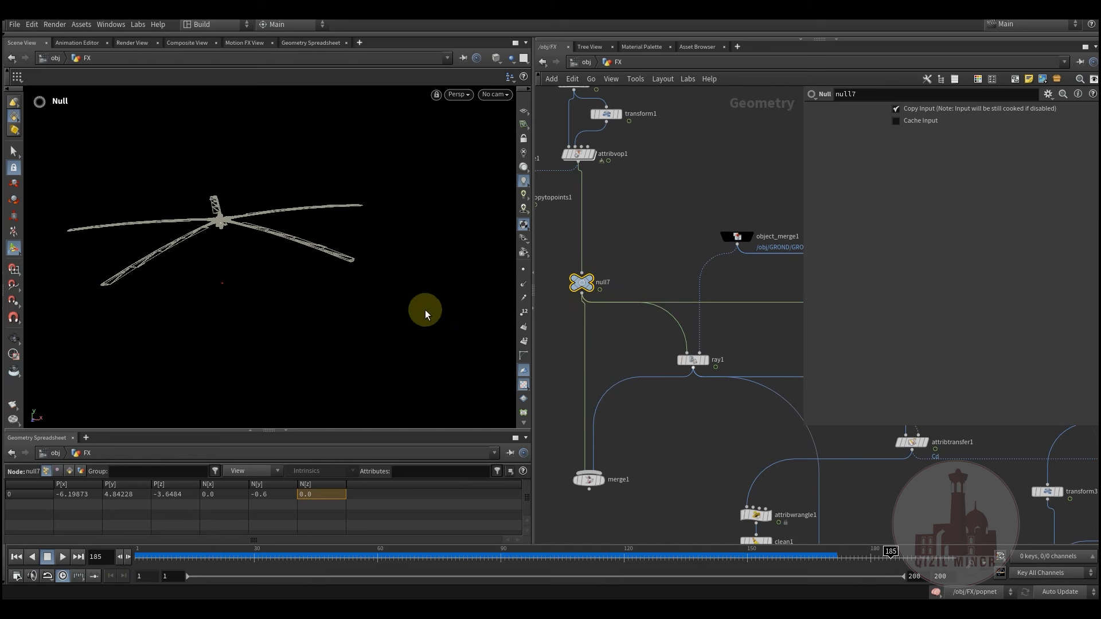
{"action": "left_click", "coordinate": [709, 347]}
{"action": "middle_click_drag", "start_coordinate": [717, 405], "coordinate": [634, 385]}
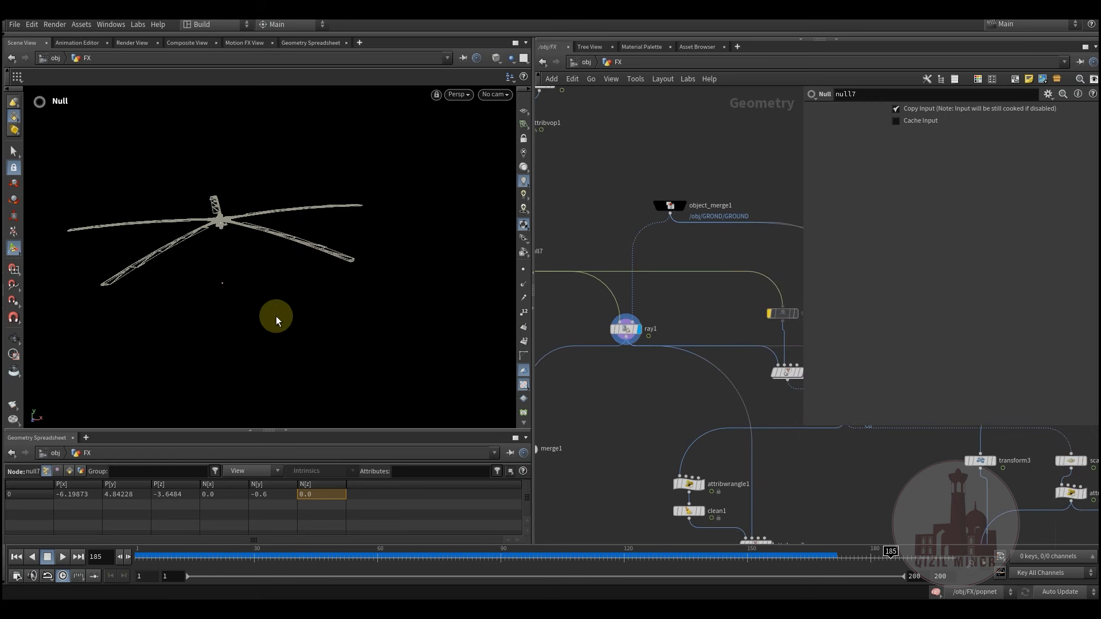
- Scrub to frame 132 and open the attribvop2 network that takes null7 and ray1 as inputs
{"action": "middle_click_drag", "start_coordinate": [782, 395], "coordinate": [669, 375]}
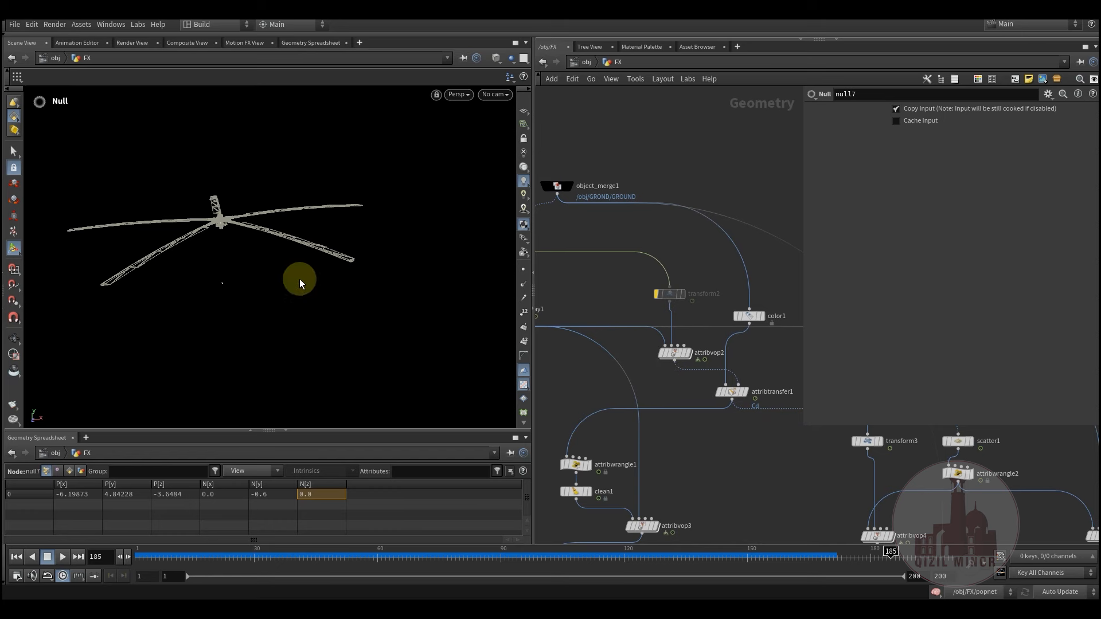
{"action": "left_click_drag", "start_coordinate": [210, 567], "coordinate": [667, 416]}
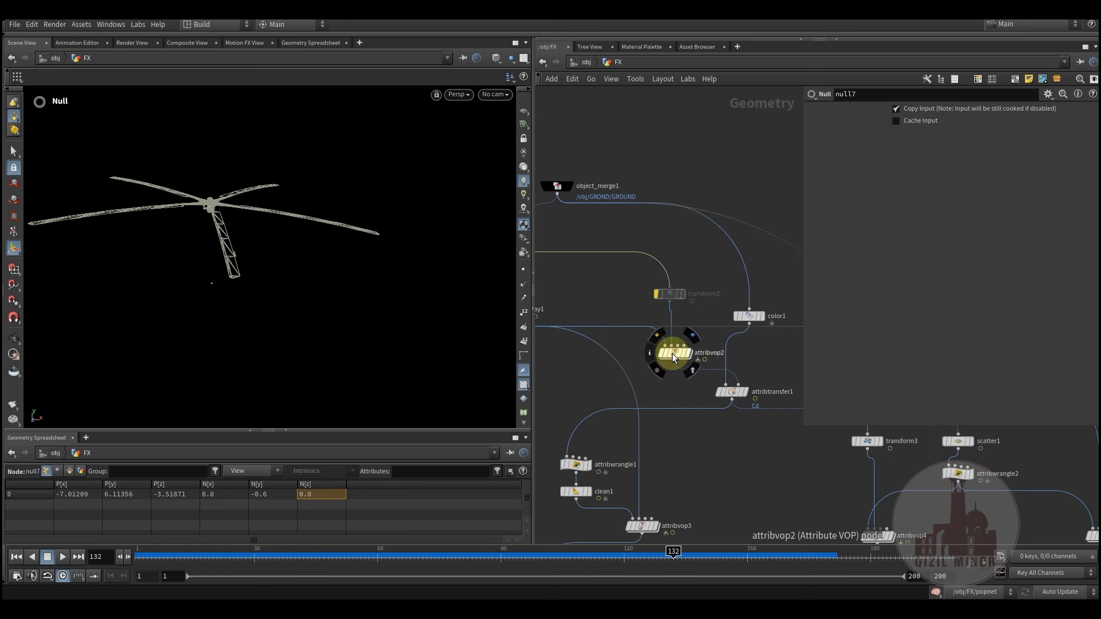
{"action": "middle_click_drag", "start_coordinate": [648, 386], "coordinate": [702, 364]}
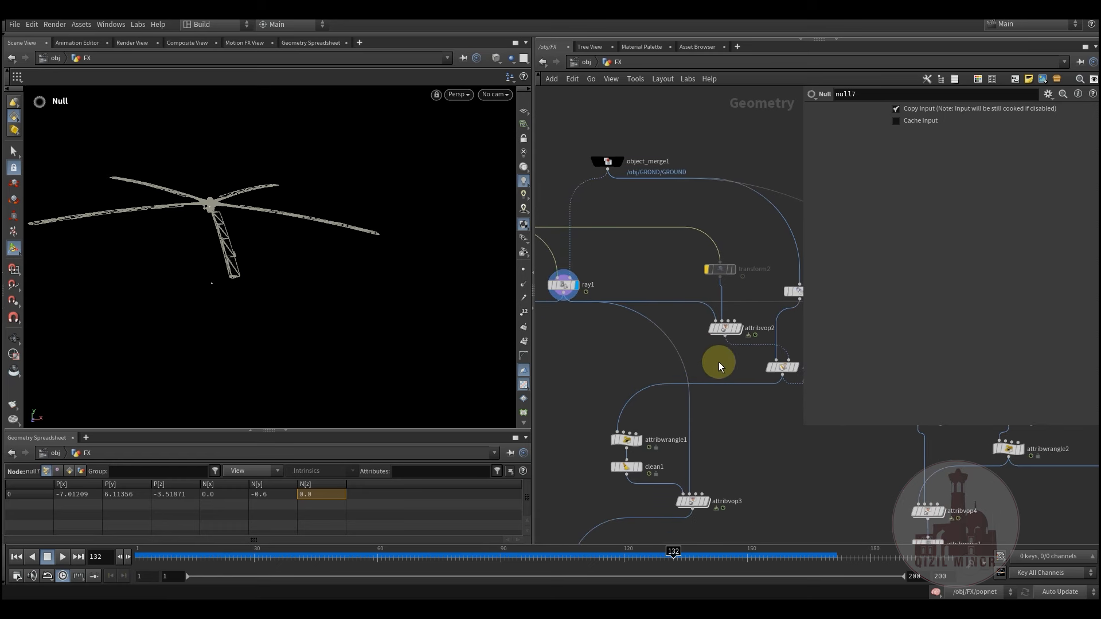
{"action": "middle_click_drag", "start_coordinate": [631, 339], "coordinate": [658, 345]}
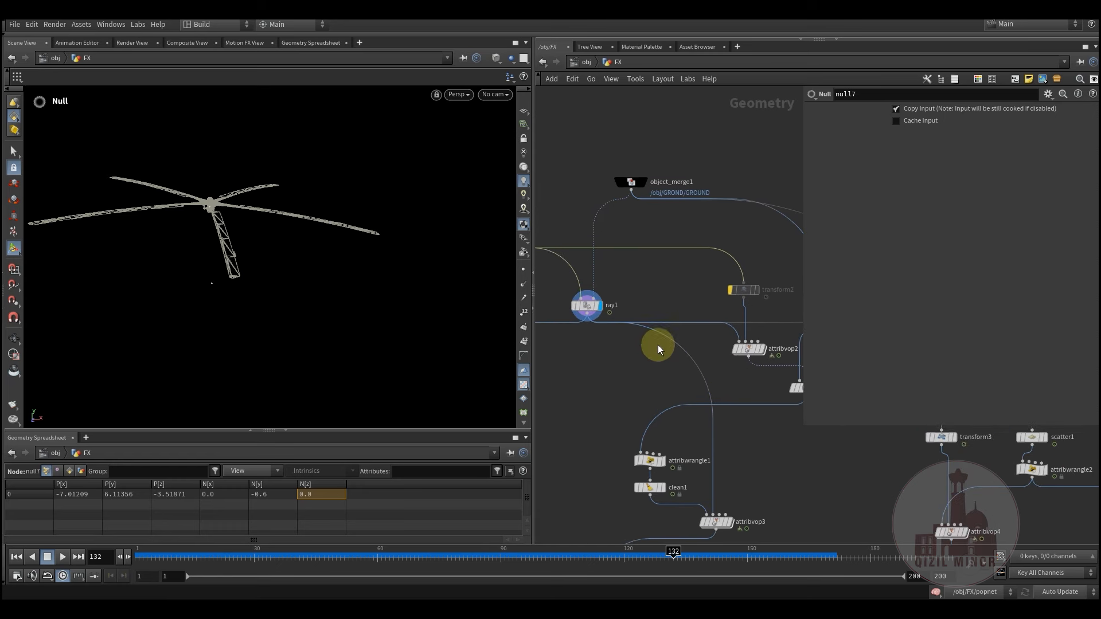
{"action": "double_click", "coordinate": [752, 353]}
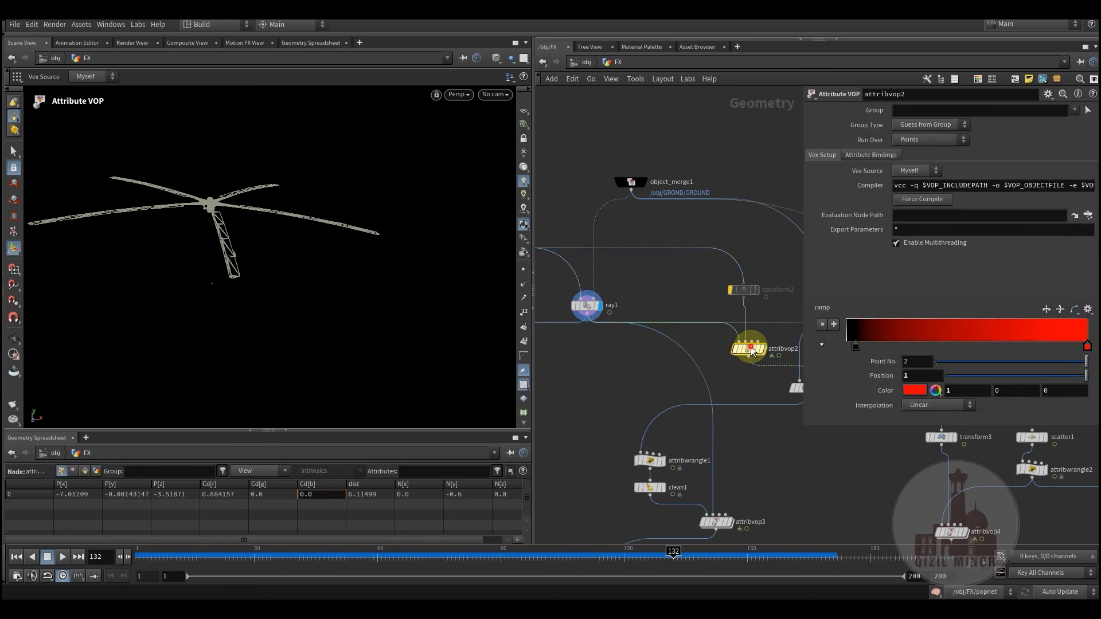
{"action": "scroll", "coordinate": [662, 392], "scroll_direction": "up", "scroll_amount": 2}
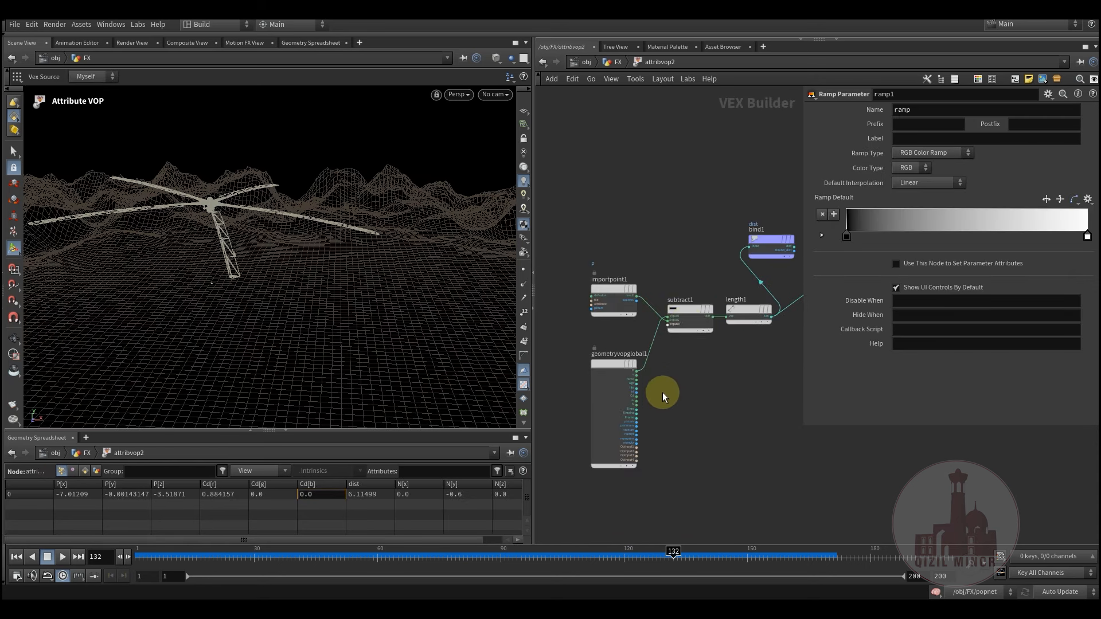
- Inspect the subtract1, length1 and bind1 nodes that compute and export the dist attribute
{"action": "left_click", "coordinate": [690, 317]}
{"action": "middle_click_drag", "start_coordinate": [645, 296], "coordinate": [638, 283]}
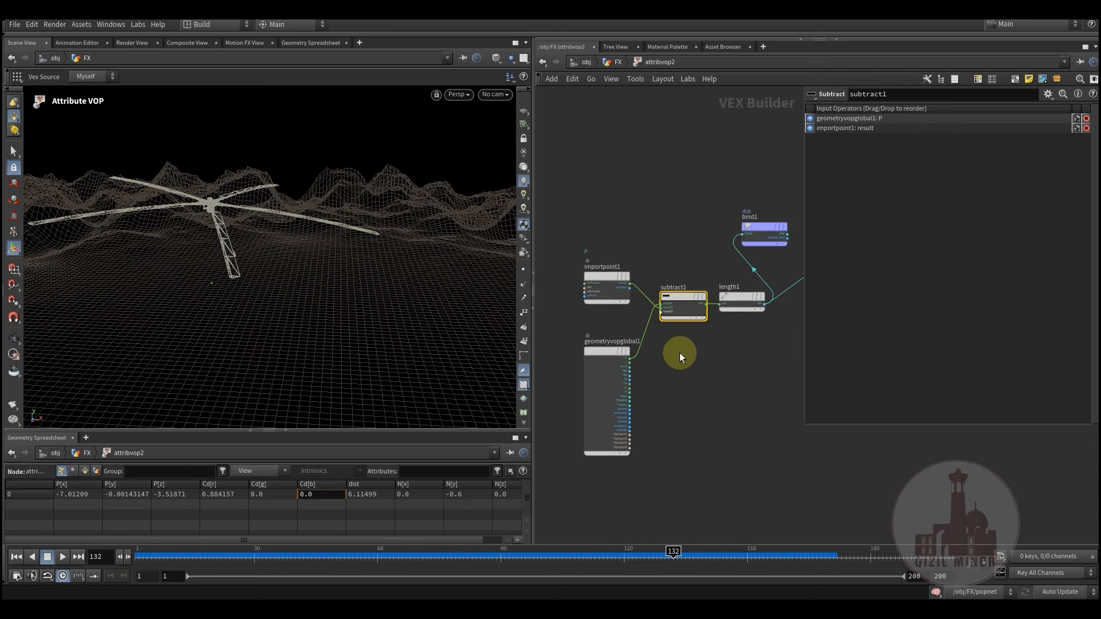
{"action": "middle_click_drag", "start_coordinate": [740, 352], "coordinate": [682, 370]}
{"action": "left_click", "coordinate": [688, 321]}
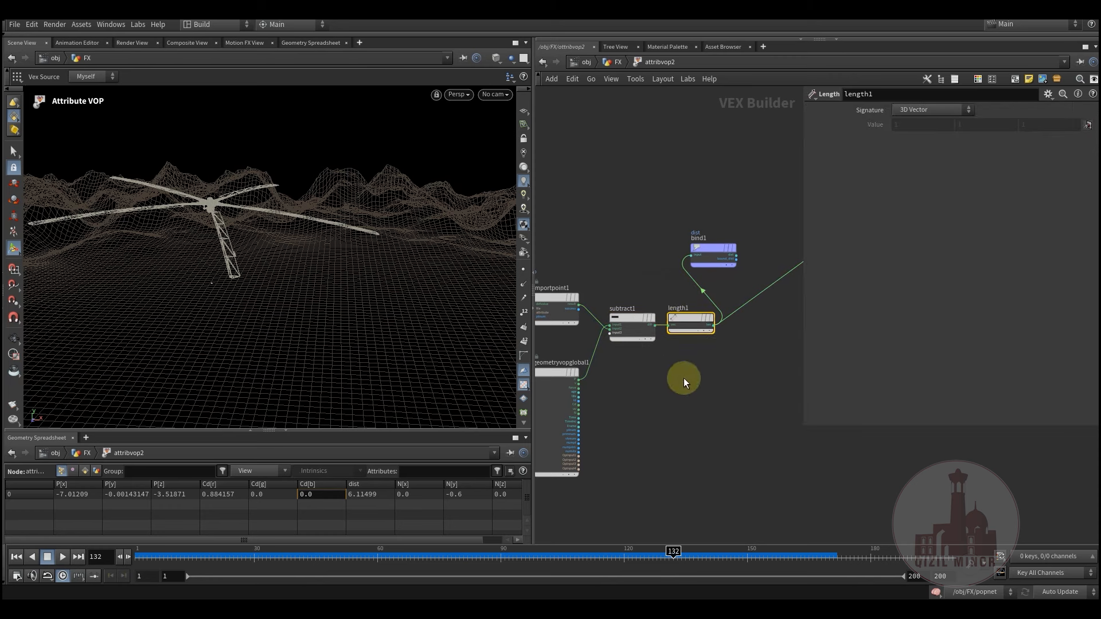
{"action": "middle_click_drag", "start_coordinate": [683, 377], "coordinate": [639, 412]}
{"action": "left_click_drag", "start_coordinate": [664, 314], "coordinate": [665, 313]}
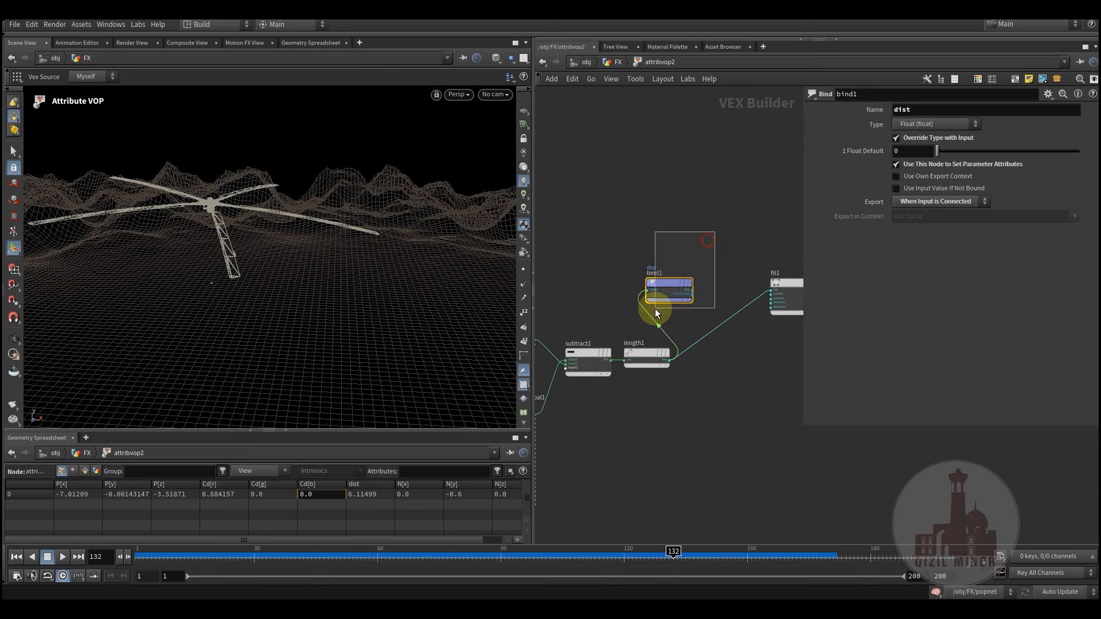
{"action": "left_click_drag", "start_coordinate": [710, 236], "coordinate": [662, 306]}
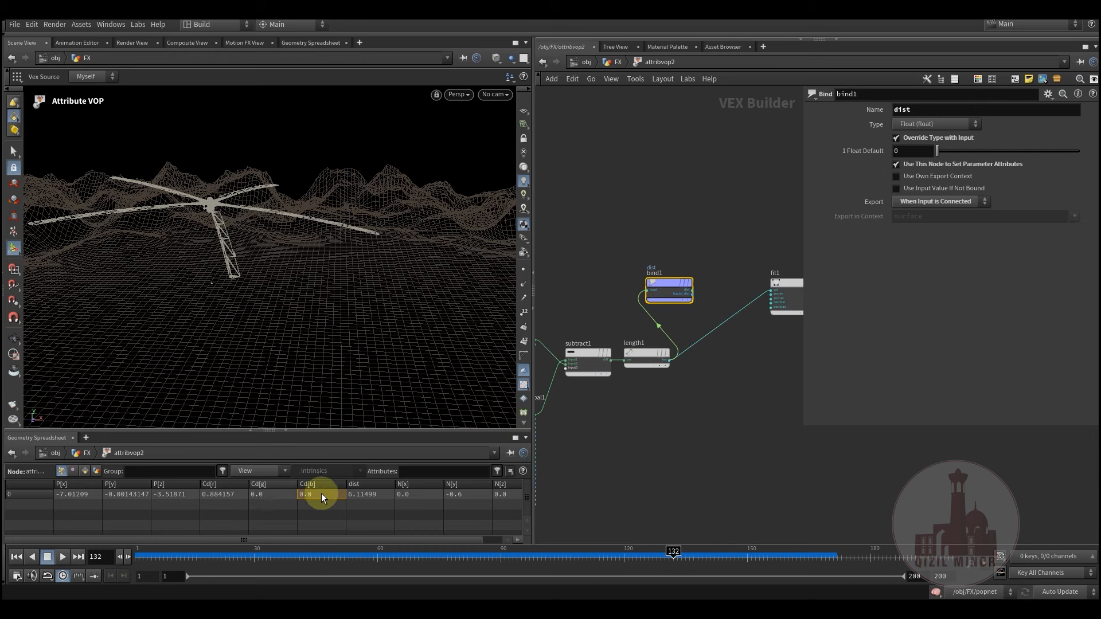
- Scrub the animation from frame 1 to frame 200 to examine how the dist attribute changes
{"action": "left_click", "coordinate": [142, 550]}
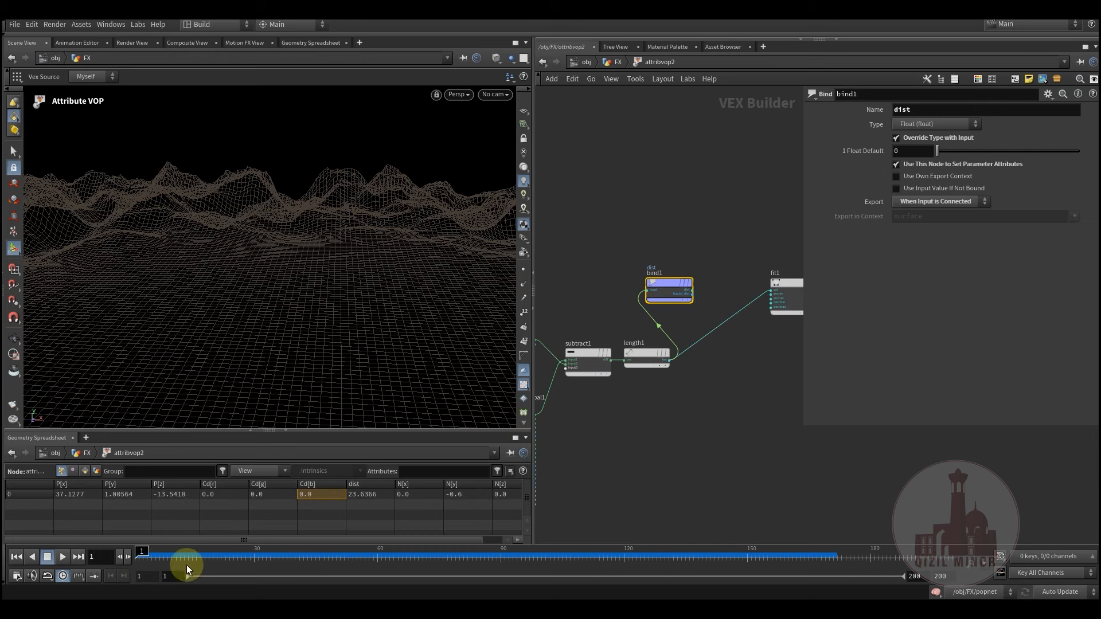
{"action": "left_click_drag", "start_coordinate": [467, 551], "coordinate": [570, 541]}
{"action": "left_click_drag", "start_coordinate": [886, 558], "coordinate": [980, 555]}
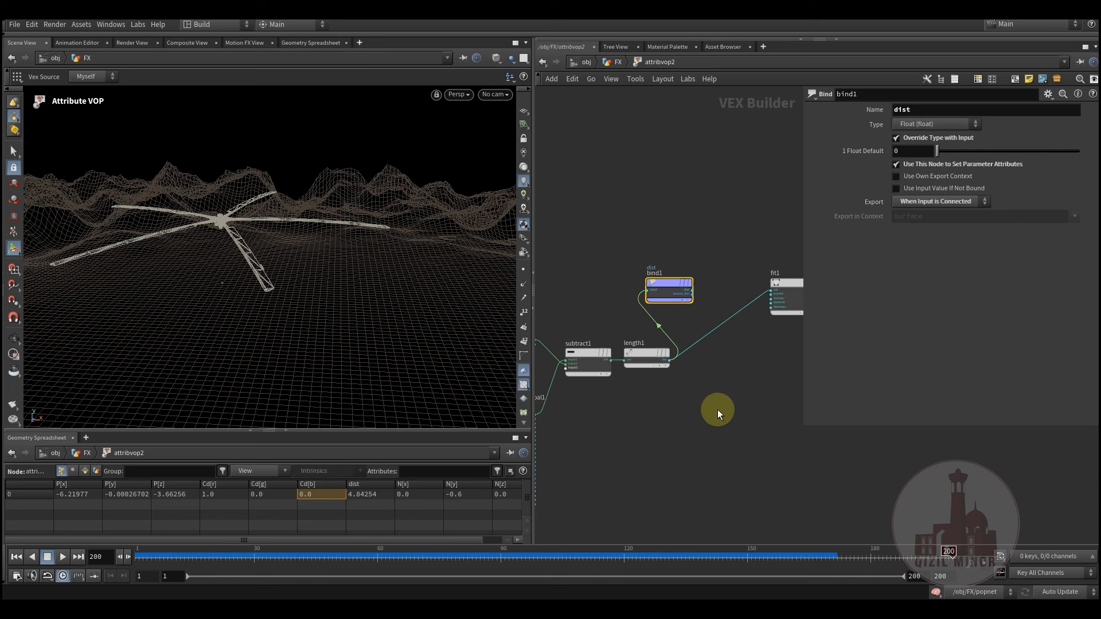
- Inspect the Source Min and Source Max values of the fit1 node
{"action": "middle_click_drag", "start_coordinate": [717, 409], "coordinate": [590, 413]}
{"action": "left_click", "coordinate": [662, 299]}
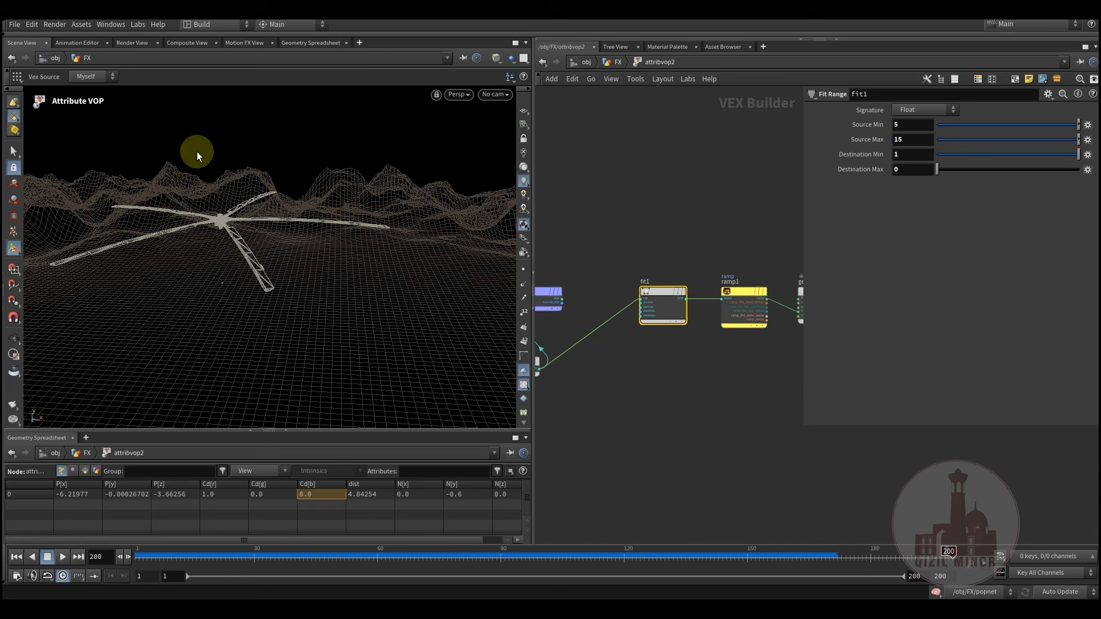
{"action": "left_click", "coordinate": [904, 123]}
{"action": "left_click", "coordinate": [914, 138]}
{"action": "key", "text": "Return"}
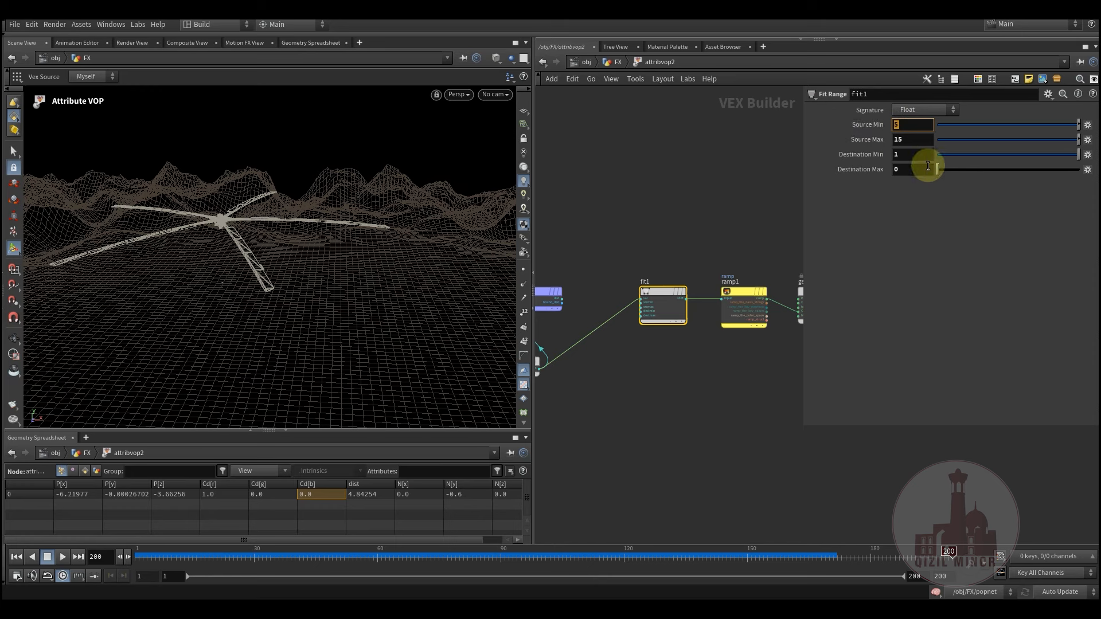
- Scrub from frame 1 through 123 to 136 to compare dist with fit1's source and destination ranges
{"action": "left_click_drag", "start_coordinate": [416, 566], "coordinate": [70, 557]}
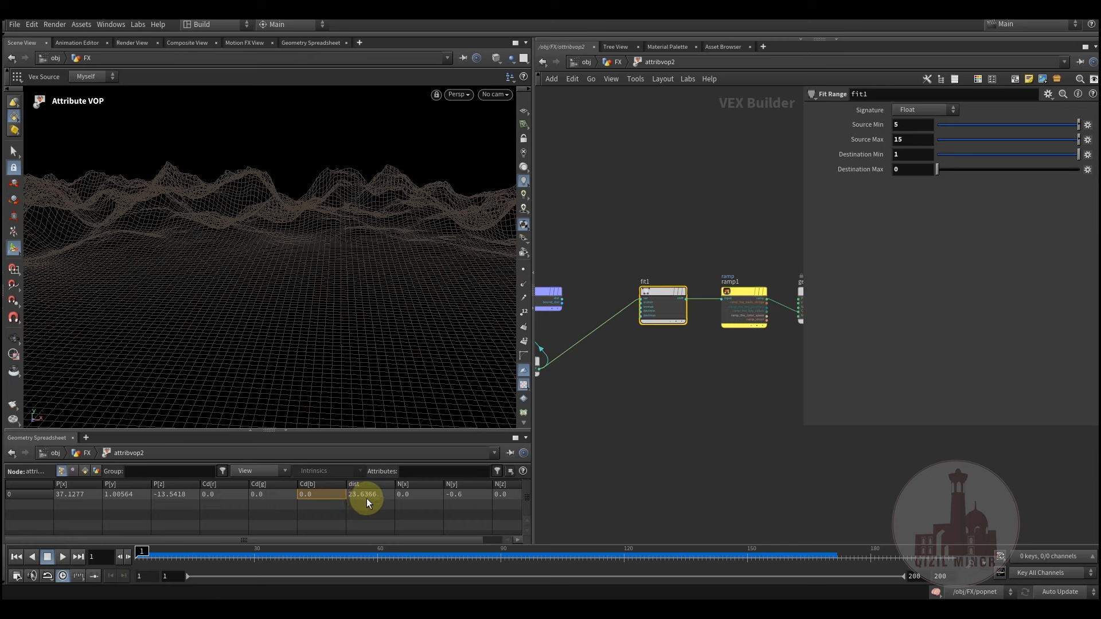
{"action": "left_click_drag", "start_coordinate": [352, 560], "coordinate": [637, 598]}
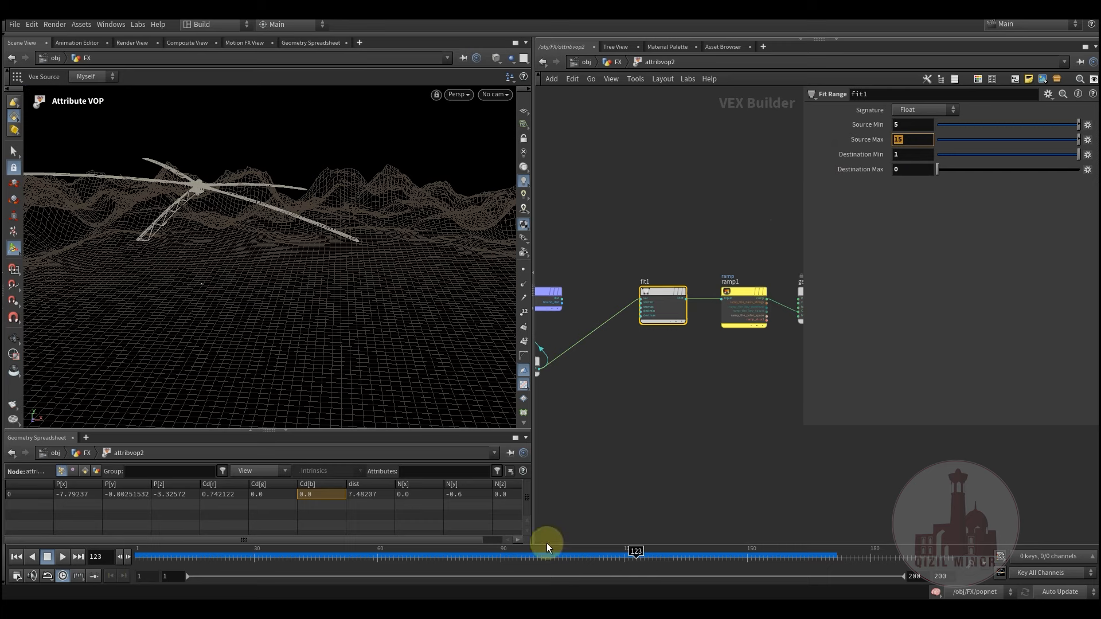
{"action": "left_click_drag", "start_coordinate": [562, 569], "coordinate": [689, 555]}
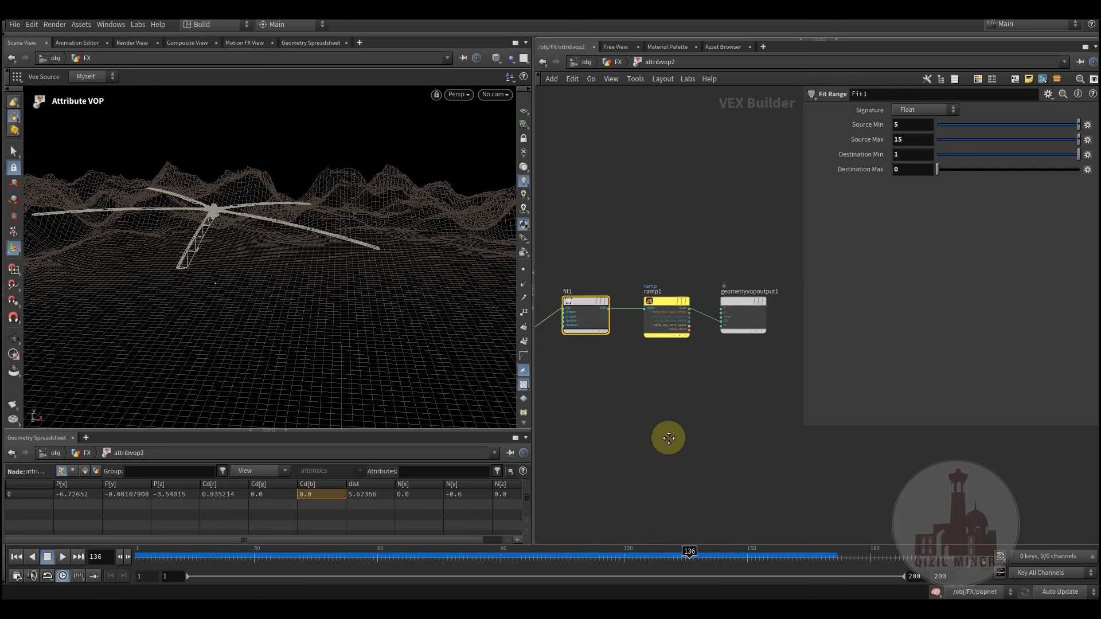
{"action": "middle_click_drag", "start_coordinate": [643, 406], "coordinate": [706, 399]}
{"action": "left_click_drag", "start_coordinate": [664, 267], "coordinate": [612, 357]}
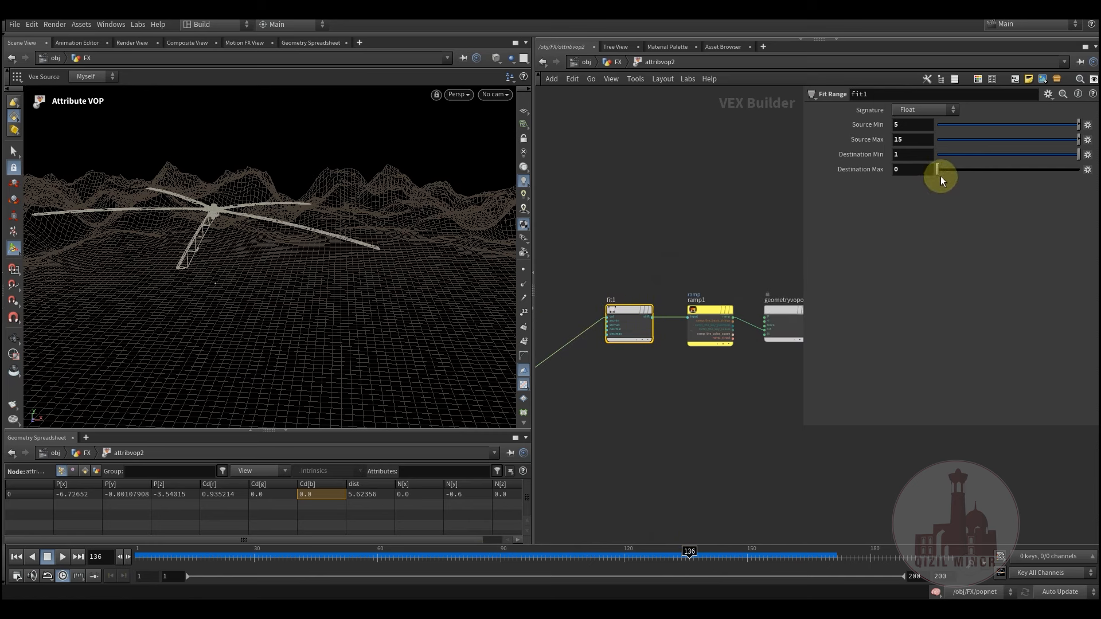
- Inspect ramp1 and its connection to the Cd output, and return to the FX network
{"action": "middle_click_drag", "start_coordinate": [694, 395], "coordinate": [646, 407]}
{"action": "left_click", "coordinate": [656, 360]}
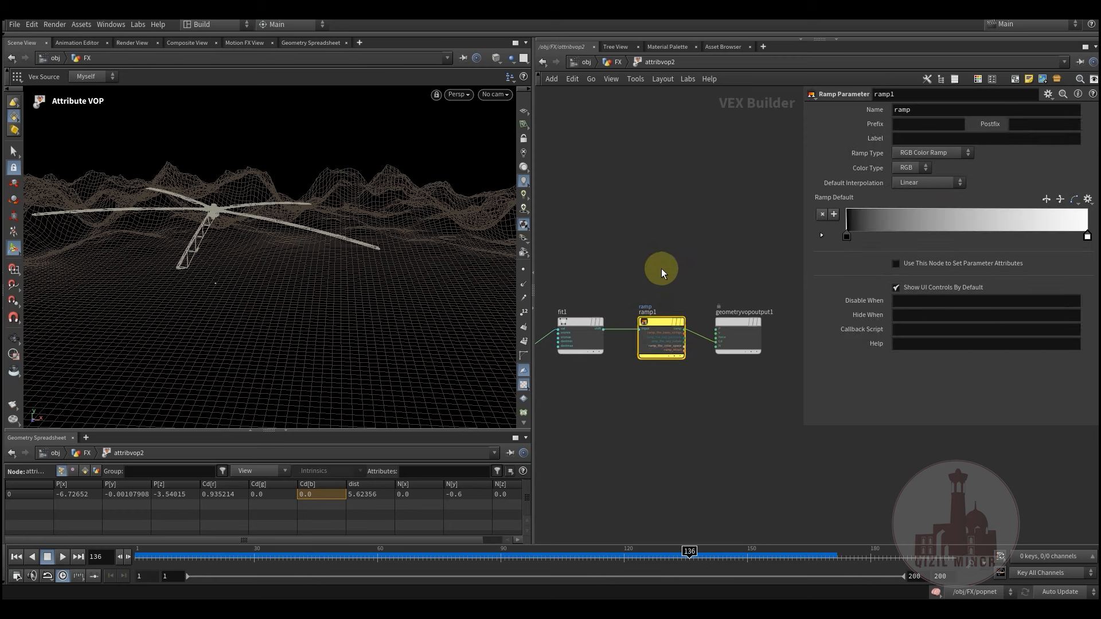
{"action": "left_click_drag", "start_coordinate": [663, 402], "coordinate": [662, 401]}
{"action": "scroll", "coordinate": [635, 397], "scroll_direction": "up", "scroll_amount": 5}
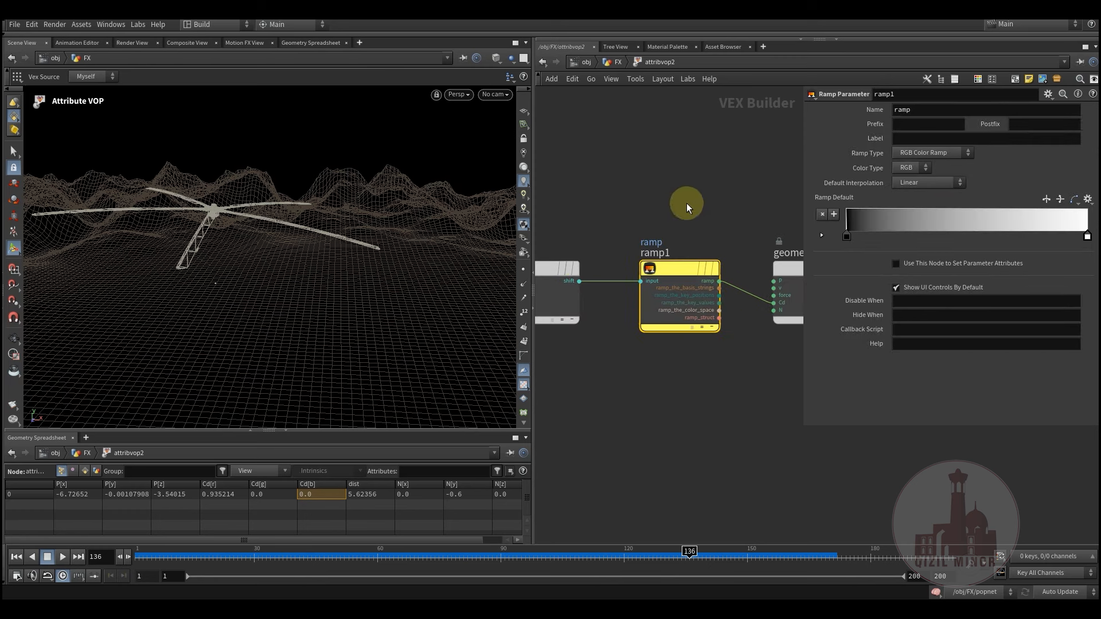
{"action": "key", "text": "h"}
{"action": "middle_click_drag", "start_coordinate": [625, 269], "coordinate": [632, 315]}
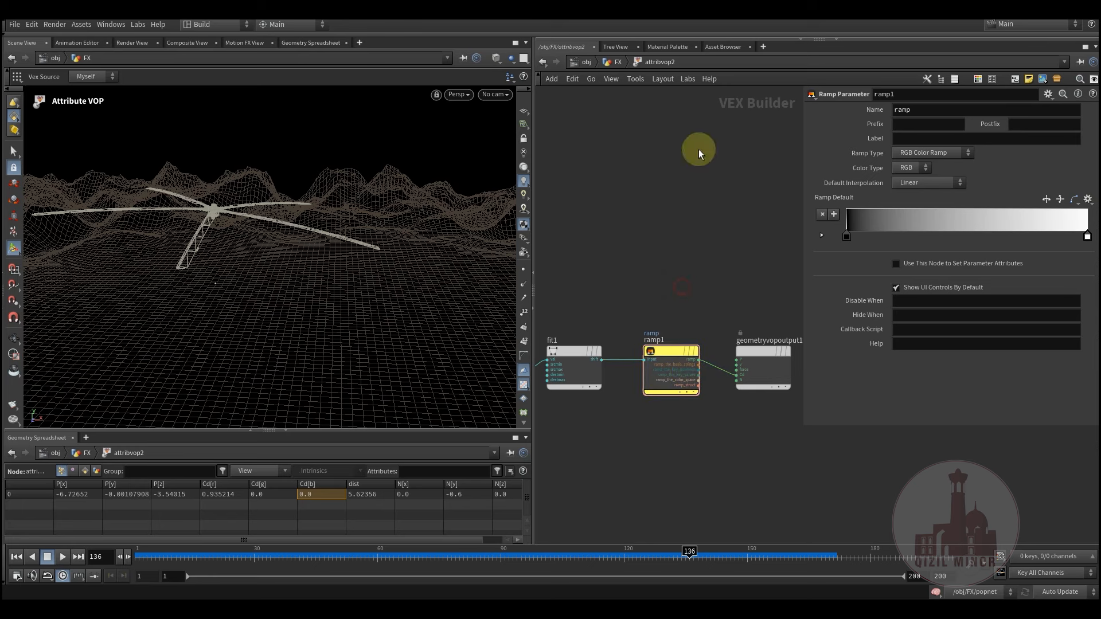
{"action": "left_click", "coordinate": [614, 67]}
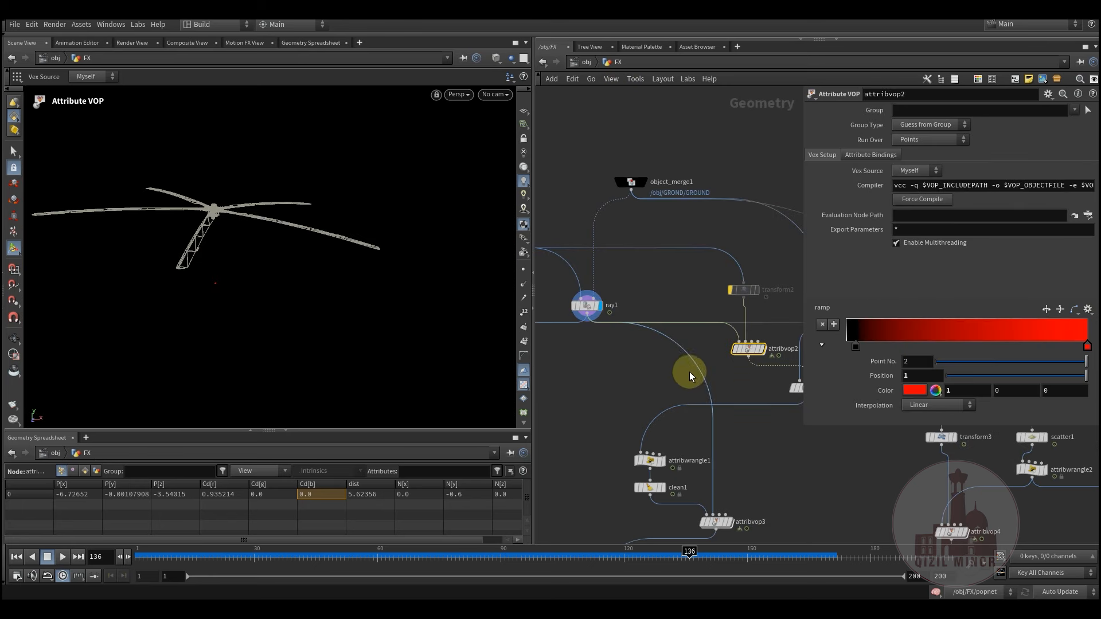
- Display attribvop2 and scrub through frames 60, 35 and 87 to examine how the projected point's colour follows the ramp
{"action": "mouse_move", "coordinate": [711, 316]}
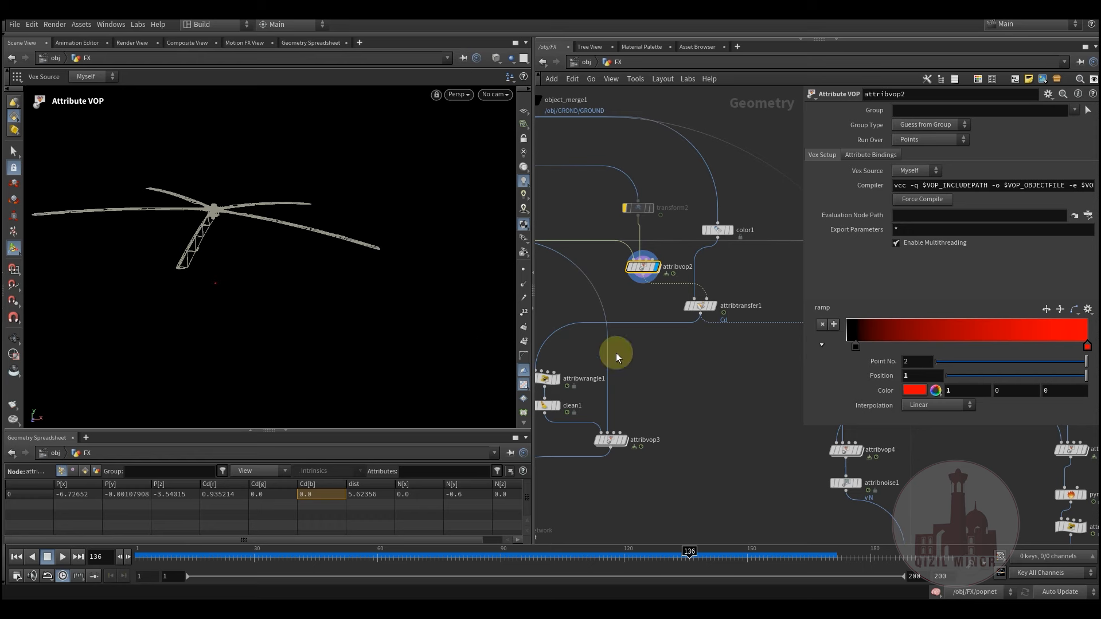
{"action": "middle_click_drag", "start_coordinate": [648, 312], "coordinate": [712, 320]}
{"action": "left_click_drag", "start_coordinate": [438, 559], "coordinate": [377, 555]}
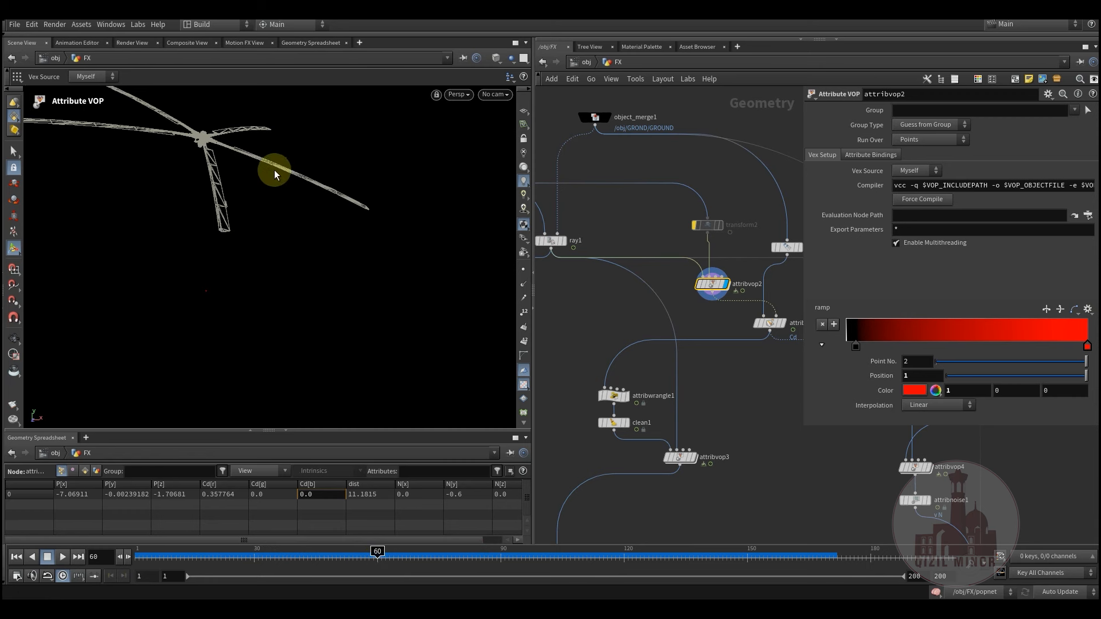
{"action": "mouse_move", "coordinate": [290, 559]}
{"action": "left_mouse_down"}
{"action": "mouse_move", "coordinate": [204, 547]}
{"action": "mouse_move", "coordinate": [373, 559]}
{"action": "mouse_move", "coordinate": [274, 559]}
{"action": "left_mouse_up"}
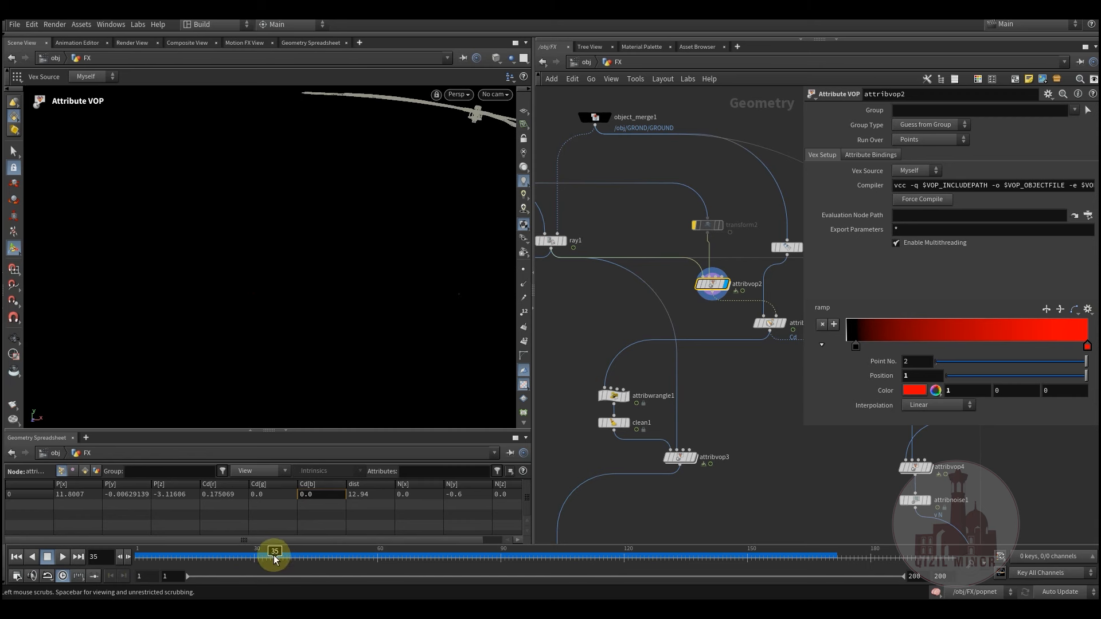
{"action": "left_click_drag", "start_coordinate": [361, 307], "coordinate": [290, 315], "text": "alt"}
{"action": "right_click_drag", "start_coordinate": [290, 314], "coordinate": [260, 338], "text": "alt"}
{"action": "left_click_drag", "start_coordinate": [289, 555], "coordinate": [487, 559]}
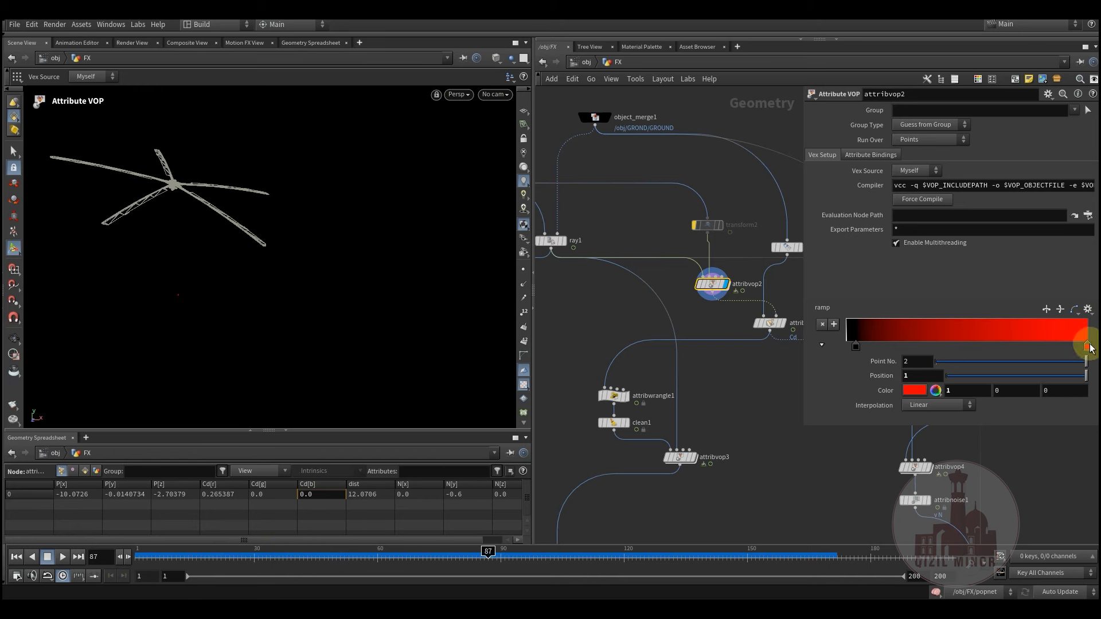
{"action": "middle_click_drag", "start_coordinate": [759, 386], "coordinate": [627, 398]}
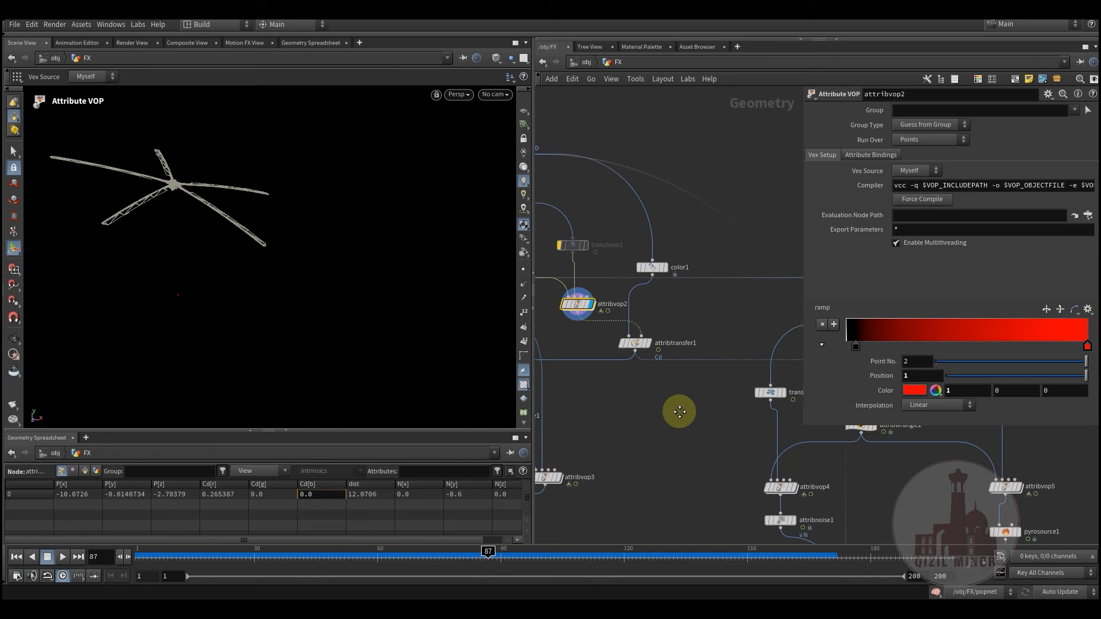
- Display the color1 node and inspect its constant point colour on the ground
{"action": "scroll", "coordinate": [671, 396], "scroll_direction": "up", "scroll_amount": 2}
{"action": "middle_click_drag", "start_coordinate": [669, 480], "coordinate": [705, 336]}
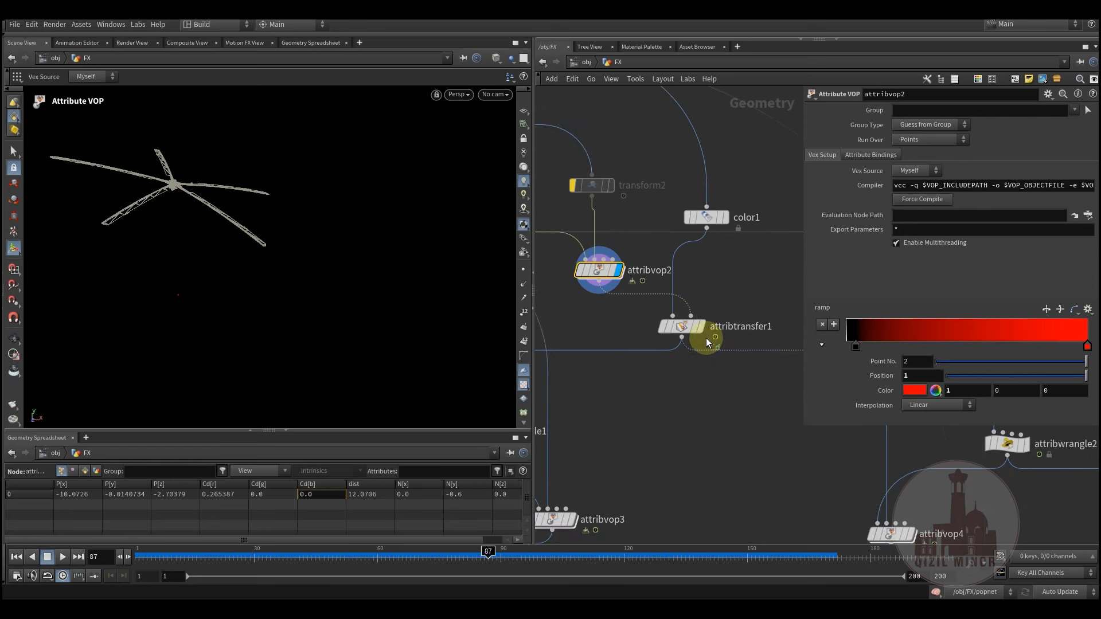
{"action": "middle_click_drag", "start_coordinate": [627, 388], "coordinate": [662, 411]}
{"action": "scroll", "coordinate": [695, 370], "scroll_direction": "down", "scroll_amount": 2}
{"action": "scroll", "coordinate": [676, 381], "scroll_direction": "up", "scroll_amount": 2}
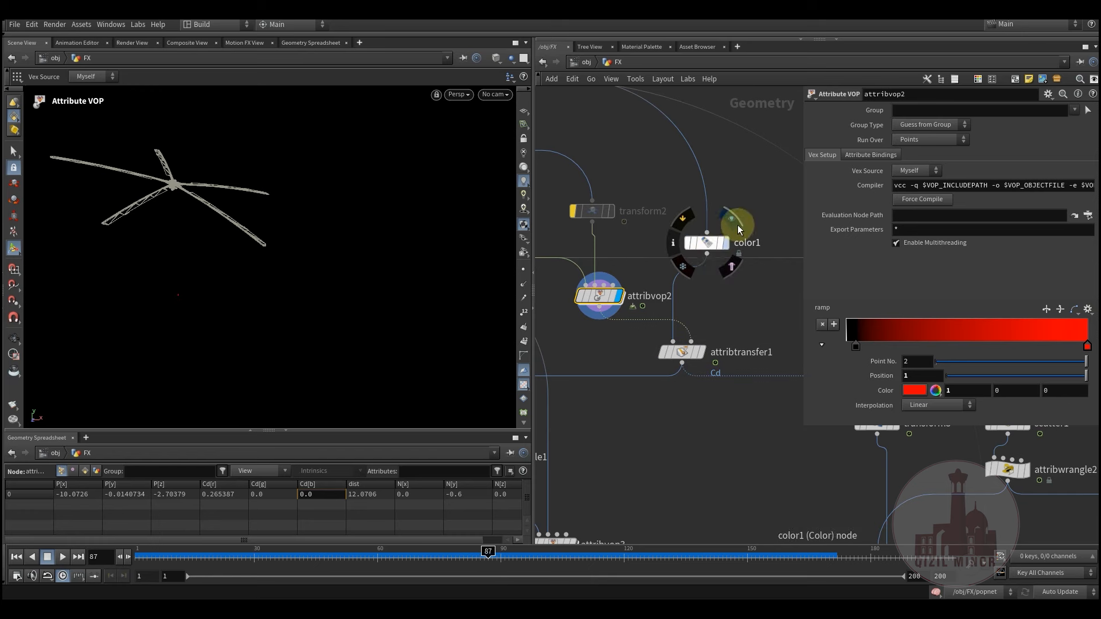
{"action": "left_click", "coordinate": [733, 224]}
{"action": "left_click", "coordinate": [711, 243]}
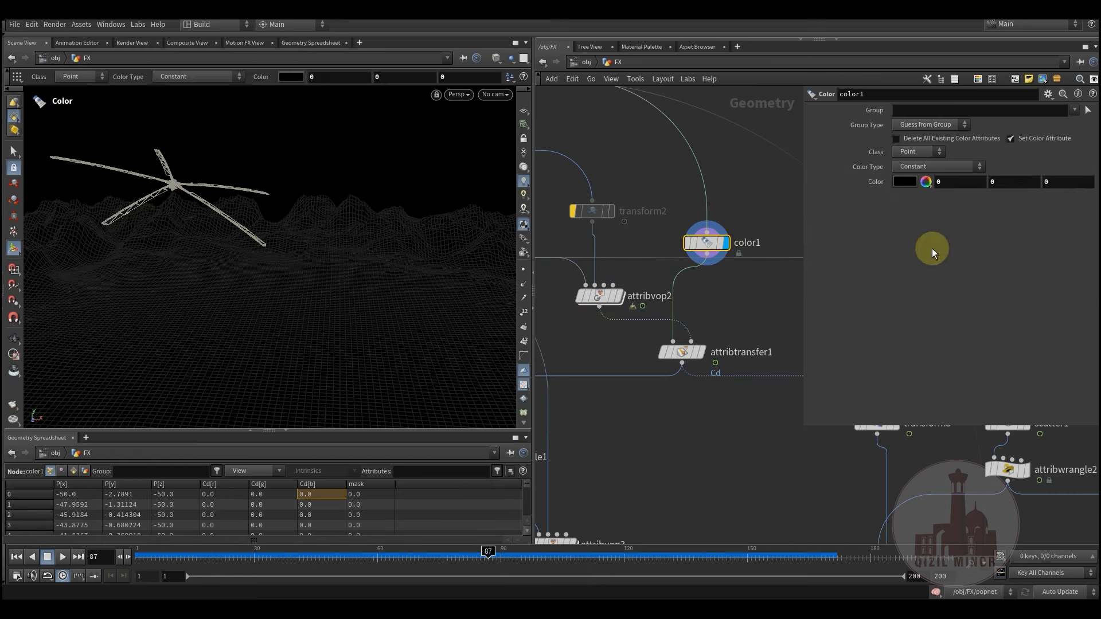
- Display attribtransfer1 and examine its Conditions settings and the colour transferred to the ground
{"action": "left_click", "coordinate": [708, 340]}
{"action": "left_click", "coordinate": [687, 353]}
{"action": "middle_click_drag", "start_coordinate": [625, 429], "coordinate": [625, 417]}
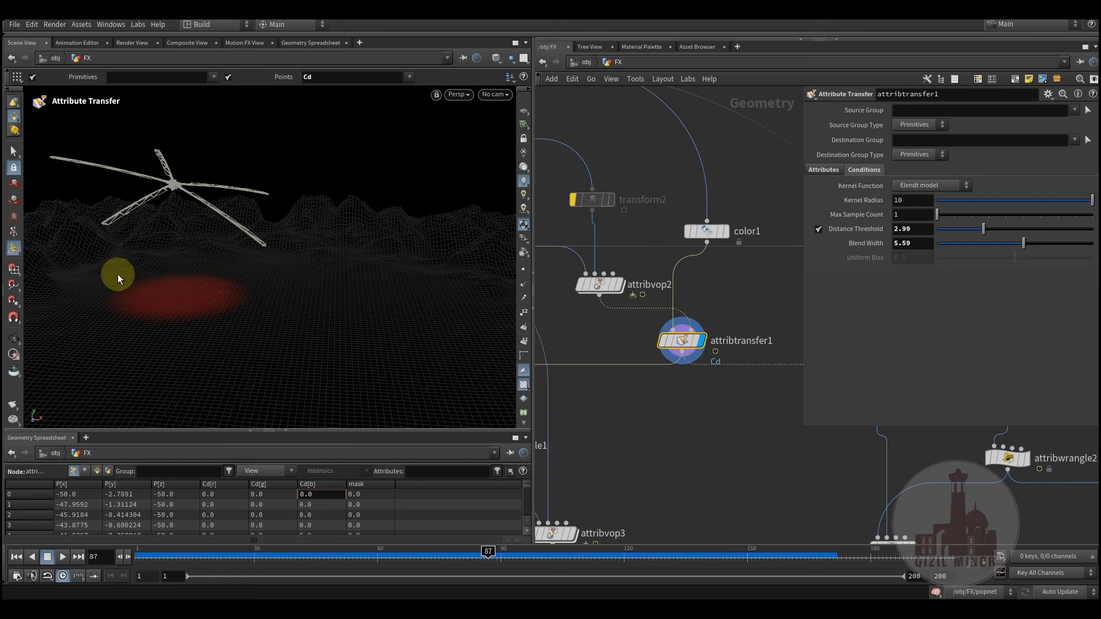
{"action": "scroll", "coordinate": [709, 382], "scroll_direction": "down", "scroll_amount": 4}
{"action": "scroll", "coordinate": [733, 394], "scroll_direction": "down", "scroll_amount": 6}
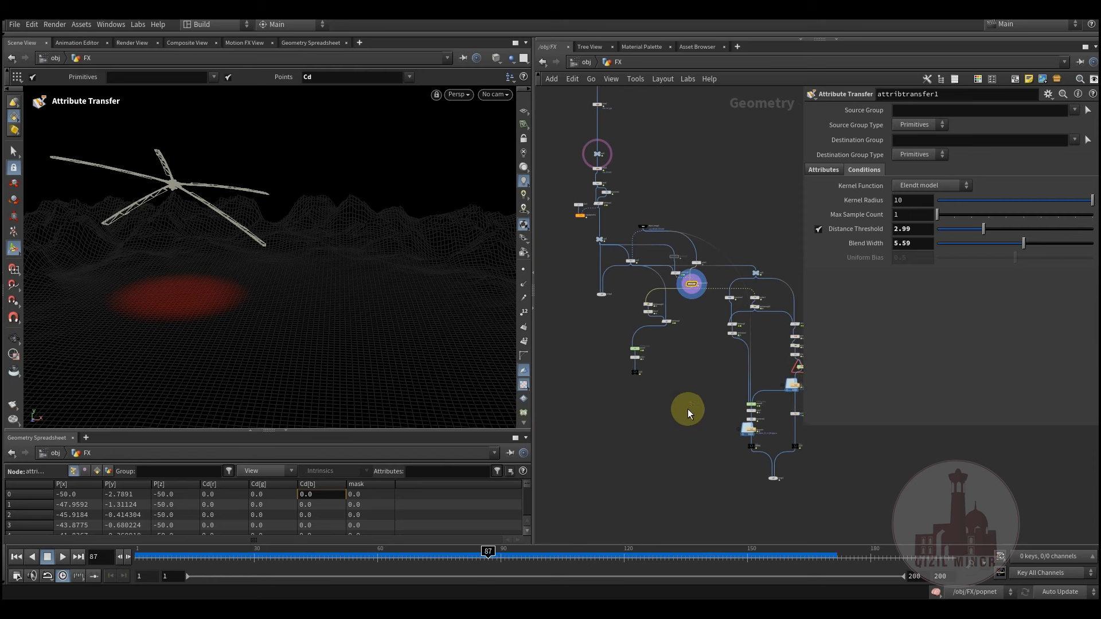
- Locate the particle branch fed by attribtransfer1 and display attribwrangle1 to view the ground points it keeps
{"action": "left_click_drag", "start_coordinate": [624, 307], "coordinate": [625, 298]}
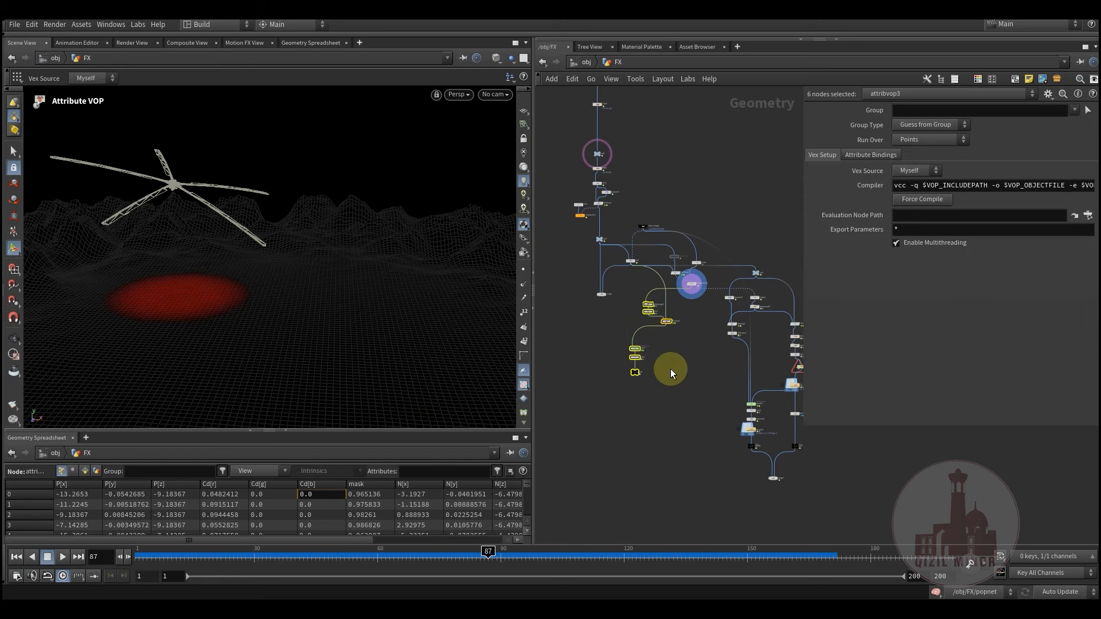
{"action": "middle_click_drag", "start_coordinate": [669, 369], "coordinate": [628, 367]}
{"action": "left_click_drag", "start_coordinate": [713, 318], "coordinate": [663, 354]}
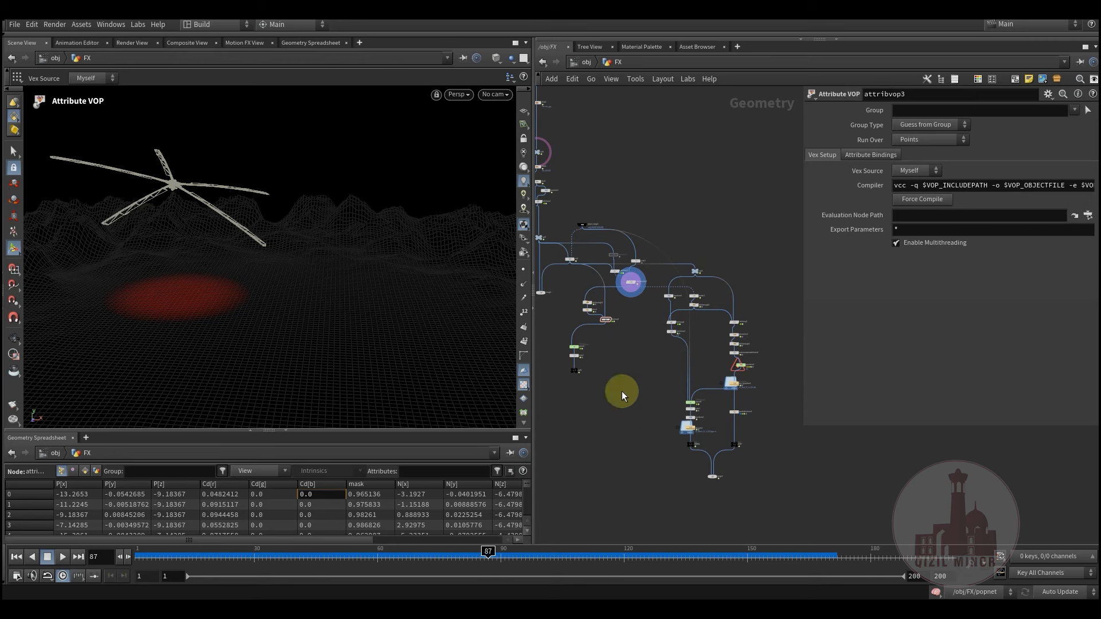
{"action": "scroll", "coordinate": [622, 391], "scroll_direction": "up", "scroll_amount": 8}
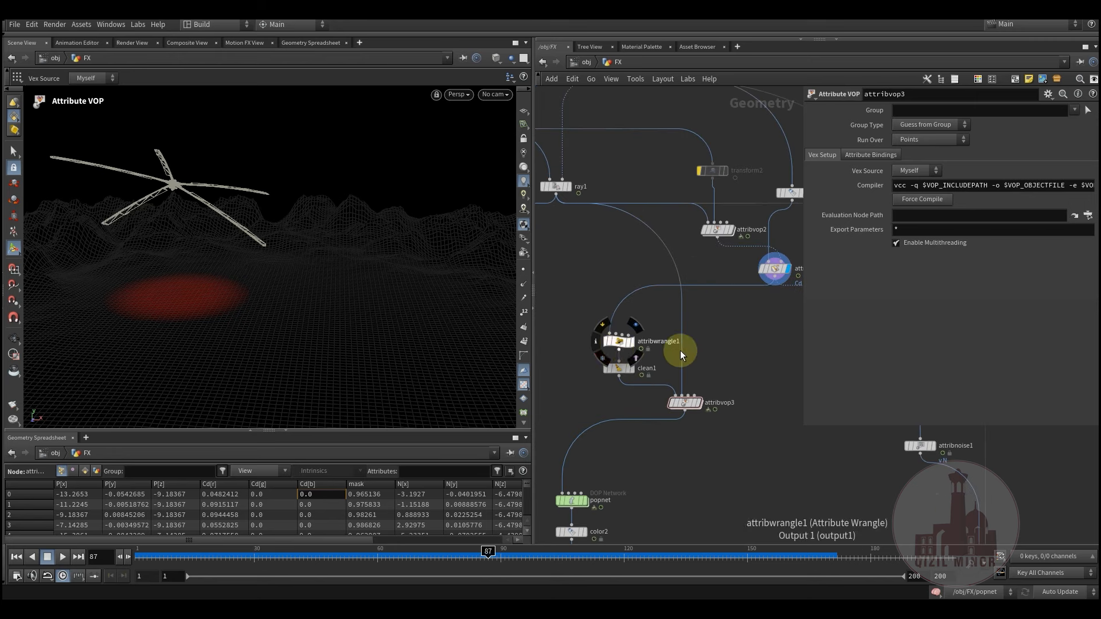
{"action": "middle_click_drag", "start_coordinate": [773, 265], "coordinate": [732, 281]}
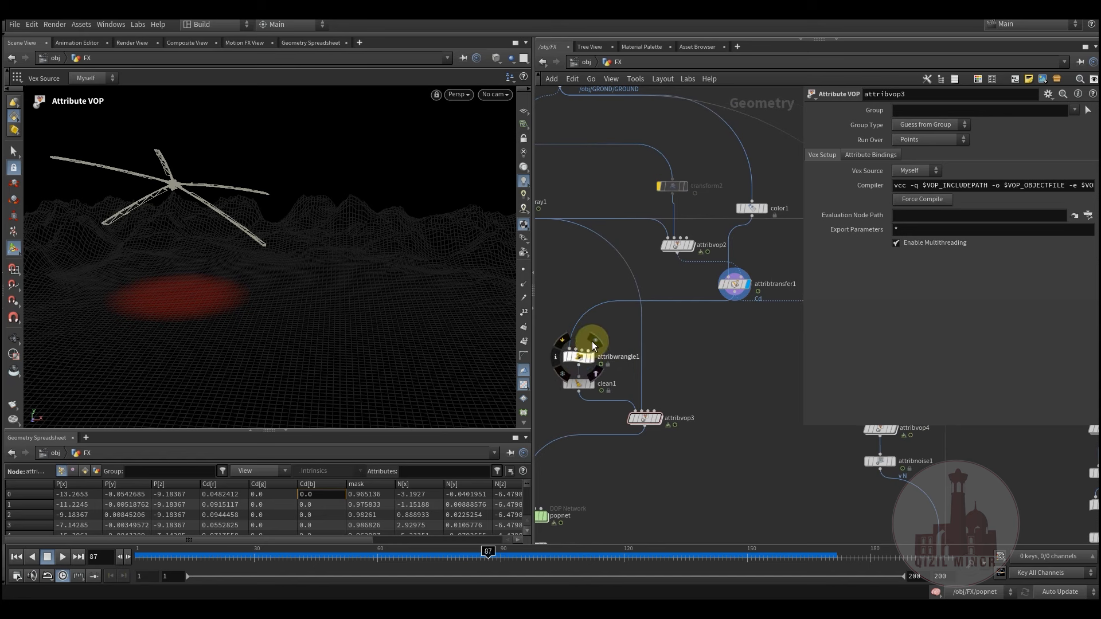
{"action": "left_click", "coordinate": [591, 341]}
{"action": "middle_click_drag", "start_coordinate": [535, 357], "coordinate": [567, 336]}
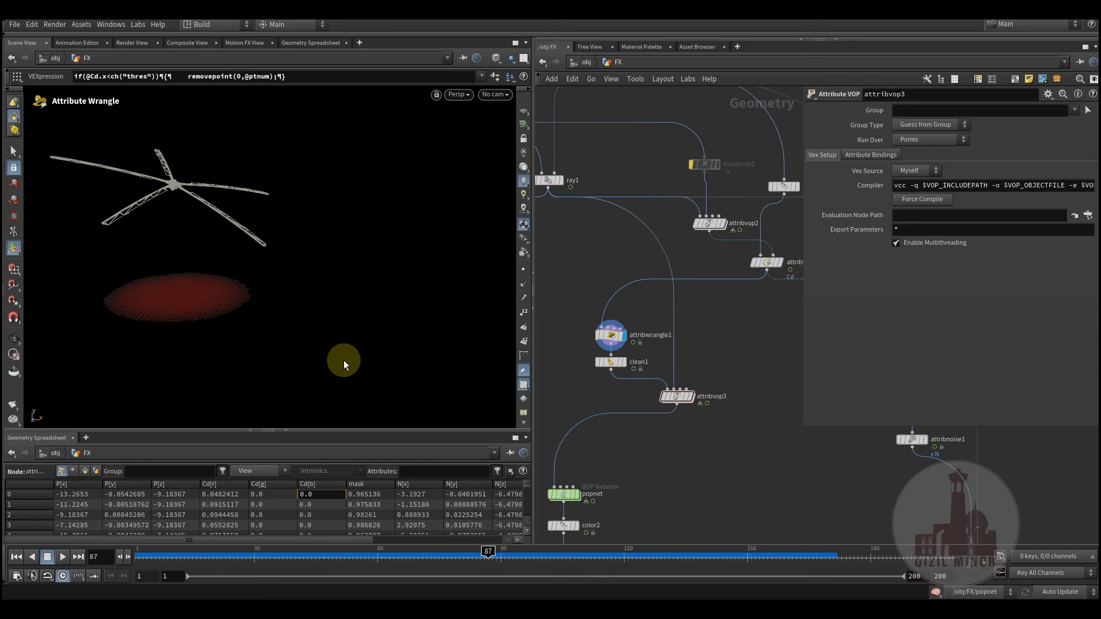
{"action": "scroll", "coordinate": [609, 383], "scroll_direction": "up", "scroll_amount": 3}
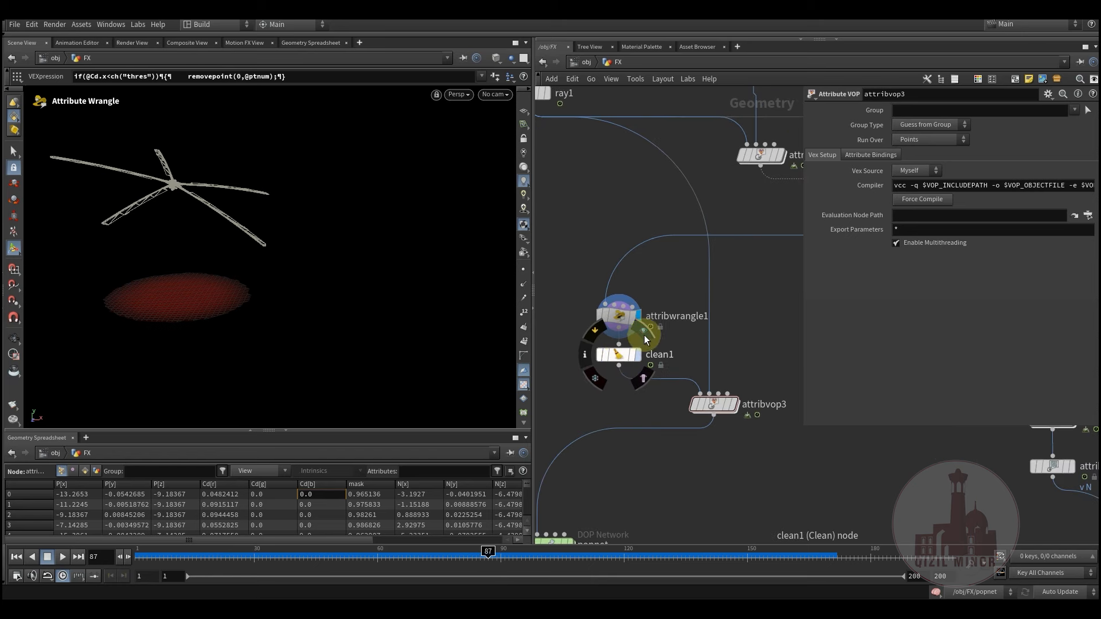
- Display clean1, inspect its cleanup options and follow its output to attribvop3
{"action": "left_click", "coordinate": [643, 336]}
{"action": "left_click", "coordinate": [627, 355]}
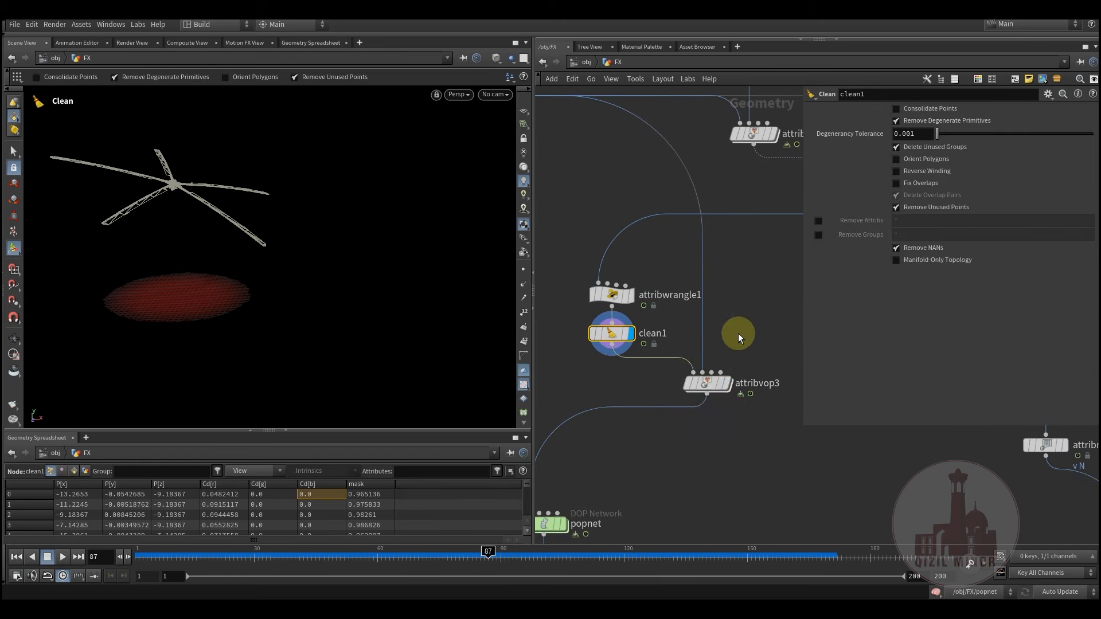
{"action": "scroll", "coordinate": [754, 452], "scroll_direction": "down", "scroll_amount": 4}
{"action": "middle_click_drag", "start_coordinate": [655, 378], "coordinate": [655, 327]}
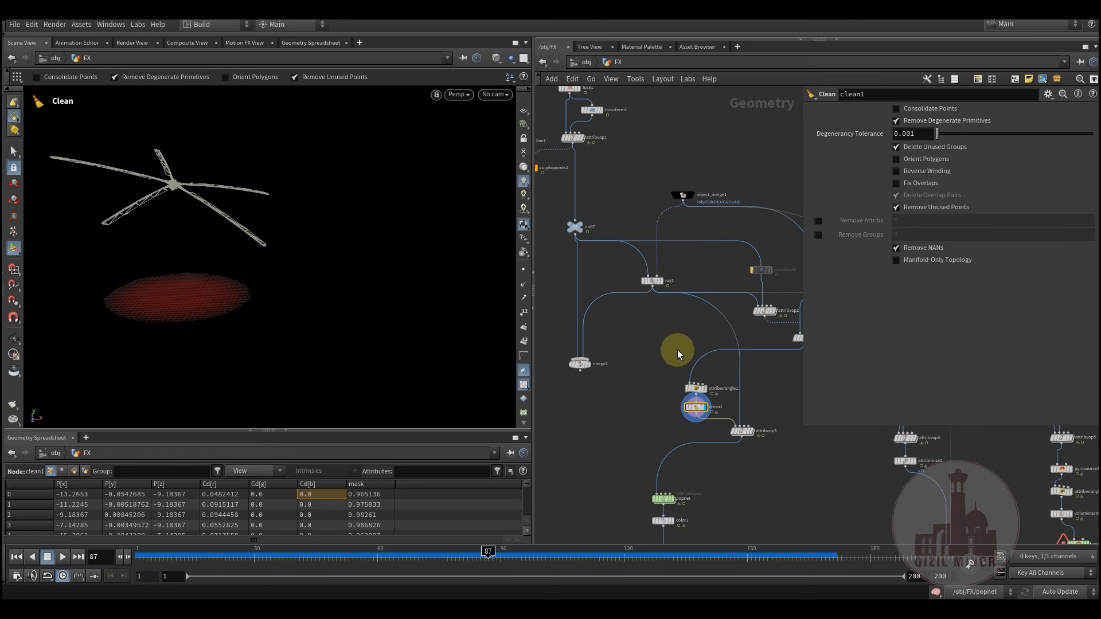
{"action": "middle_click_drag", "start_coordinate": [698, 390], "coordinate": [656, 352]}
{"action": "scroll", "coordinate": [663, 370], "scroll_direction": "up", "scroll_amount": 2}
{"action": "scroll", "coordinate": [700, 419], "scroll_direction": "up", "scroll_amount": 4}
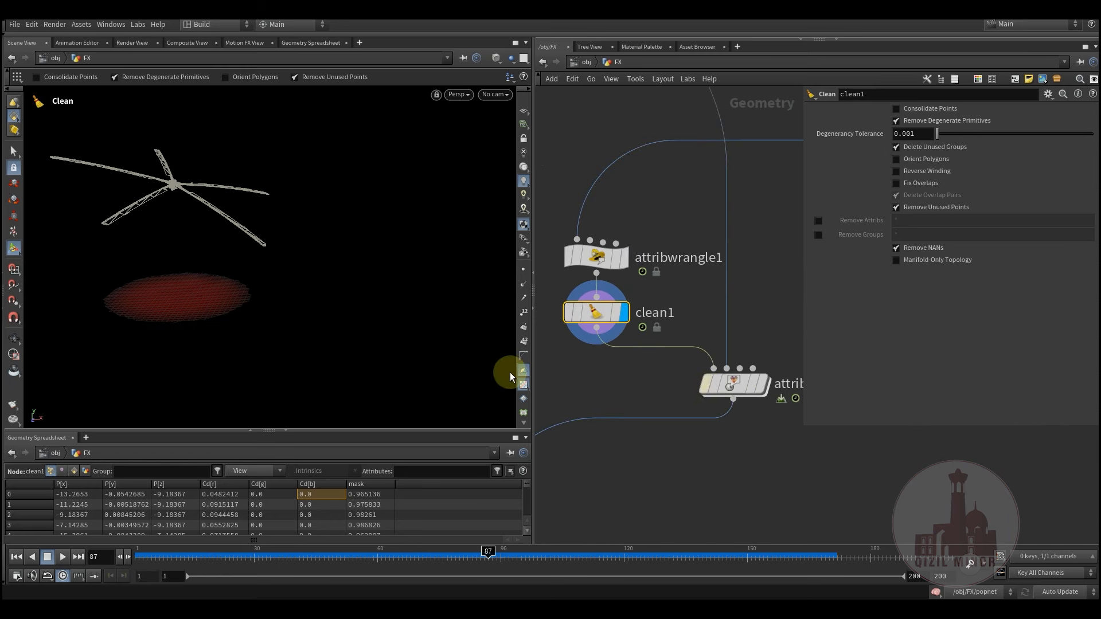
{"action": "middle_click_drag", "start_coordinate": [770, 478], "coordinate": [732, 417]}
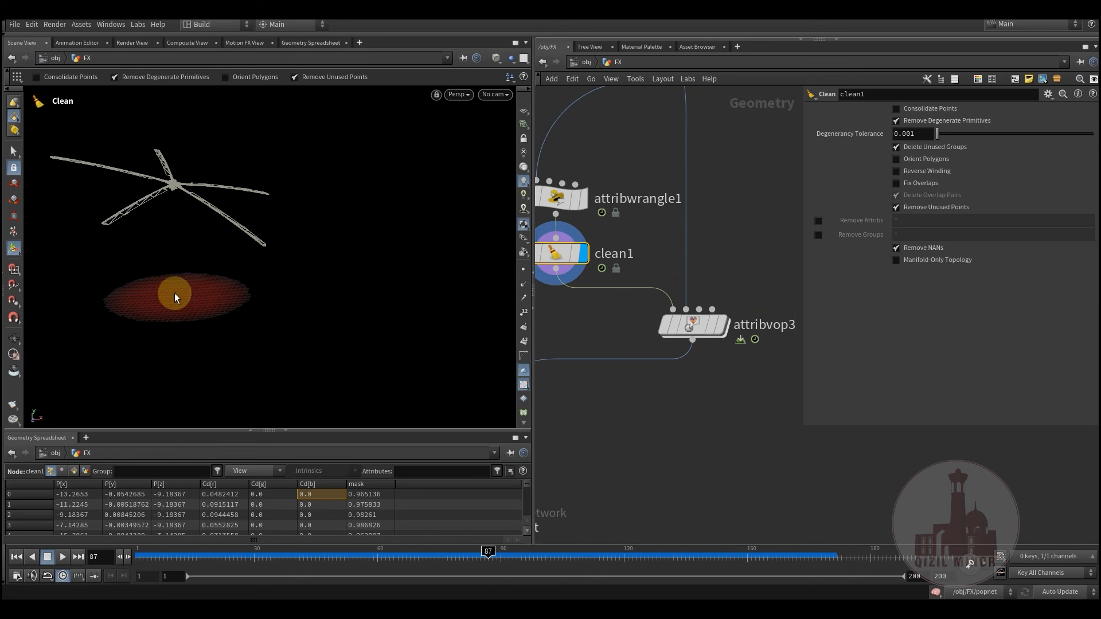
- Display attribvop3 and open its VOP network to inspect the ptnum, importpoint1 and geometryvopglobal1 nodes
{"action": "left_click", "coordinate": [695, 326]}
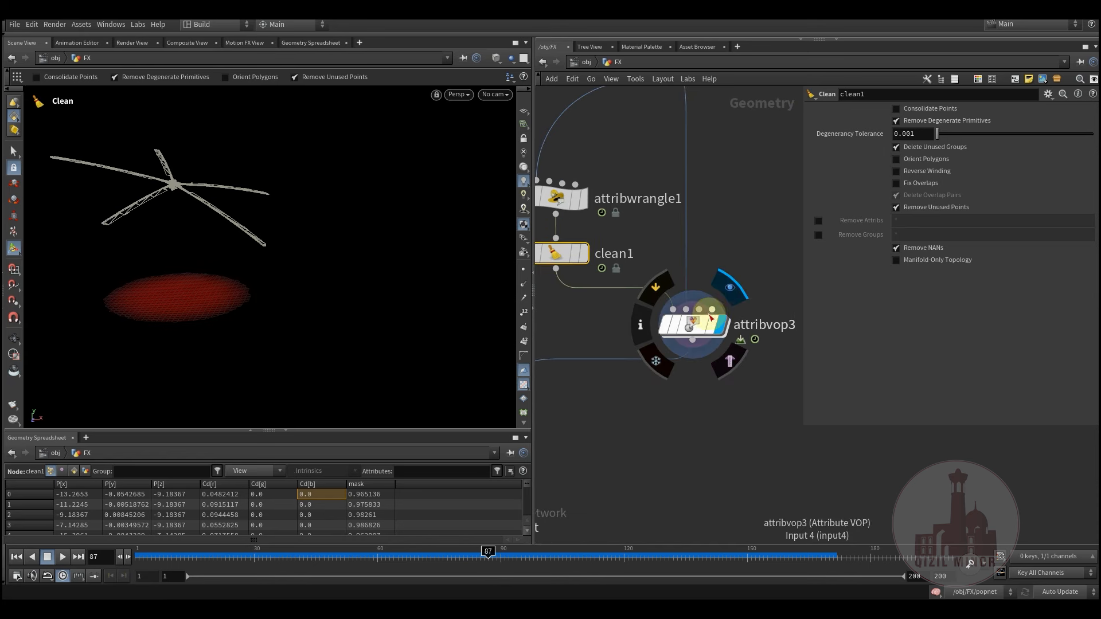
{"action": "double_click", "coordinate": [696, 328]}
{"action": "middle_click_drag", "start_coordinate": [640, 430], "coordinate": [770, 455]}
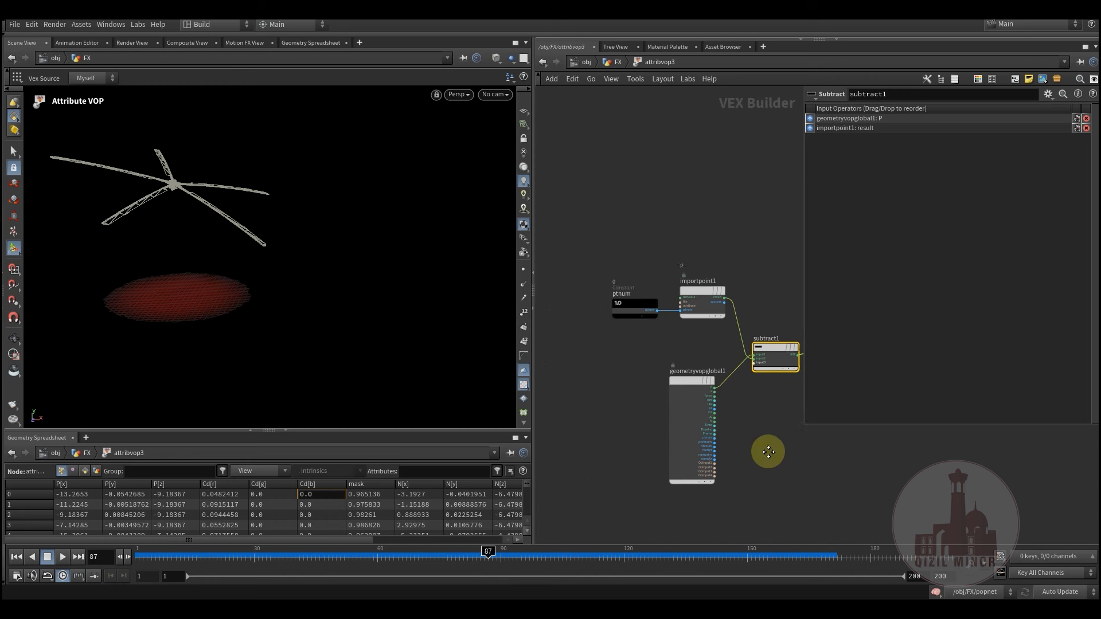
{"action": "left_click_drag", "start_coordinate": [630, 318], "coordinate": [627, 322]}
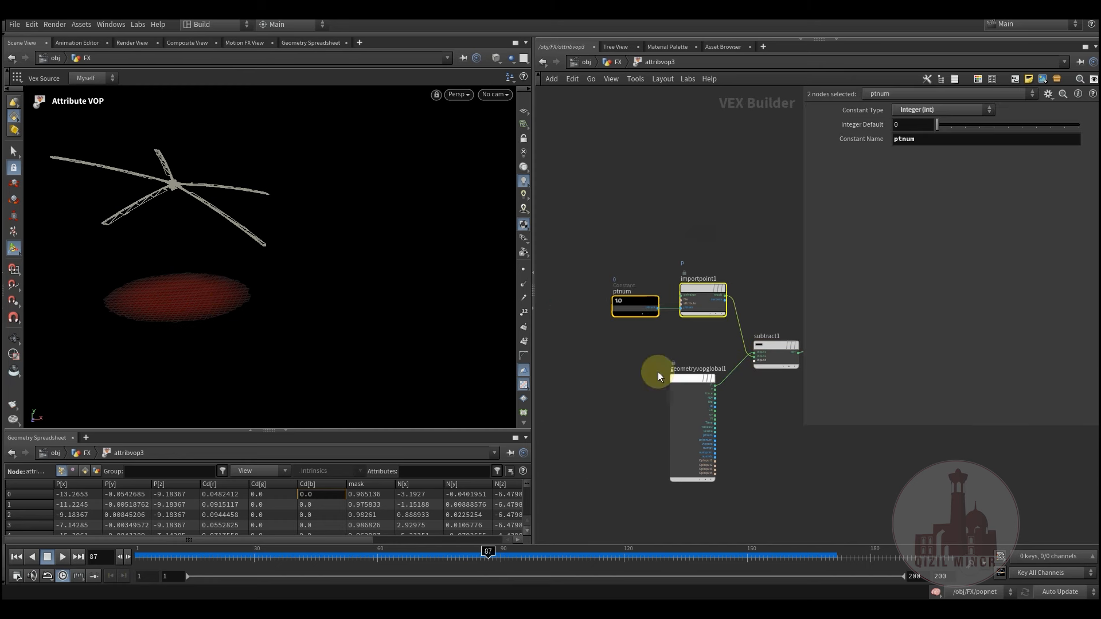
{"action": "left_click_drag", "start_coordinate": [695, 403], "coordinate": [697, 404]}
- Trace how P and the importpoint1 result pass through subtract1 into the v and N outputs
{"action": "middle_click_drag", "start_coordinate": [774, 330], "coordinate": [668, 340]}
{"action": "left_click_drag", "start_coordinate": [668, 298], "coordinate": [663, 408]}
{"action": "middle_click_drag", "start_coordinate": [663, 408], "coordinate": [715, 397]}
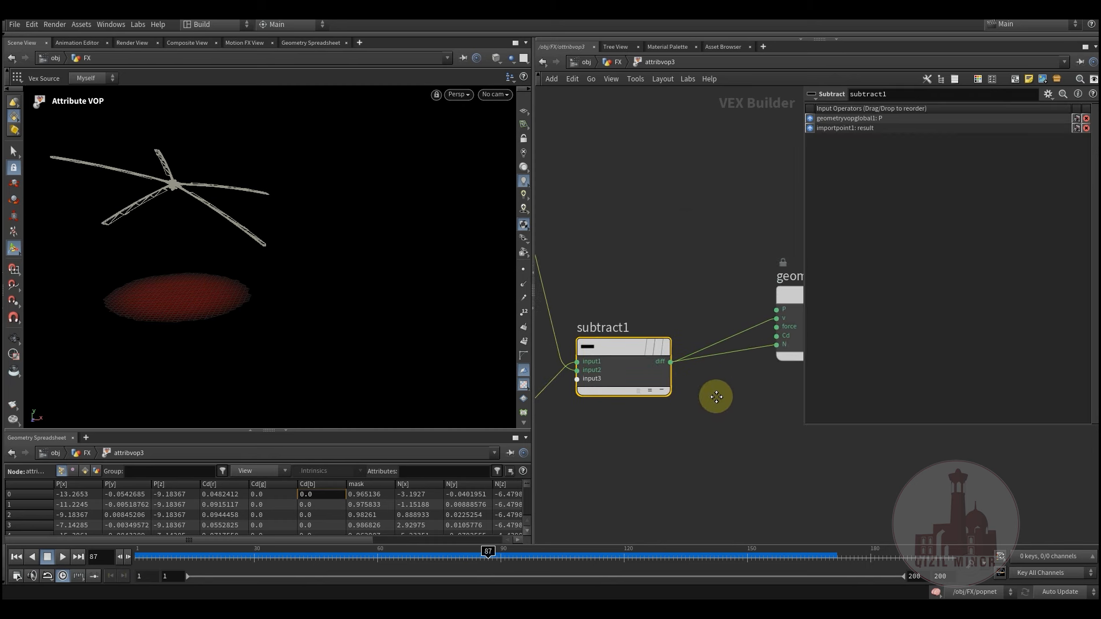
{"action": "scroll", "coordinate": [715, 397], "scroll_direction": "down", "scroll_amount": 4}
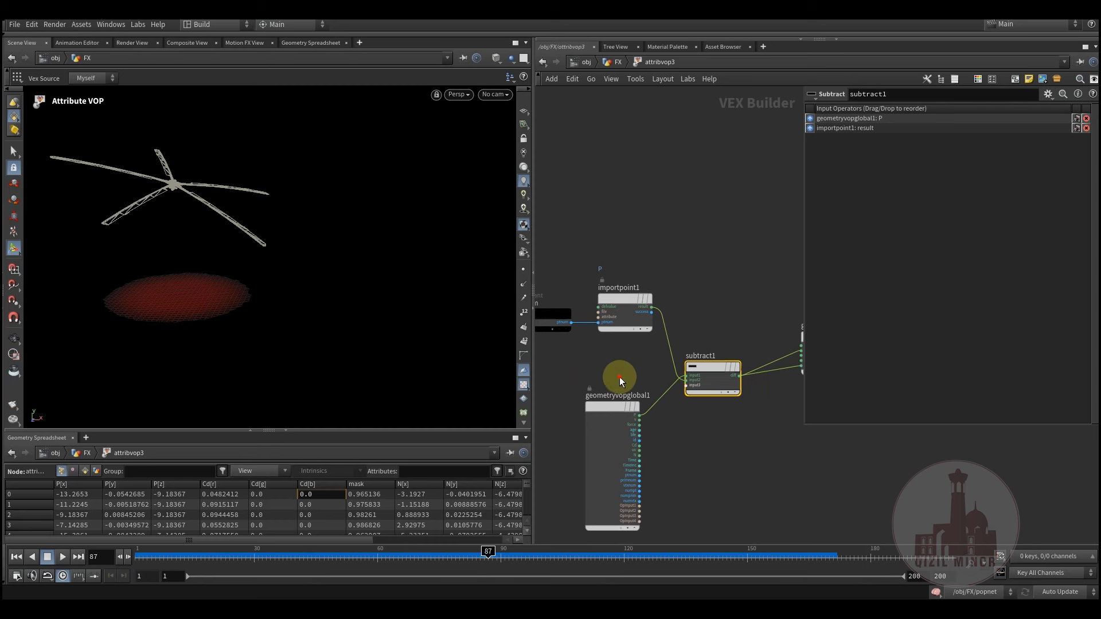
{"action": "left_click", "coordinate": [614, 403]}
{"action": "left_click", "coordinate": [603, 332]}
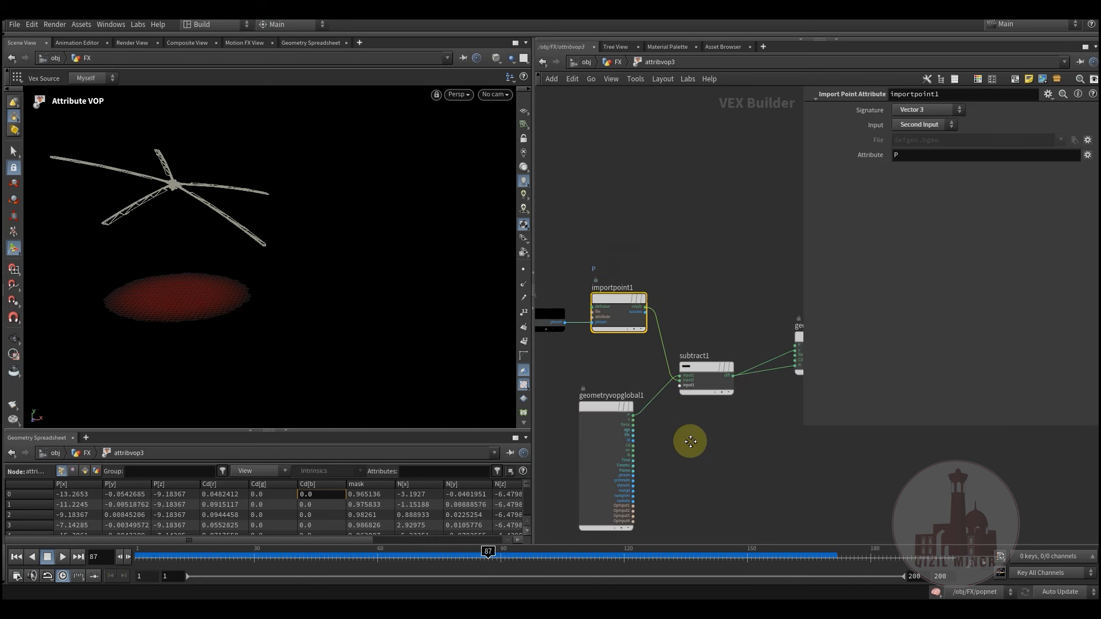
{"action": "middle_click_drag", "start_coordinate": [688, 437], "coordinate": [634, 449]}
{"action": "scroll", "coordinate": [693, 411], "scroll_direction": "up", "scroll_amount": 3}
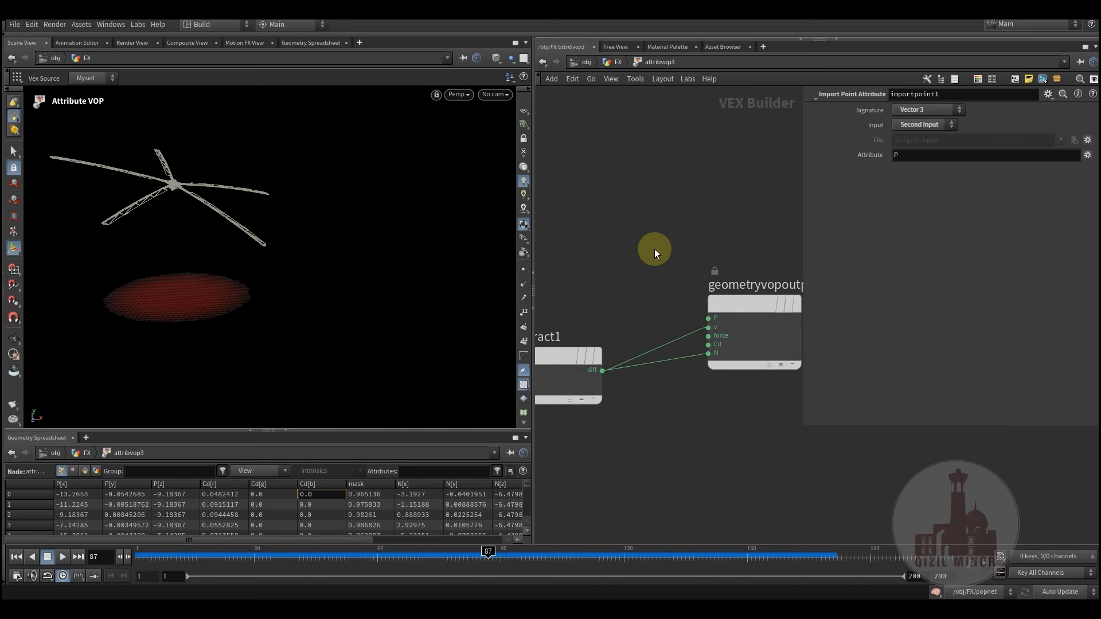
- Turn on point normals in the viewport to examine the vectors on the ground patch, and return to the FX network
{"action": "left_click", "coordinate": [523, 286]}
{"action": "middle_click_drag", "start_coordinate": [614, 289], "coordinate": [684, 309]}
{"action": "left_click_drag", "start_coordinate": [238, 296], "coordinate": [188, 301], "text": "alt"}
{"action": "middle_click_drag", "start_coordinate": [188, 301], "coordinate": [276, 329], "text": "alt"}
{"action": "mouse_move", "coordinate": [276, 329]}
{"action": "left_mouse_down", "text": "alt"}
{"action": "mouse_move", "coordinate": [294, 298]}
{"action": "mouse_move", "coordinate": [291, 344]}
{"action": "left_mouse_up", "text": "alt"}
{"action": "middle_click_drag", "start_coordinate": [632, 265], "coordinate": [787, 317]}
{"action": "scroll", "coordinate": [771, 290], "scroll_direction": "down", "scroll_amount": 3}
{"action": "middle_click_drag", "start_coordinate": [696, 251], "coordinate": [703, 231]}
{"action": "left_click", "coordinate": [615, 64]}
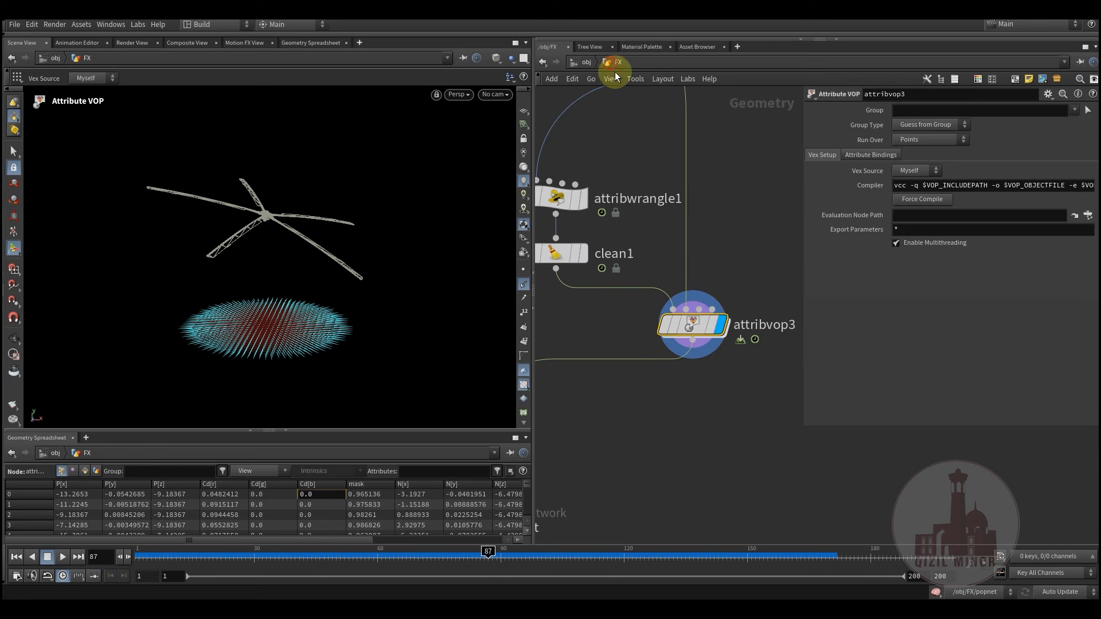
- Go to frame 1, display the popnet DOP network and open it
{"action": "scroll", "coordinate": [654, 278], "scroll_direction": "down", "scroll_amount": 3}
{"action": "middle_click_drag", "start_coordinate": [556, 476], "coordinate": [665, 260]}
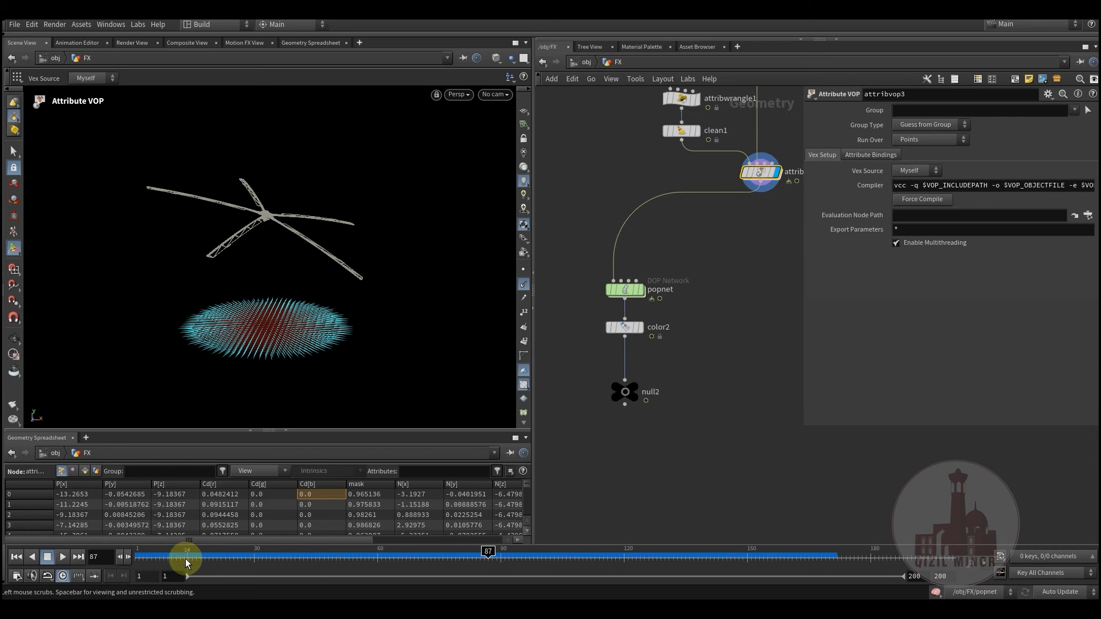
{"action": "left_click", "coordinate": [139, 554]}
{"action": "scroll", "coordinate": [647, 252], "scroll_direction": "up", "scroll_amount": 3}
{"action": "scroll", "coordinate": [580, 326], "scroll_direction": "up", "scroll_amount": 2}
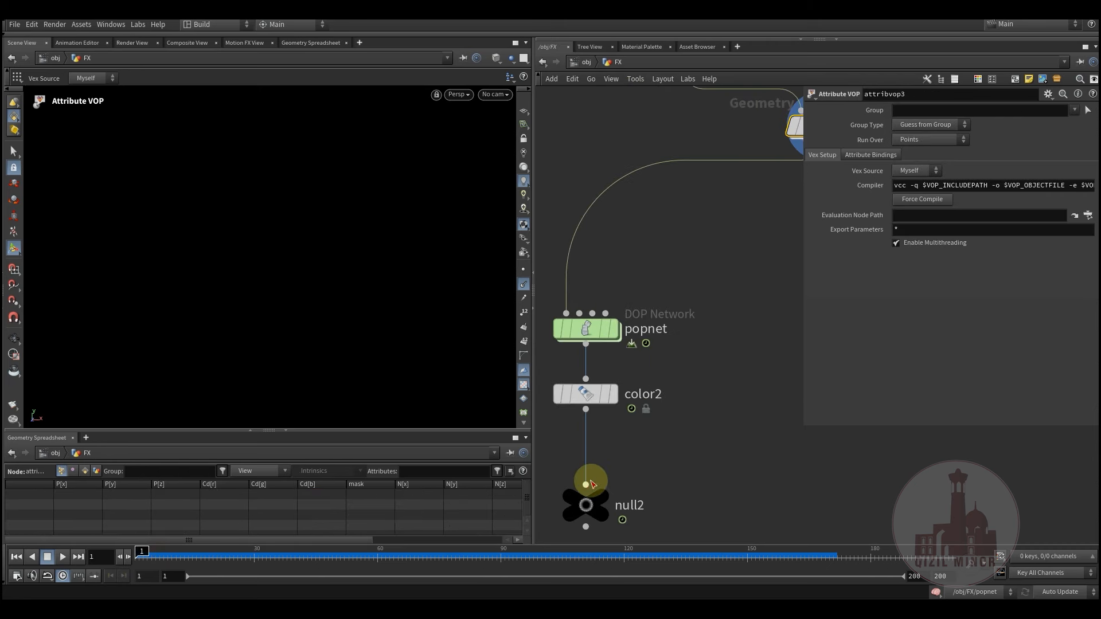
{"action": "double_click", "coordinate": [586, 328]}
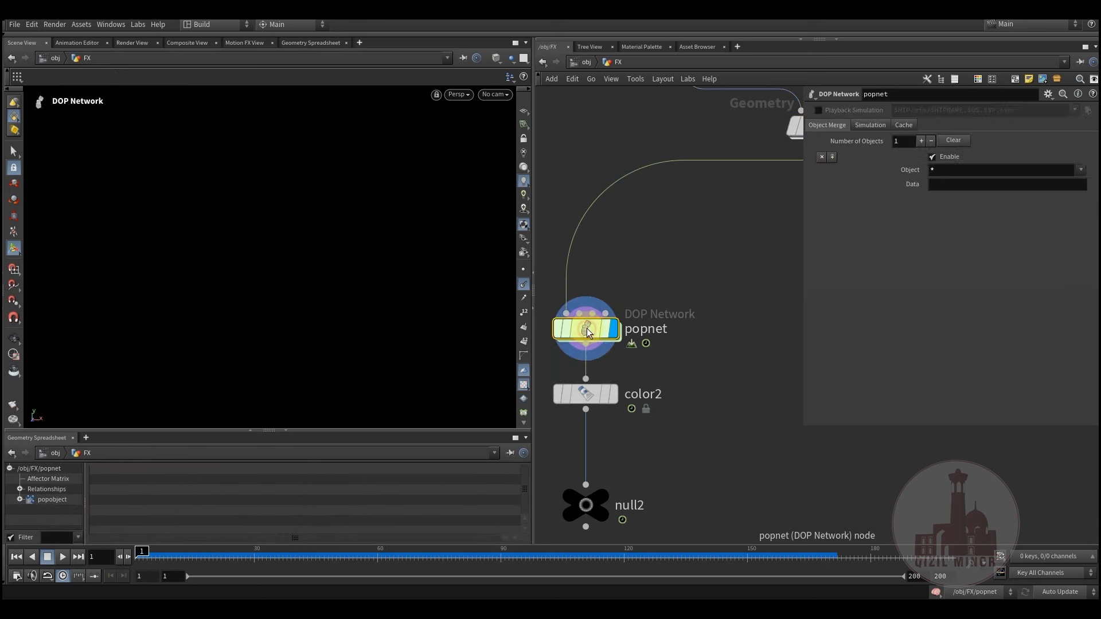
- Inspect the Source settings of the source_first_input POP Source inside popnet
{"action": "middle_click_drag", "start_coordinate": [615, 331], "coordinate": [507, 428]}
{"action": "scroll", "coordinate": [672, 325], "scroll_direction": "down", "scroll_amount": 2}
{"action": "middle_click_drag", "start_coordinate": [659, 337], "coordinate": [602, 377]}
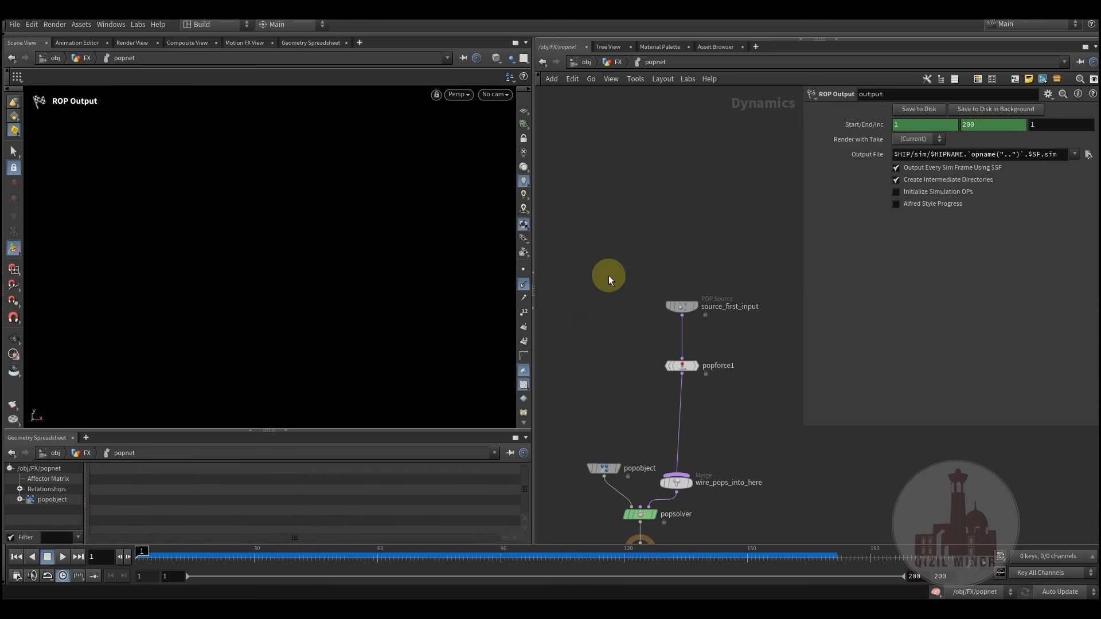
{"action": "left_click_drag", "start_coordinate": [608, 275], "coordinate": [700, 374]}
{"action": "mouse_move", "coordinate": [688, 313]}
{"action": "left_mouse_down"}
{"action": "mouse_move", "coordinate": [682, 297]}
{"action": "mouse_move", "coordinate": [672, 314]}
{"action": "mouse_move", "coordinate": [682, 318]}
{"action": "left_mouse_up"}
{"action": "left_click", "coordinate": [637, 258]}
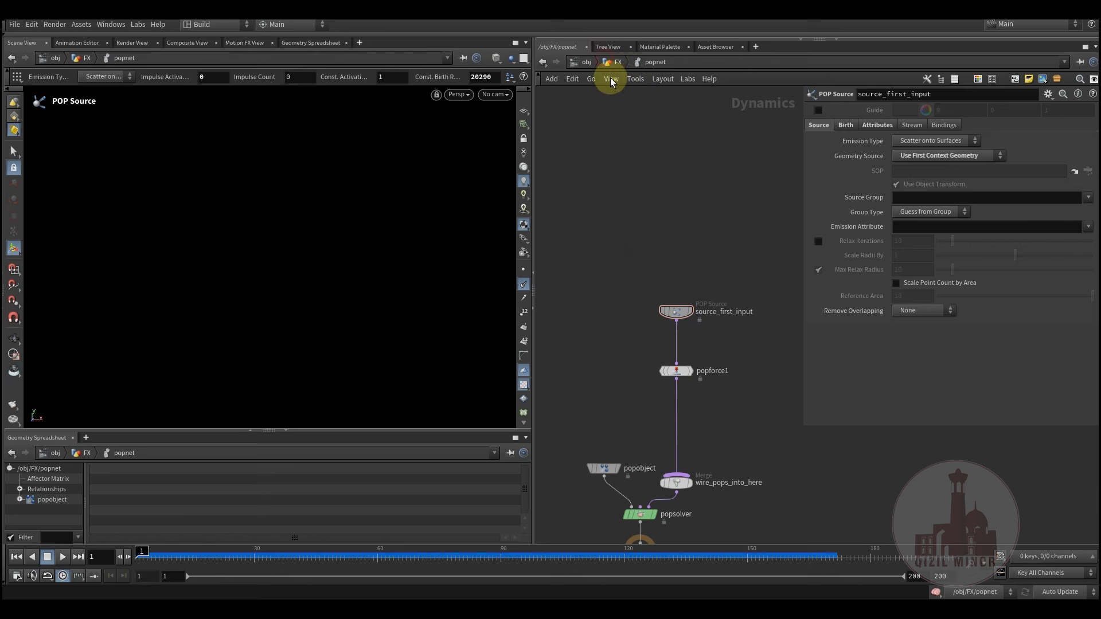
- Return to the FX network and check the point attributes attribvop3 passes to popnet
{"action": "left_click", "coordinate": [617, 63]}
{"action": "middle_click_drag", "start_coordinate": [650, 264], "coordinate": [598, 382]}
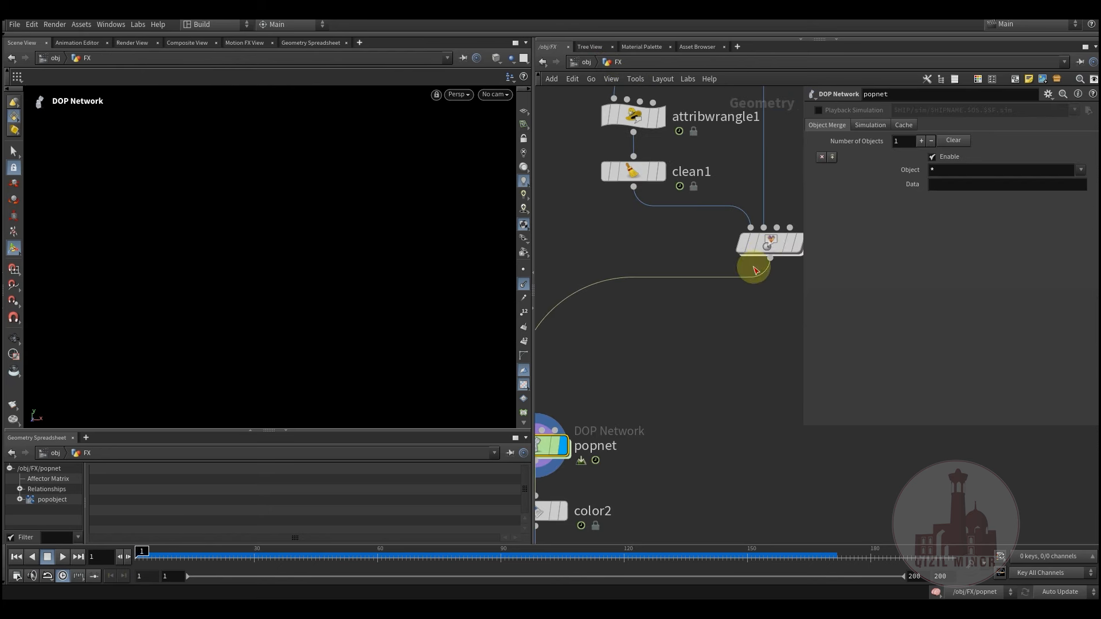
{"action": "middle_click", "coordinate": [764, 249]}
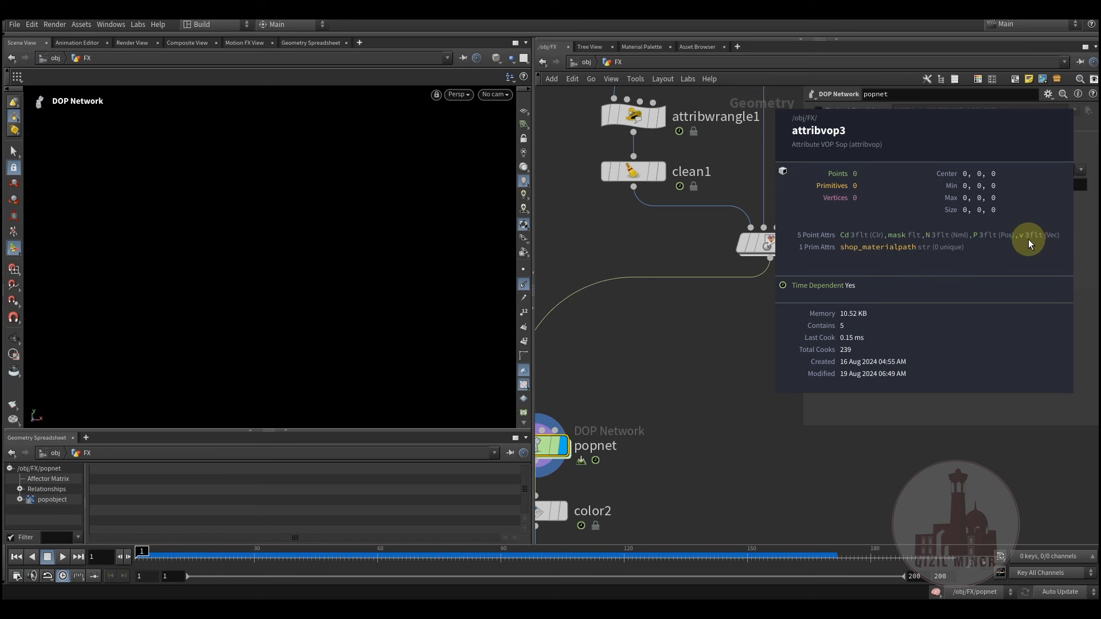
{"action": "middle_click_drag", "start_coordinate": [639, 352], "coordinate": [719, 278]}
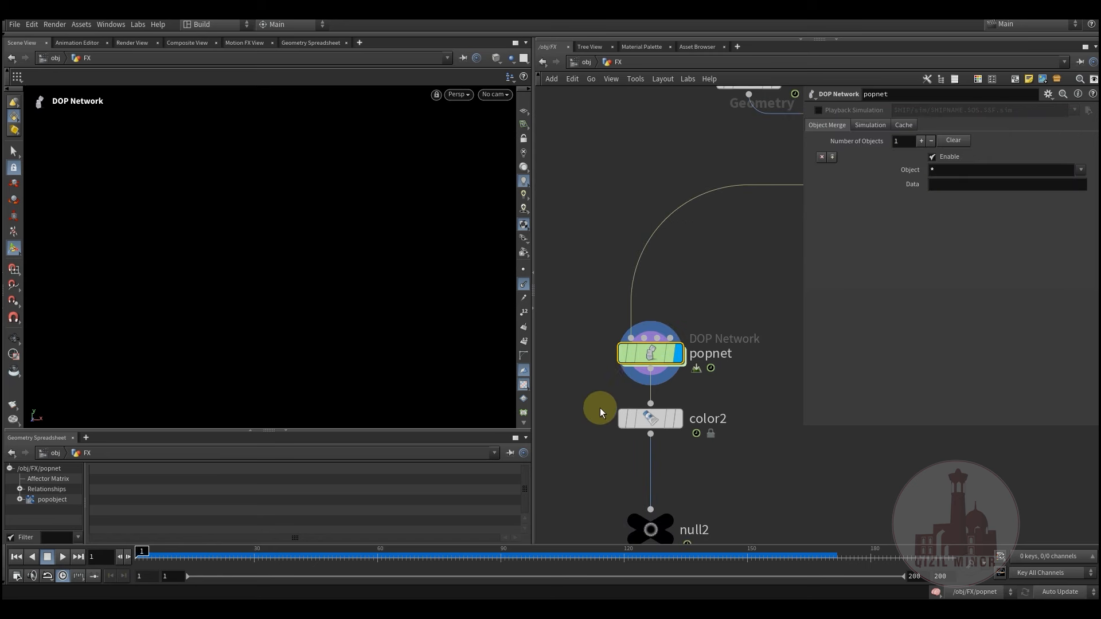
{"action": "middle_click_drag", "start_coordinate": [788, 250], "coordinate": [719, 354]}
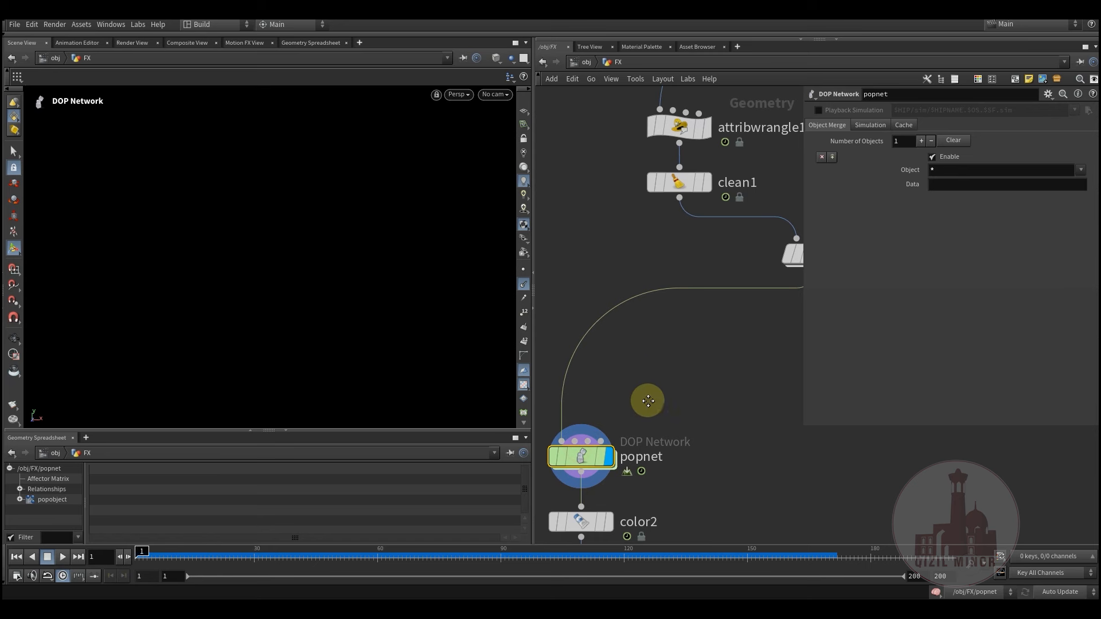
{"action": "middle_click_drag", "start_coordinate": [647, 400], "coordinate": [681, 357]}
- Reopen popnet and inspect the Birth and Attributes settings of source_first_input
{"action": "double_click", "coordinate": [611, 417]}
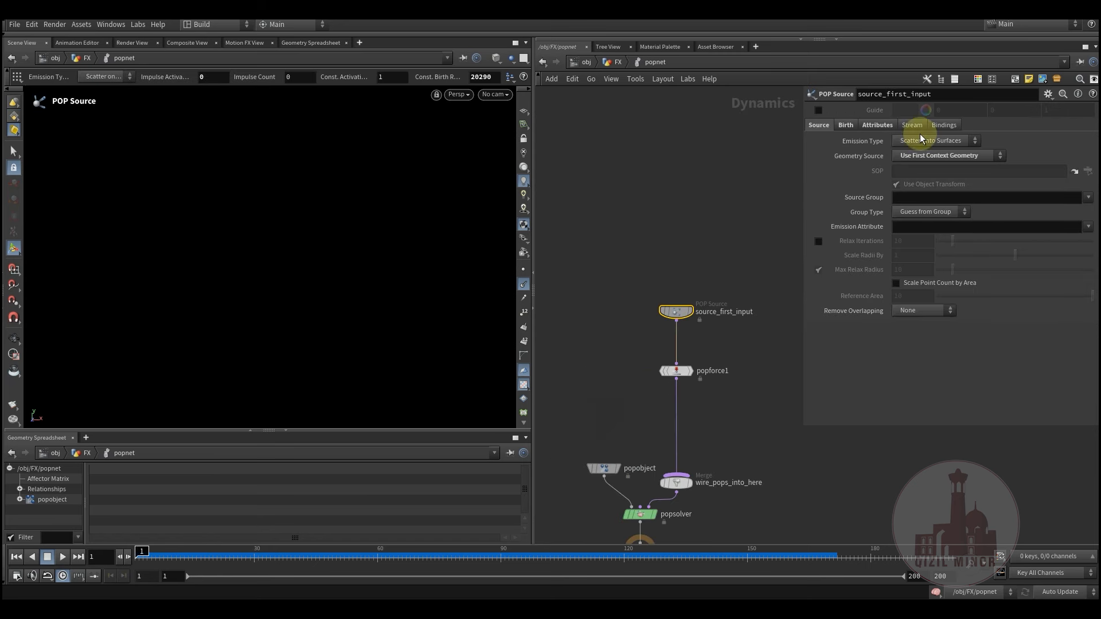
{"action": "left_click", "coordinate": [852, 125]}
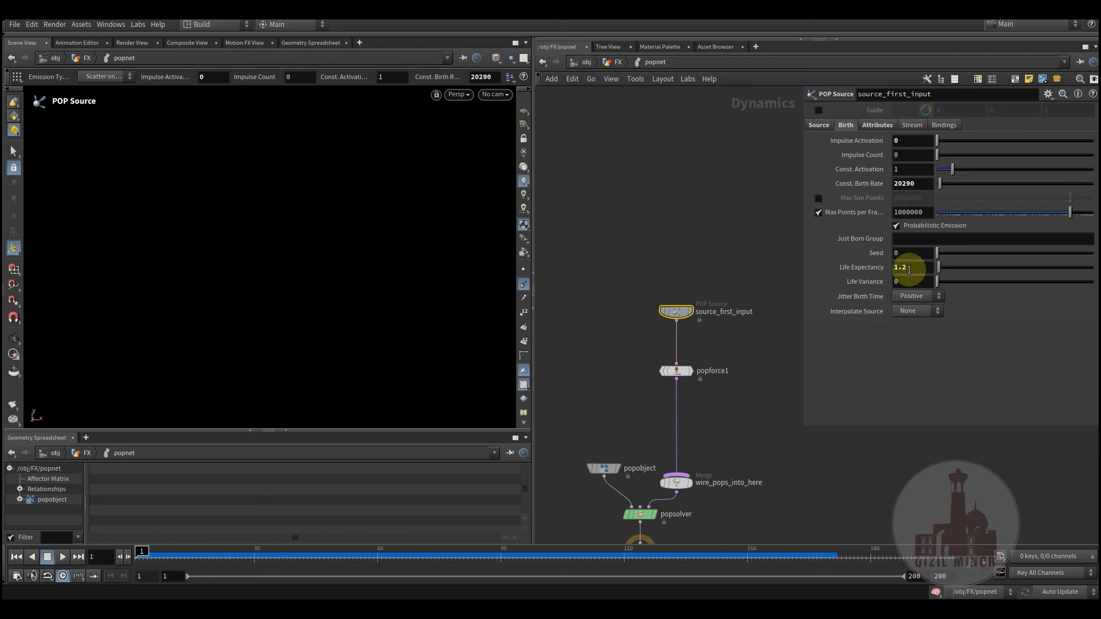
{"action": "left_click", "coordinate": [876, 125]}
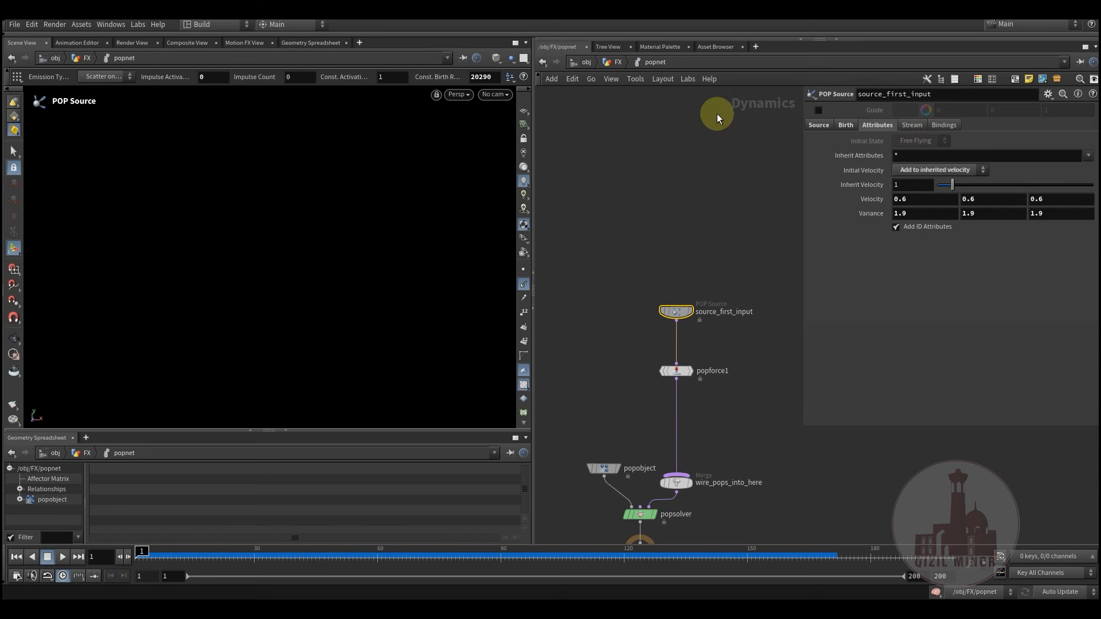
- Inspect the Noise settings of the popforce1 POP Force, and return to the FX network
{"action": "left_click_drag", "start_coordinate": [617, 343], "coordinate": [711, 417]}
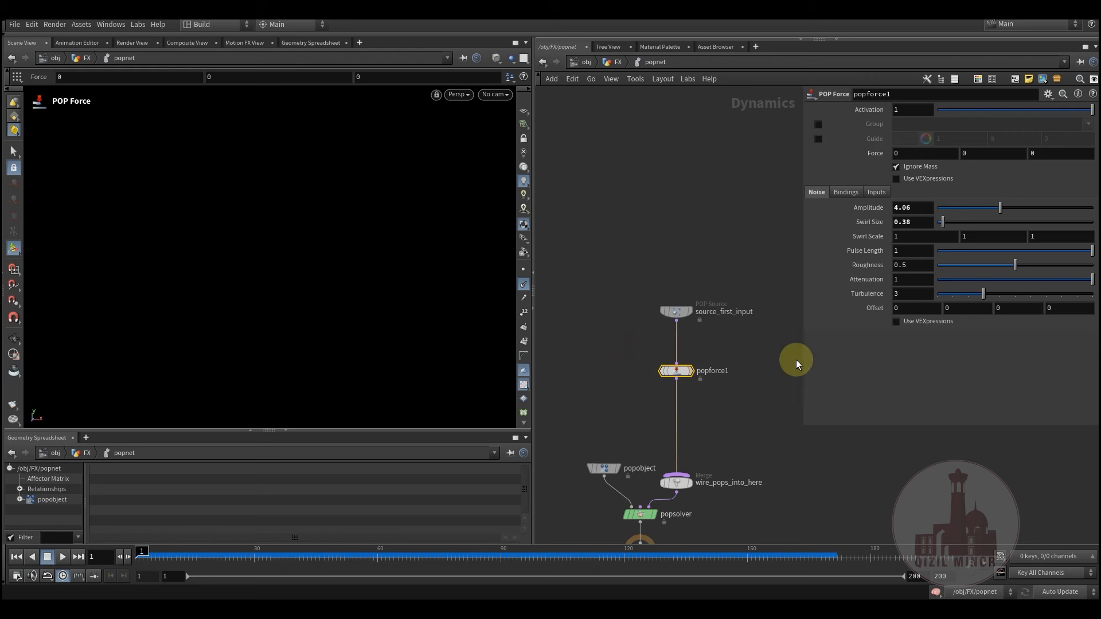
{"action": "left_click", "coordinate": [634, 362]}
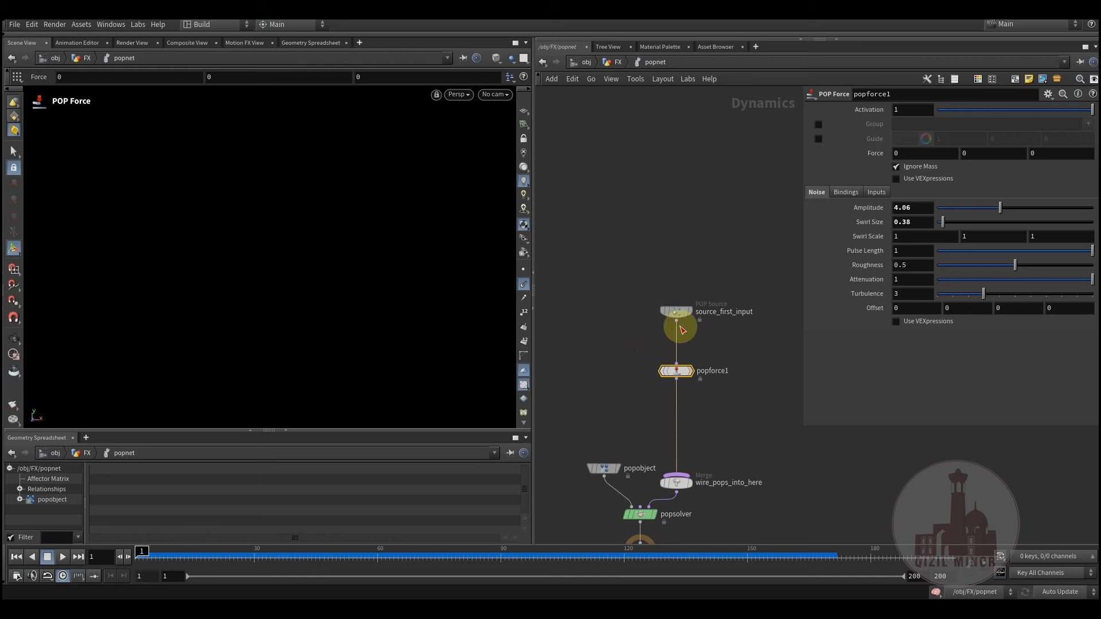
{"action": "left_click", "coordinate": [616, 62]}
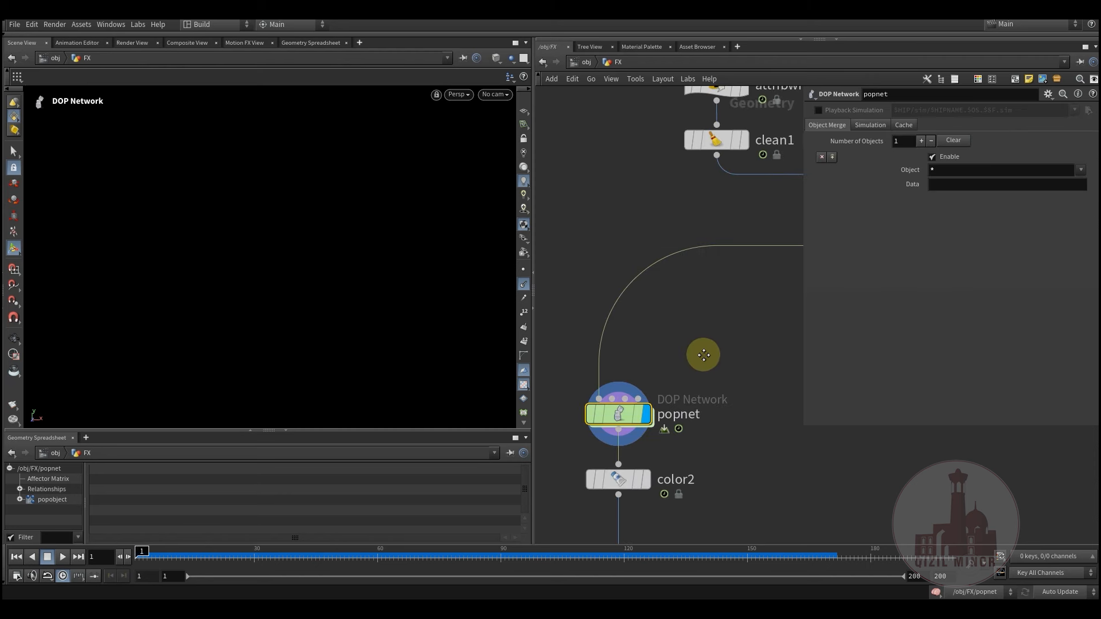
- Display null2, turn off the point trails in the viewport and scrub the particle simulation to frame 141
{"action": "scroll", "coordinate": [688, 373], "scroll_direction": "down", "scroll_amount": 3}
{"action": "left_click", "coordinate": [642, 428]}
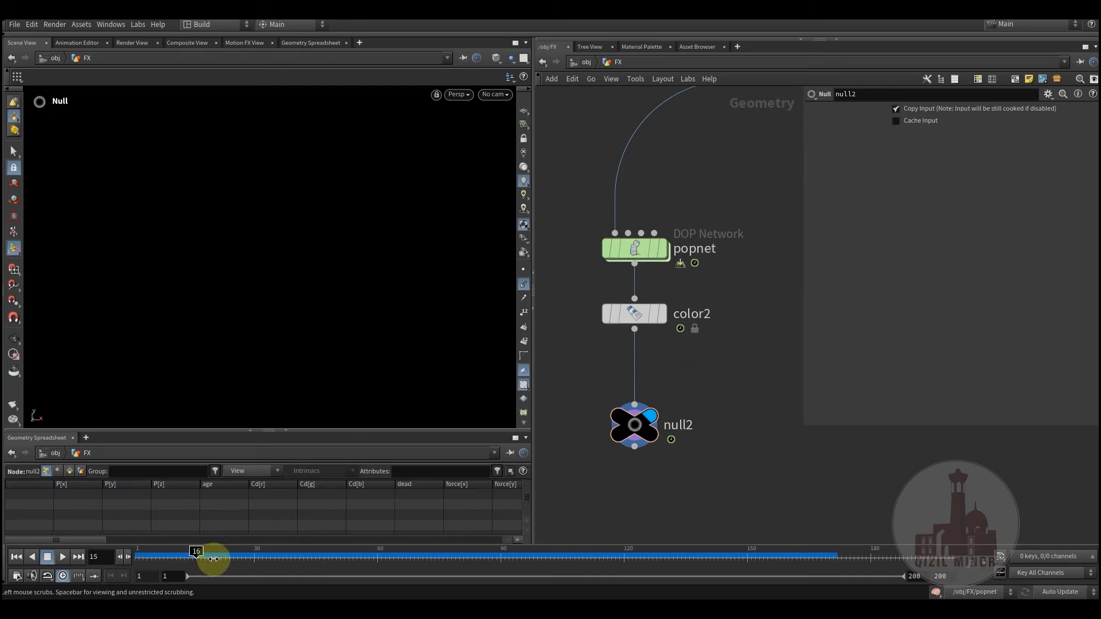
{"action": "left_click_drag", "start_coordinate": [251, 554], "coordinate": [319, 556]}
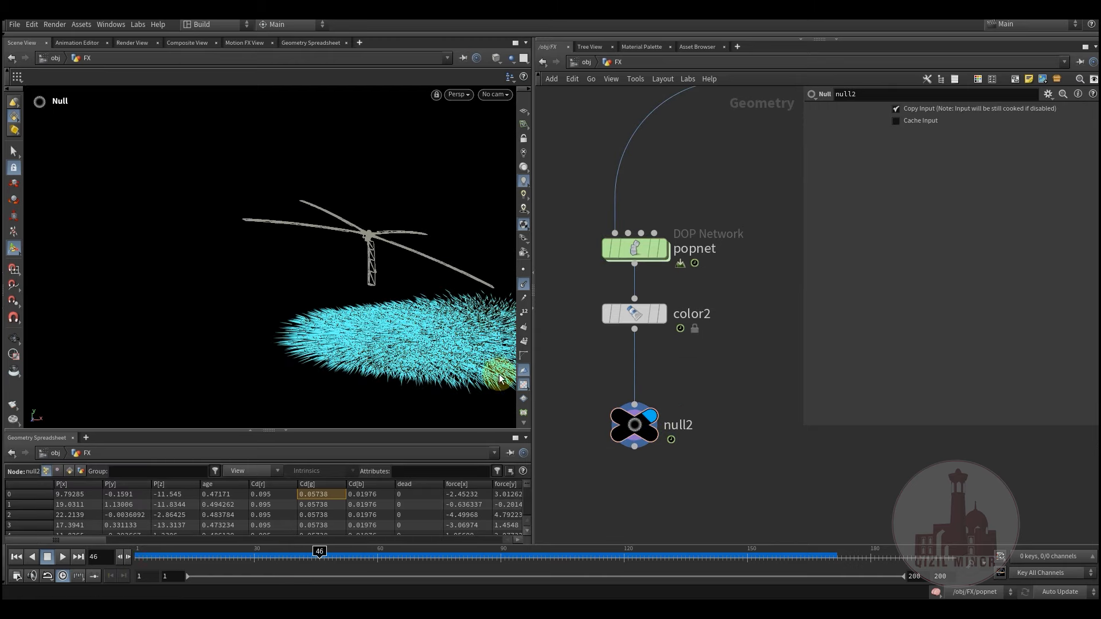
{"action": "left_click", "coordinate": [524, 285]}
{"action": "left_click_drag", "start_coordinate": [228, 556], "coordinate": [710, 586]}
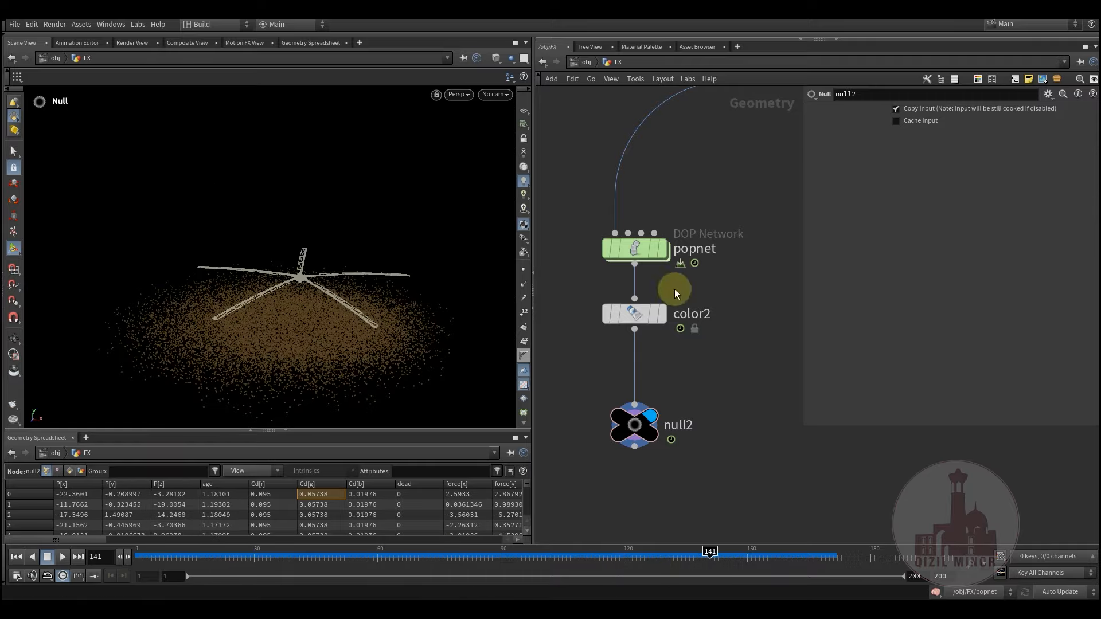
- Return to the object level, view the scene through cam1 and switch to the Select tool
{"action": "left_click", "coordinate": [584, 63]}
{"action": "middle_click_drag", "start_coordinate": [696, 400], "coordinate": [680, 383]}
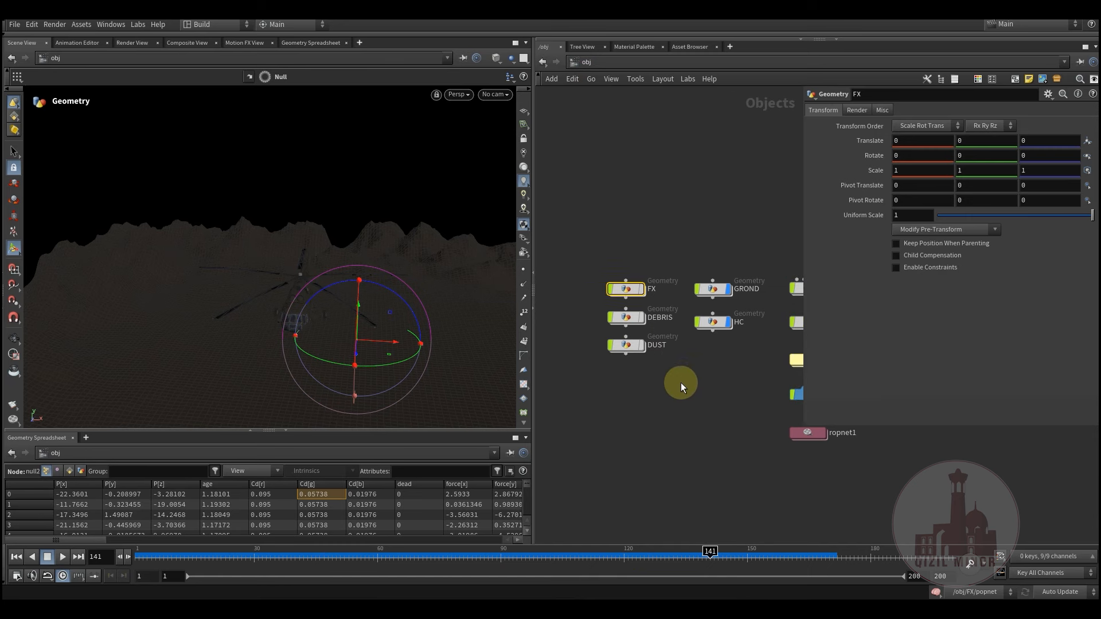
{"action": "left_click", "coordinate": [505, 148]}
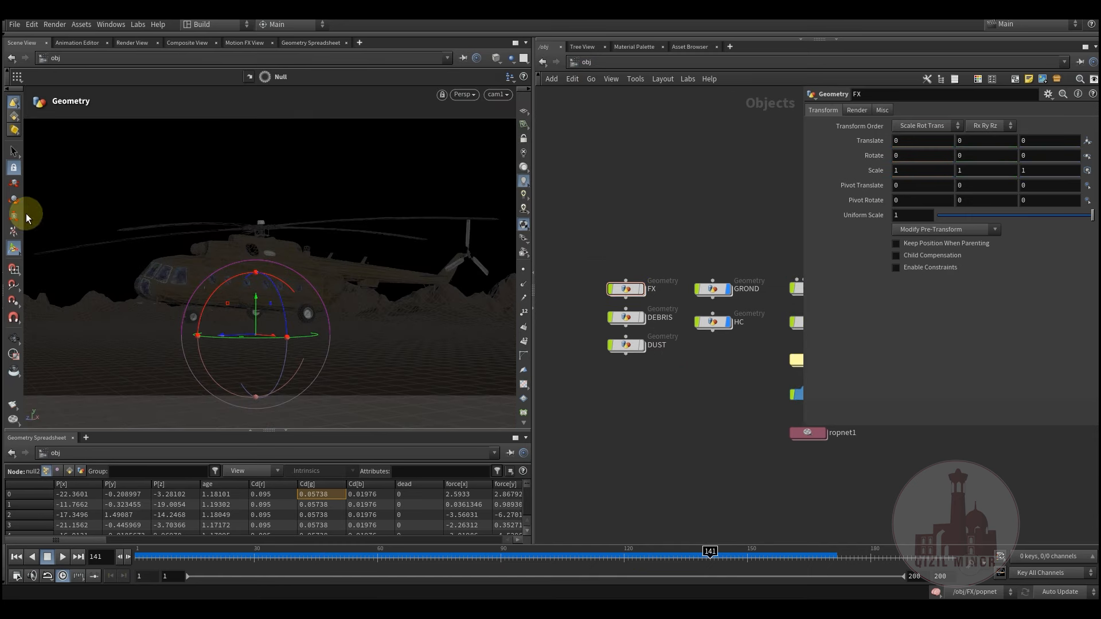
{"action": "left_click", "coordinate": [12, 153]}
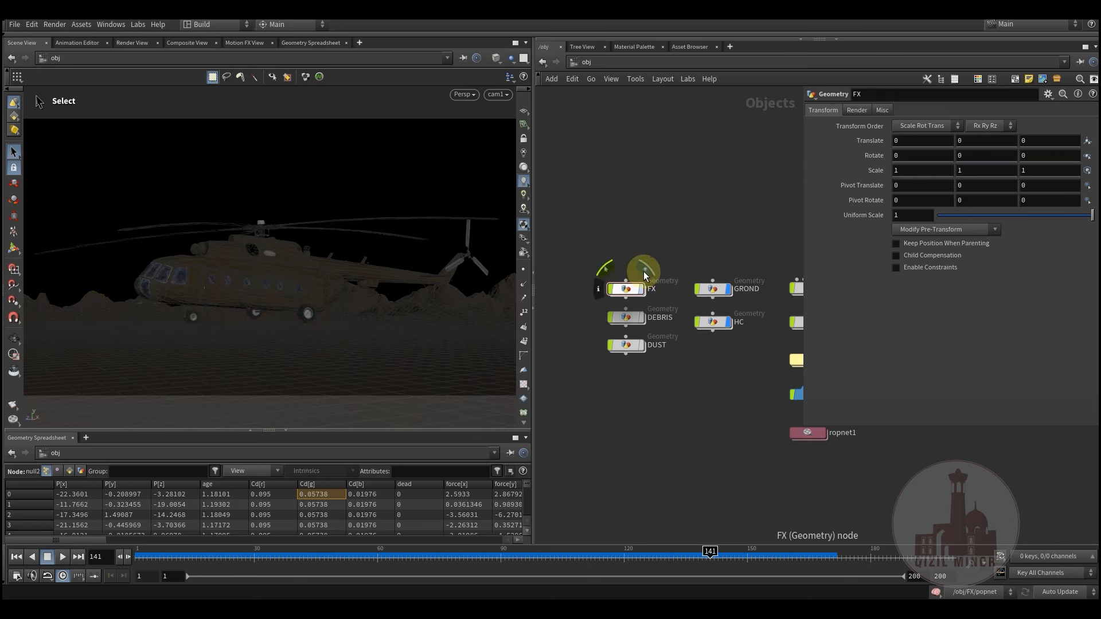
- Turn on the display of the FX object and scrub through its particles, ending at frame 1
{"action": "left_click", "coordinate": [644, 271]}
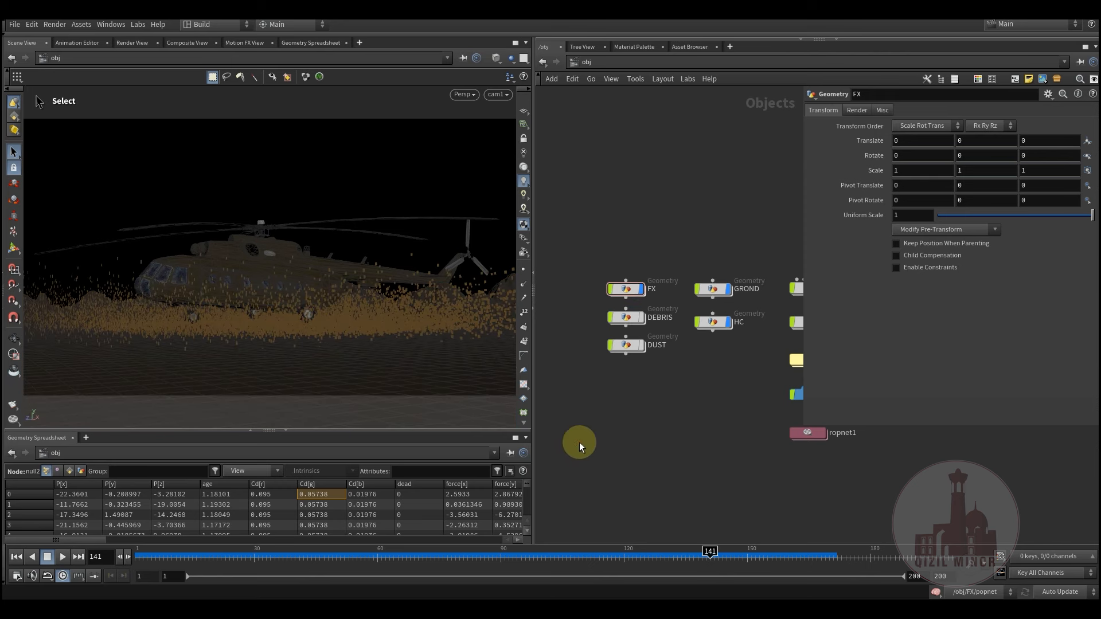
{"action": "left_click_drag", "start_coordinate": [208, 566], "coordinate": [659, 567]}
{"action": "left_click_drag", "start_coordinate": [194, 560], "coordinate": [137, 559]}
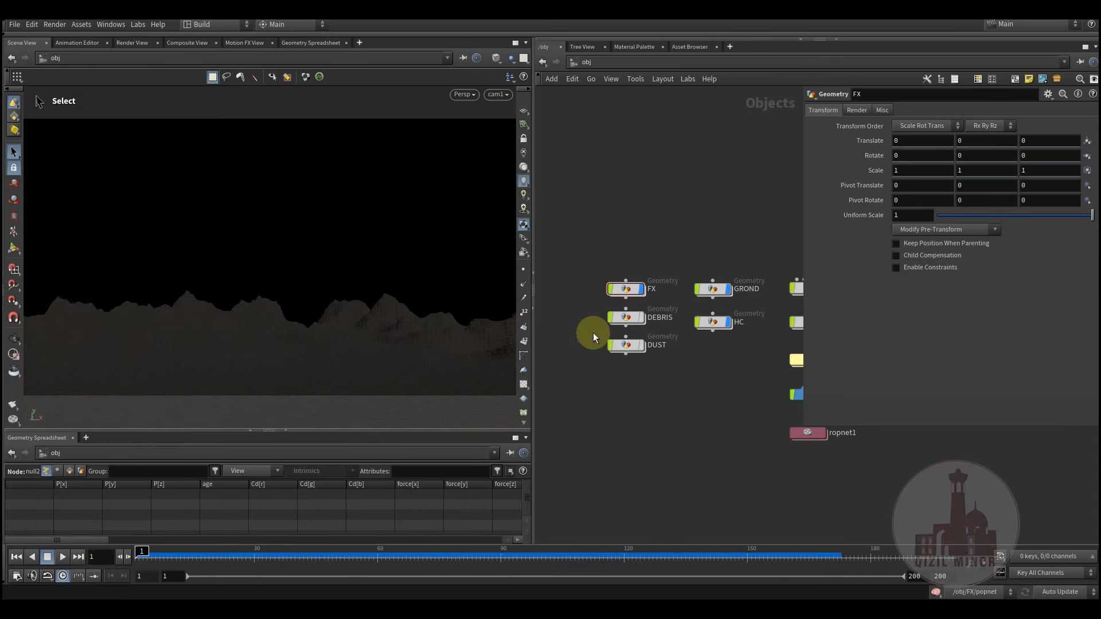
- Reopen the FX network and display the attribtransfer1 node
{"action": "double_click", "coordinate": [628, 290]}
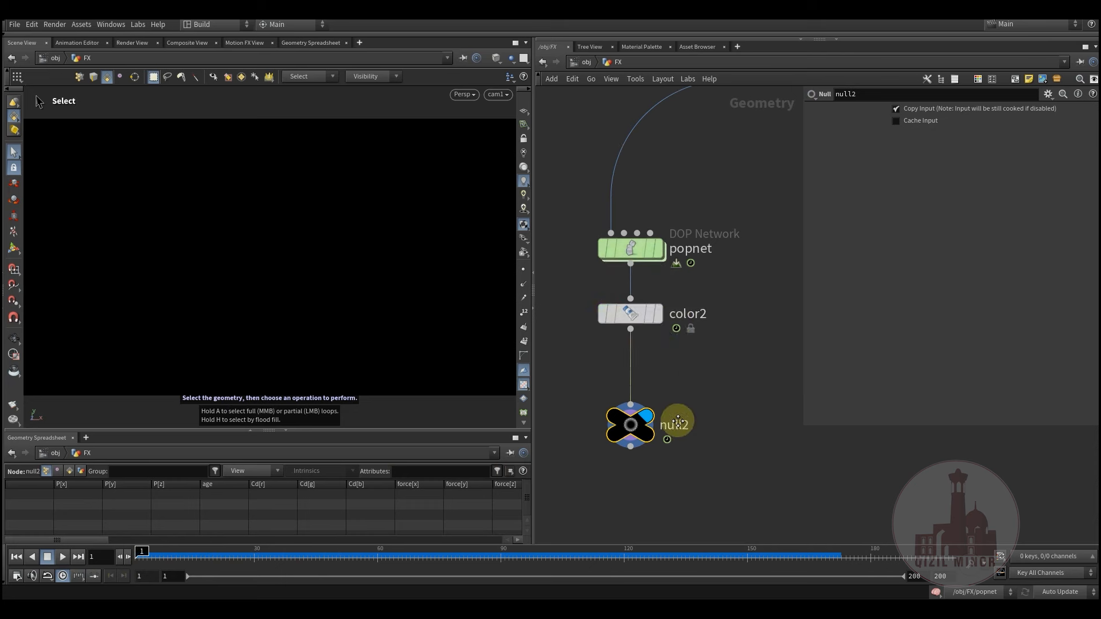
{"action": "scroll", "coordinate": [701, 402], "scroll_direction": "down", "scroll_amount": 3}
{"action": "middle_click_drag", "start_coordinate": [727, 352], "coordinate": [550, 400]}
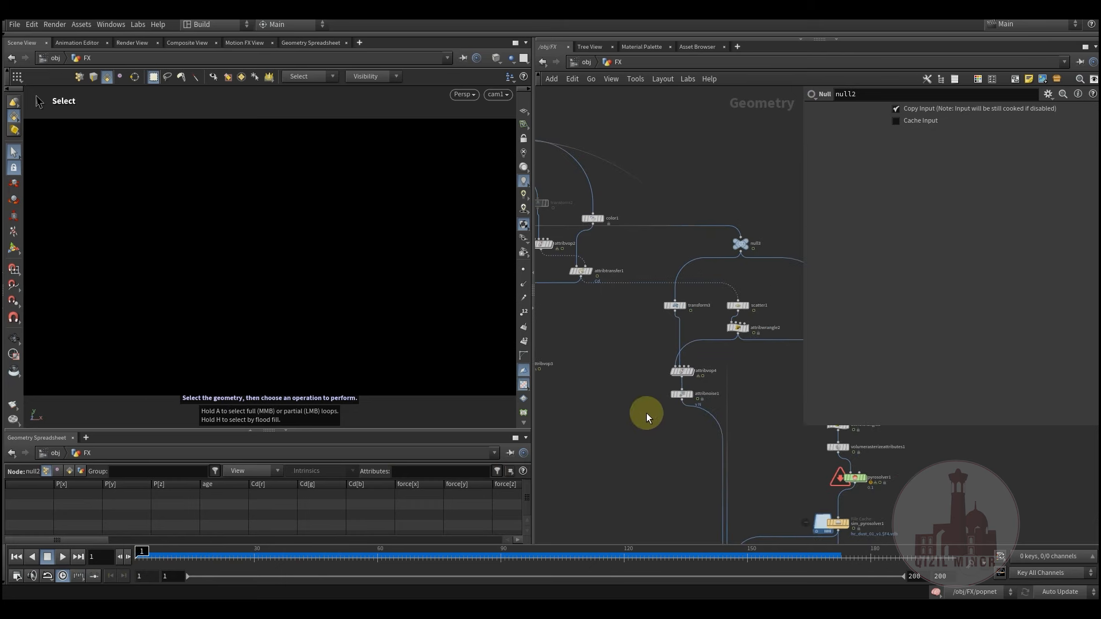
{"action": "middle_click_drag", "start_coordinate": [645, 413], "coordinate": [573, 374]}
{"action": "scroll", "coordinate": [675, 218], "scroll_direction": "up", "scroll_amount": 3}
{"action": "scroll", "coordinate": [706, 243], "scroll_direction": "down", "scroll_amount": 5}
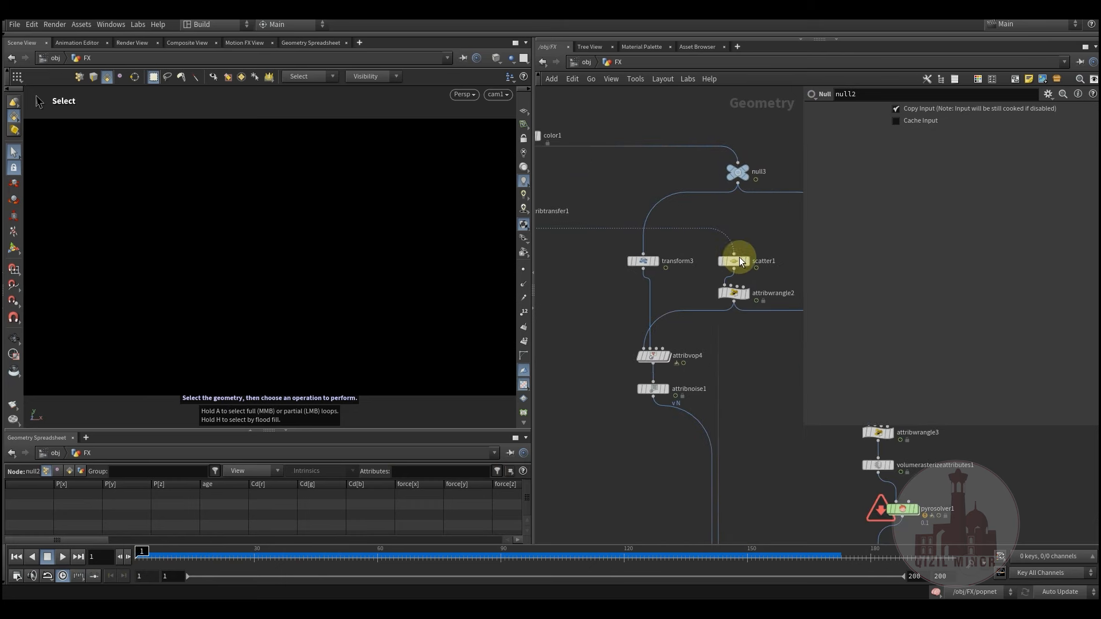
{"action": "scroll", "coordinate": [659, 290], "scroll_direction": "up", "scroll_amount": 6}
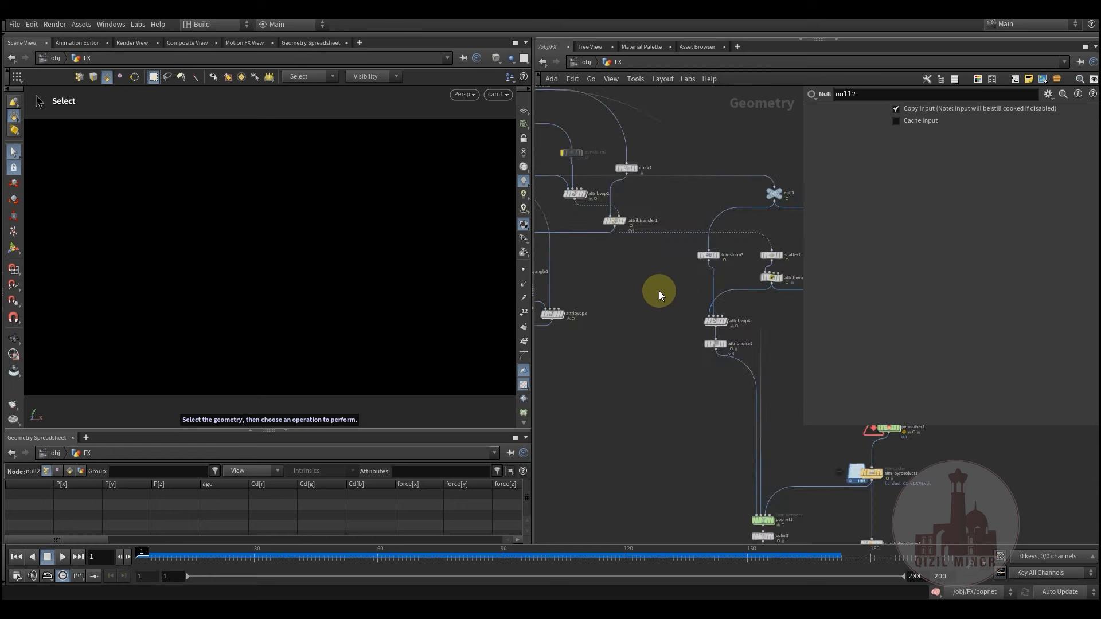
{"action": "left_click", "coordinate": [568, 279]}
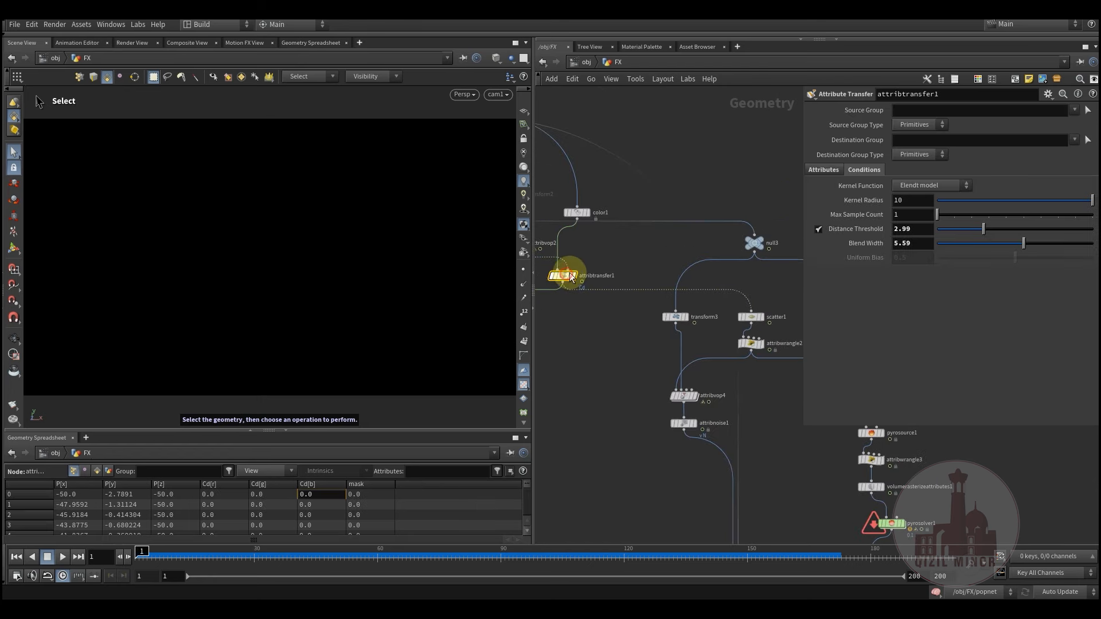
{"action": "left_click", "coordinate": [579, 264]}
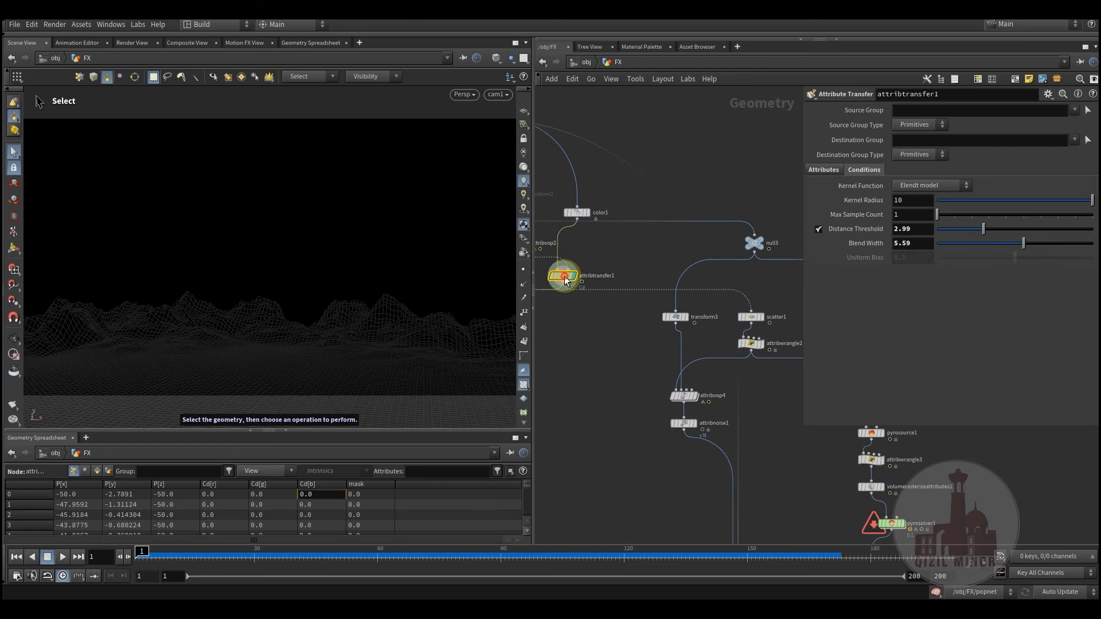
- Leave the camera view and scrub to frame 48 to examine the red colour transferred to the ground beneath the rotor
{"action": "middle_click_drag", "start_coordinate": [273, 326], "coordinate": [336, 219], "text": "alt"}
{"action": "left_click_drag", "start_coordinate": [336, 219], "coordinate": [225, 298]}
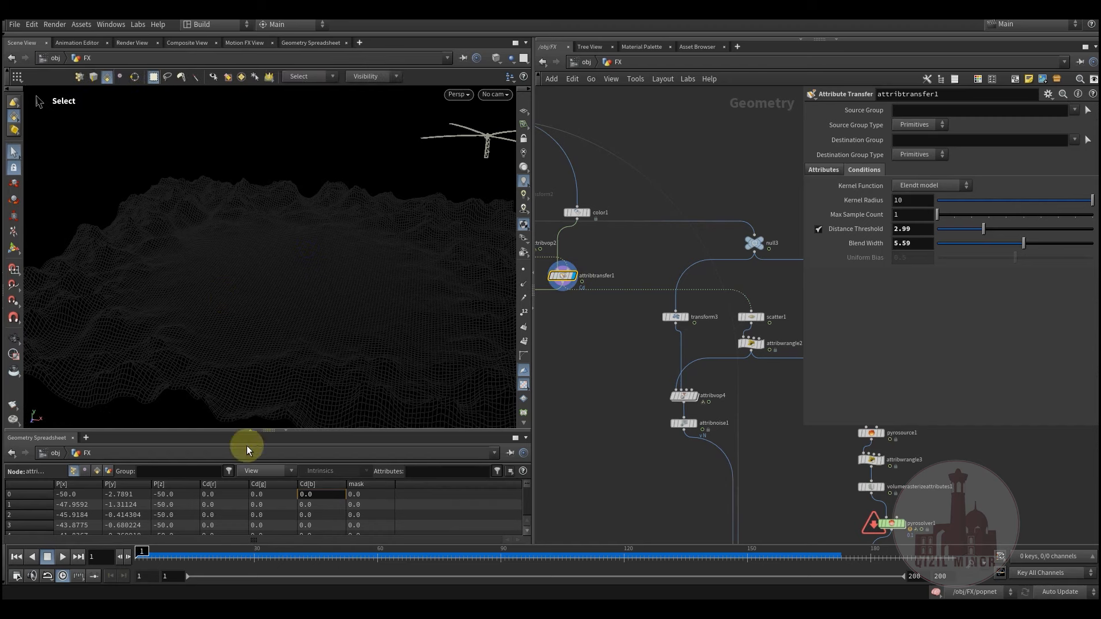
{"action": "left_click_drag", "start_coordinate": [222, 554], "coordinate": [329, 570]}
{"action": "left_click_drag", "start_coordinate": [284, 276], "coordinate": [388, 248], "text": "alt"}
{"action": "scroll", "coordinate": [388, 248], "scroll_direction": "up", "scroll_amount": 4, "text": "alt"}
{"action": "middle_click_drag", "start_coordinate": [608, 315], "coordinate": [657, 347]}
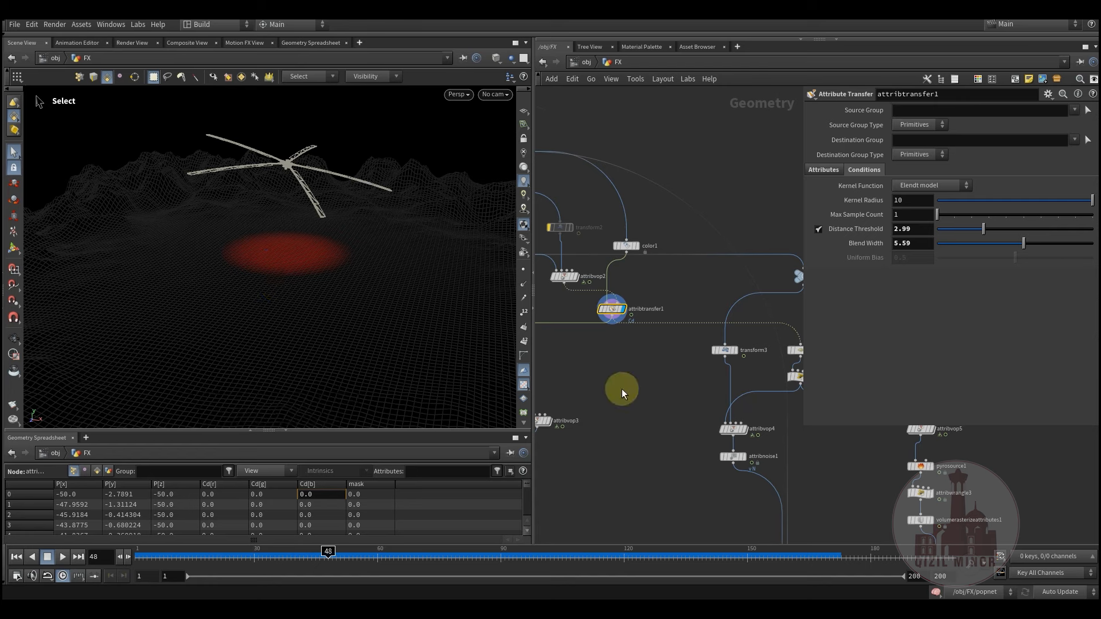
- Display the scatter1 node fed by attribtransfer1 to view its scattered points
{"action": "middle_click_drag", "start_coordinate": [634, 397], "coordinate": [520, 331]}
{"action": "left_click", "coordinate": [697, 272]}
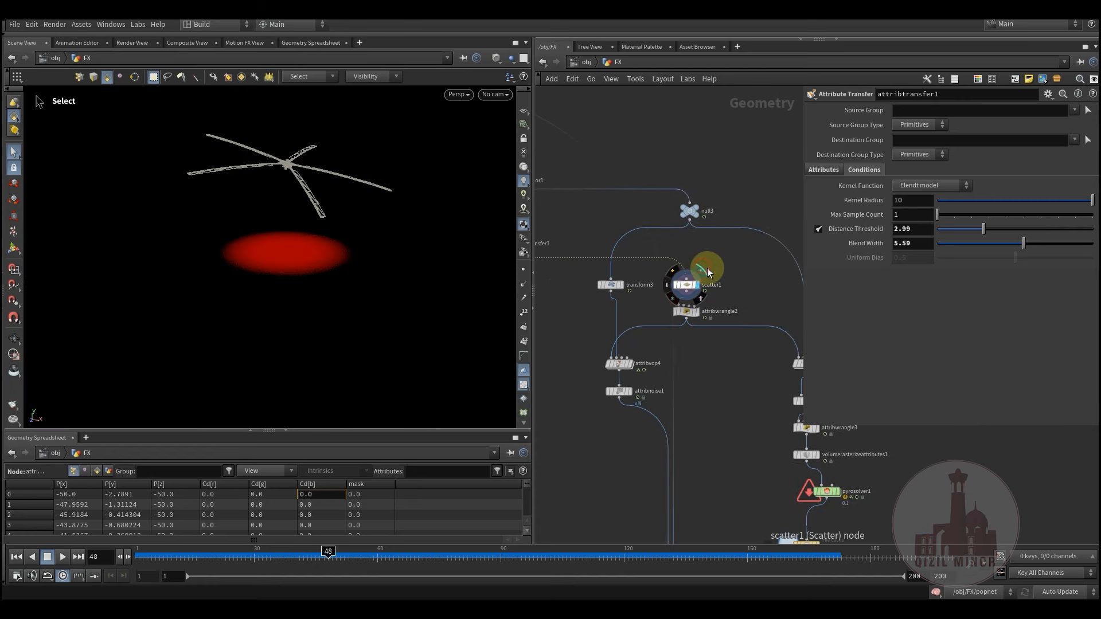
{"action": "middle_click_drag", "start_coordinate": [707, 267], "coordinate": [731, 242]}
{"action": "scroll", "coordinate": [705, 284], "scroll_direction": "up", "scroll_amount": 3}
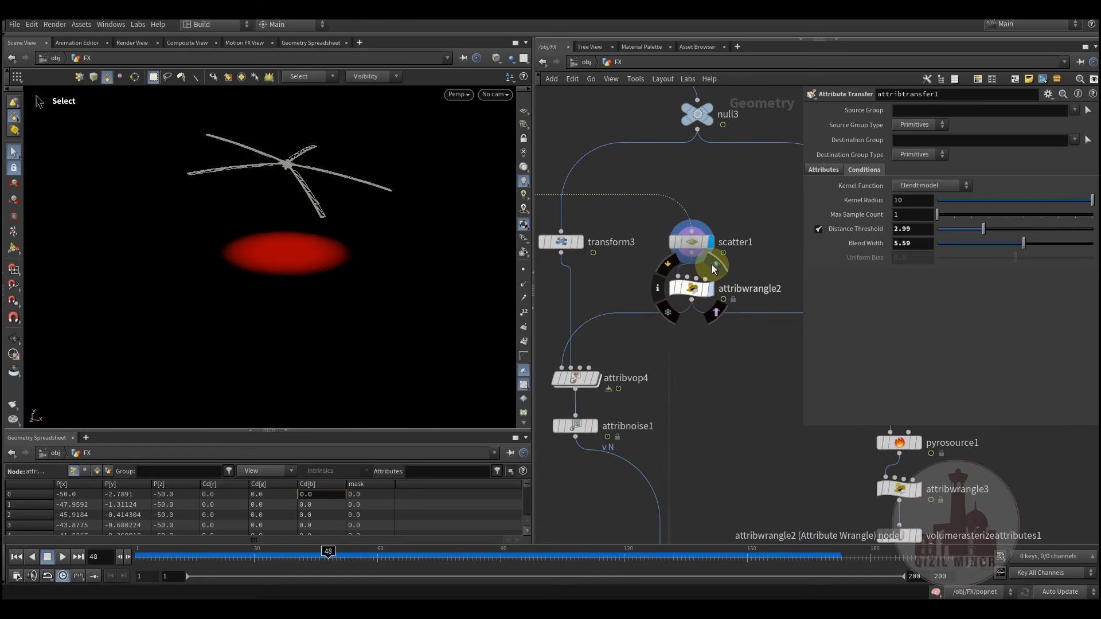
- Display attribwrangle2, and inspect scatter1's Density Attribute and the wrangle's point-removal code
{"action": "left_click", "coordinate": [691, 290]}
{"action": "left_click", "coordinate": [732, 263]}
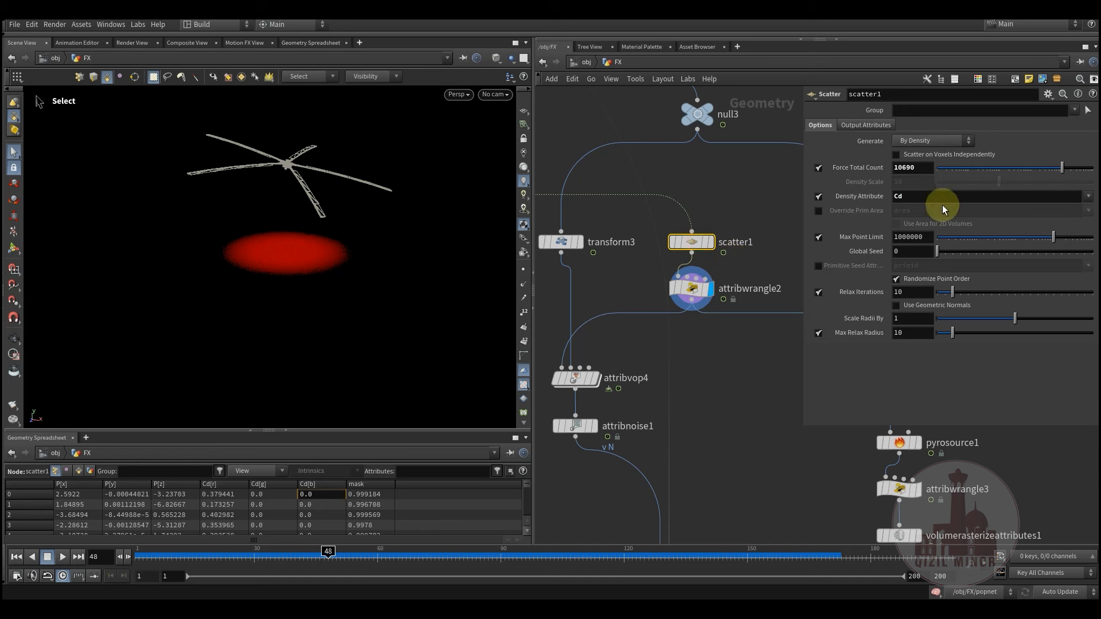
{"action": "left_click_drag", "start_coordinate": [928, 201], "coordinate": [878, 202]}
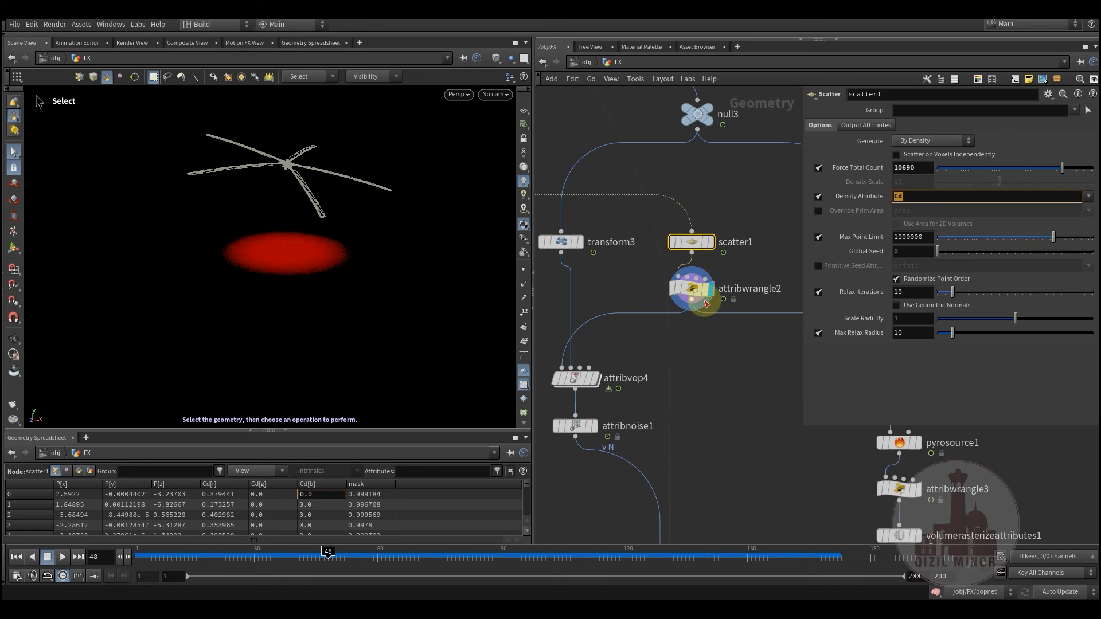
{"action": "left_click", "coordinate": [691, 288]}
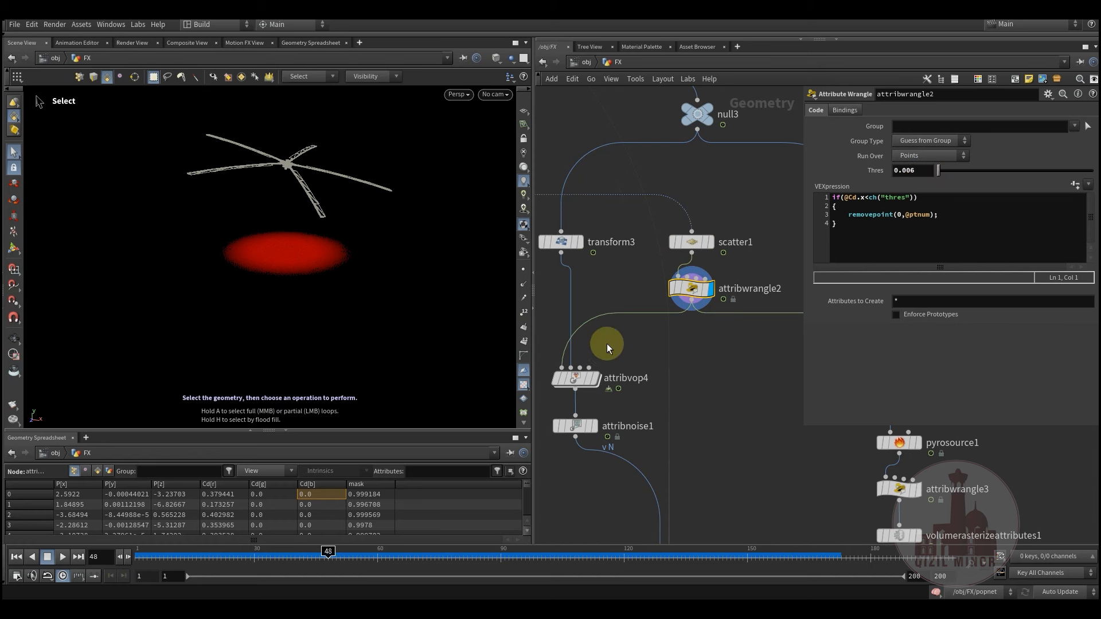
- Display transform3 and examine its Translate values, its single point and the upstream nodes feeding it
{"action": "middle_click_drag", "start_coordinate": [618, 347], "coordinate": [681, 351]}
{"action": "middle_click_drag", "start_coordinate": [609, 319], "coordinate": [610, 256]}
{"action": "left_click", "coordinate": [645, 259]}
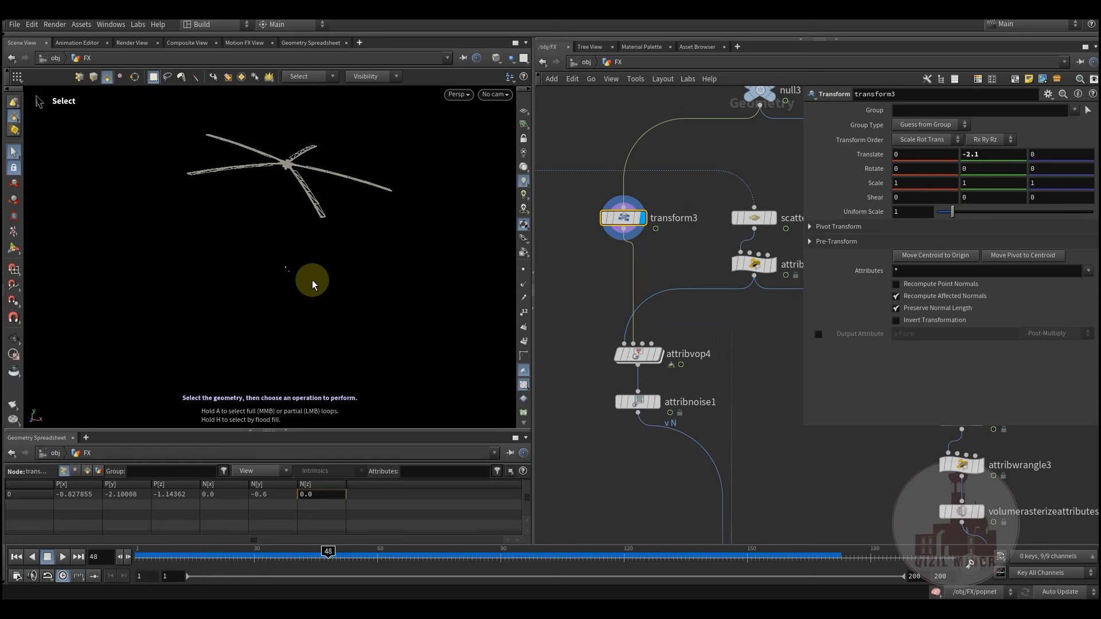
{"action": "scroll", "coordinate": [611, 278], "scroll_direction": "down", "scroll_amount": 6}
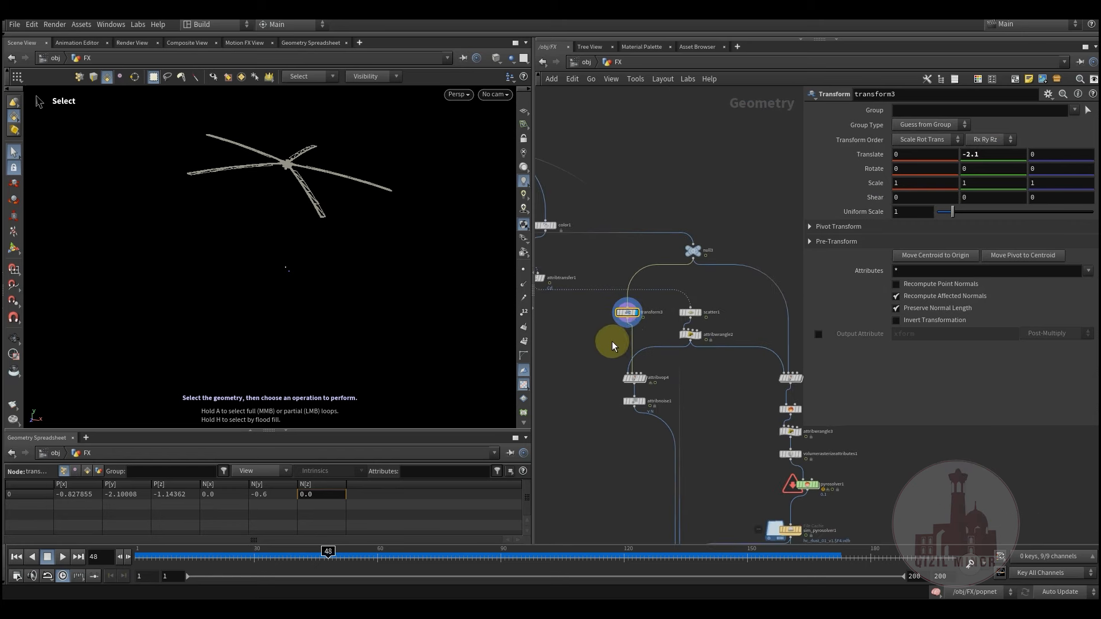
{"action": "scroll", "coordinate": [669, 291], "scroll_direction": "up", "scroll_amount": 4}
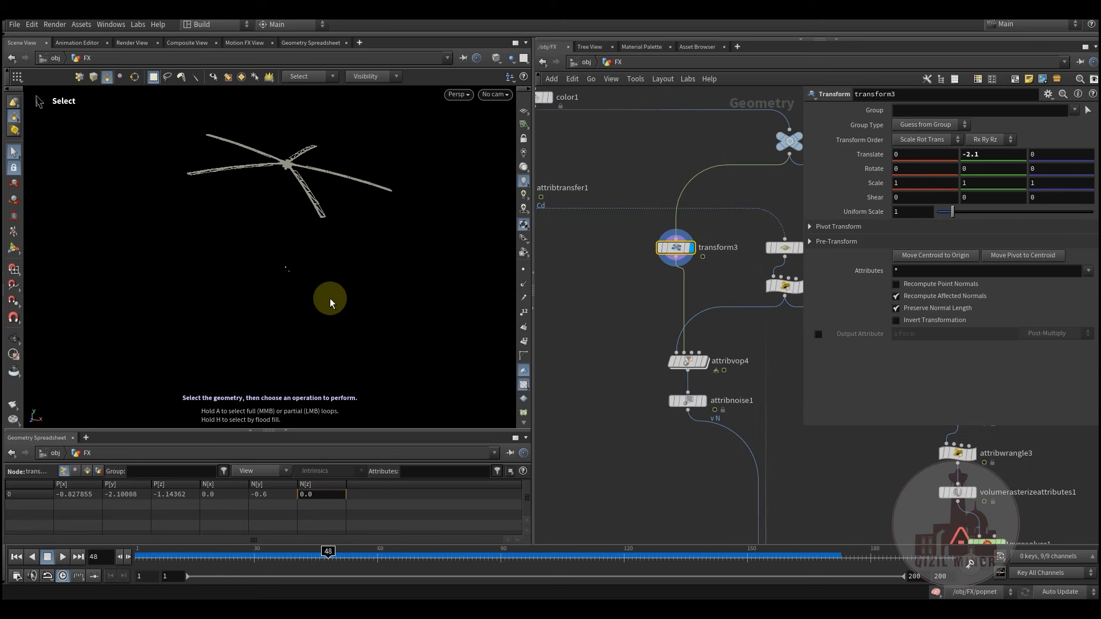
{"action": "scroll", "coordinate": [644, 398], "scroll_direction": "down", "scroll_amount": 3}
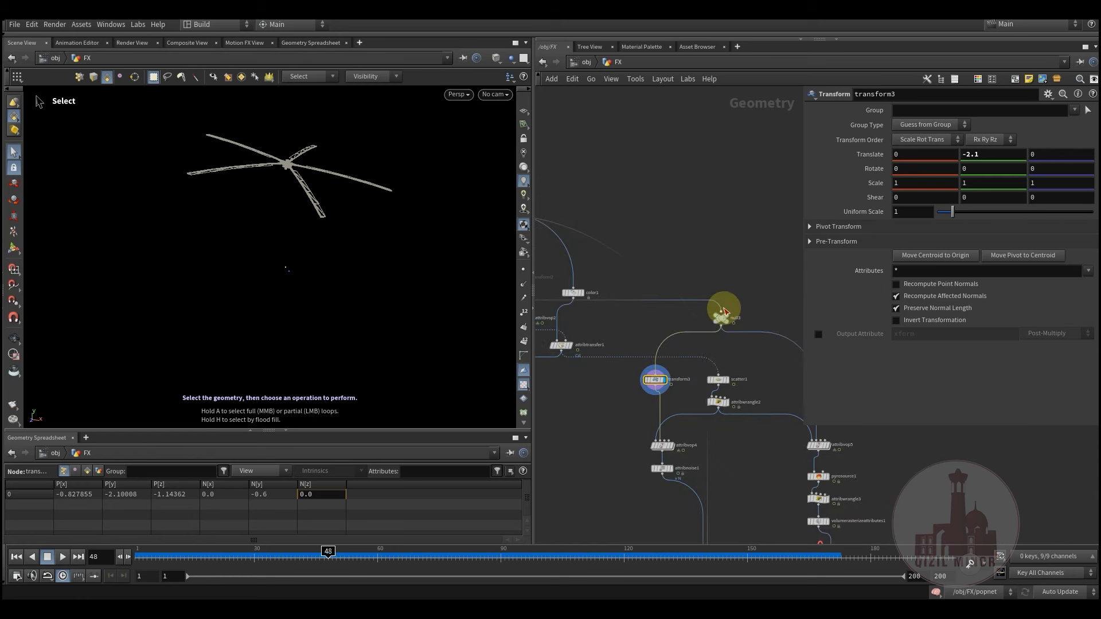
{"action": "middle_click_drag", "start_coordinate": [634, 369], "coordinate": [791, 408]}
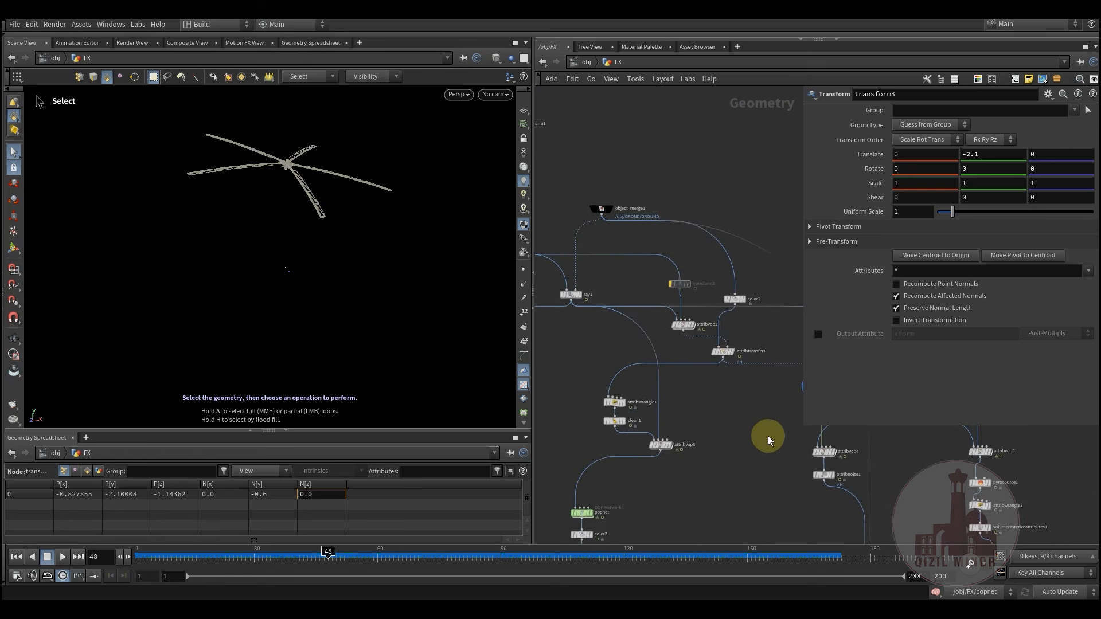
{"action": "scroll", "coordinate": [636, 350], "scroll_direction": "up", "scroll_amount": 5}
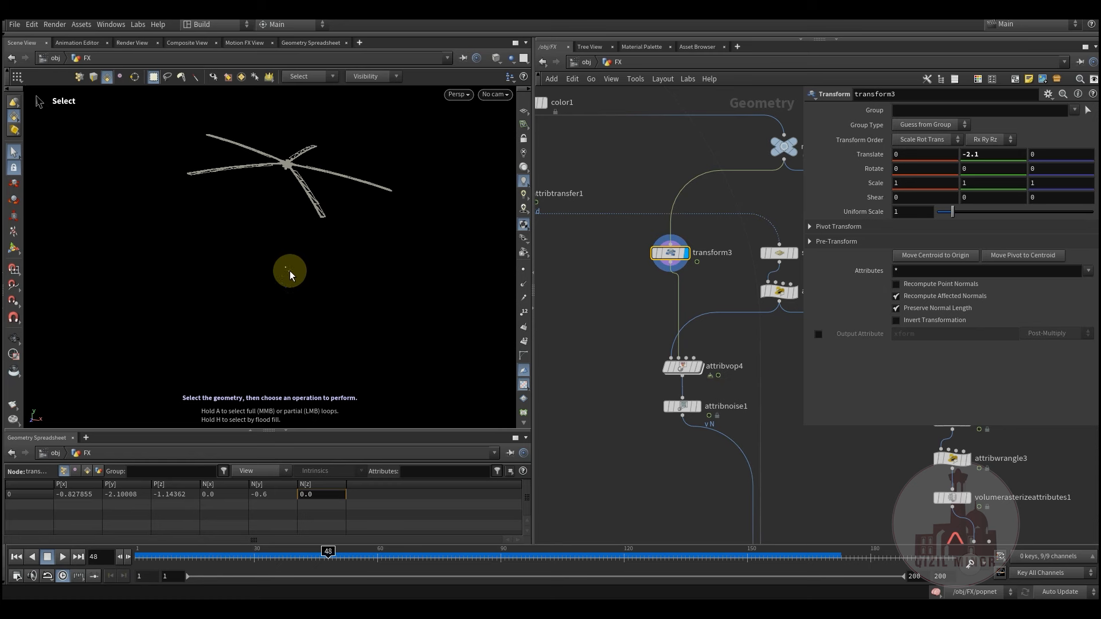
- Display and select attribvop4 below transform3 to check its settings and point attributes
{"action": "middle_click_drag", "start_coordinate": [611, 330], "coordinate": [594, 299]}
{"action": "scroll", "coordinate": [648, 344], "scroll_direction": "up", "scroll_amount": 3}
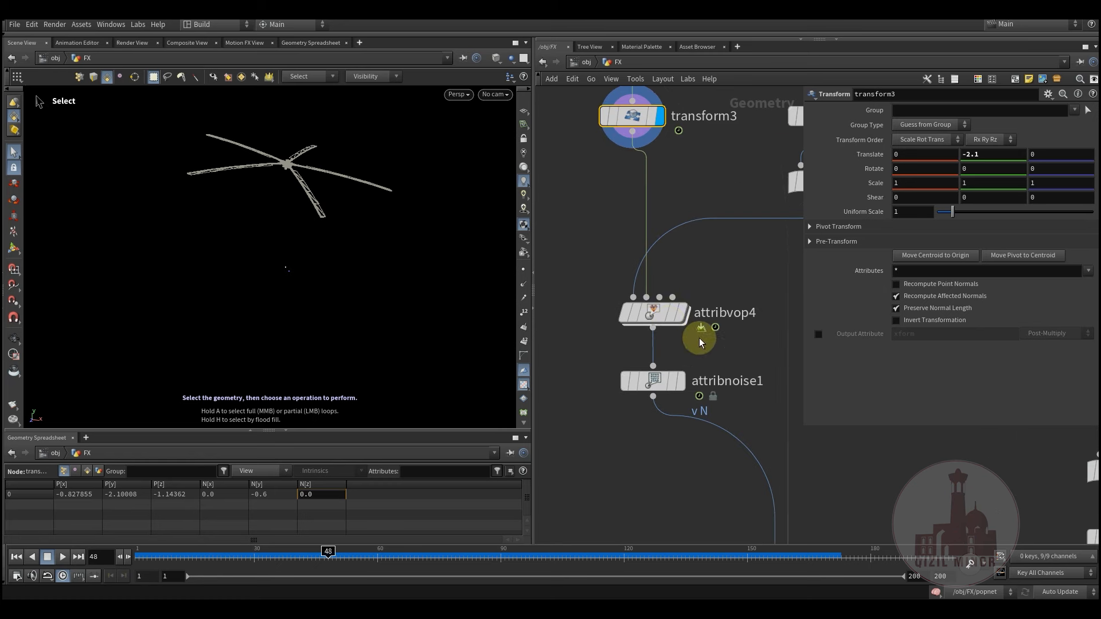
{"action": "mouse_move", "coordinate": [685, 298]}
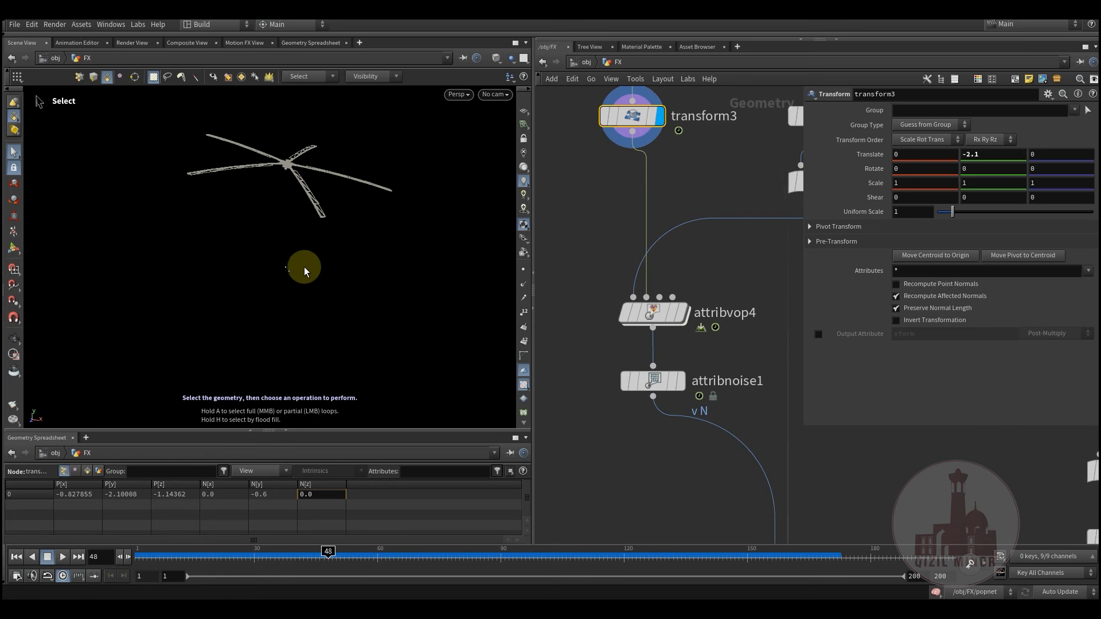
{"action": "left_click", "coordinate": [691, 292]}
{"action": "left_click", "coordinate": [665, 312]}
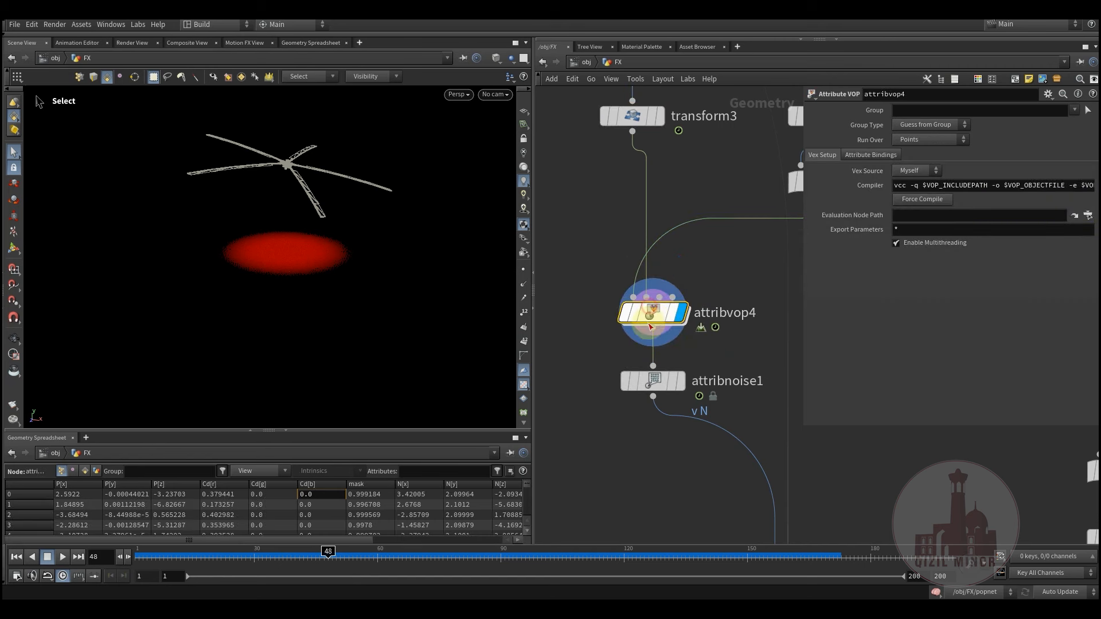
- Open attribvop4's VEX network and examine how importpoint1 and geometryvopglobal1 feed subtract1 and the geometry output
{"action": "middle_click_drag", "start_coordinate": [598, 266], "coordinate": [594, 293]}
{"action": "double_click", "coordinate": [642, 338]}
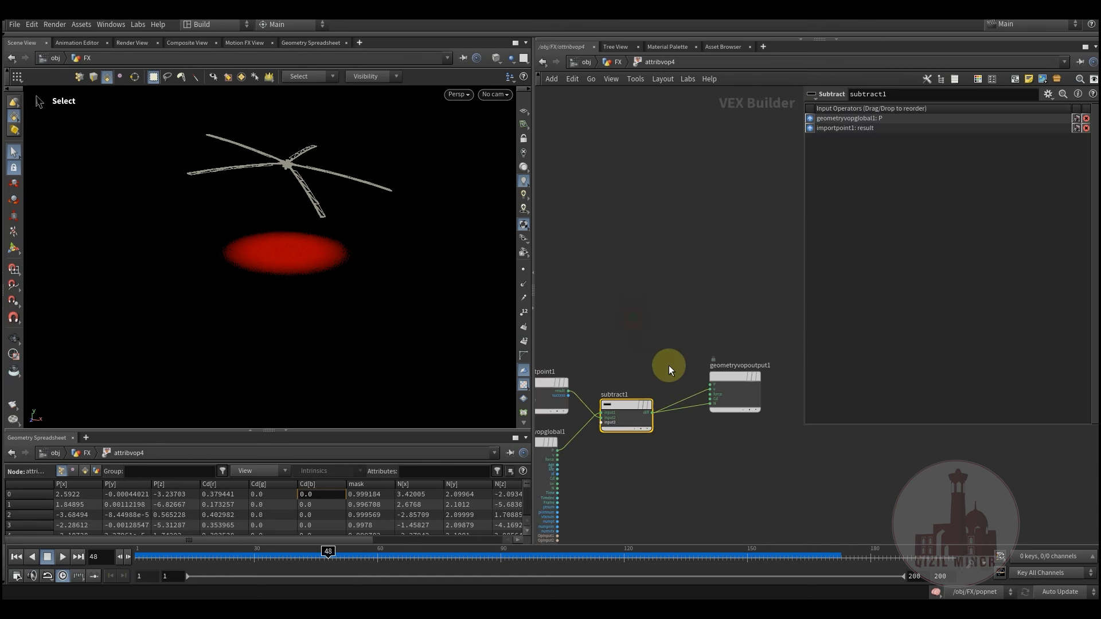
{"action": "middle_click_drag", "start_coordinate": [669, 364], "coordinate": [734, 259]}
{"action": "left_click_drag", "start_coordinate": [621, 421], "coordinate": [621, 421]}
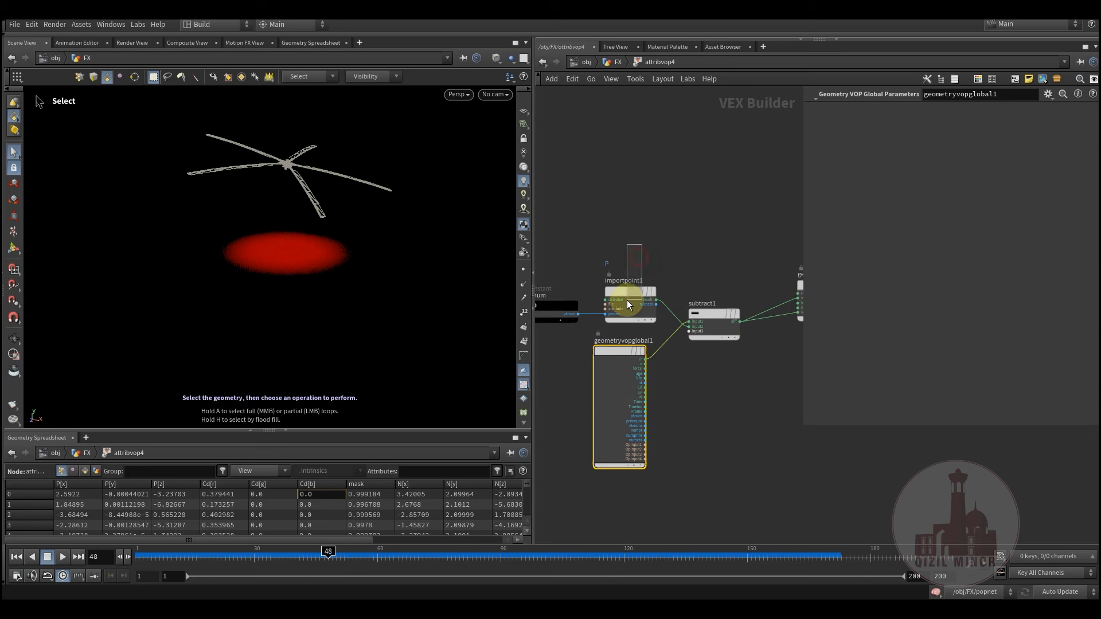
{"action": "left_click_drag", "start_coordinate": [627, 302], "coordinate": [627, 301]}
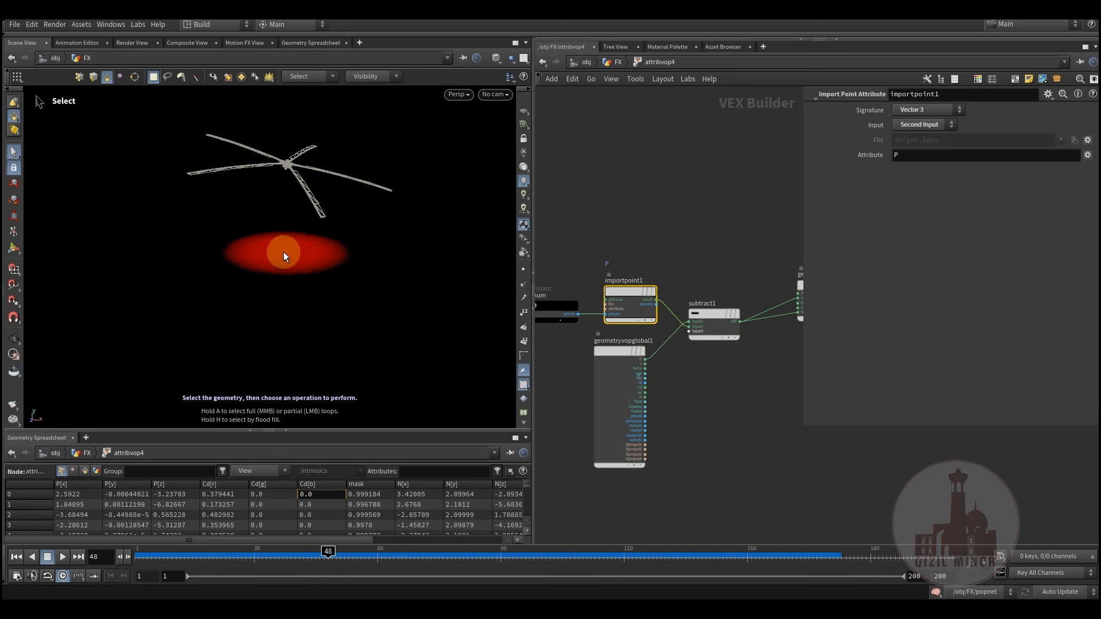
{"action": "middle_click_drag", "start_coordinate": [685, 256], "coordinate": [652, 245]}
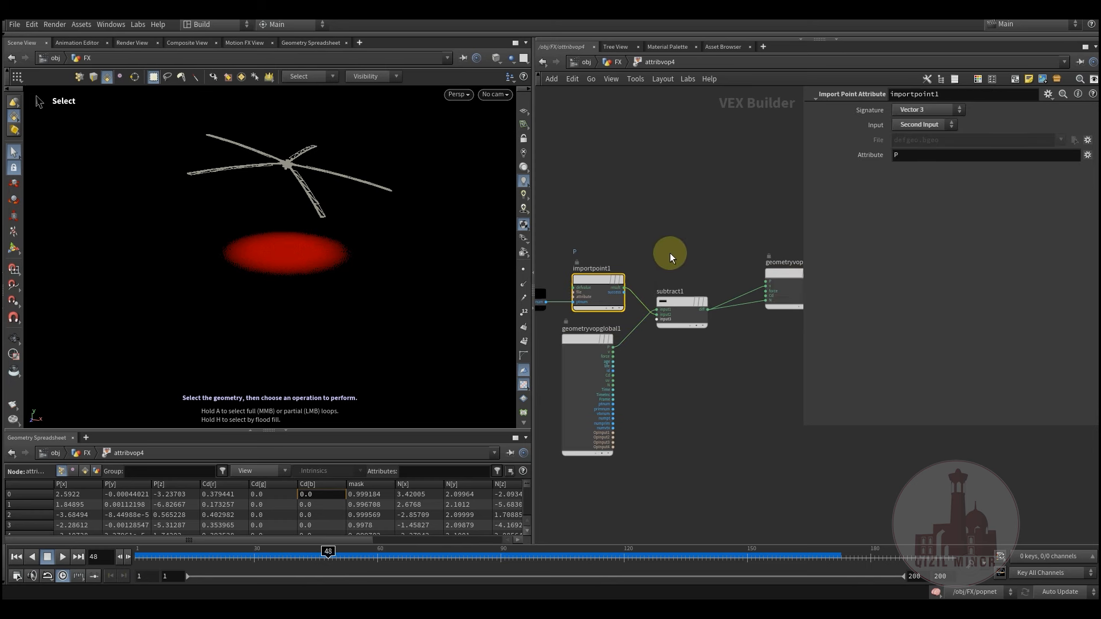
{"action": "left_click_drag", "start_coordinate": [670, 253], "coordinate": [704, 353]}
{"action": "middle_click_drag", "start_coordinate": [771, 312], "coordinate": [721, 330]}
{"action": "scroll", "coordinate": [721, 330], "scroll_direction": "up", "scroll_amount": 3}
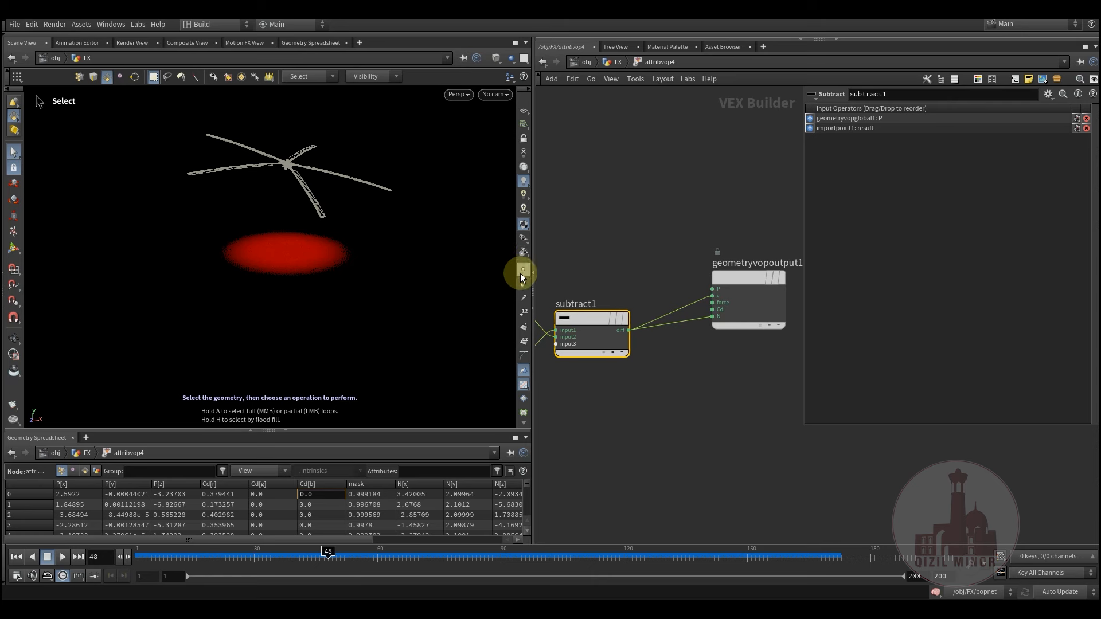
- Show point normals in the viewport, orbit around the red point disc, and return to the FX network
{"action": "left_click", "coordinate": [520, 272]}
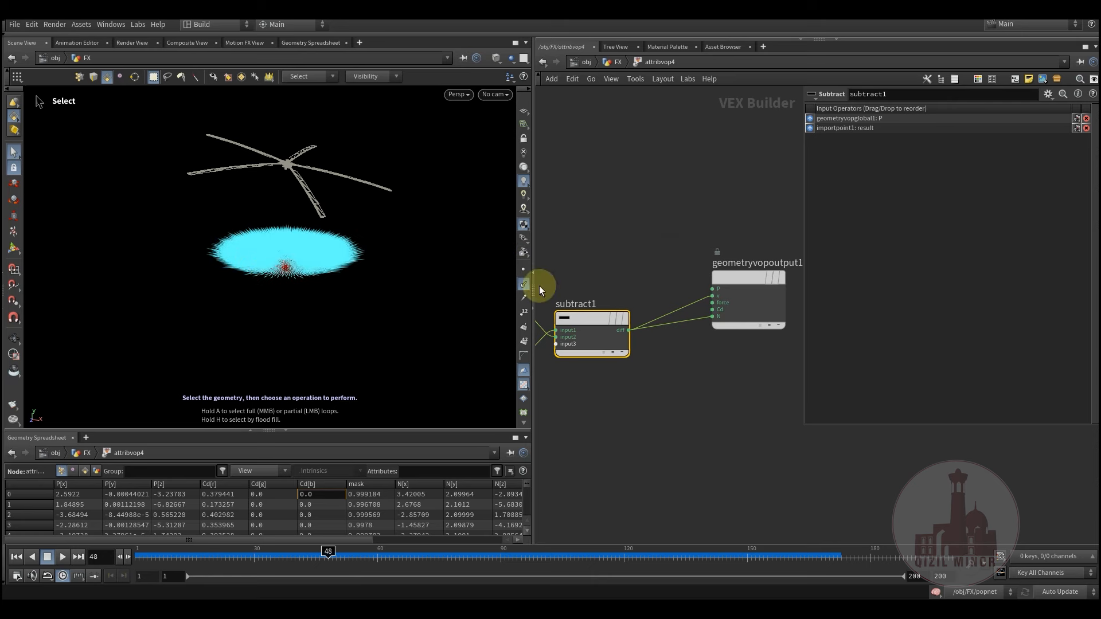
{"action": "key", "text": "Escape"}
{"action": "left_click_drag", "start_coordinate": [298, 270], "coordinate": [315, 294]}
{"action": "key", "text": "s"}
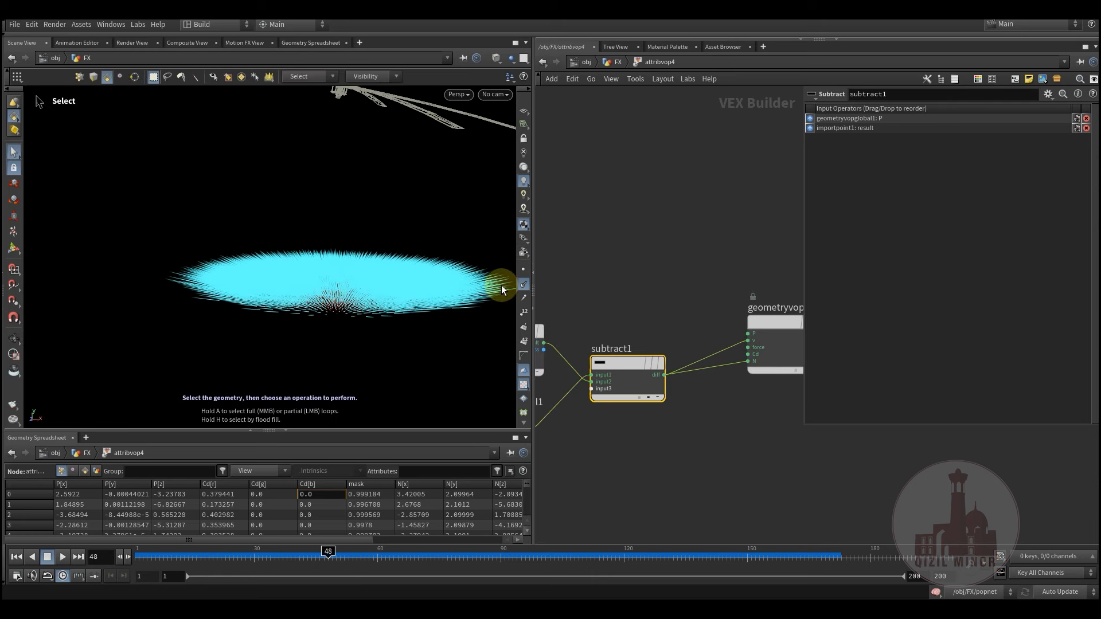
{"action": "left_click", "coordinate": [620, 64]}
- Bypass transform3 and orbit the viewport to view the normals without its offset
{"action": "mouse_move", "coordinate": [655, 231]}
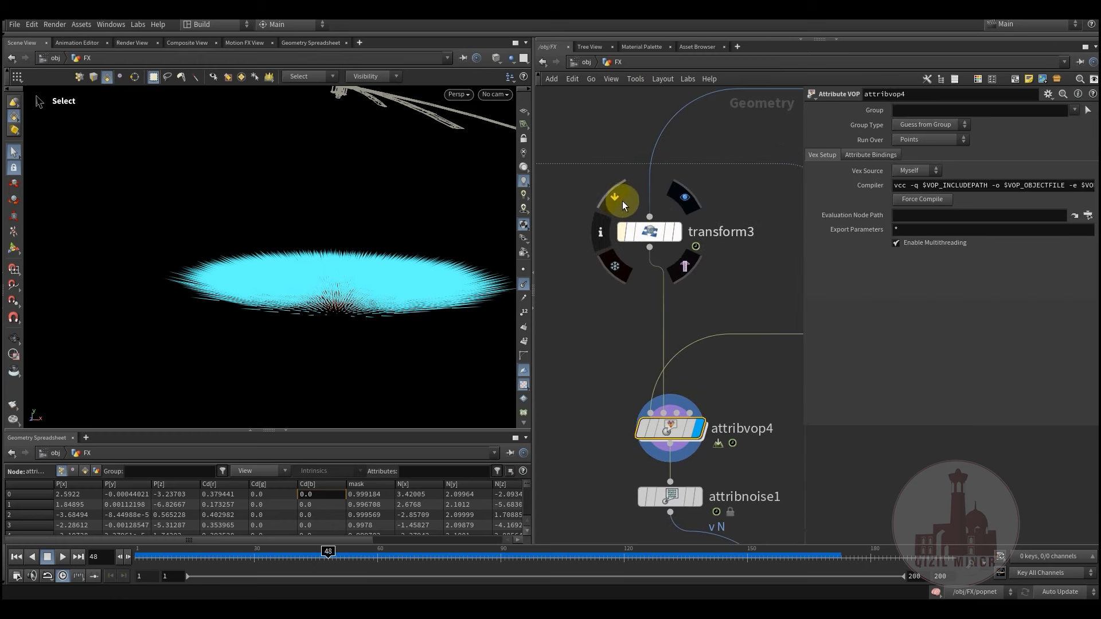
{"action": "left_click", "coordinate": [623, 205]}
{"action": "key", "text": "Escape"}
{"action": "left_click_drag", "start_coordinate": [363, 288], "coordinate": [351, 301]}
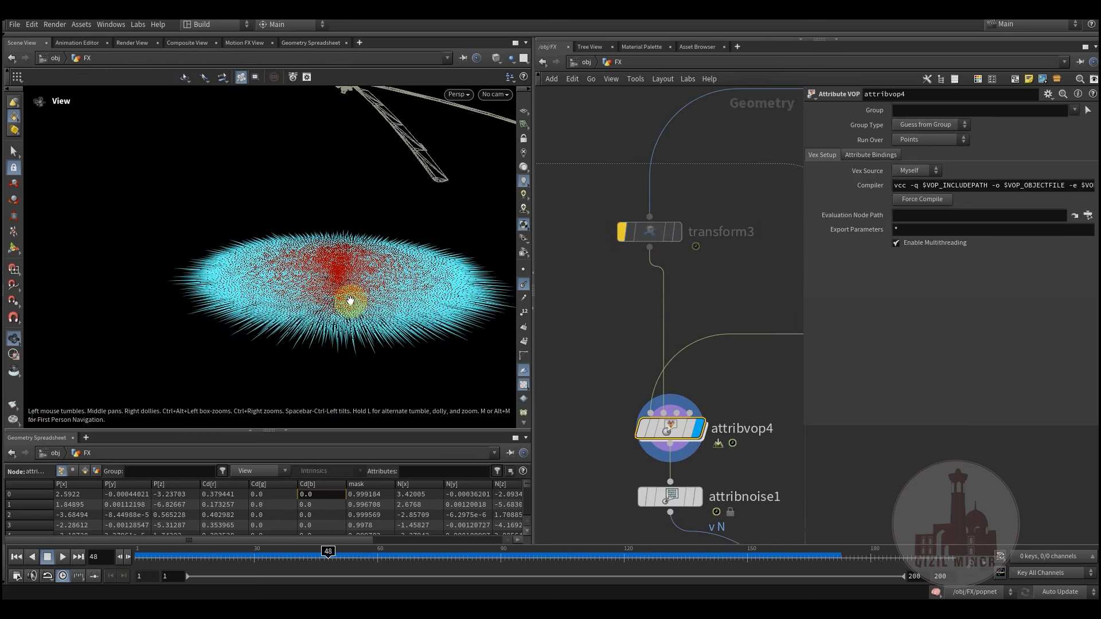
{"action": "key", "text": "s"}
{"action": "left_click", "coordinate": [116, 295]}
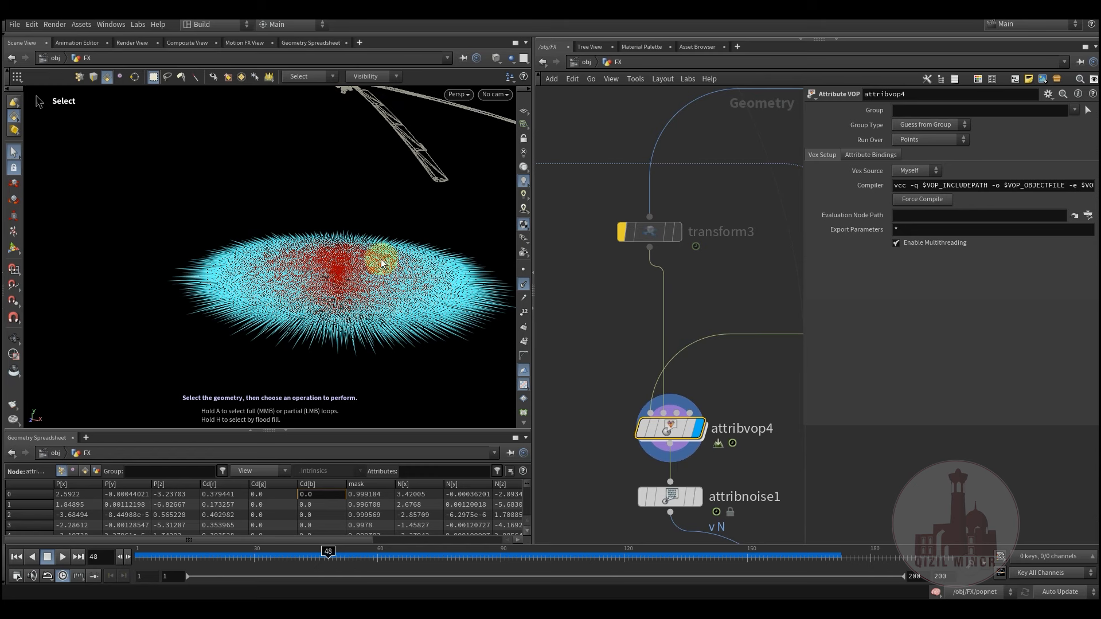
- Re-enable transform3 and check the normals' direction from a lower viewing angle
{"action": "mouse_move", "coordinate": [660, 229]}
{"action": "left_click", "coordinate": [608, 194]}
{"action": "key", "text": "Escape"}
{"action": "mouse_move", "coordinate": [283, 273]}
{"action": "left_mouse_down"}
{"action": "mouse_move", "coordinate": [307, 259]}
{"action": "mouse_move", "coordinate": [275, 284]}
{"action": "left_mouse_up"}
{"action": "key", "text": "s"}
{"action": "left_click", "coordinate": [156, 205]}
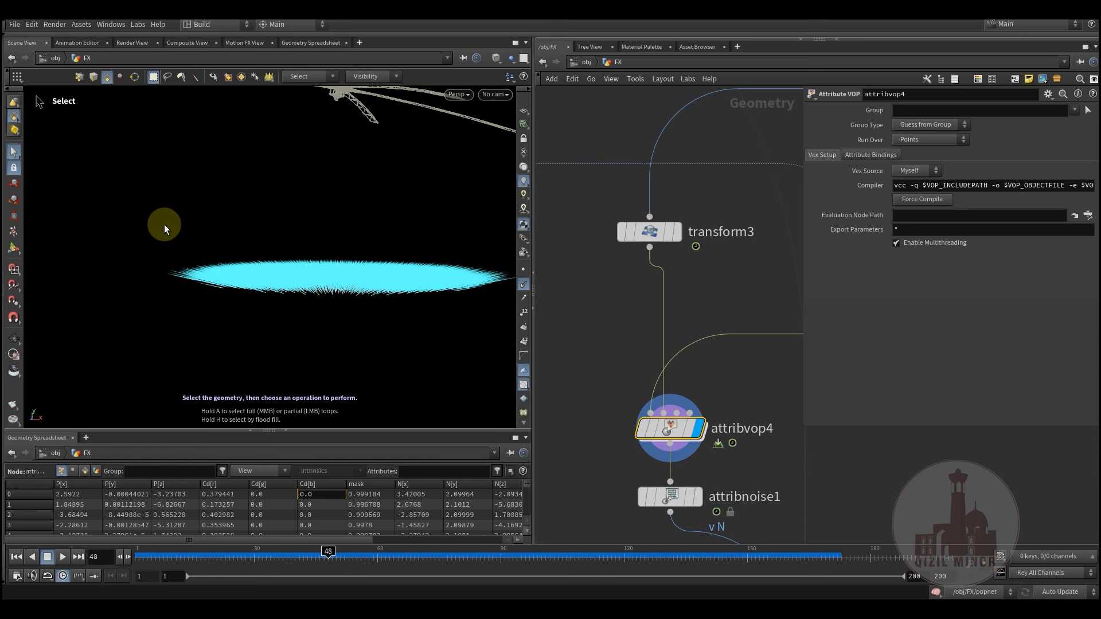
- Display and select attribnoise1 below attribvop4, and inspect the noisy normals in the viewport
{"action": "middle_click_drag", "start_coordinate": [614, 344], "coordinate": [610, 245]}
{"action": "mouse_move", "coordinate": [680, 403]}
{"action": "left_click", "coordinate": [701, 363]}
{"action": "left_click", "coordinate": [666, 395]}
{"action": "left_click_drag", "start_coordinate": [326, 290], "coordinate": [329, 308], "text": "alt"}
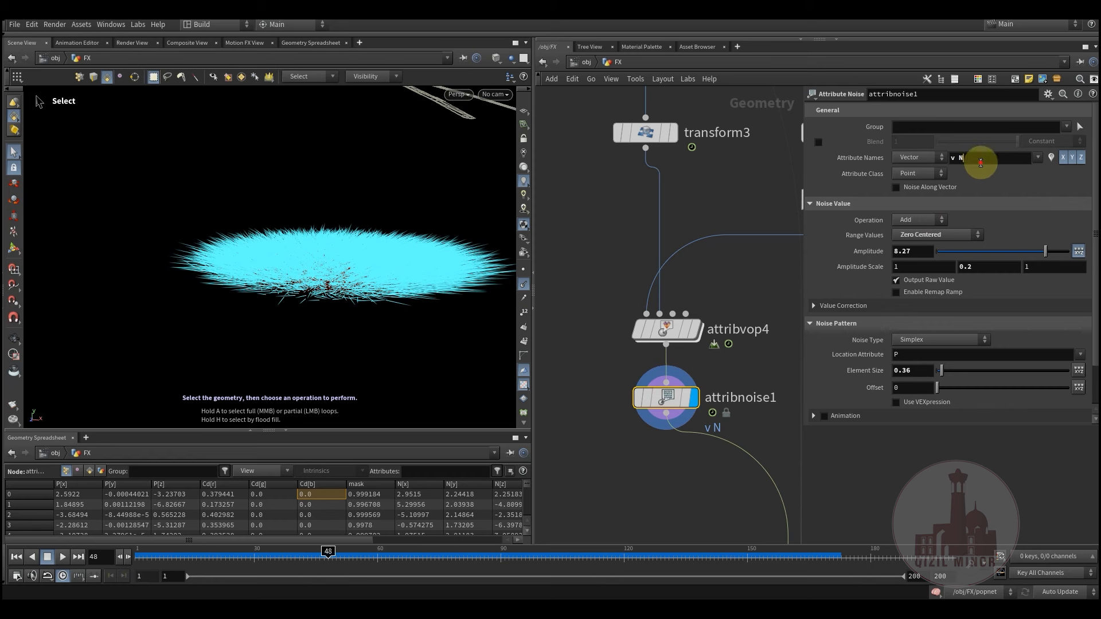
- Clear attribnoise1's Attribute Names to compare the normals without noise
{"action": "left_click_drag", "start_coordinate": [980, 163], "coordinate": [942, 169]}
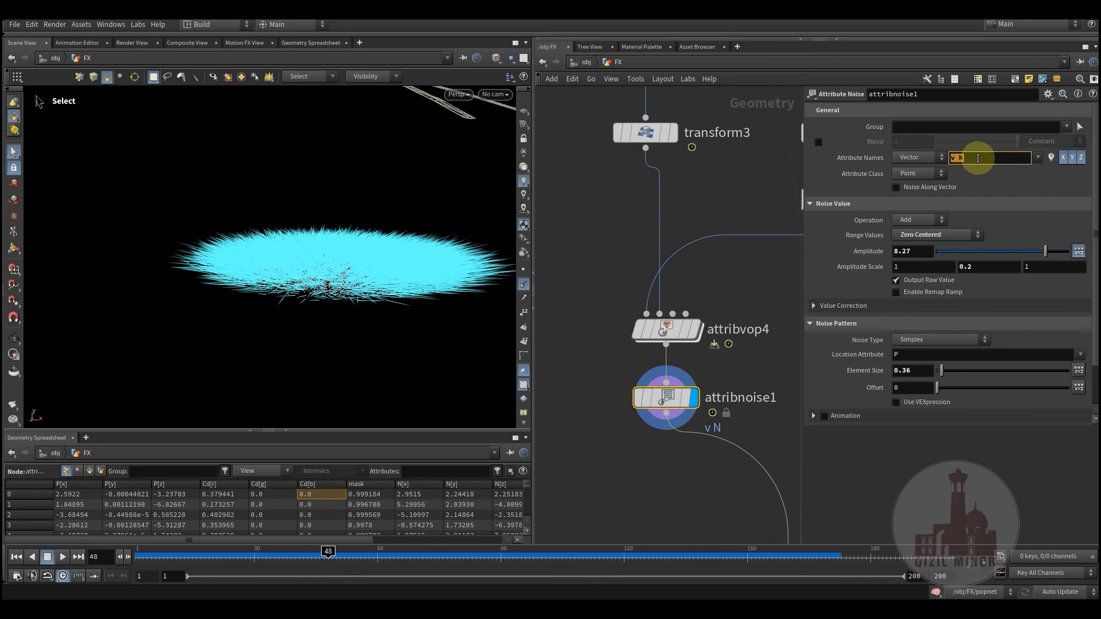
{"action": "key", "text": "BackSpace"}
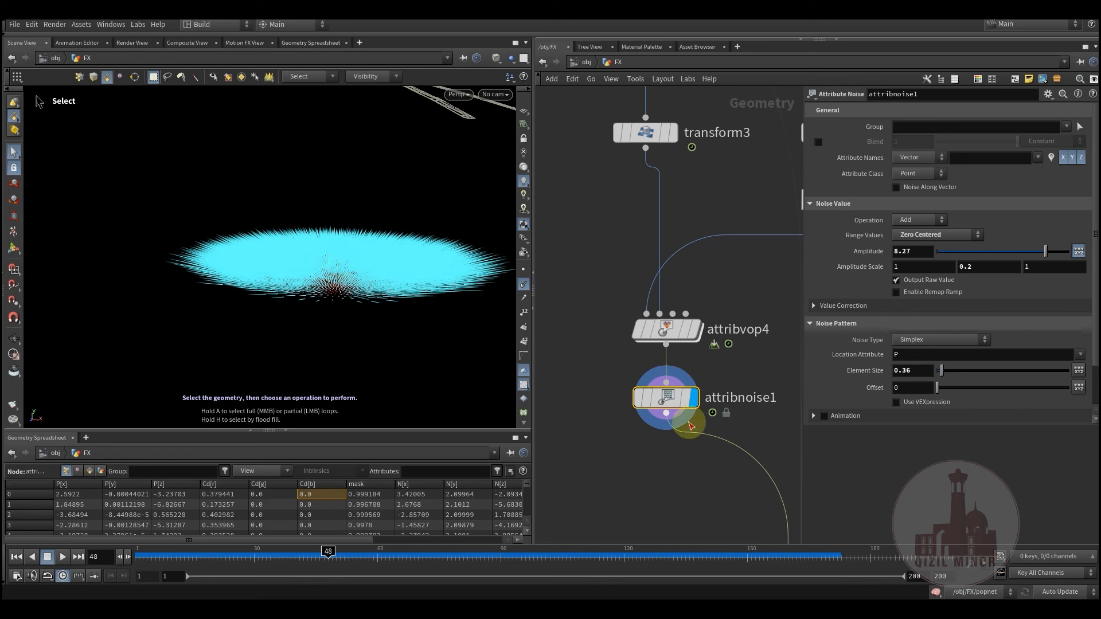
{"action": "mouse_move", "coordinate": [672, 484]}
{"action": "middle_mouse_down"}
{"action": "mouse_move", "coordinate": [675, 452]}
{"action": "mouse_move", "coordinate": [666, 474]}
{"action": "middle_mouse_up"}
- Set attribnoise1's Attribute Names to v N again
{"action": "key", "text": "ctrl+z"}
{"action": "key", "text": "ctrl+z"}
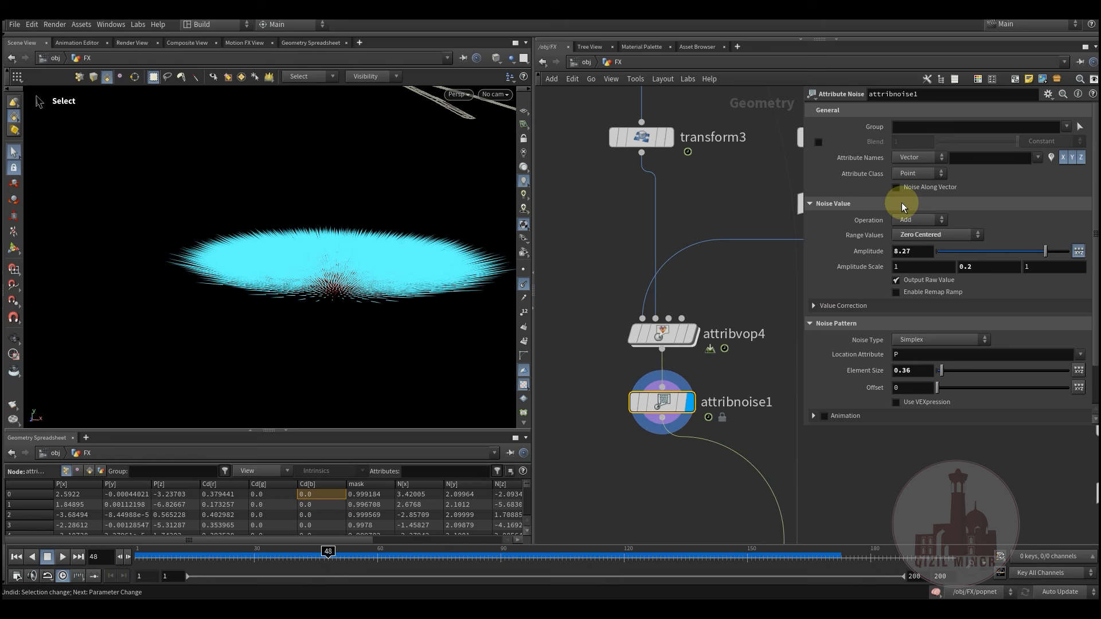
{"action": "left_click", "coordinate": [978, 164]}
{"action": "type", "text": "v N"}
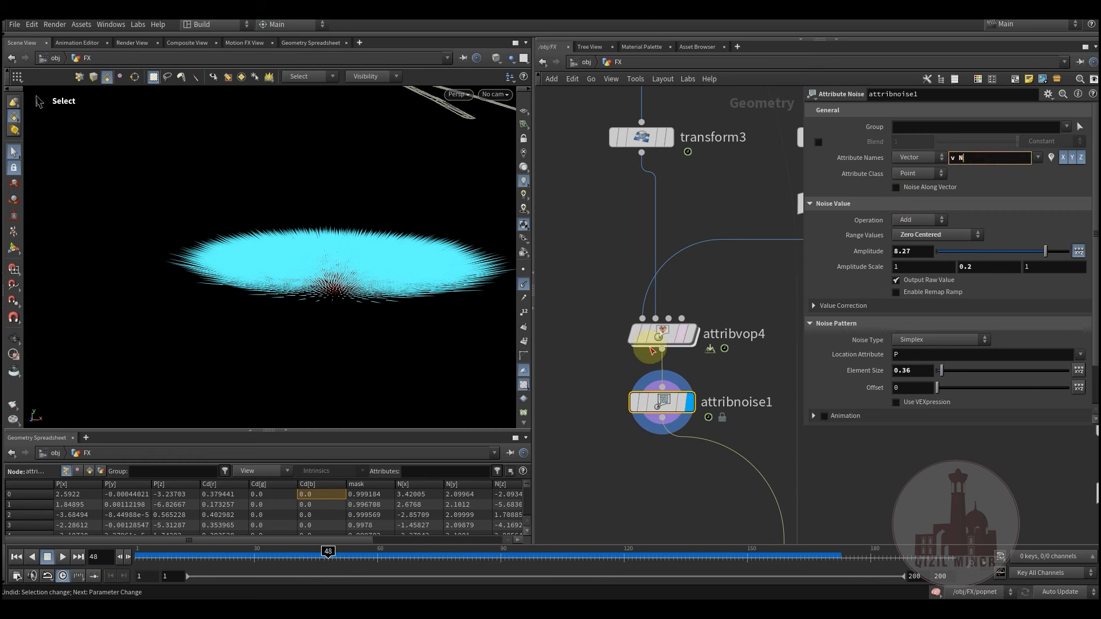
{"action": "left_click", "coordinate": [609, 280]}
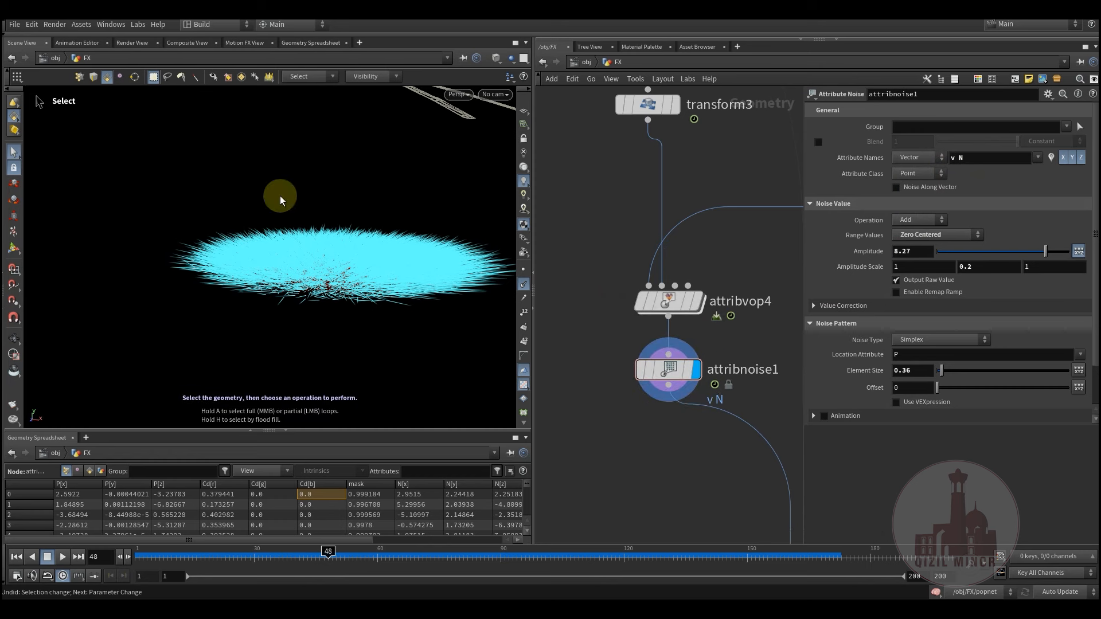
- Add a Null node between attribwrangle2 and popnet1, and insert it into the long vertical wire feeding popnet1
{"action": "middle_click_drag", "start_coordinate": [635, 432], "coordinate": [675, 238]}
{"action": "scroll", "coordinate": [637, 356], "scroll_direction": "down", "scroll_amount": 5}
{"action": "scroll", "coordinate": [620, 426], "scroll_direction": "down", "scroll_amount": 2}
{"action": "middle_click_drag", "start_coordinate": [682, 295], "coordinate": [679, 318]}
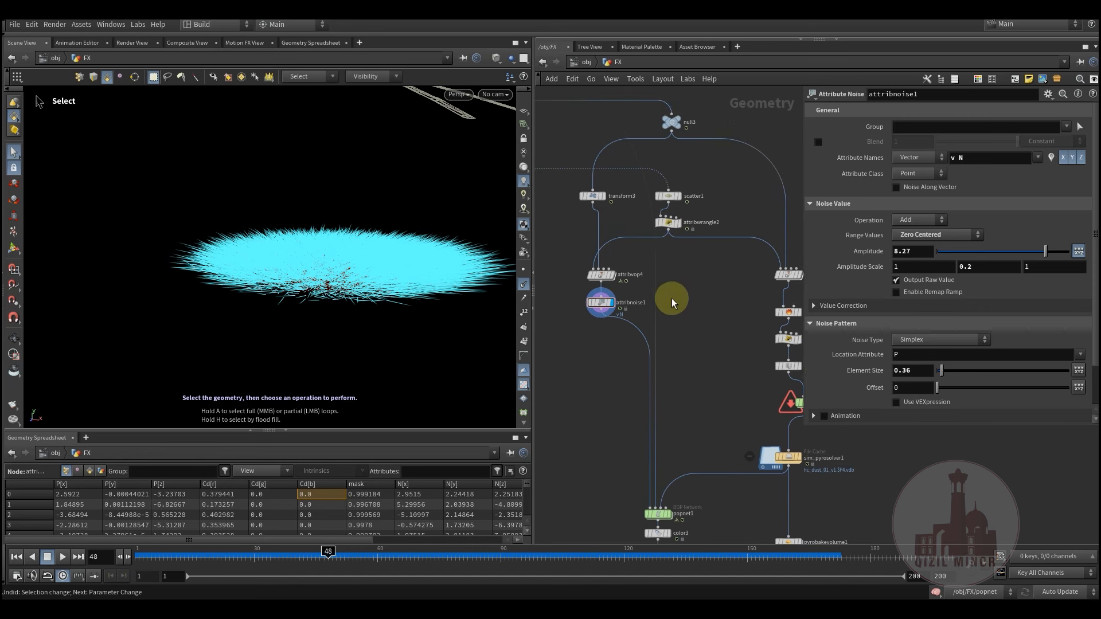
{"action": "key", "text": "Tab"}
{"action": "type", "text": "nul"}
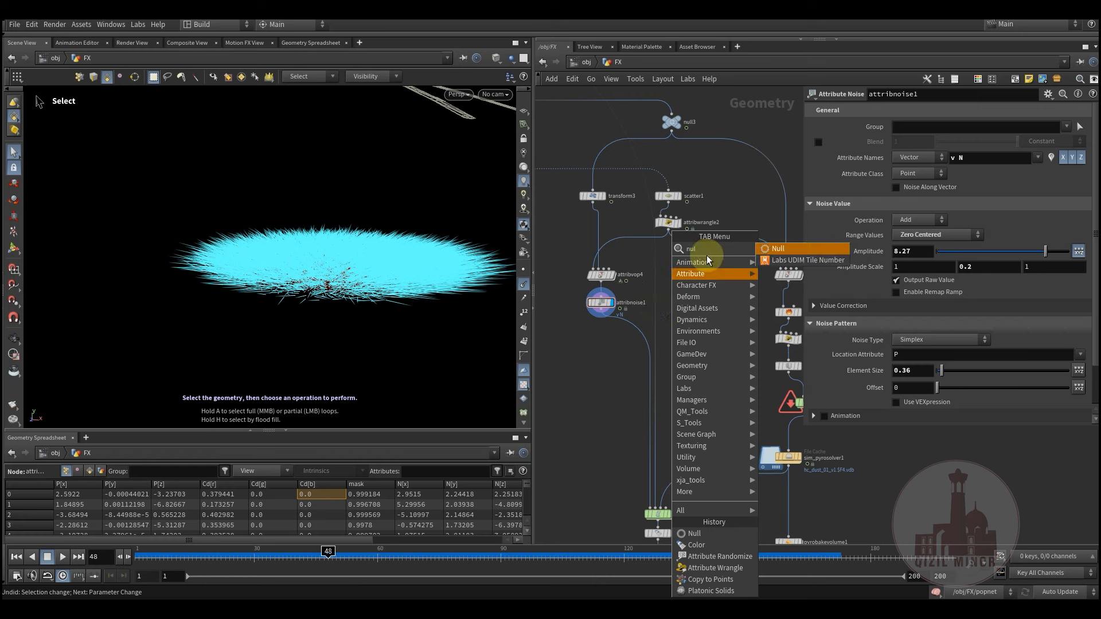
{"action": "left_click", "coordinate": [766, 248]}
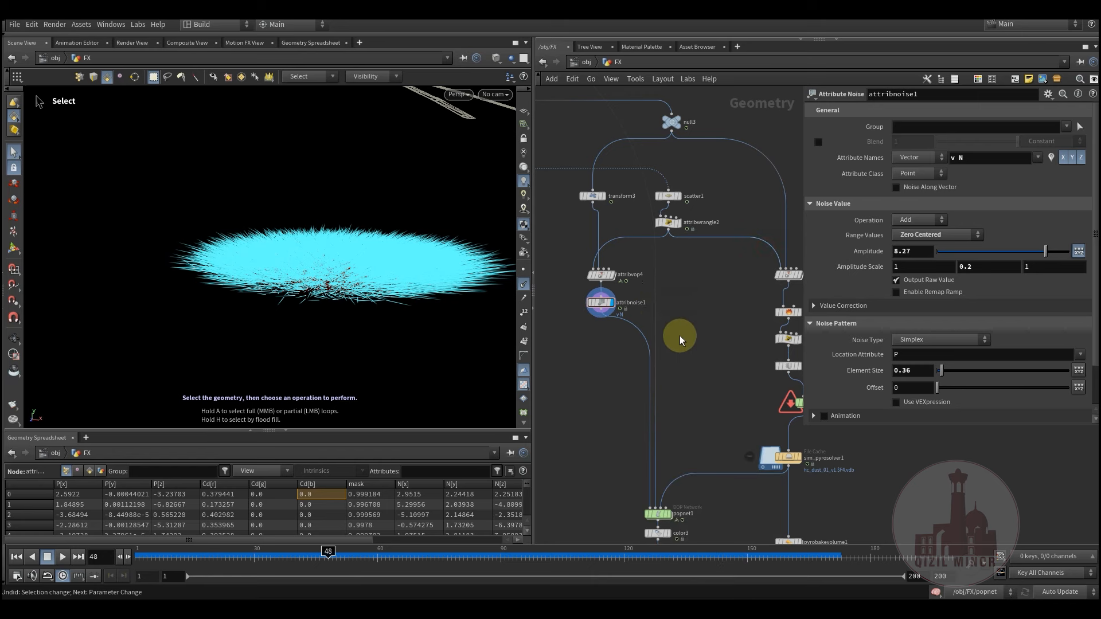
{"action": "left_click", "coordinate": [679, 335]}
{"action": "scroll", "coordinate": [658, 315], "scroll_direction": "up", "scroll_amount": 3}
{"action": "left_click_drag", "start_coordinate": [672, 310], "coordinate": [686, 356]}
- Examine popnet1's input connections and the parallel pyro branch running down to the DEBRIS and DUST outputs
{"action": "middle_click_drag", "start_coordinate": [723, 396], "coordinate": [624, 367]}
{"action": "scroll", "coordinate": [724, 229], "scroll_direction": "down", "scroll_amount": 3}
{"action": "scroll", "coordinate": [671, 359], "scroll_direction": "up", "scroll_amount": 3}
{"action": "scroll", "coordinate": [627, 364], "scroll_direction": "down", "scroll_amount": 1}
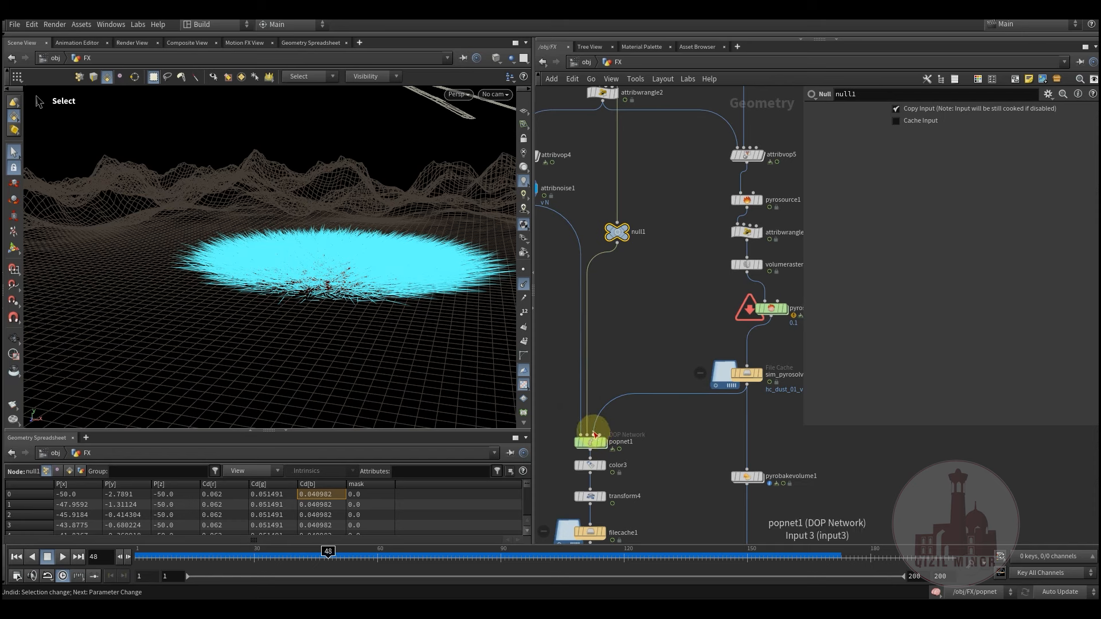
{"action": "middle_click_drag", "start_coordinate": [661, 312], "coordinate": [626, 411]}
{"action": "middle_click_drag", "start_coordinate": [638, 336], "coordinate": [657, 193]}
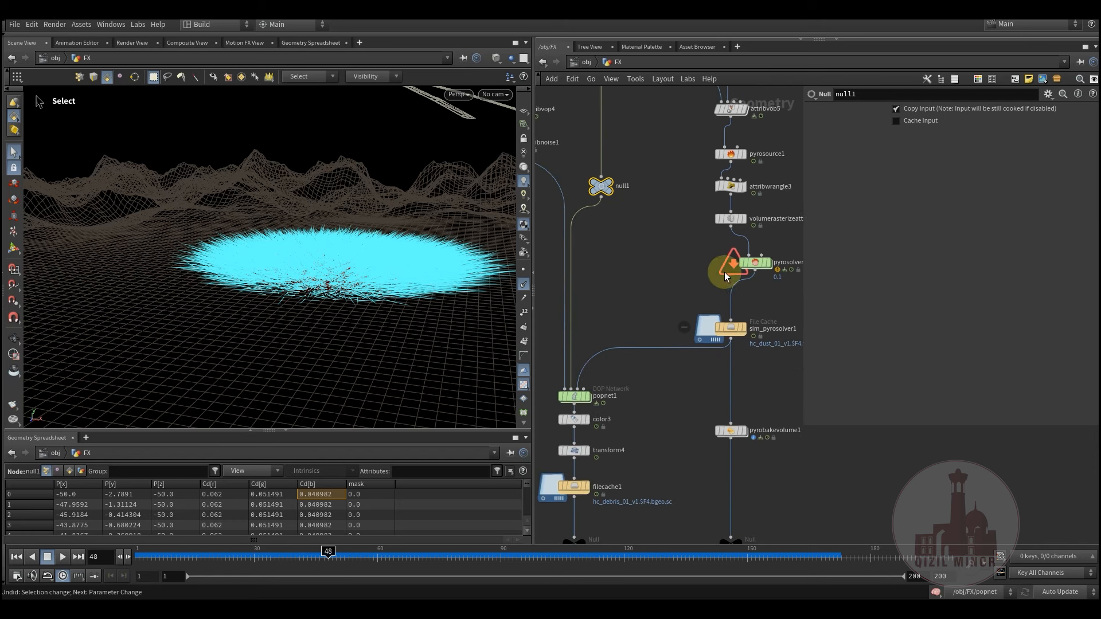
{"action": "middle_click_drag", "start_coordinate": [667, 302], "coordinate": [689, 276]}
{"action": "scroll", "coordinate": [699, 260], "scroll_direction": "down", "scroll_amount": 3}
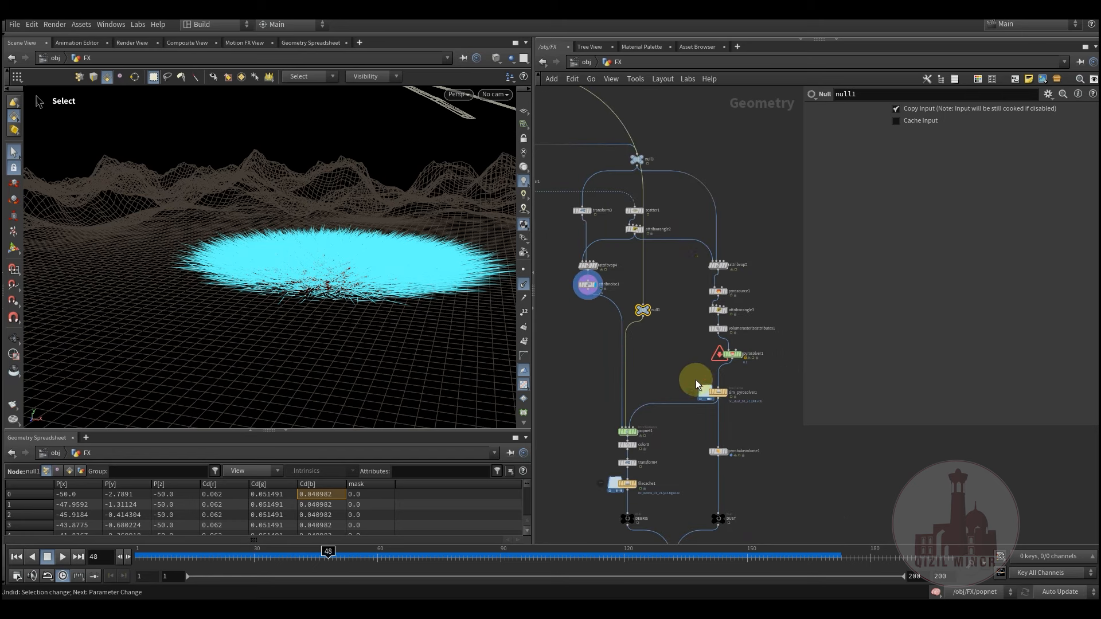
{"action": "middle_click_drag", "start_coordinate": [661, 342], "coordinate": [672, 319]}
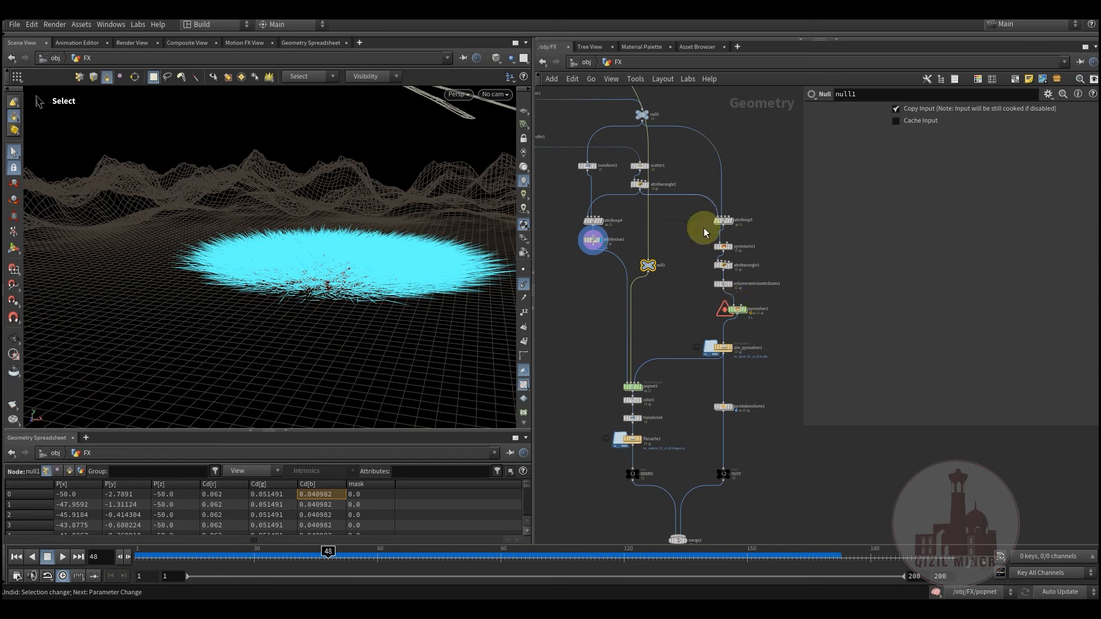
- Display and select attribvop5 above pyrosource1 to check its normals and upstream connections
{"action": "scroll", "coordinate": [637, 396], "scroll_direction": "up", "scroll_amount": 3}
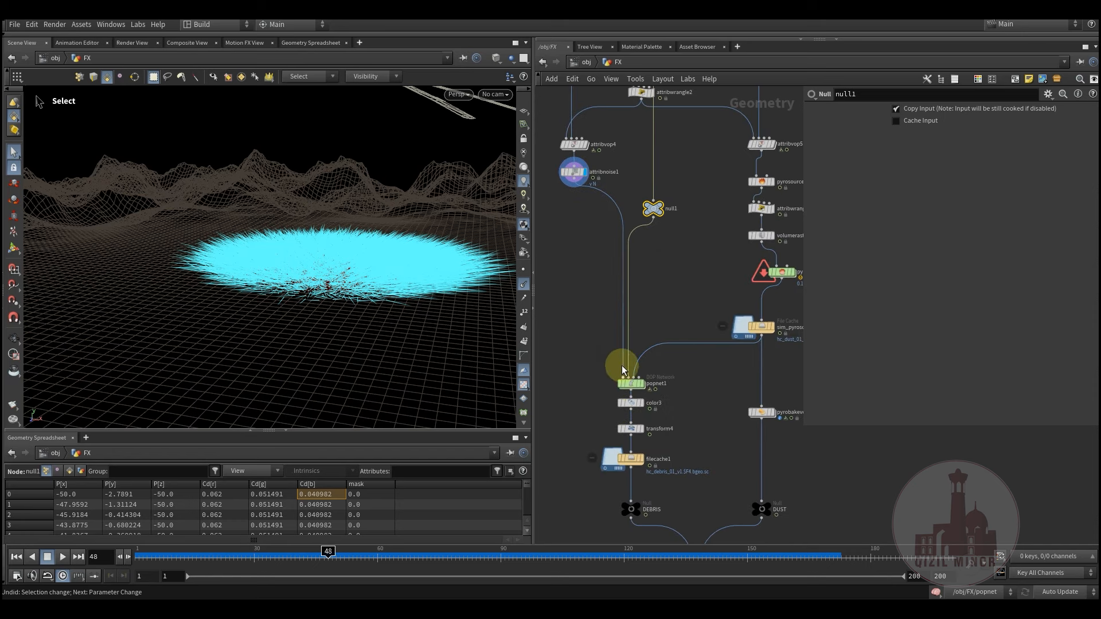
{"action": "middle_click_drag", "start_coordinate": [672, 305], "coordinate": [658, 339]}
{"action": "scroll", "coordinate": [666, 307], "scroll_direction": "up", "scroll_amount": 3}
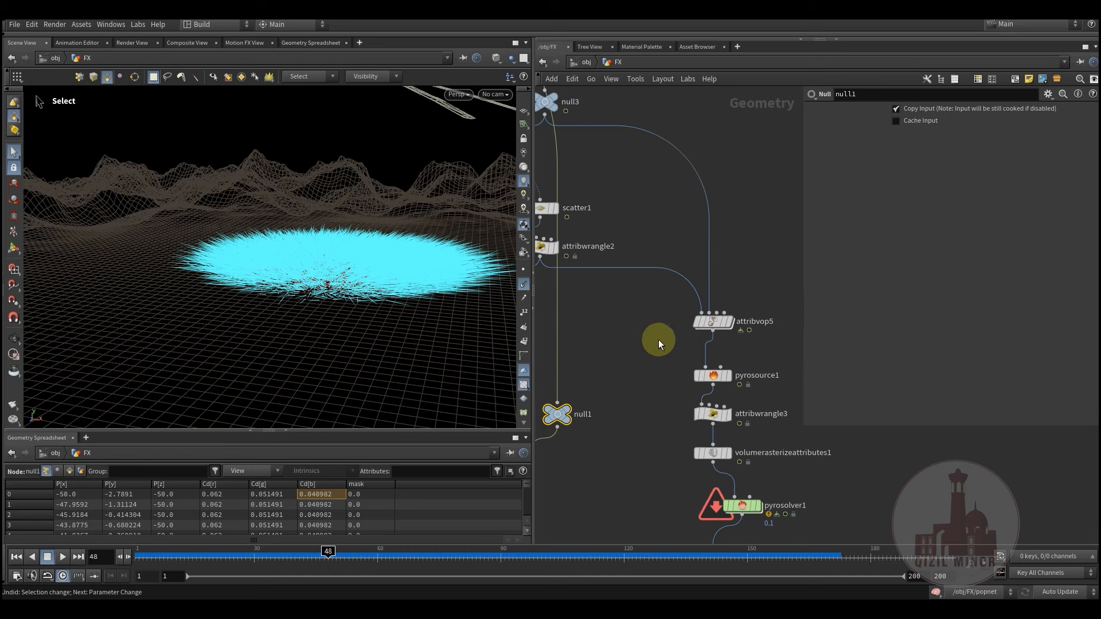
{"action": "left_click", "coordinate": [728, 321]}
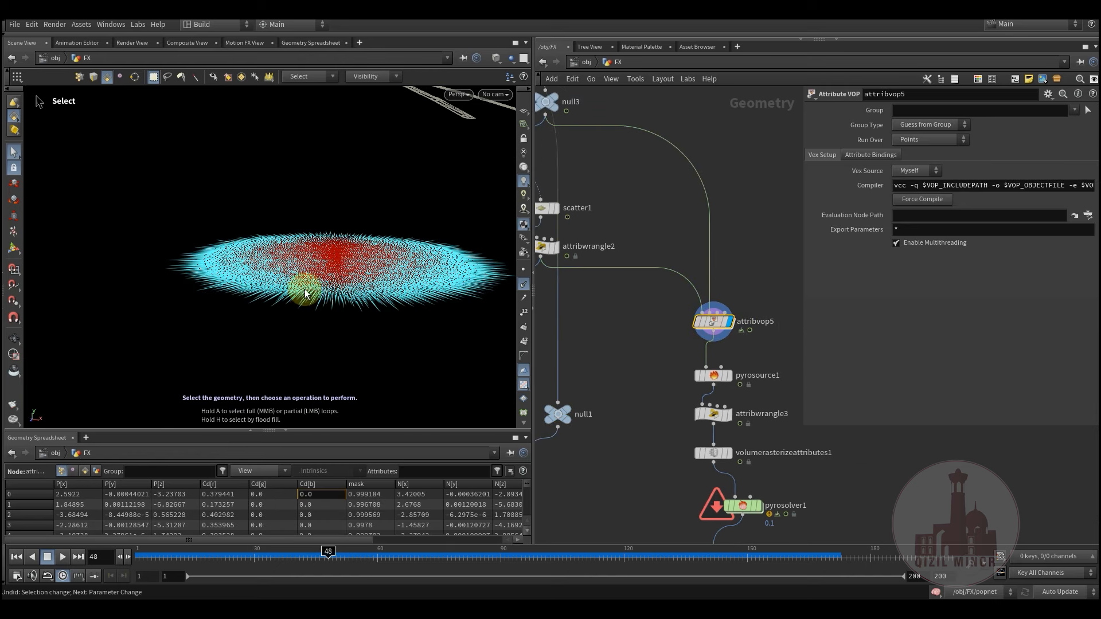
{"action": "middle_click_drag", "start_coordinate": [664, 309], "coordinate": [734, 331]}
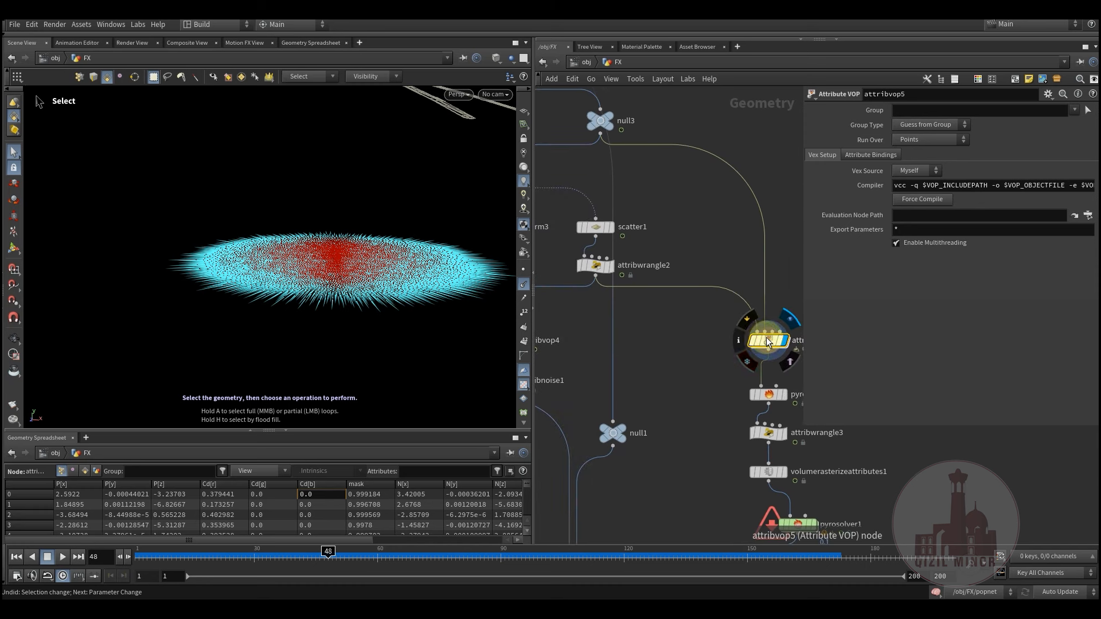
- Examine importpoint1 and subtract1 inside attribvop5's VEX network, and return to the FX network
{"action": "double_click", "coordinate": [768, 342]}
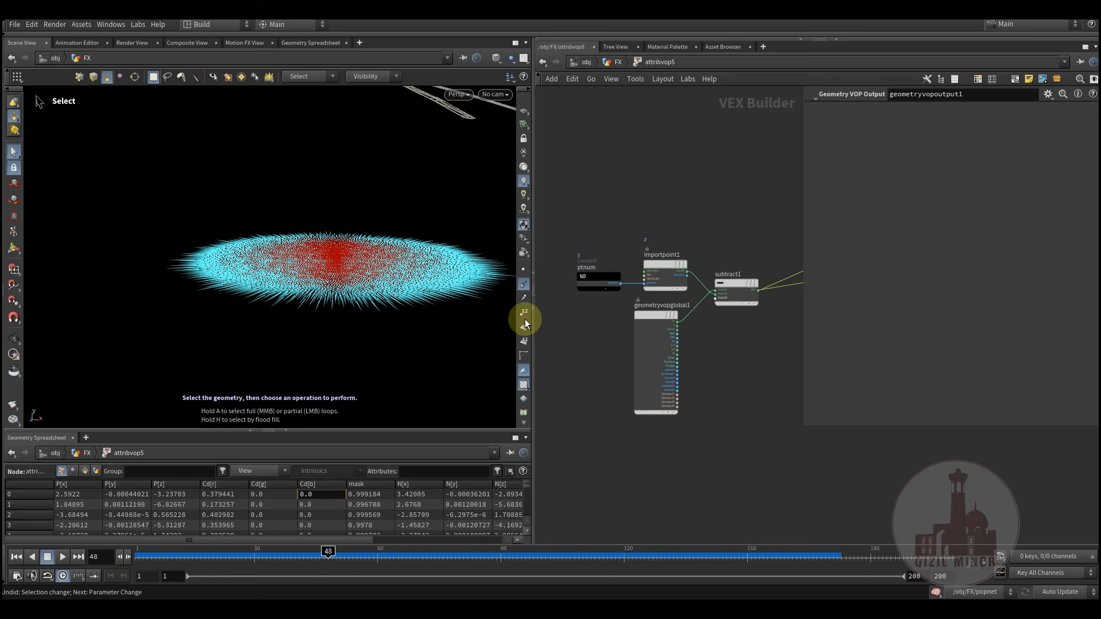
{"action": "middle_click_drag", "start_coordinate": [715, 354], "coordinate": [693, 369]}
{"action": "left_click_drag", "start_coordinate": [670, 356], "coordinate": [562, 315]}
{"action": "left_click", "coordinate": [632, 295]}
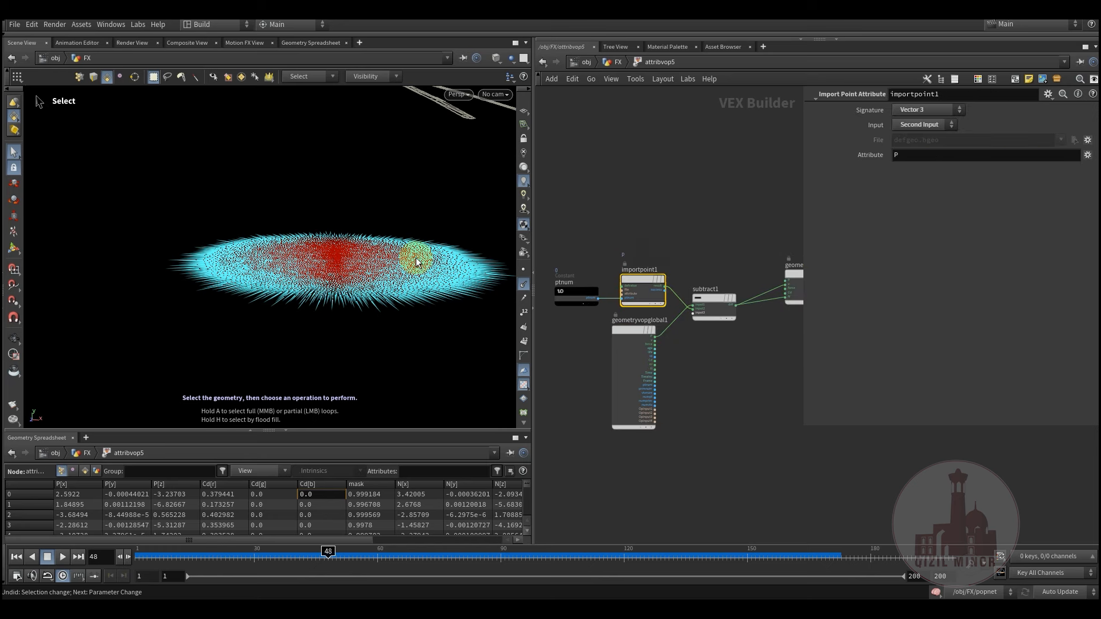
{"action": "left_click", "coordinate": [704, 297]}
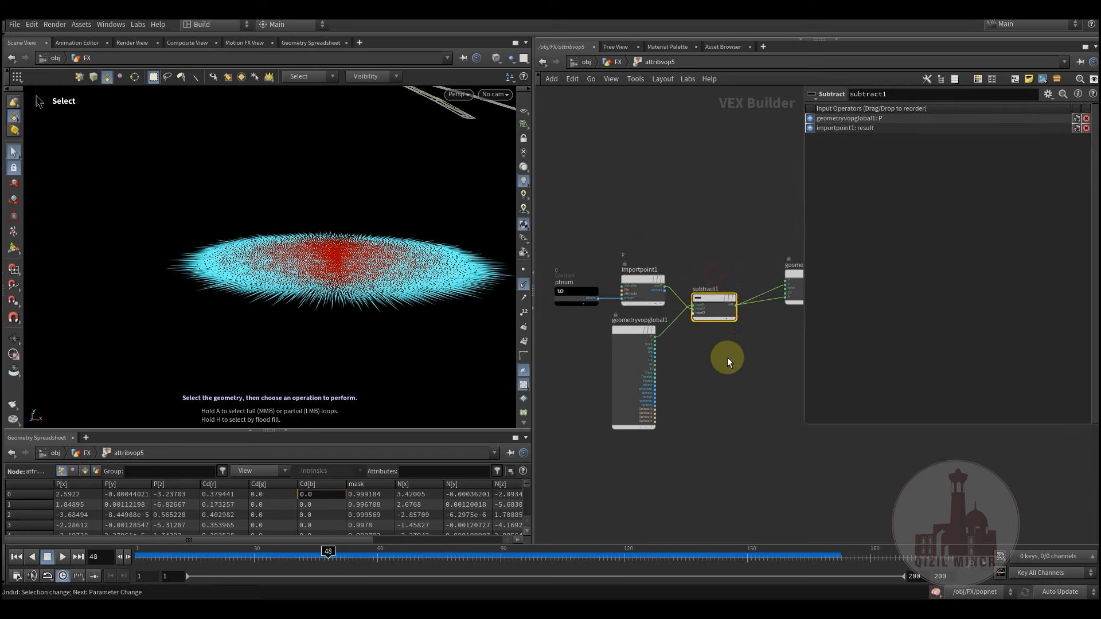
{"action": "middle_click_drag", "start_coordinate": [736, 219], "coordinate": [703, 250]}
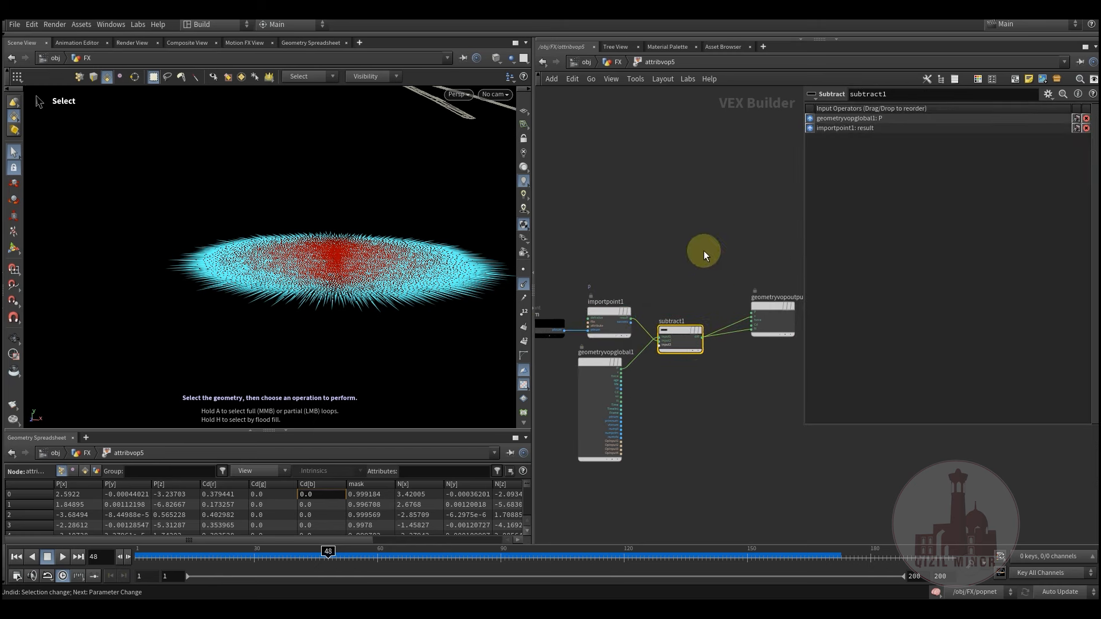
{"action": "left_click", "coordinate": [617, 62]}
- Display pyrosource1 and move attribwrangle3 closer beneath it in the network
{"action": "middle_click_drag", "start_coordinate": [707, 370], "coordinate": [651, 284]}
{"action": "scroll", "coordinate": [659, 288], "scroll_direction": "up", "scroll_amount": 3}
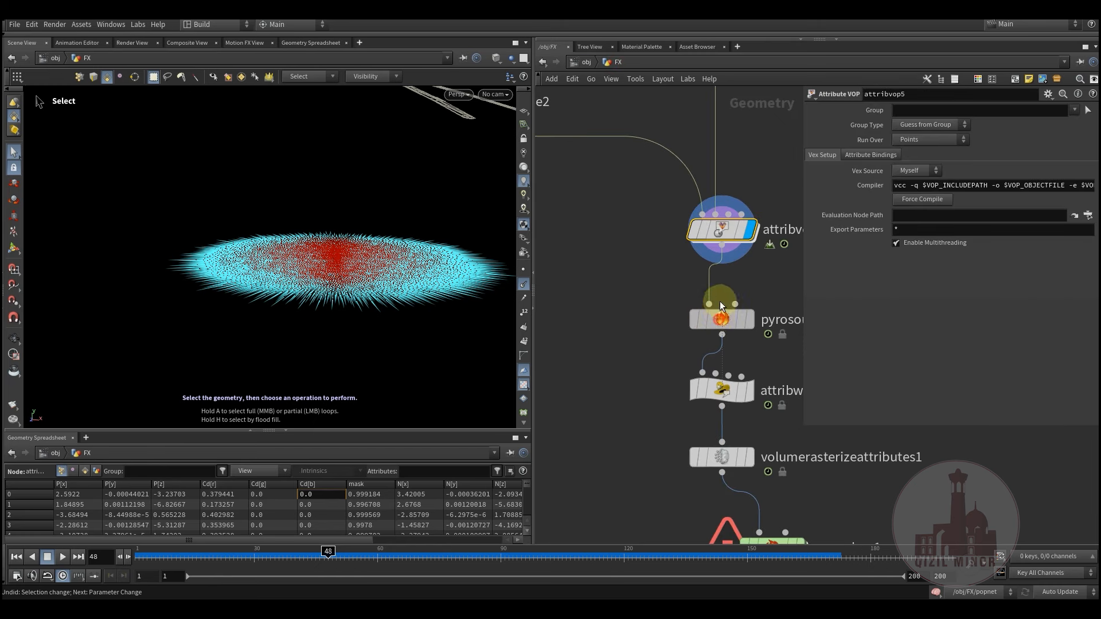
{"action": "mouse_move", "coordinate": [721, 313]}
{"action": "left_click", "coordinate": [753, 283]}
{"action": "middle_click_drag", "start_coordinate": [646, 358], "coordinate": [605, 288]}
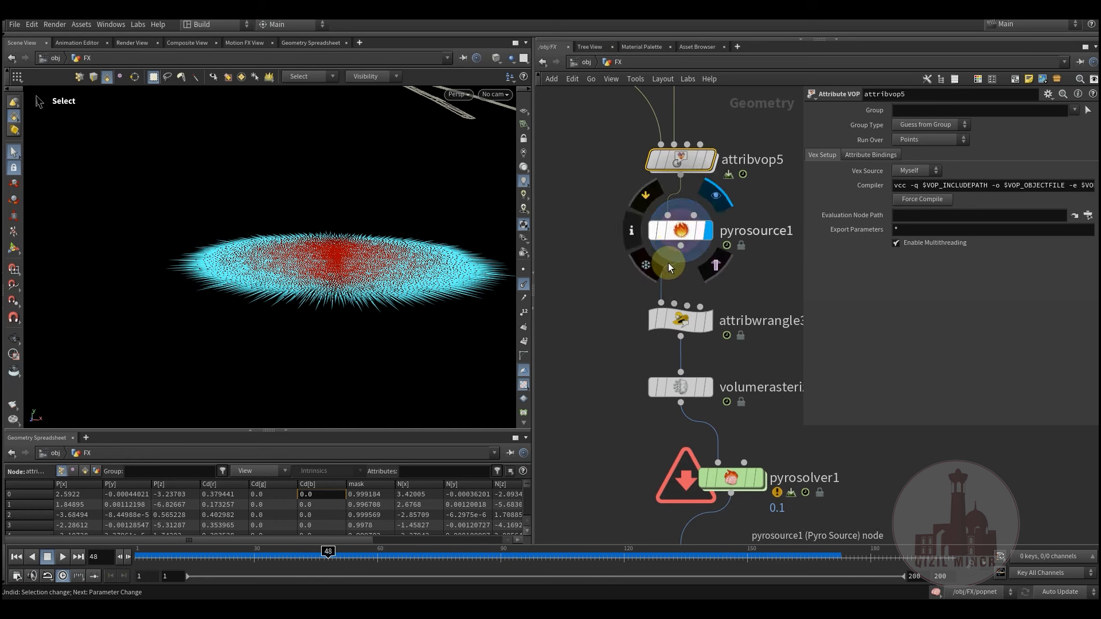
{"action": "left_click_drag", "start_coordinate": [681, 321], "coordinate": [681, 293]}
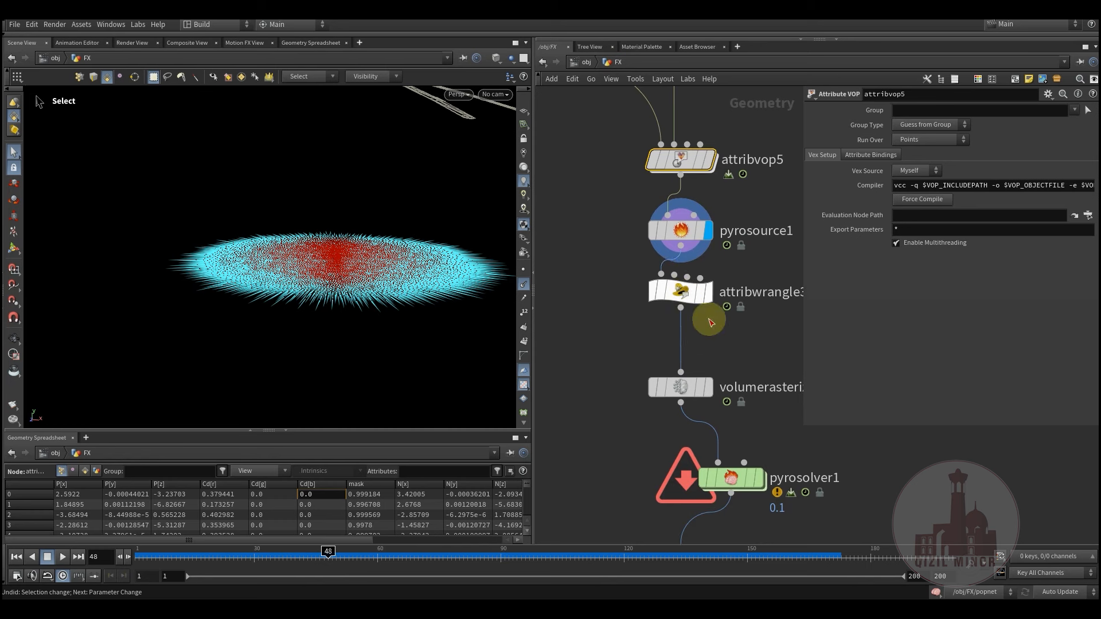
- Move volumerasterizeattributes1 and pyrosolver1 closer beneath attribwrangle3, and select pyrosource1 to review its settings
{"action": "left_click_drag", "start_coordinate": [681, 389], "coordinate": [681, 354]}
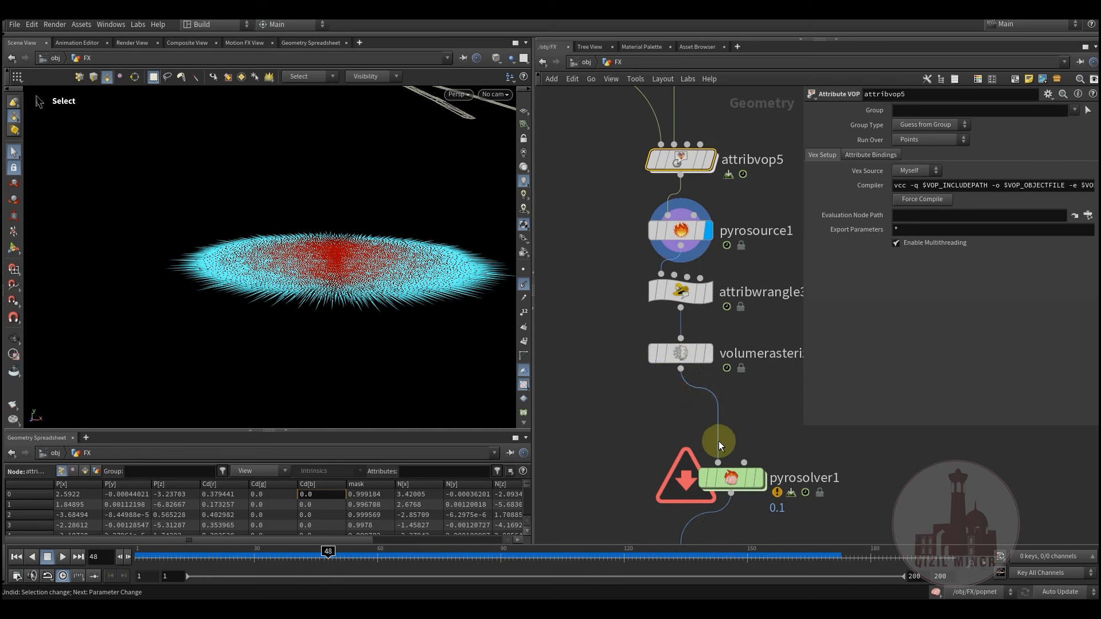
{"action": "left_click_drag", "start_coordinate": [719, 475], "coordinate": [669, 418]}
{"action": "left_click", "coordinate": [649, 241]}
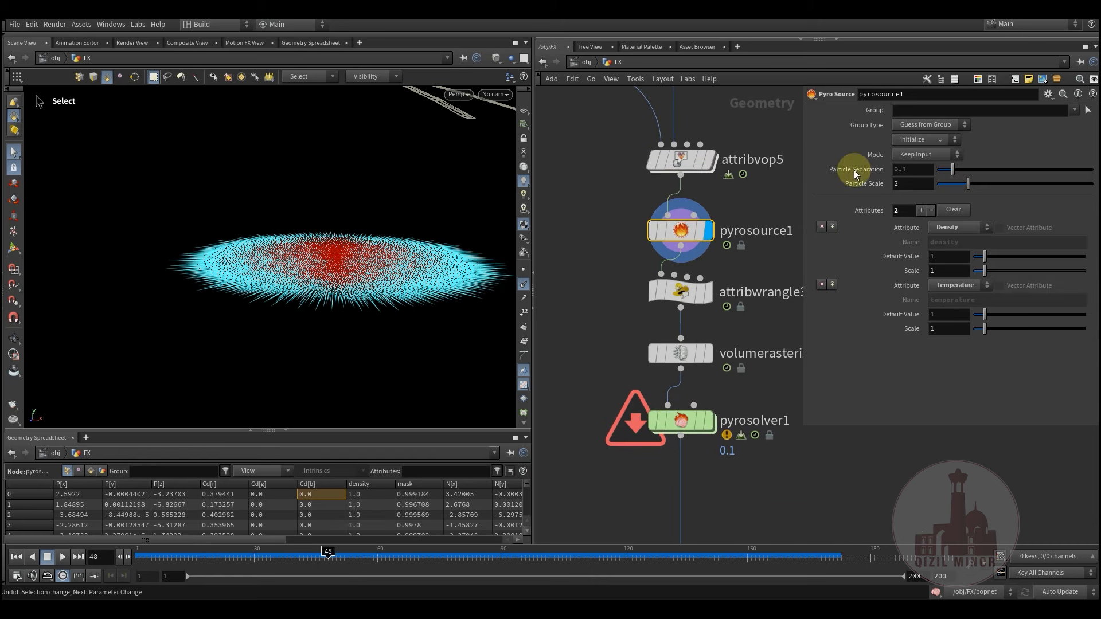
- Hide the point normals, and display attribwrangle3 to examine its Dens Mult parameter and VEX code
{"action": "left_click", "coordinate": [523, 286]}
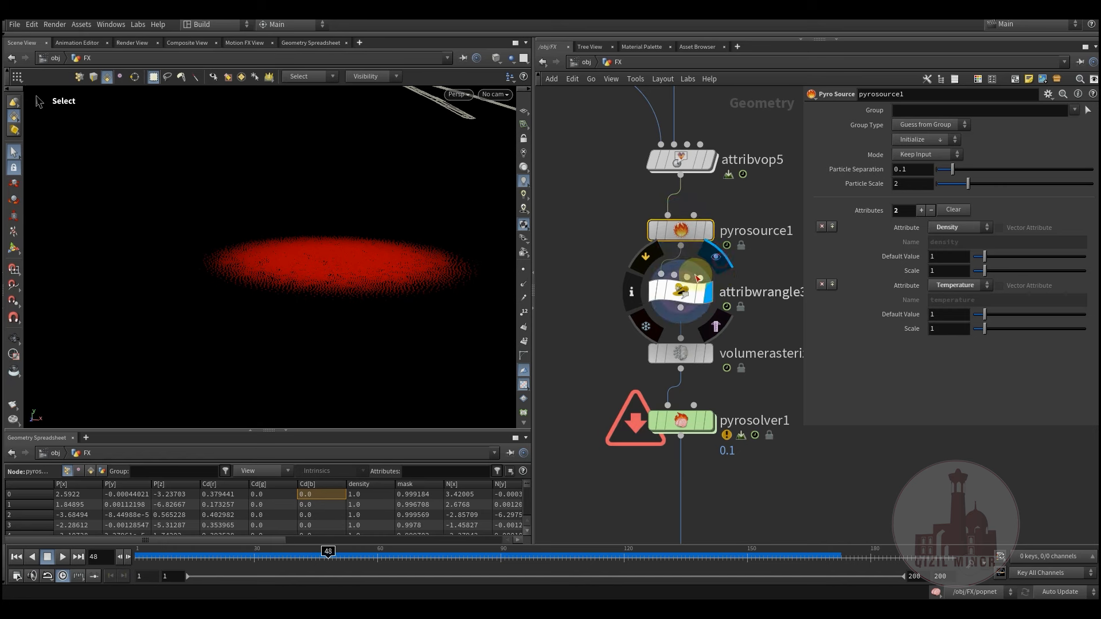
{"action": "left_click", "coordinate": [688, 291]}
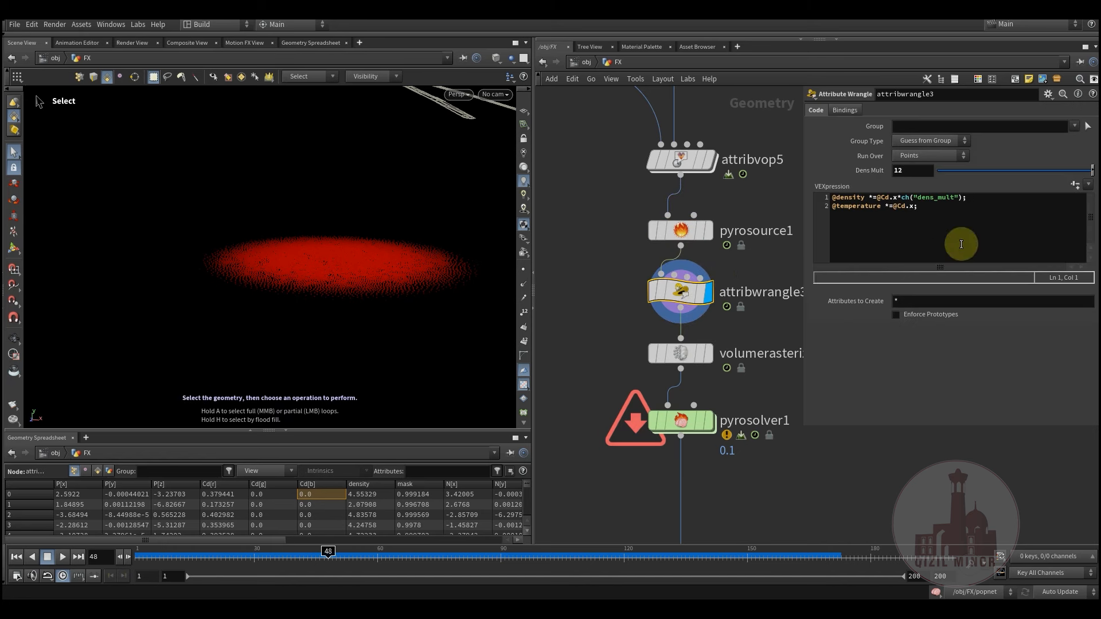
{"action": "left_click", "coordinate": [910, 171]}
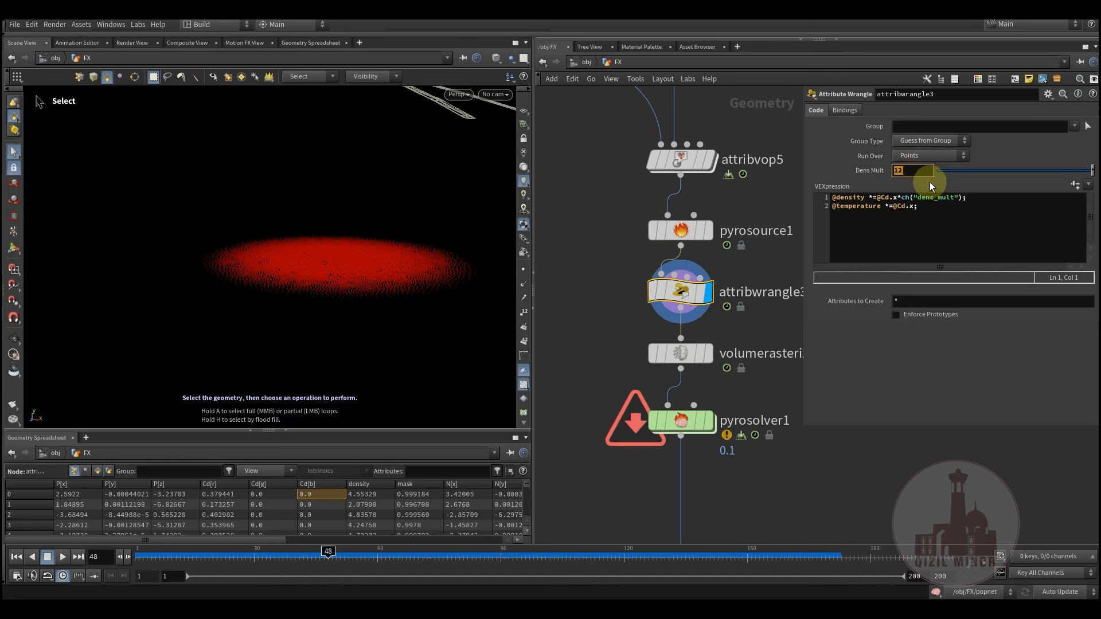
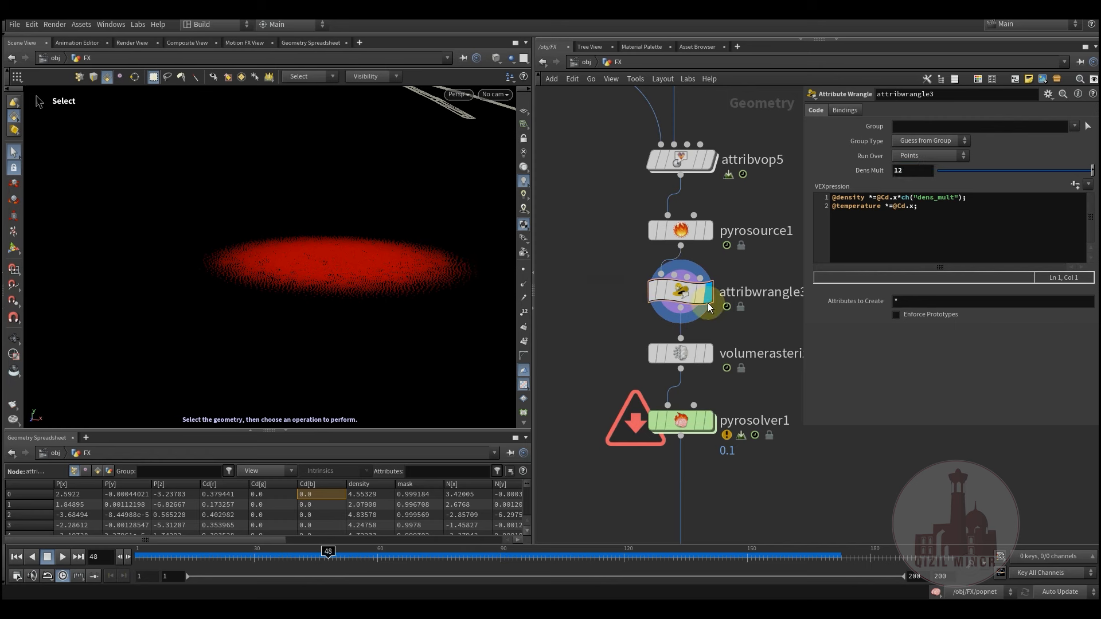
- Display and select volumerasterizeattributes1, and move the timeline back to frame 1
{"action": "middle_click_drag", "start_coordinate": [612, 349], "coordinate": [610, 329]}
{"action": "mouse_move", "coordinate": [676, 339]}
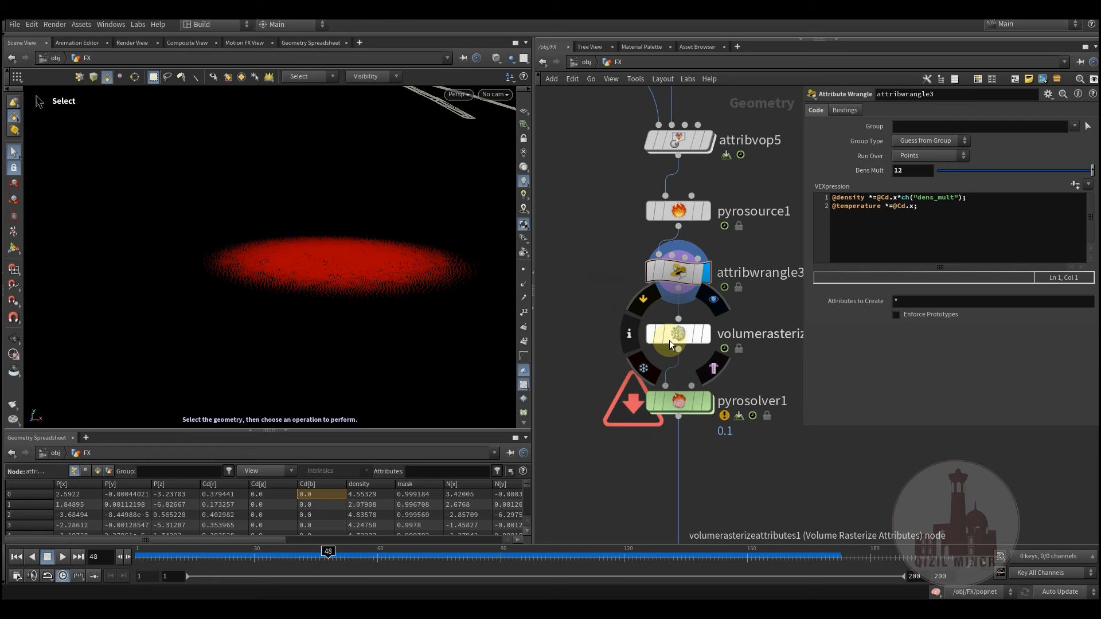
{"action": "left_click", "coordinate": [714, 300]}
{"action": "left_click", "coordinate": [679, 332]}
{"action": "left_click_drag", "start_coordinate": [305, 556], "coordinate": [81, 560]}
{"action": "key", "text": "Escape"}
{"action": "key", "text": "s"}
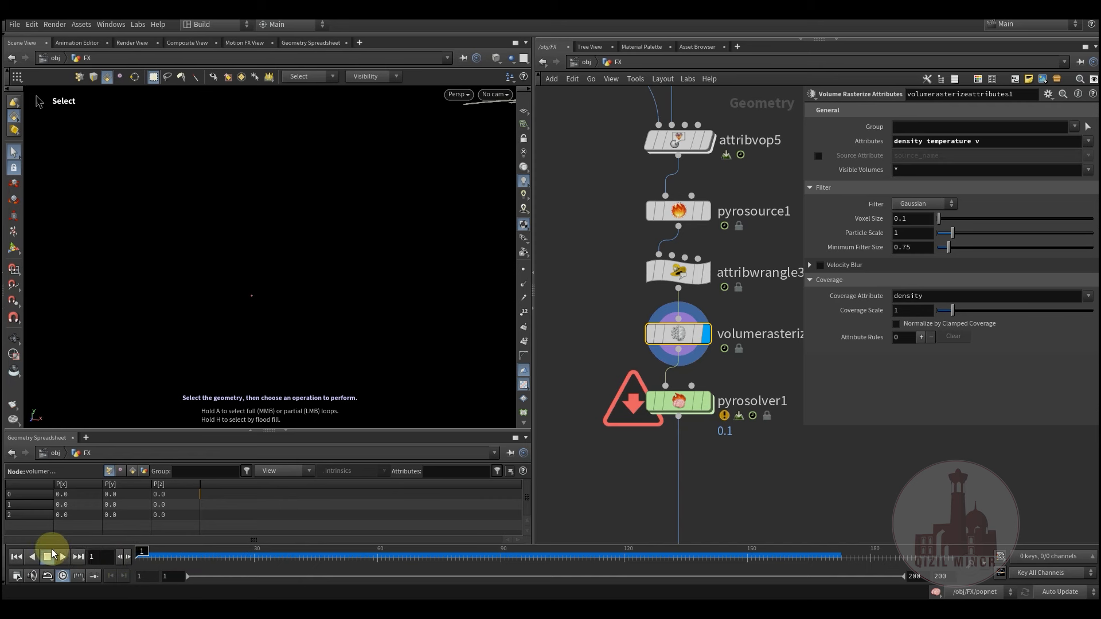
- Scrub to frame 38 to inspect the rasterized source volume beneath the rotor, and return to frame 1
{"action": "middle_click_drag", "start_coordinate": [629, 305], "coordinate": [622, 294]}
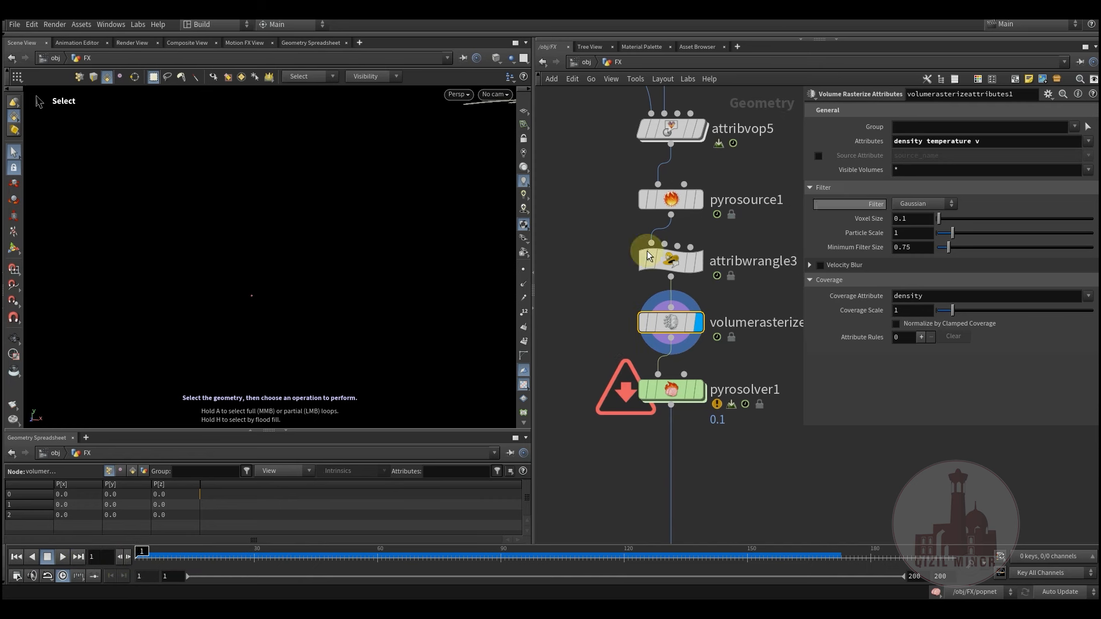
{"action": "middle_click_drag", "start_coordinate": [613, 241], "coordinate": [590, 335]}
{"action": "middle_click", "coordinate": [642, 224]}
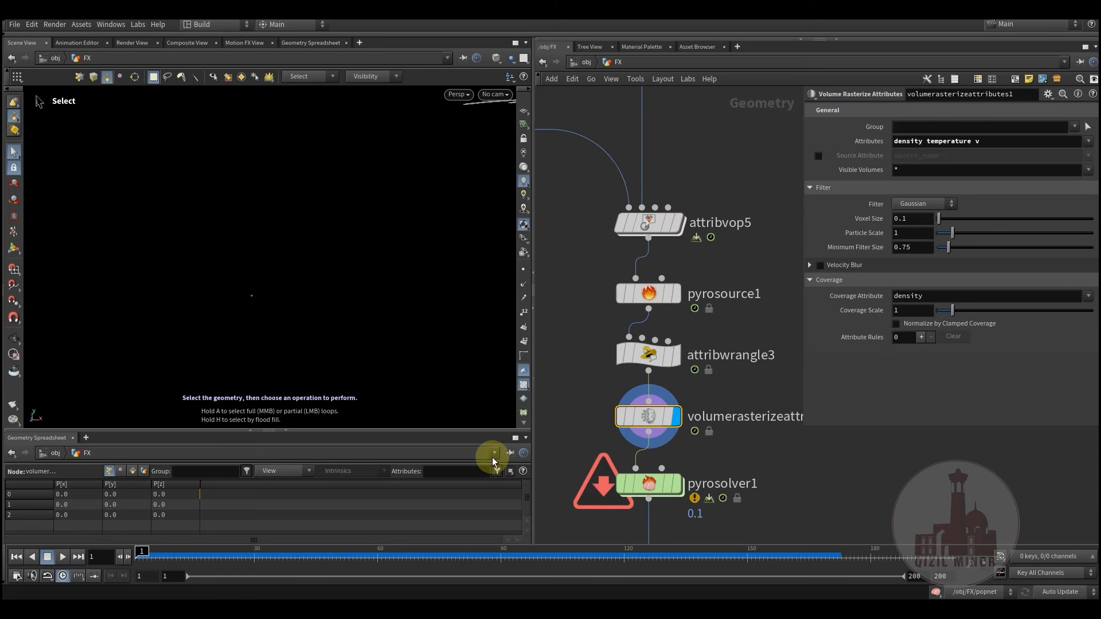
{"action": "left_click_drag", "start_coordinate": [218, 560], "coordinate": [287, 559]}
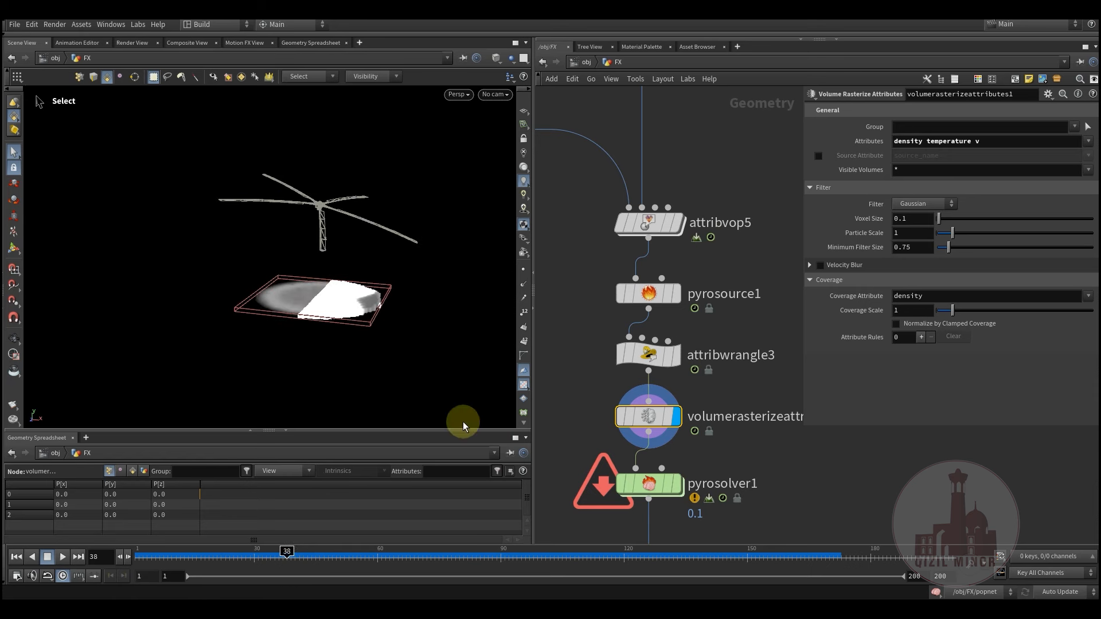
{"action": "middle_click", "coordinate": [648, 227]}
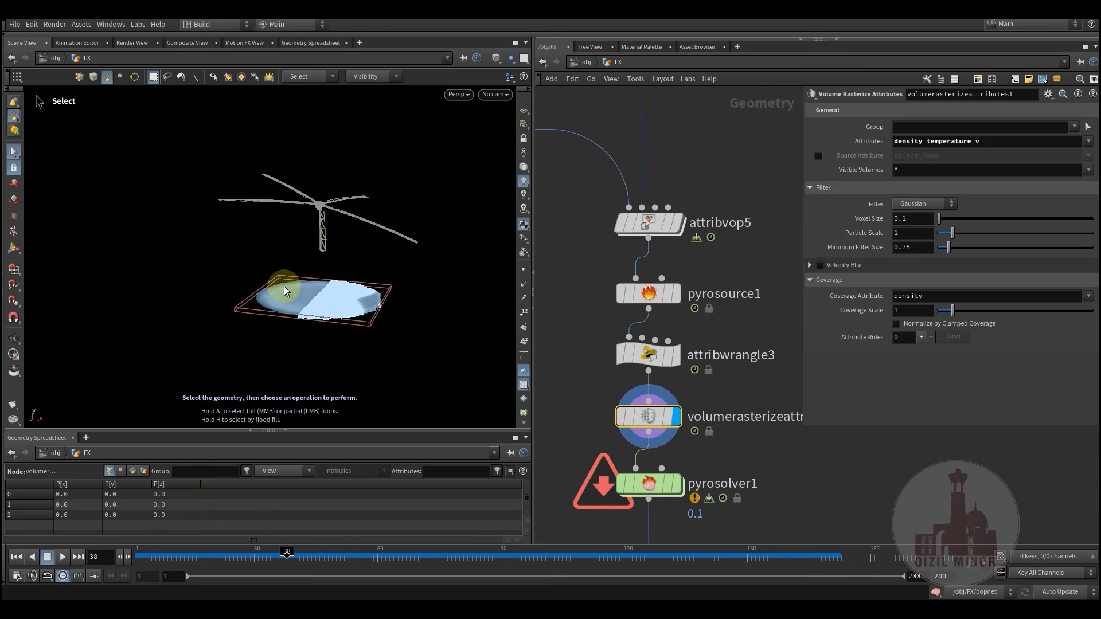
{"action": "middle_click_drag", "start_coordinate": [595, 399], "coordinate": [612, 256]}
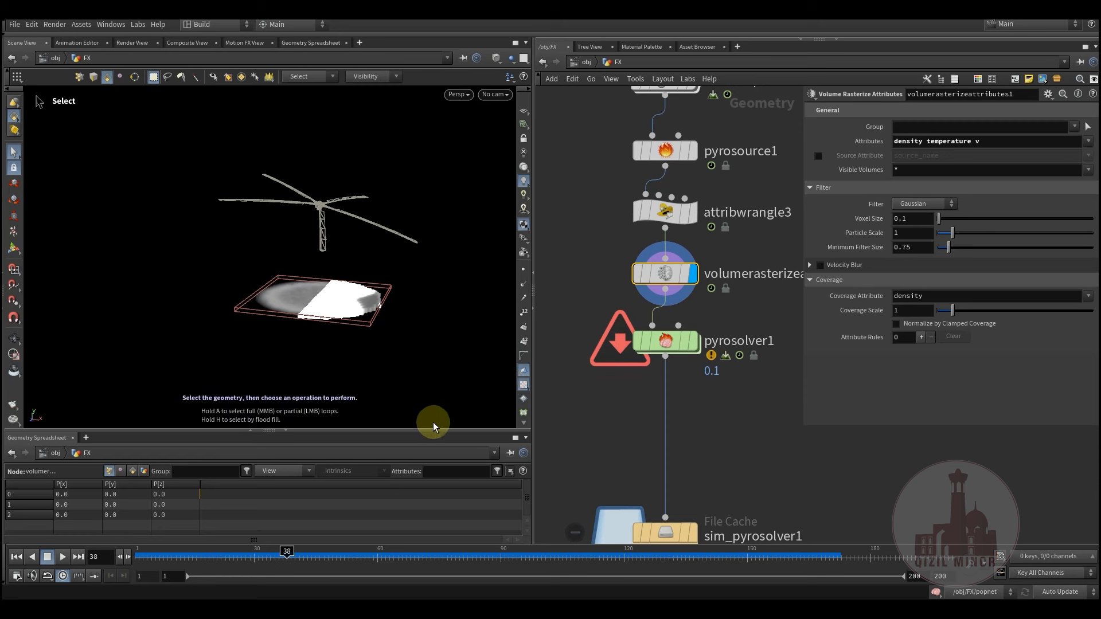
{"action": "left_click_drag", "start_coordinate": [162, 555], "coordinate": [112, 551]}
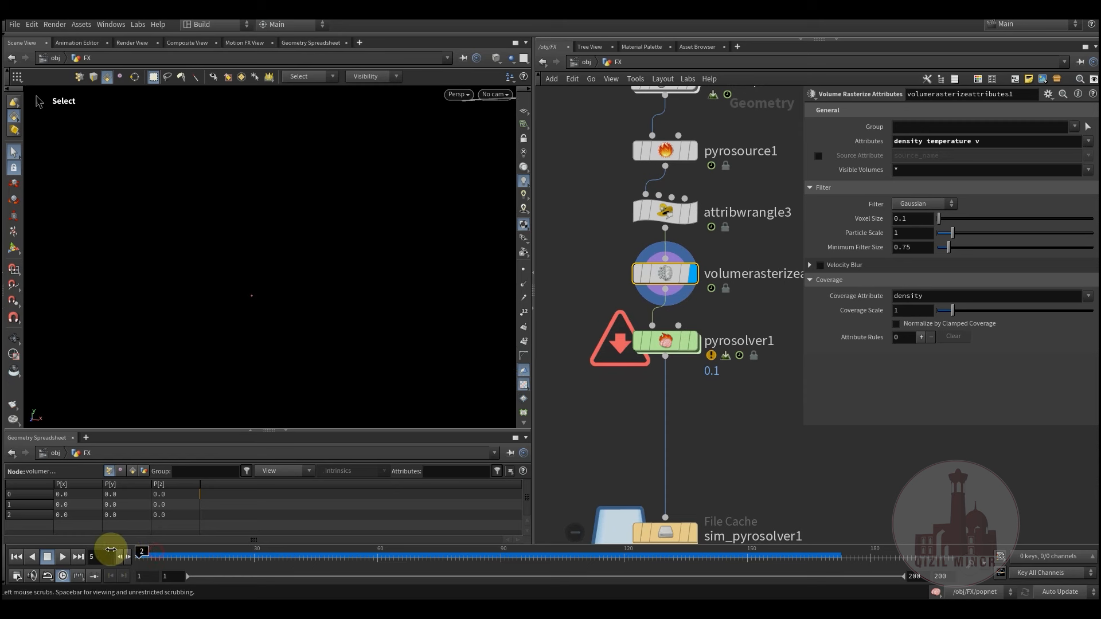
- Align and display pyrosolver1 beneath volumerasterizeattributes1, and review its Sourcing volumes
{"action": "mouse_move", "coordinate": [675, 343]}
{"action": "left_mouse_down"}
{"action": "mouse_move", "coordinate": [666, 357]}
{"action": "mouse_move", "coordinate": [667, 337]}
{"action": "left_mouse_up"}
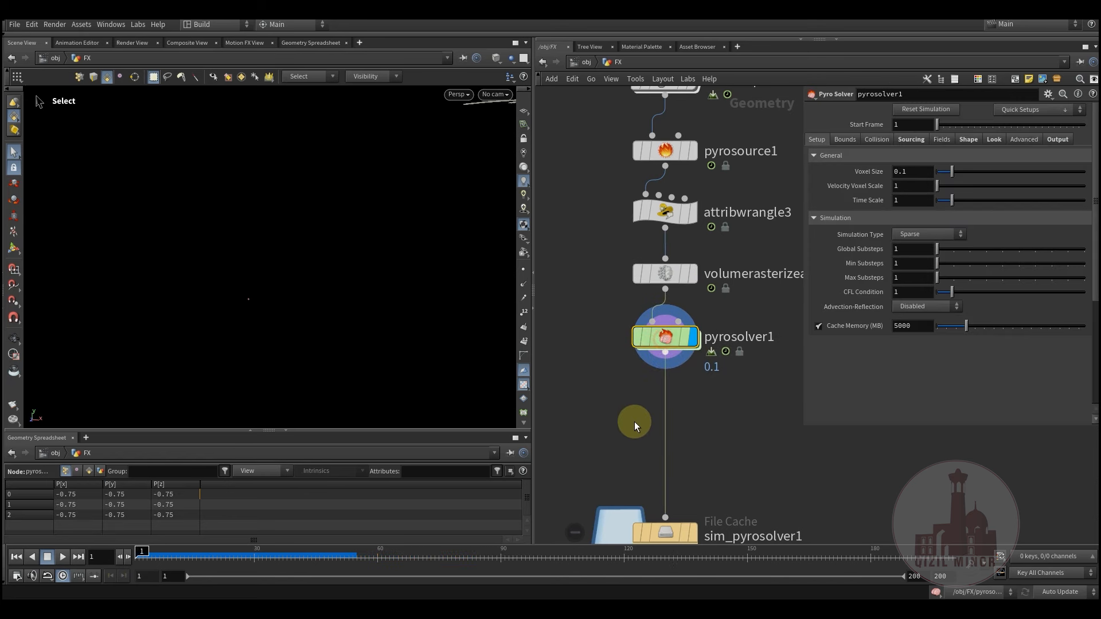
{"action": "left_click", "coordinate": [911, 140]}
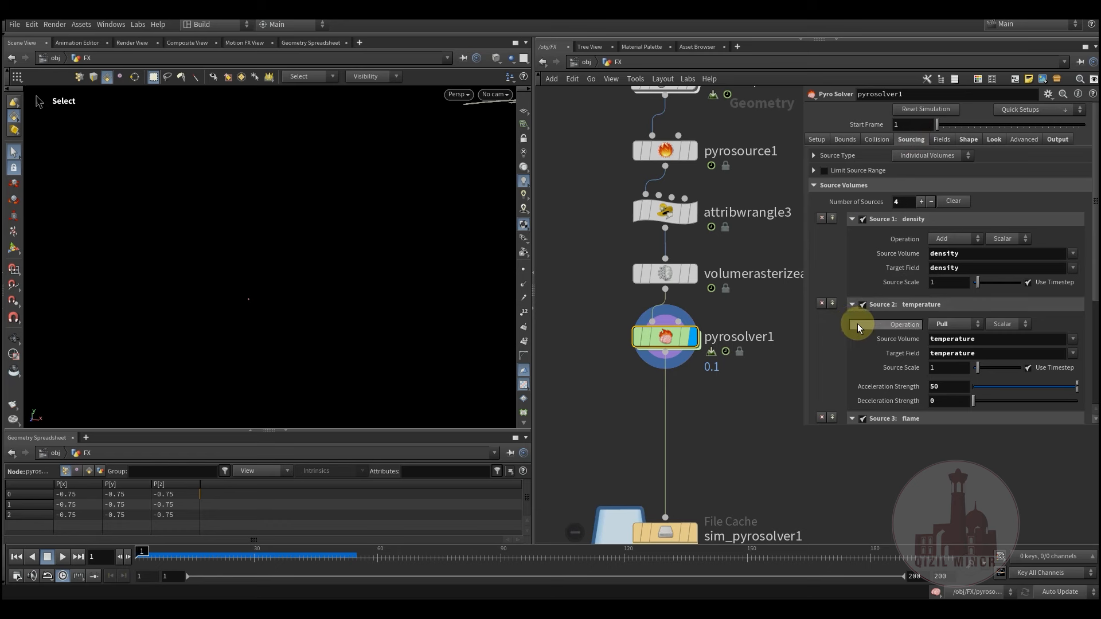
{"action": "scroll", "coordinate": [857, 321], "scroll_direction": "down", "scroll_amount": 5}
{"action": "scroll", "coordinate": [859, 304], "scroll_direction": "up", "scroll_amount": 5}
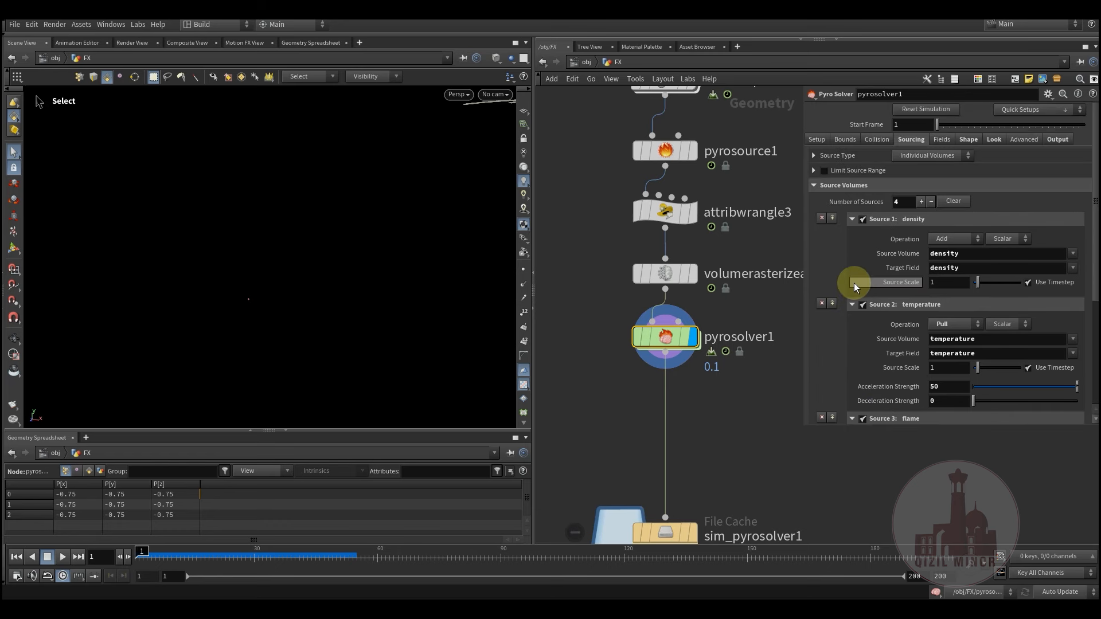
- Review pyrosolver1's Fields, Shape and Look settings, including dissipation, turbulence roughness and smoke color
{"action": "left_click", "coordinate": [940, 139]}
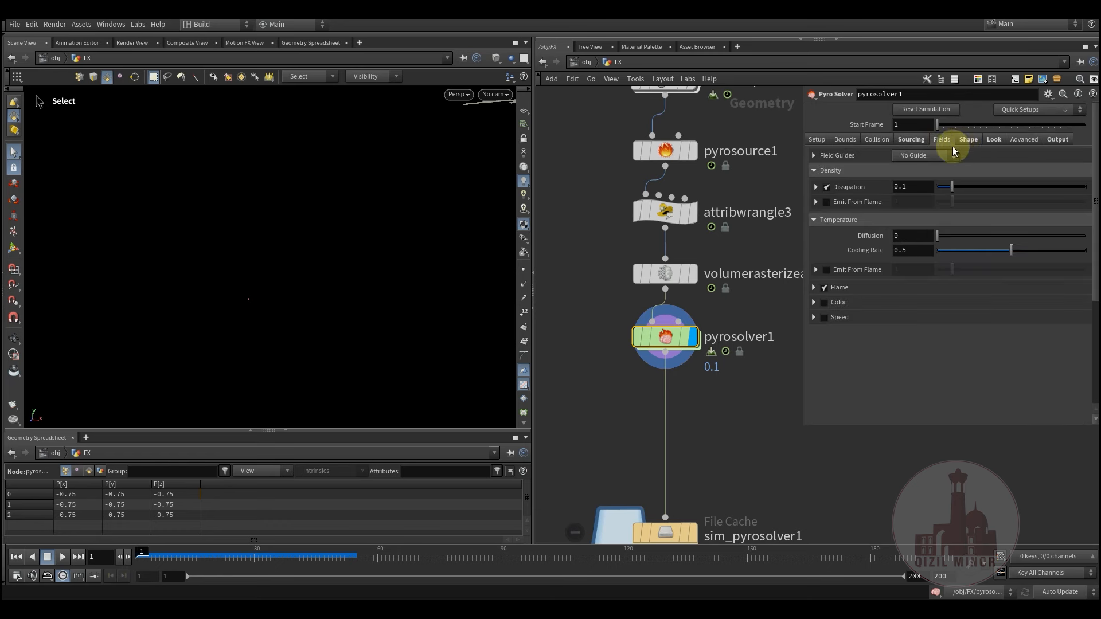
{"action": "left_click", "coordinate": [967, 139]}
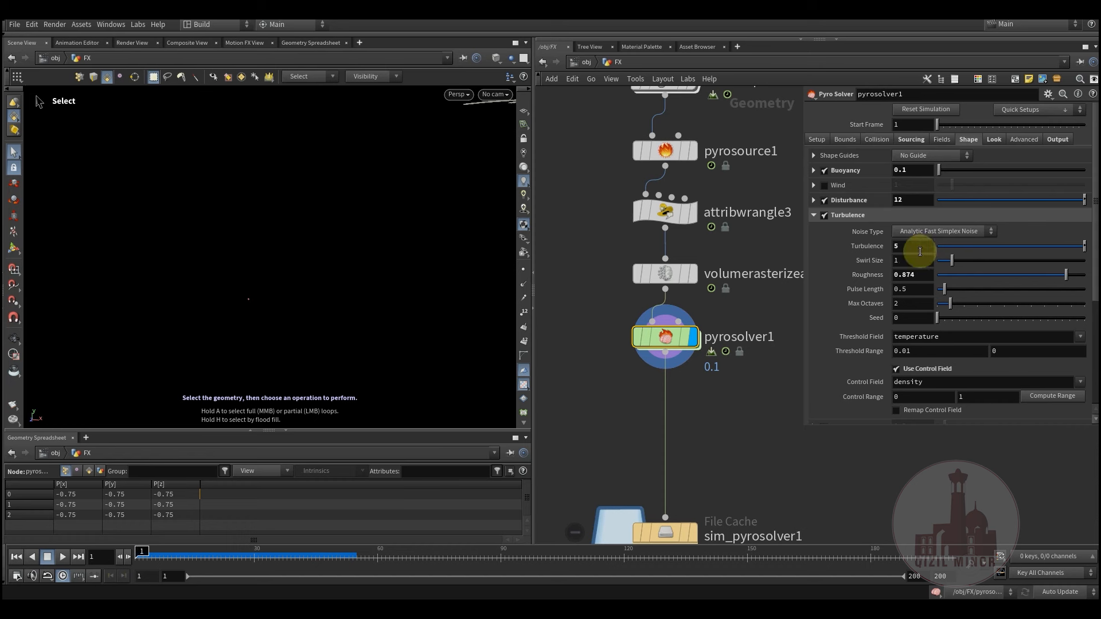
{"action": "left_click_drag", "start_coordinate": [921, 276], "coordinate": [883, 274]}
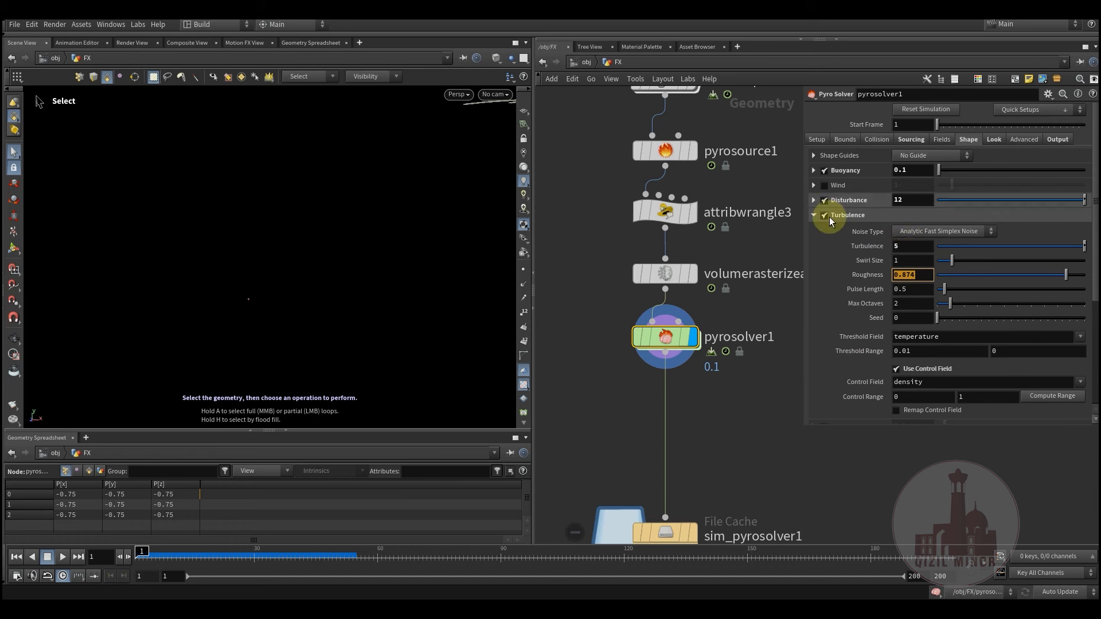
{"action": "left_click", "coordinate": [991, 125]}
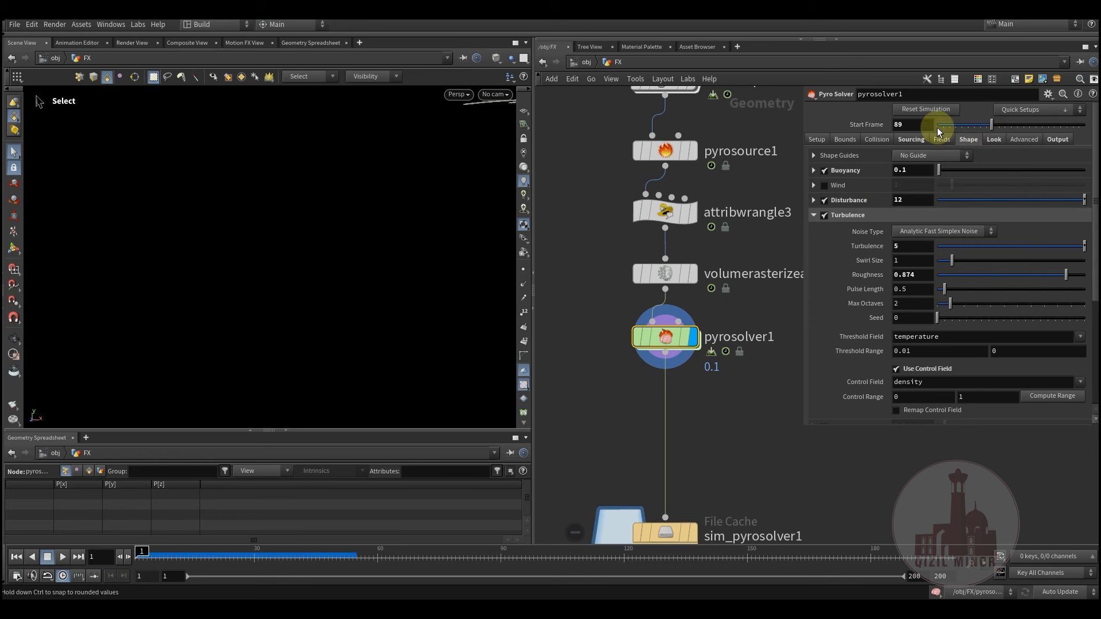
{"action": "key", "text": "ctrl+z"}
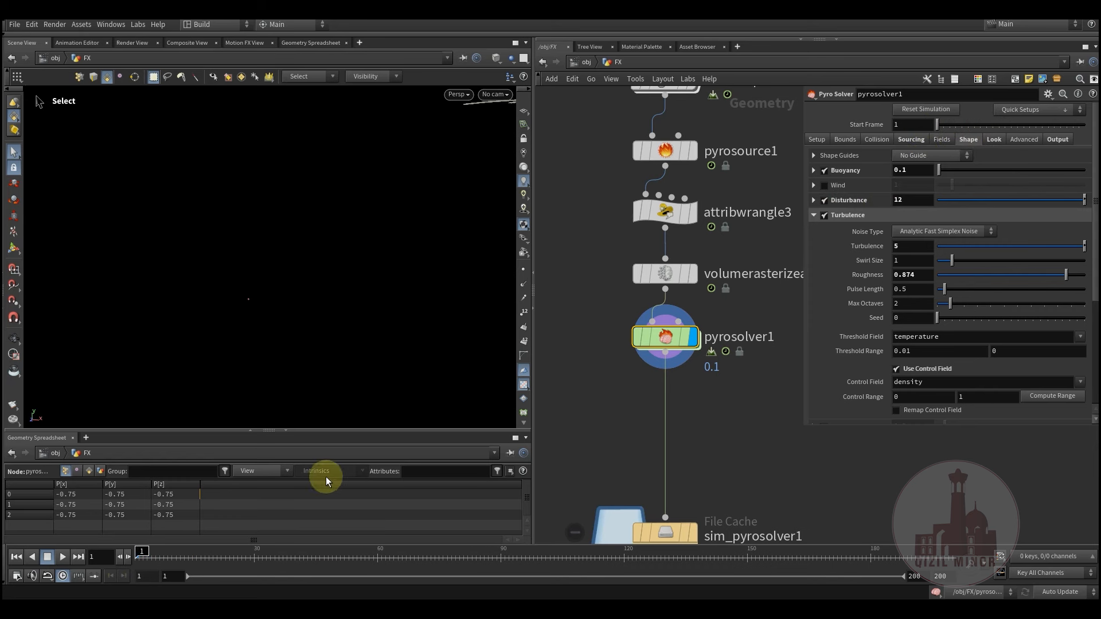
{"action": "left_click", "coordinate": [993, 140]}
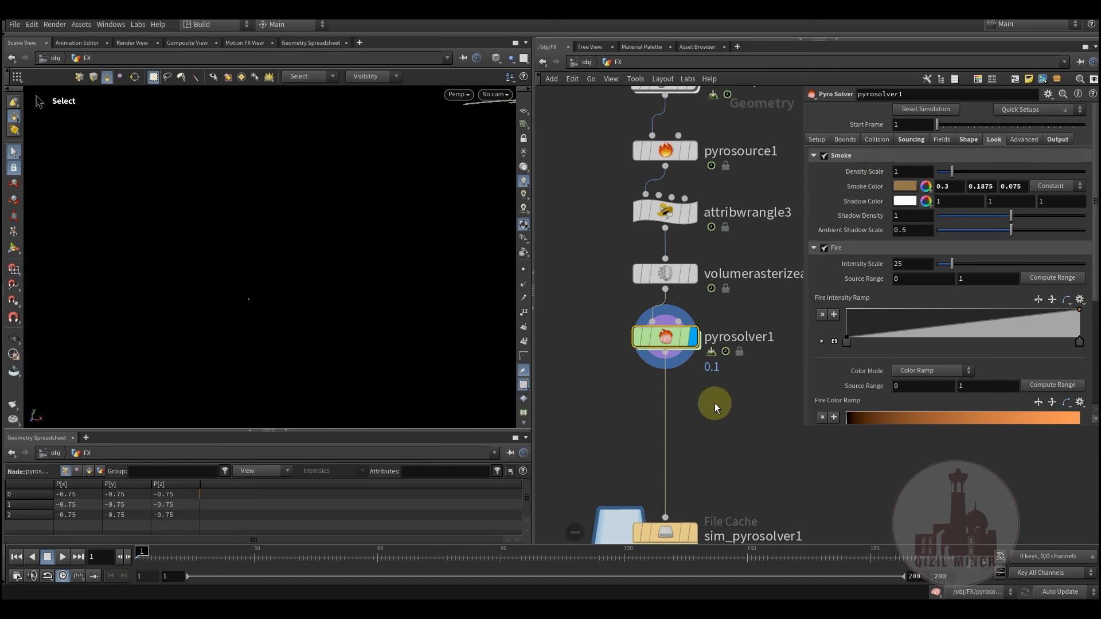
- Scrub forward through the timeline to preview pyrosolver1's live dust simulation, and stop the cook
{"action": "middle_click_drag", "start_coordinate": [613, 422], "coordinate": [627, 344]}
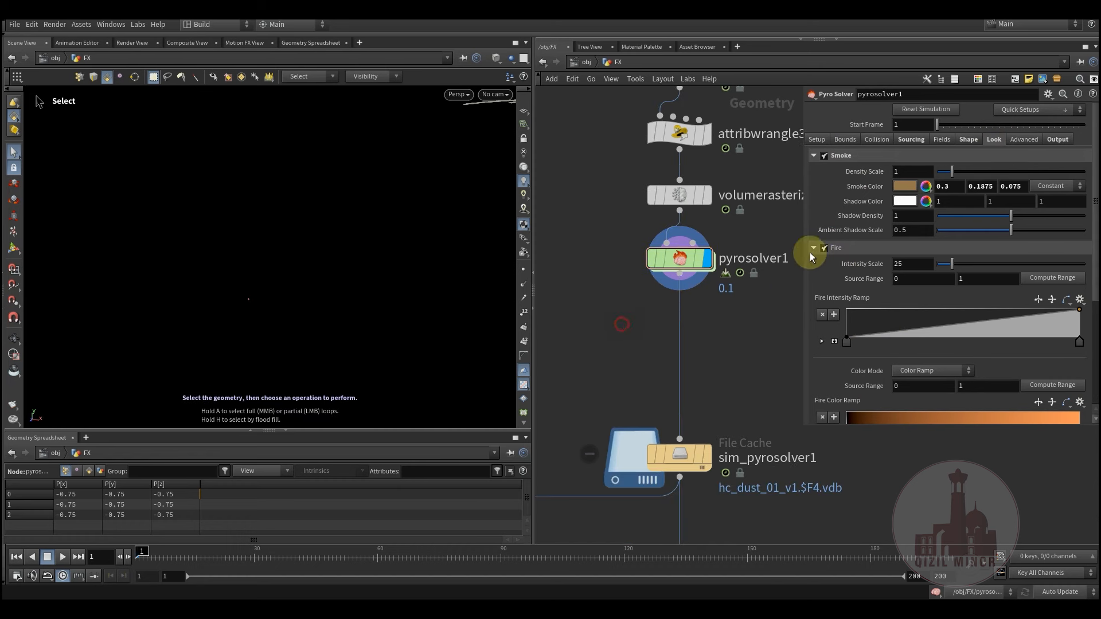
{"action": "mouse_move", "coordinate": [684, 261]}
{"action": "left_click_drag", "start_coordinate": [159, 556], "coordinate": [325, 566]}
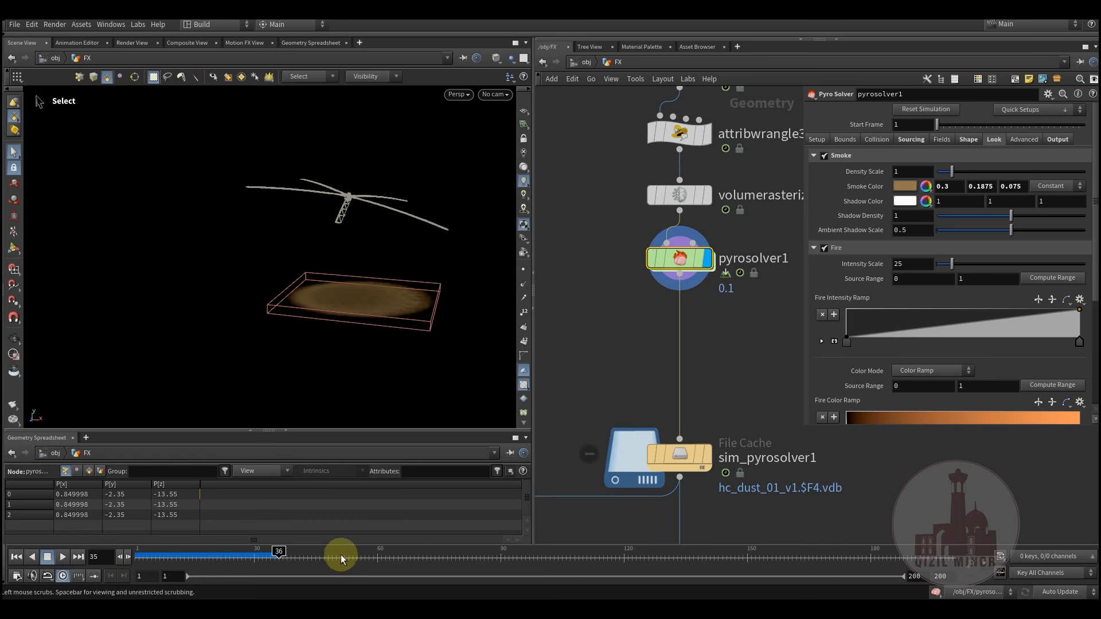
{"action": "left_click_drag", "start_coordinate": [238, 560], "coordinate": [338, 573]}
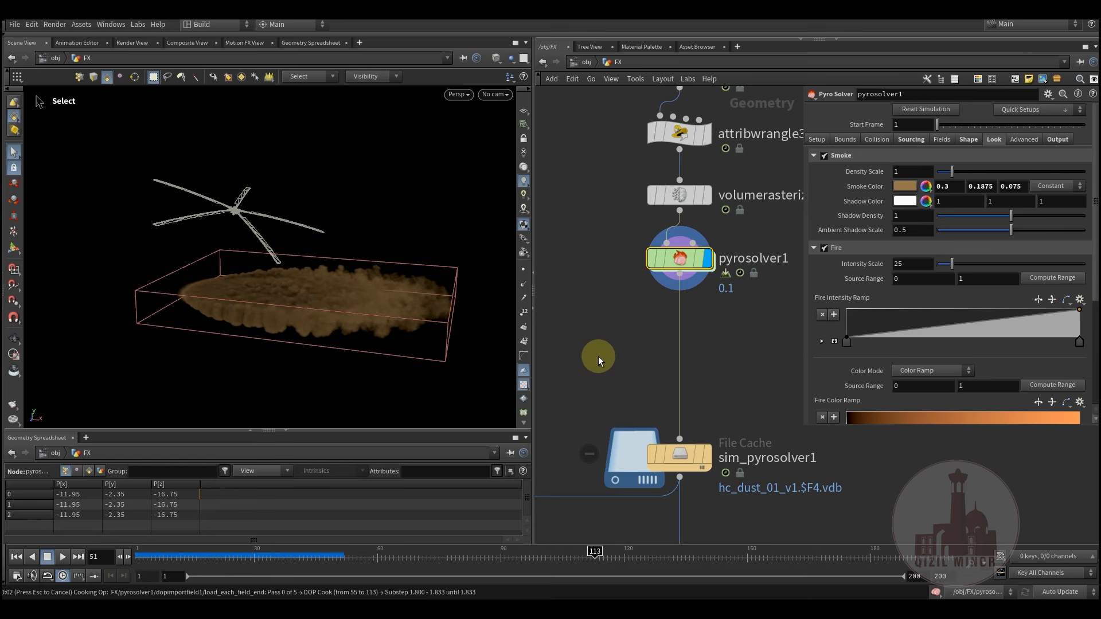
{"action": "key", "text": "Escape"}
- Display the sim_pyrosolver1 file cache instead of the live solver and return to the first frame
{"action": "middle_click_drag", "start_coordinate": [625, 341], "coordinate": [628, 278]}
{"action": "left_click", "coordinate": [724, 356]}
{"action": "mouse_move", "coordinate": [682, 389]}
{"action": "left_click", "coordinate": [713, 351]}
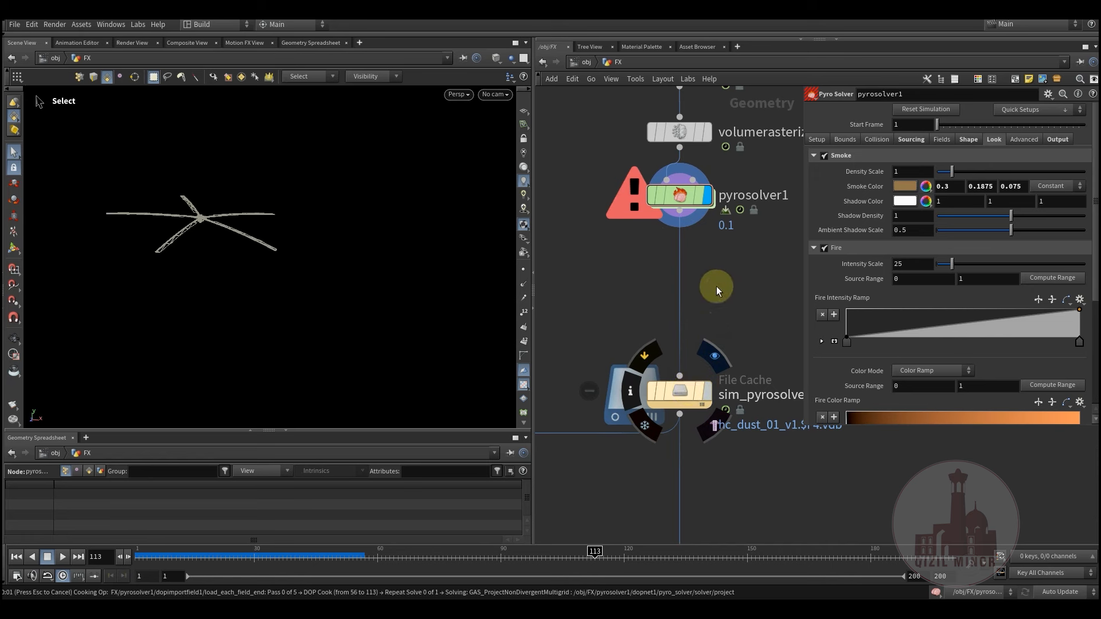
{"action": "left_click", "coordinate": [16, 557]}
- Select pyrosolver1 and review its Output export fields and post-process VDB conversion options
{"action": "middle_click_drag", "start_coordinate": [627, 325], "coordinate": [632, 369]}
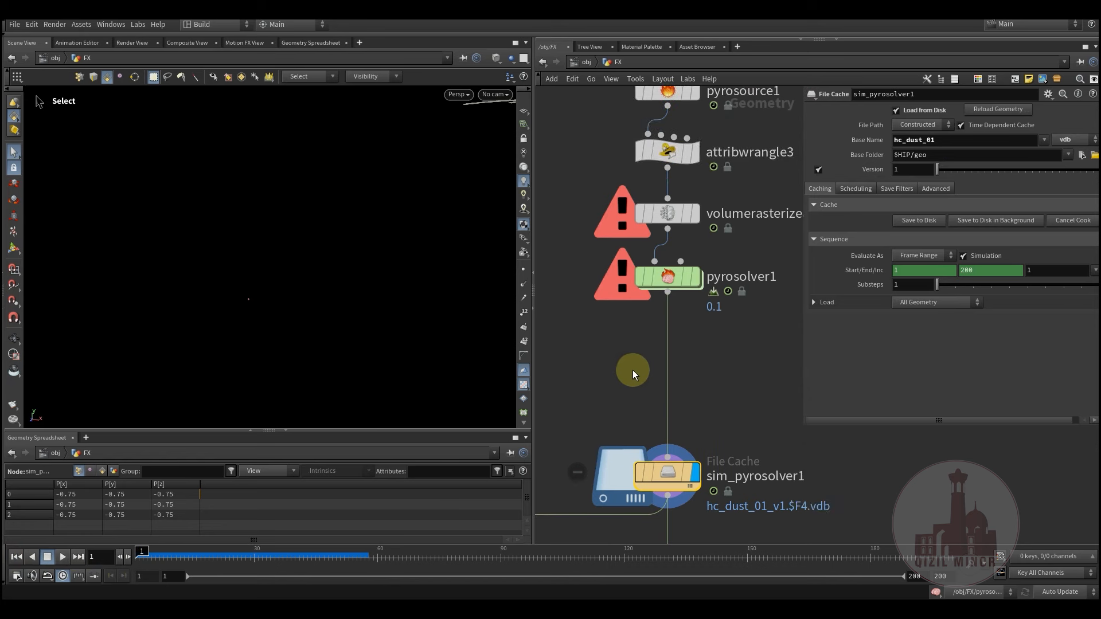
{"action": "left_click", "coordinate": [679, 276]}
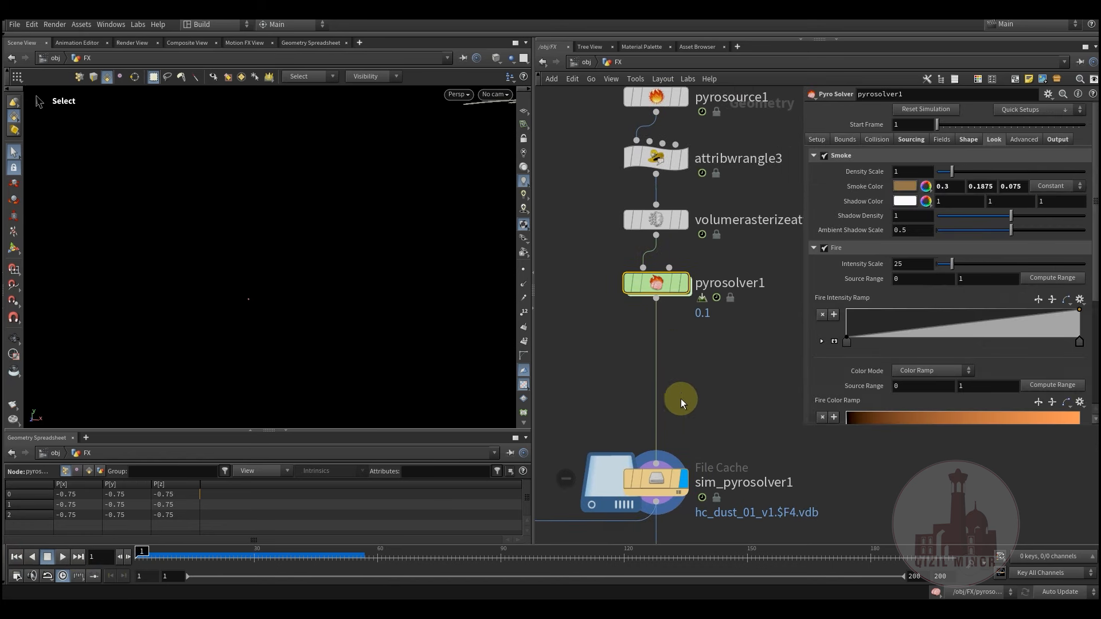
{"action": "middle_click_drag", "start_coordinate": [680, 400], "coordinate": [667, 397]}
{"action": "left_click", "coordinate": [1060, 140]}
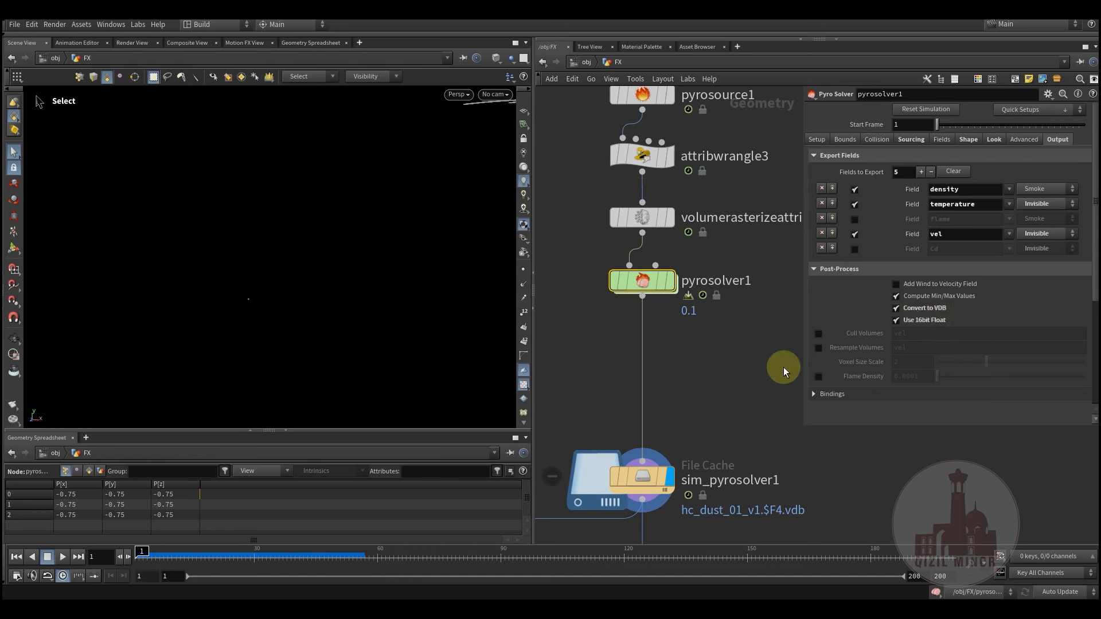
- Select the sim_pyrosolver1 file cache and scrub to frame 90 to preview the cached dust
{"action": "middle_click_drag", "start_coordinate": [627, 422], "coordinate": [683, 282]}
{"action": "scroll", "coordinate": [737, 318], "scroll_direction": "down", "scroll_amount": 2}
{"action": "mouse_move", "coordinate": [747, 317]}
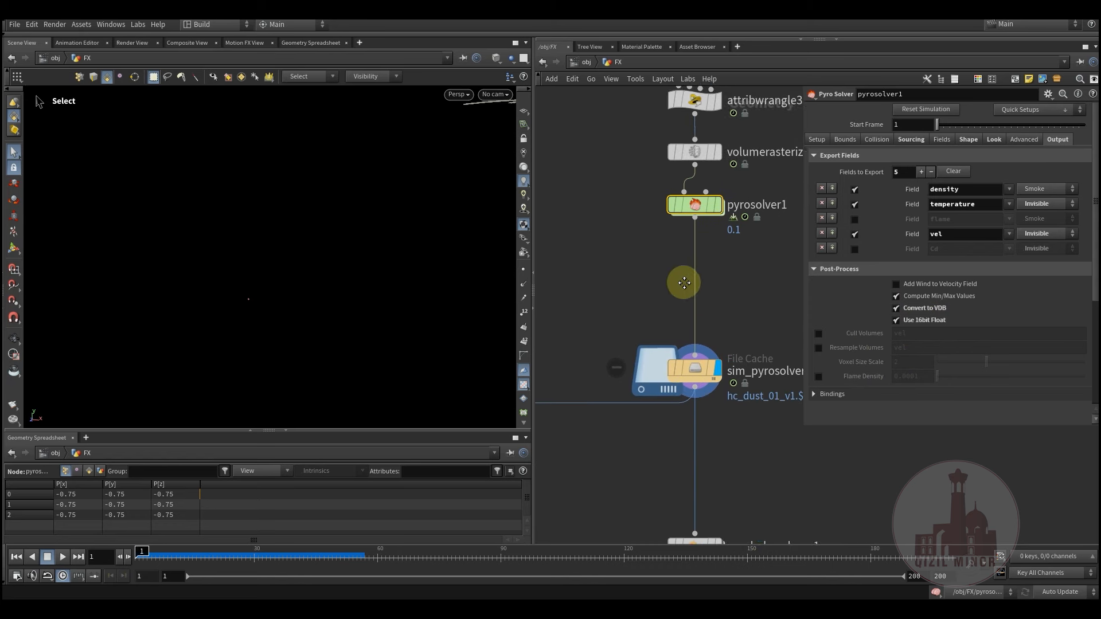
{"action": "left_click", "coordinate": [690, 372]}
{"action": "middle_click_drag", "start_coordinate": [620, 316], "coordinate": [655, 310]}
{"action": "left_click_drag", "start_coordinate": [298, 560], "coordinate": [349, 560]}
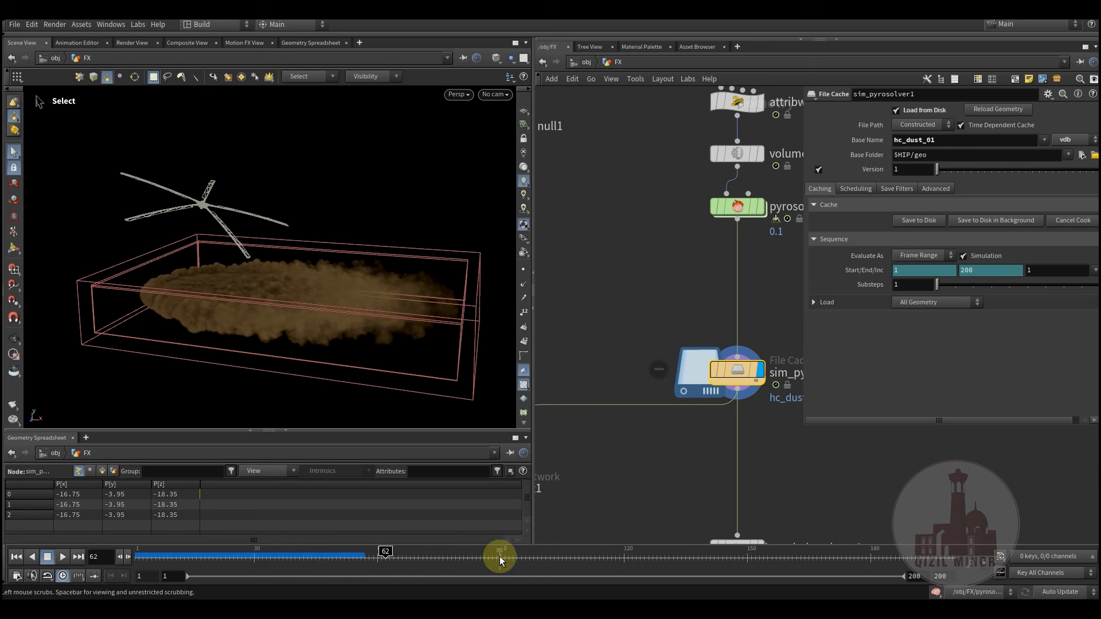
- Set the viewport shading to Smooth Shaded and view the cached dust from another angle
{"action": "left_click", "coordinate": [495, 58]}
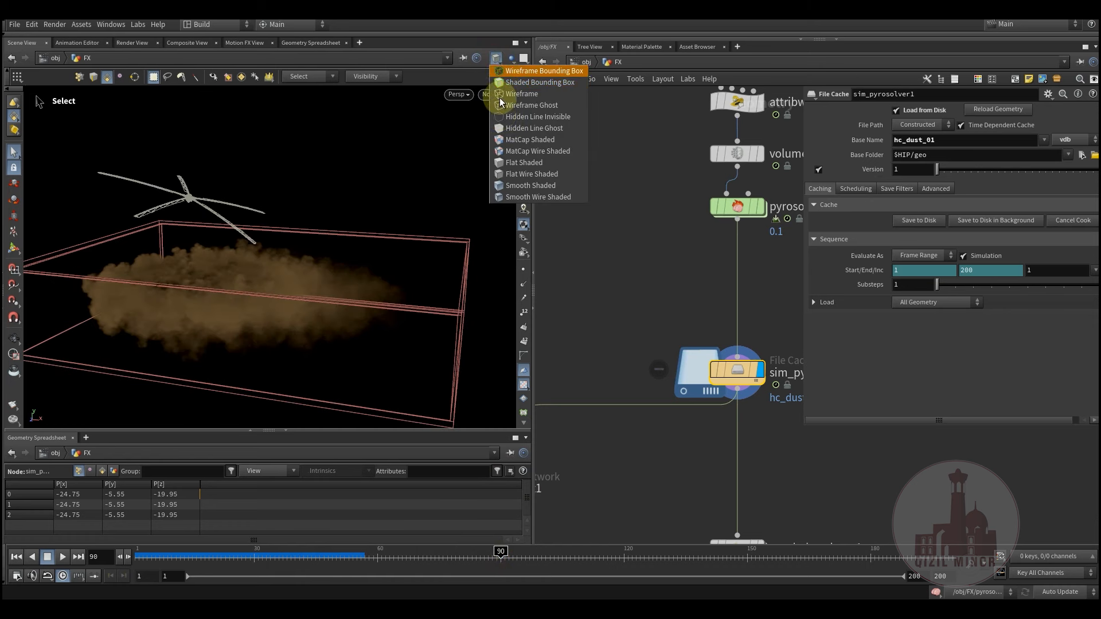
{"action": "left_click", "coordinate": [514, 186]}
{"action": "key", "text": "Escape"}
{"action": "mouse_move", "coordinate": [233, 295]}
{"action": "left_mouse_down"}
{"action": "mouse_move", "coordinate": [247, 292]}
{"action": "mouse_move", "coordinate": [256, 263]}
{"action": "mouse_move", "coordinate": [241, 277]}
{"action": "left_mouse_up"}
- Trace the sim_pyrosolver1 output to popnet1's third input and inspect the cached dust cloud up close
{"action": "middle_click_drag", "start_coordinate": [658, 307], "coordinate": [641, 273]}
{"action": "scroll", "coordinate": [716, 274], "scroll_direction": "down", "scroll_amount": 3}
{"action": "middle_click_drag", "start_coordinate": [581, 369], "coordinate": [641, 241]}
{"action": "scroll", "coordinate": [641, 241], "scroll_direction": "up", "scroll_amount": 3}
{"action": "middle_click_drag", "start_coordinate": [669, 94], "coordinate": [649, 194]}
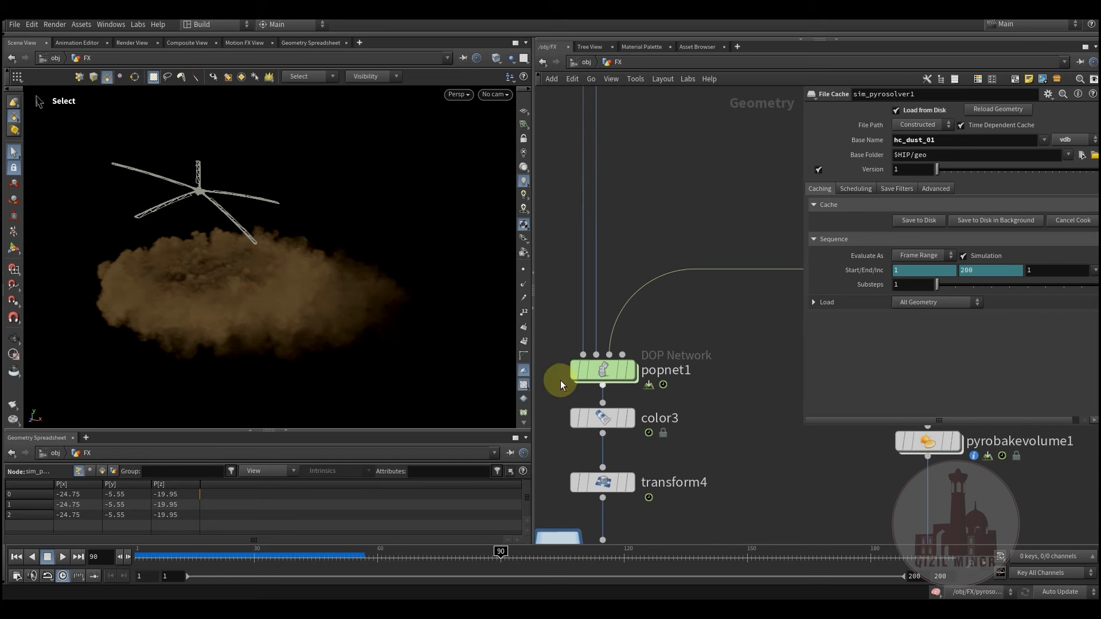
{"action": "key", "text": "Escape"}
{"action": "left_click_drag", "start_coordinate": [260, 280], "coordinate": [339, 264]}
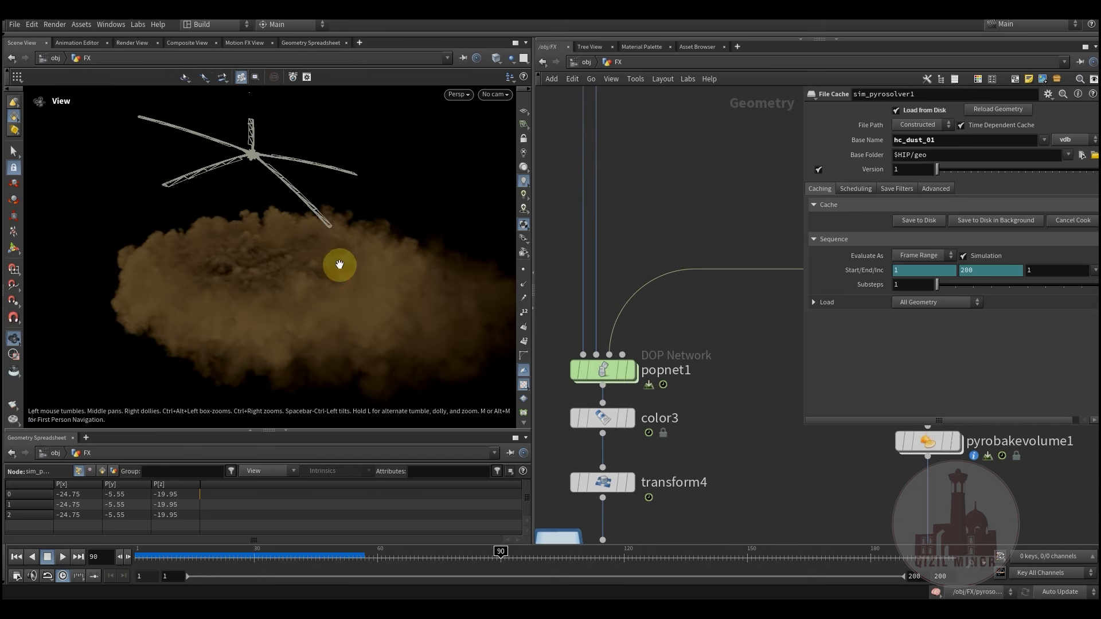
- Return the timeline to frame 1, then display and select the popnet1 node
{"action": "key", "text": "s"}
{"action": "middle_click_drag", "start_coordinate": [670, 291], "coordinate": [697, 214]}
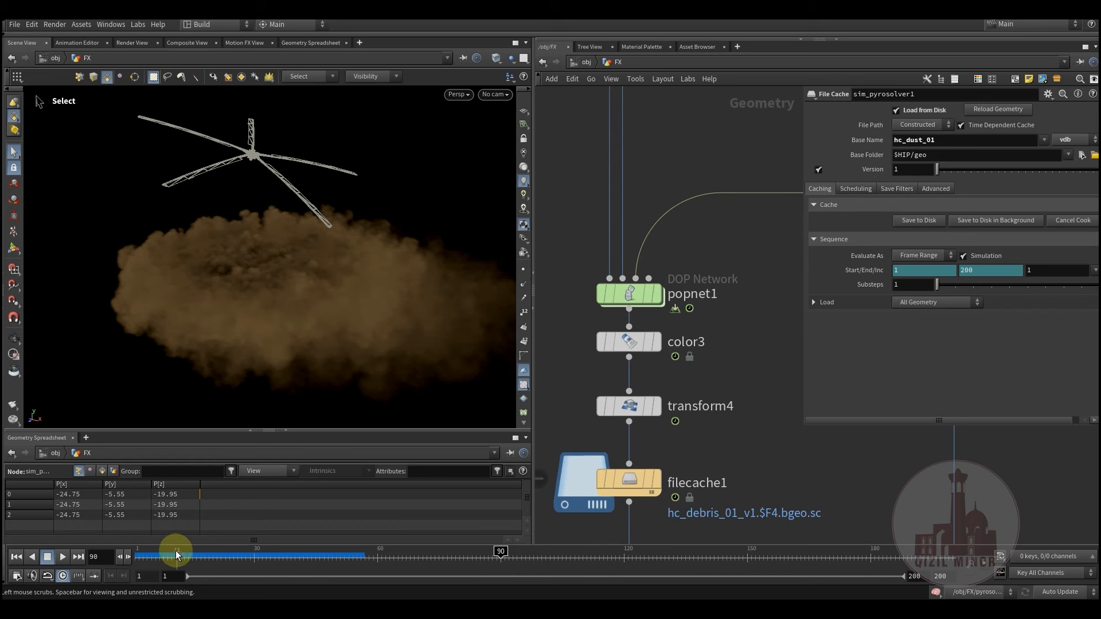
{"action": "left_click_drag", "start_coordinate": [178, 553], "coordinate": [138, 553]}
{"action": "mouse_move", "coordinate": [665, 267]}
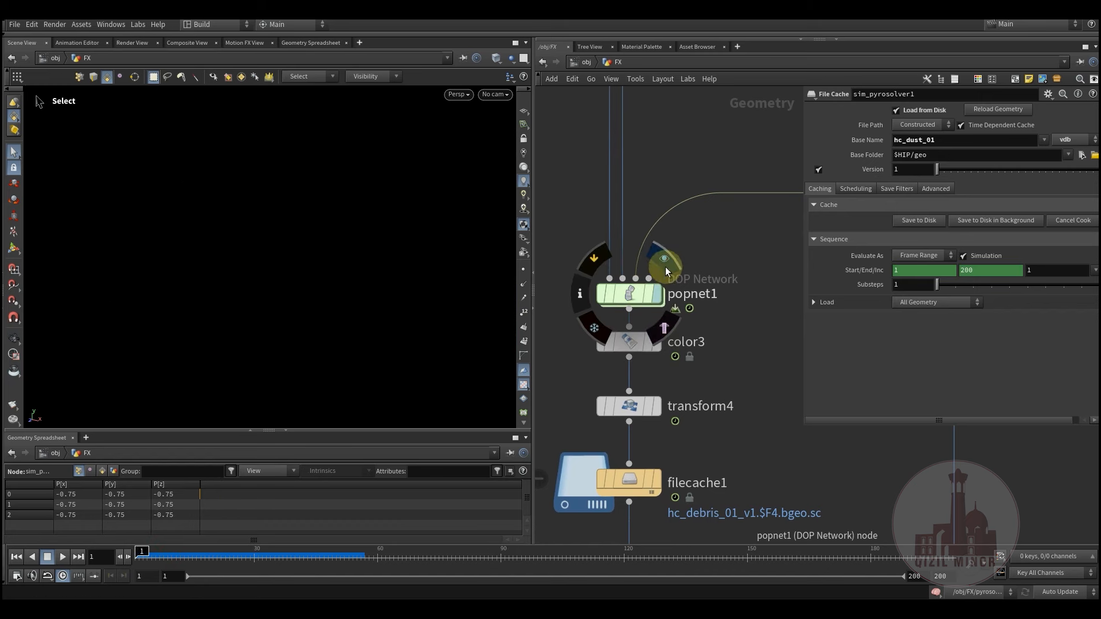
{"action": "left_click", "coordinate": [630, 296]}
{"action": "middle_click_drag", "start_coordinate": [712, 250], "coordinate": [659, 263]}
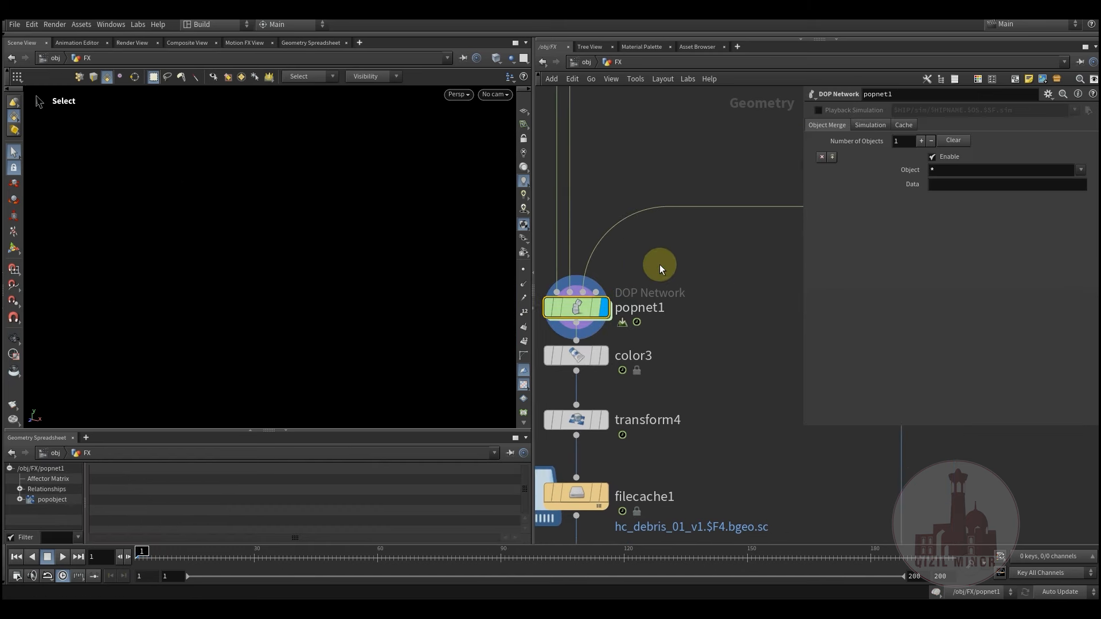
- Display and select pyrobakevolume1 and review its smoke density, color and shadow settings
{"action": "scroll", "coordinate": [678, 283], "scroll_direction": "down", "scroll_amount": 4}
{"action": "middle_click_drag", "start_coordinate": [712, 300], "coordinate": [633, 277]}
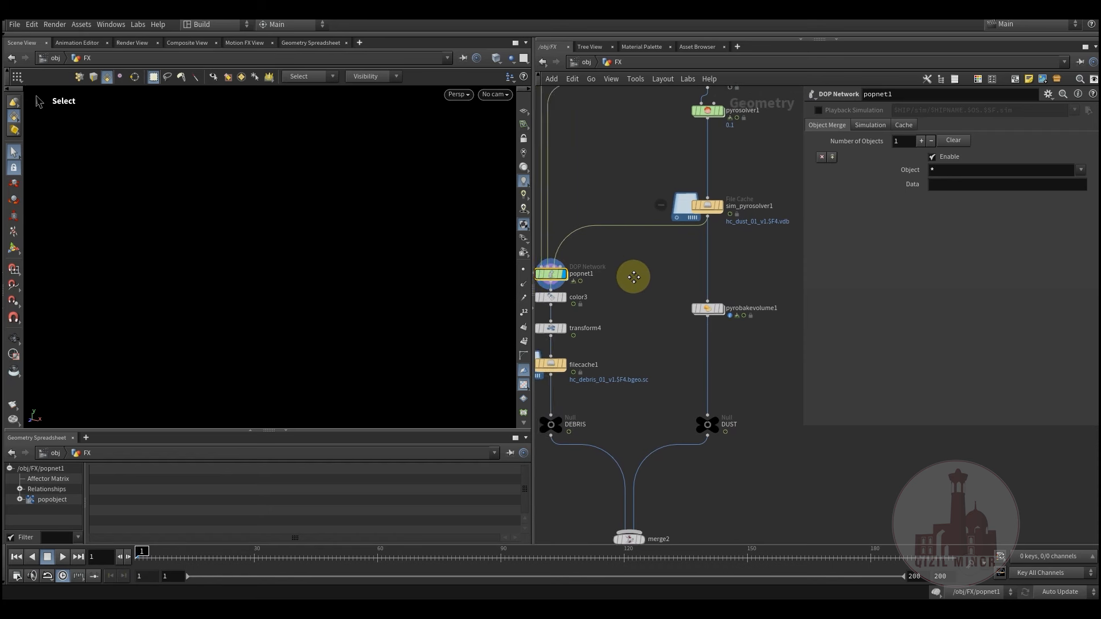
{"action": "scroll", "coordinate": [688, 321], "scroll_direction": "up", "scroll_amount": 3}
{"action": "mouse_move", "coordinate": [703, 281]}
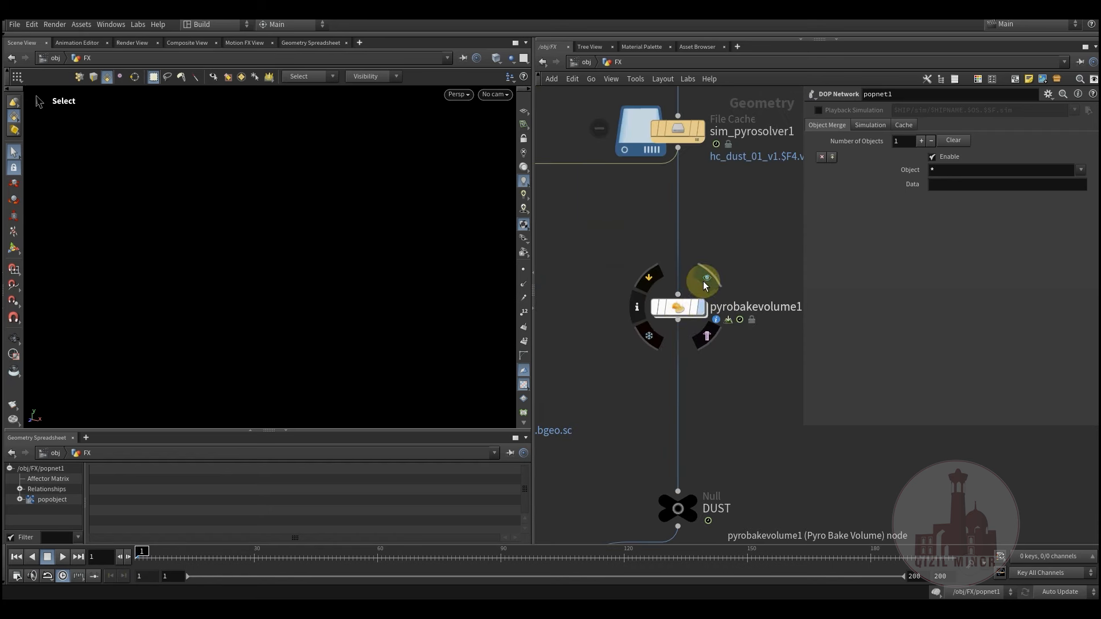
{"action": "left_click", "coordinate": [679, 311]}
{"action": "middle_click_drag", "start_coordinate": [750, 280], "coordinate": [683, 249]}
{"action": "middle_click_drag", "start_coordinate": [676, 340], "coordinate": [700, 358]}
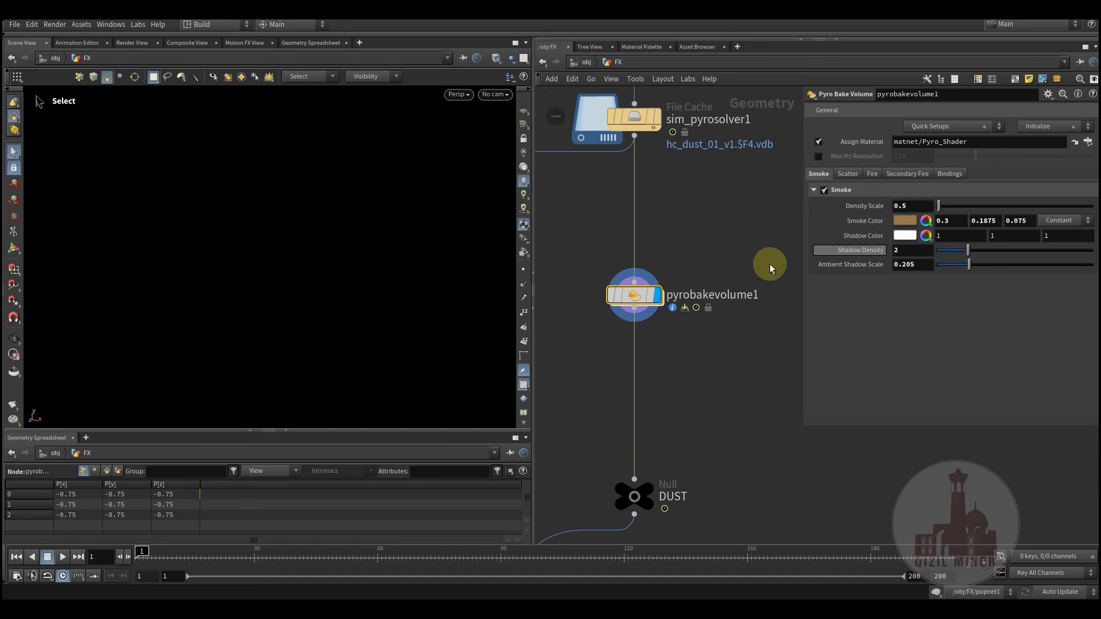
- Set the display back to popnet1, enter the network and review source_first_input's emission type and geometry source
{"action": "middle_click_drag", "start_coordinate": [601, 295], "coordinate": [659, 304]}
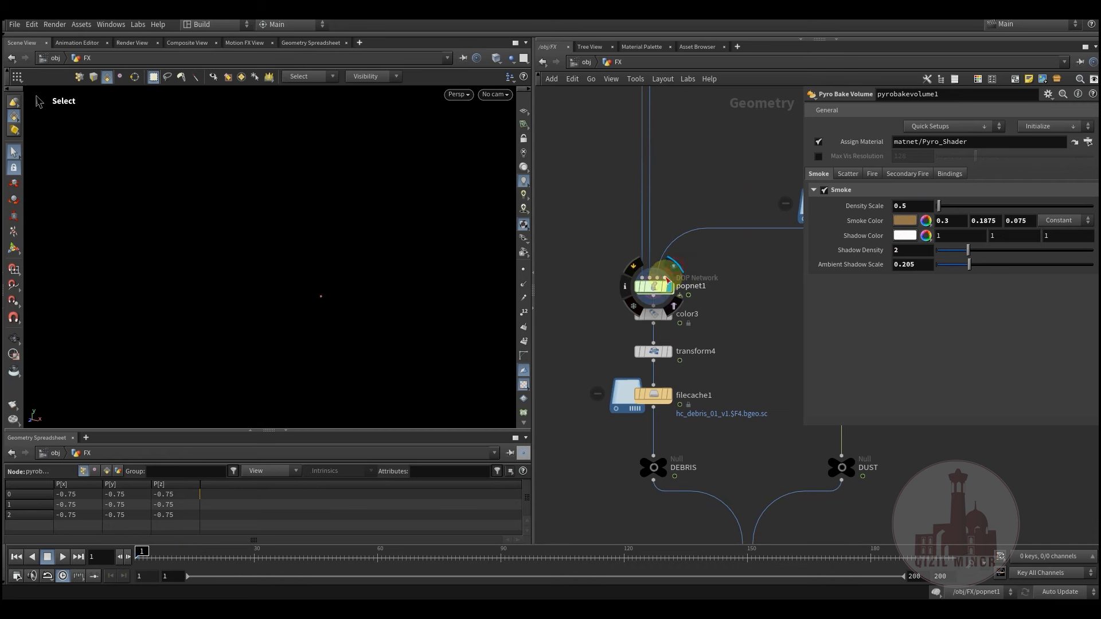
{"action": "double_click", "coordinate": [652, 285]}
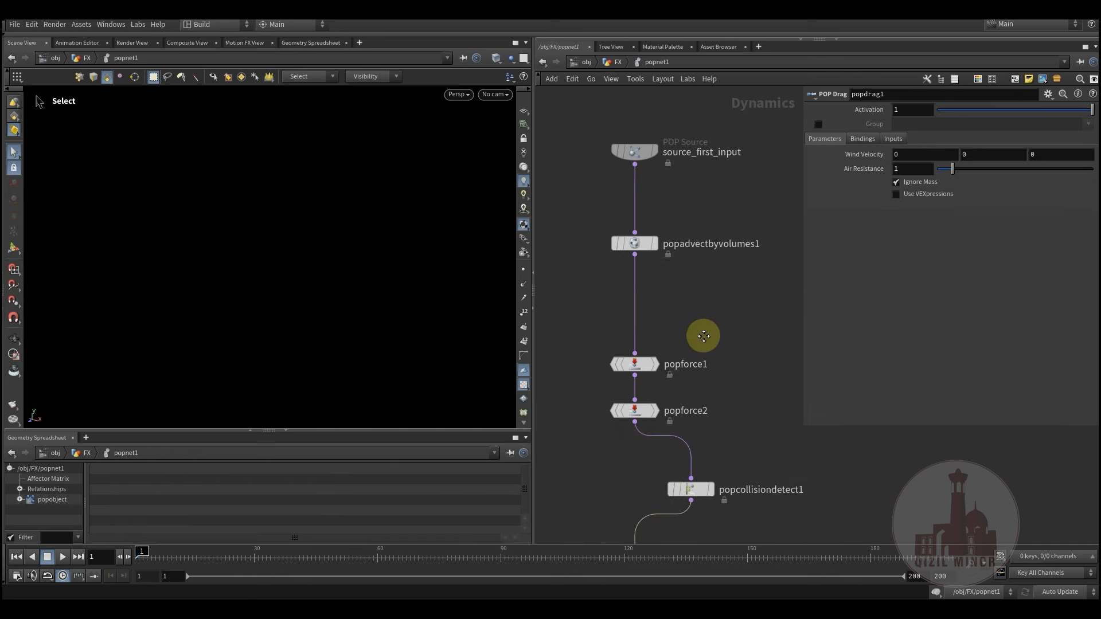
{"action": "left_click", "coordinate": [633, 230]}
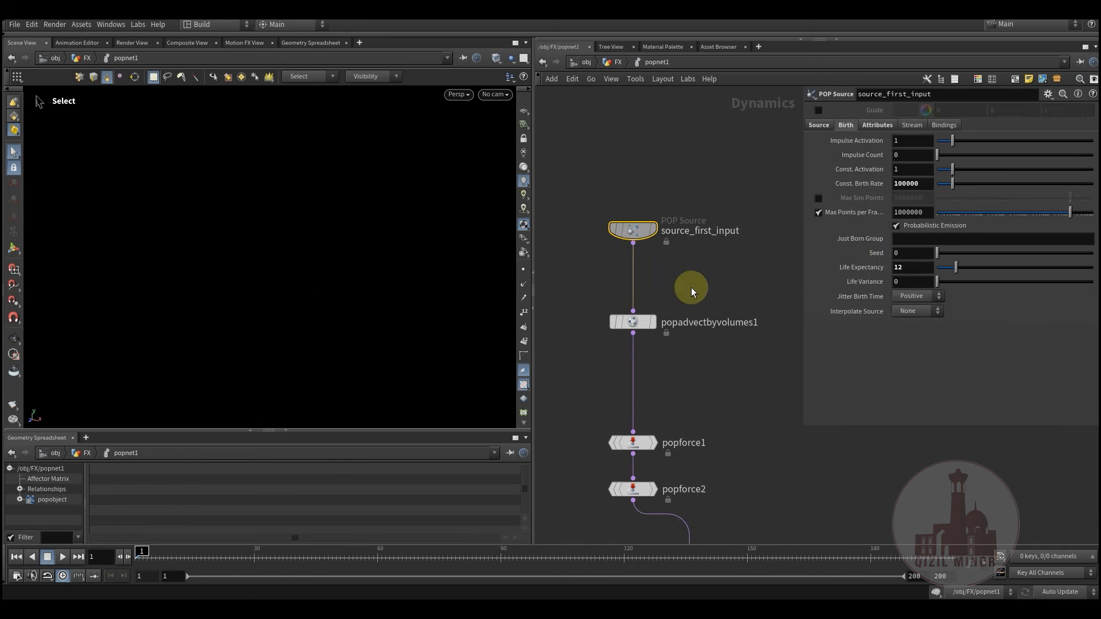
{"action": "left_click", "coordinate": [818, 127]}
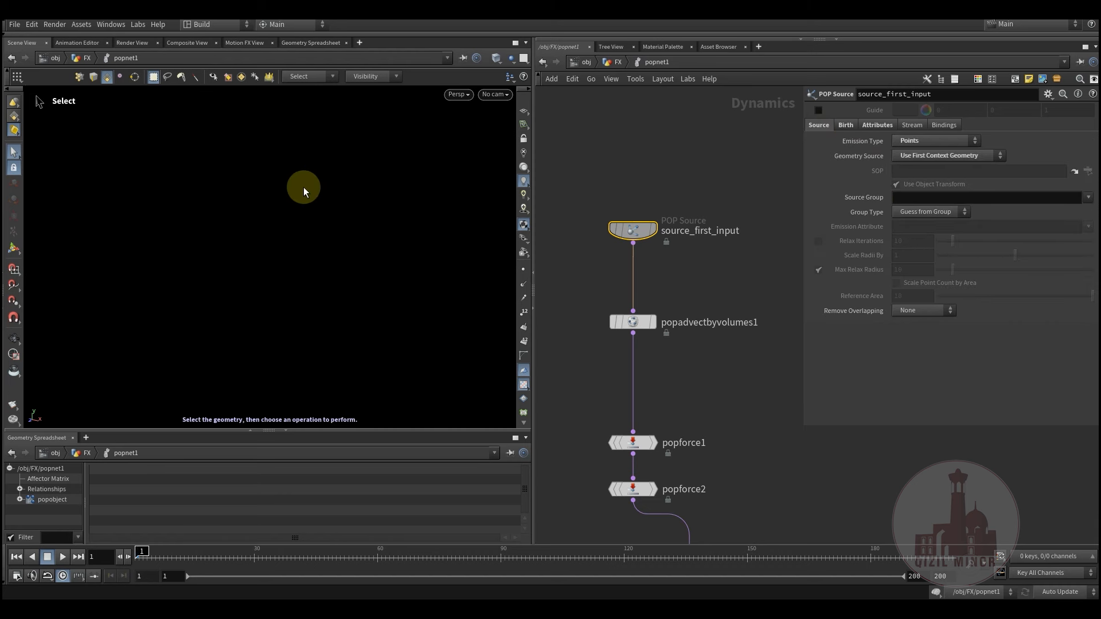
- Examine source_first_input's constant birth rate, life expectancy and initial velocity attributes
{"action": "left_click", "coordinate": [845, 125]}
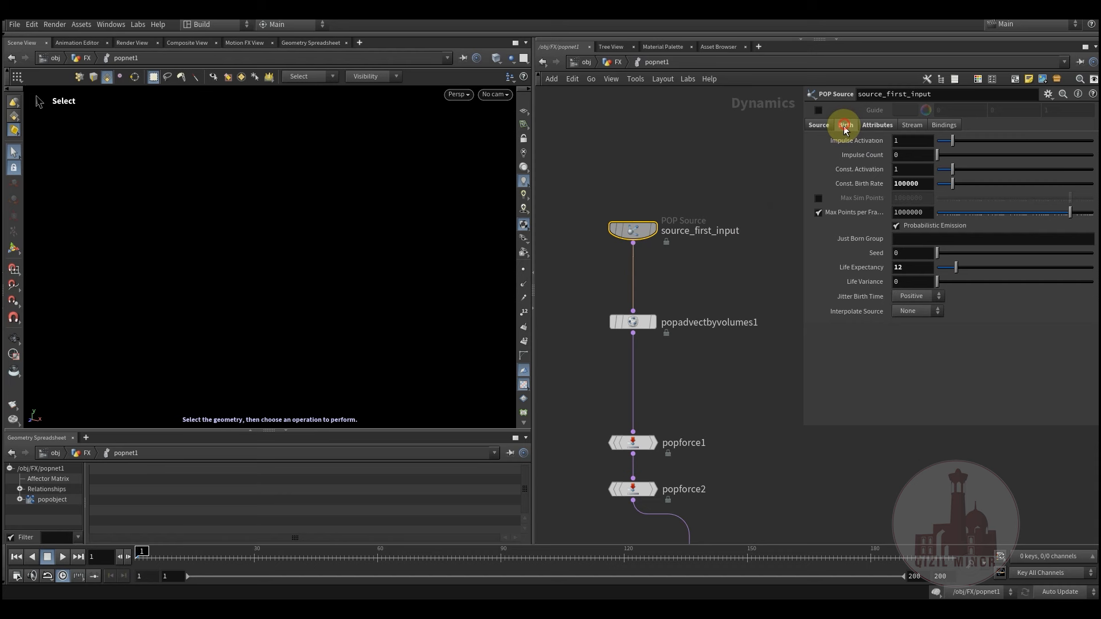
{"action": "left_click", "coordinate": [927, 184]}
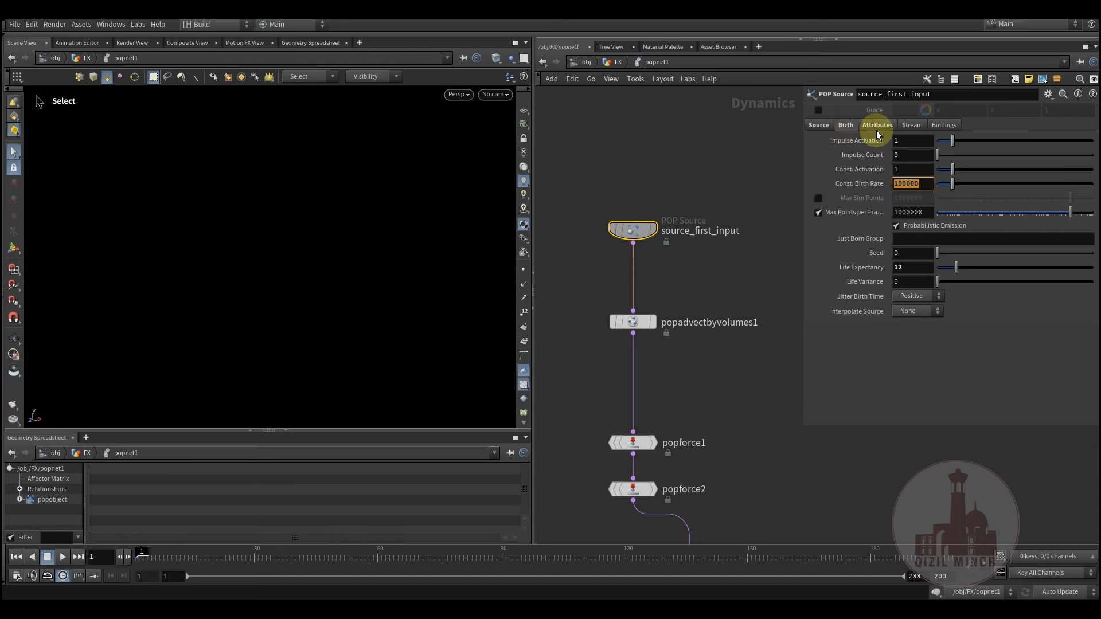
{"action": "left_click", "coordinate": [910, 267]}
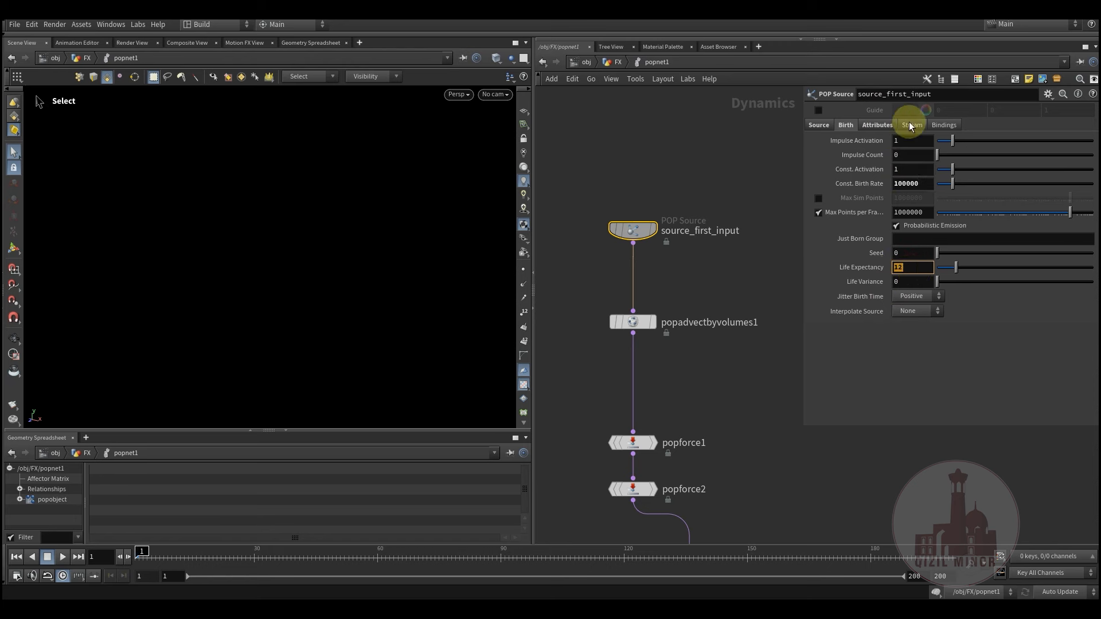
{"action": "left_click", "coordinate": [876, 125]}
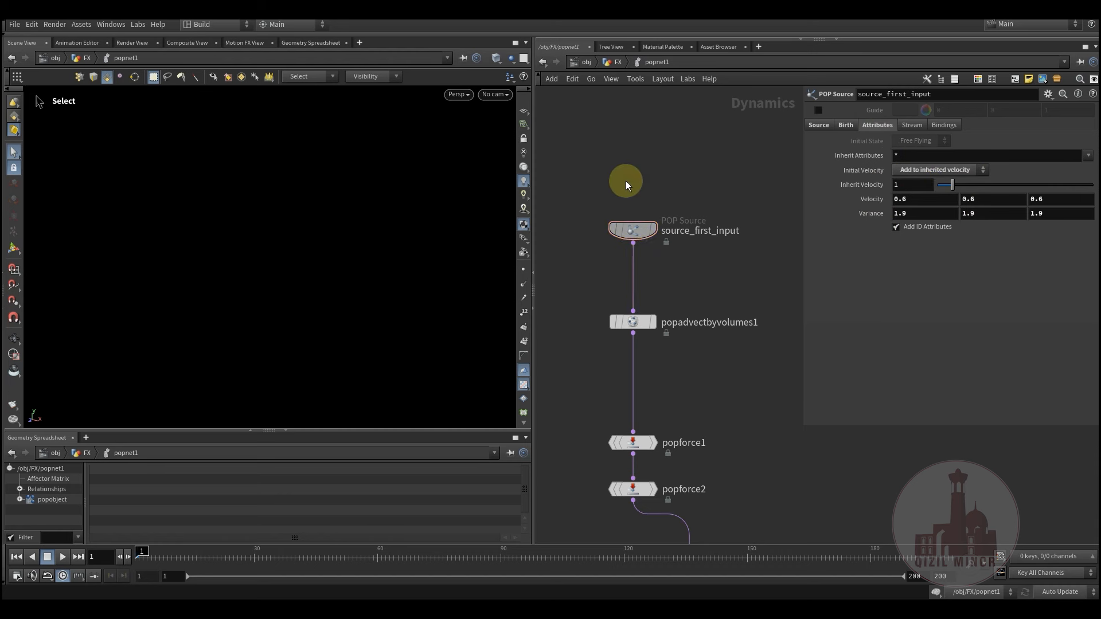
- Review popadvectbyvolumes1's velocity source and compare it with popnet1's input wiring at the FX level
{"action": "middle_click_drag", "start_coordinate": [702, 270], "coordinate": [709, 232]}
{"action": "left_click_drag", "start_coordinate": [658, 307], "coordinate": [660, 309]}
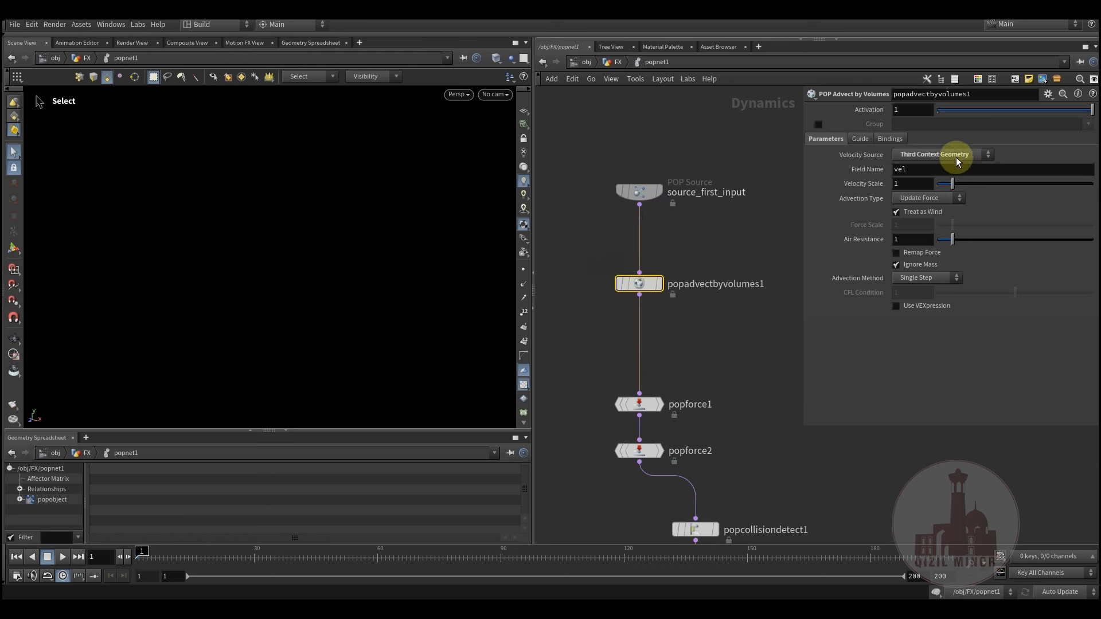
{"action": "left_click", "coordinate": [613, 62]}
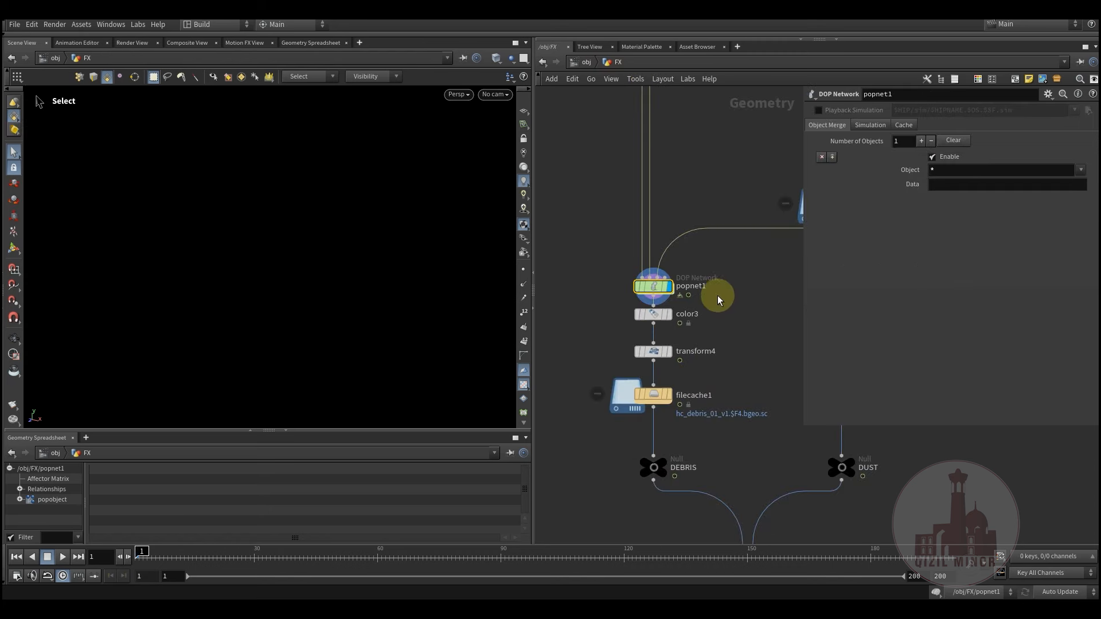
{"action": "double_click", "coordinate": [656, 287]}
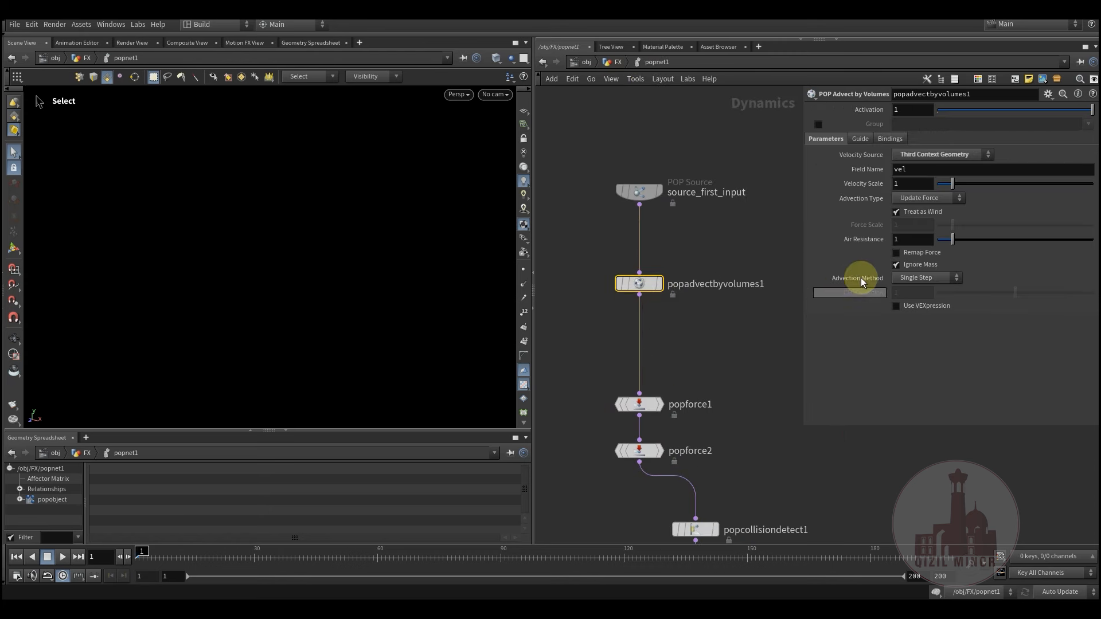
- Inspect popforce1's force vector, noise amplitude and swirl size, and select popforce2
{"action": "middle_click_drag", "start_coordinate": [705, 334], "coordinate": [696, 241]}
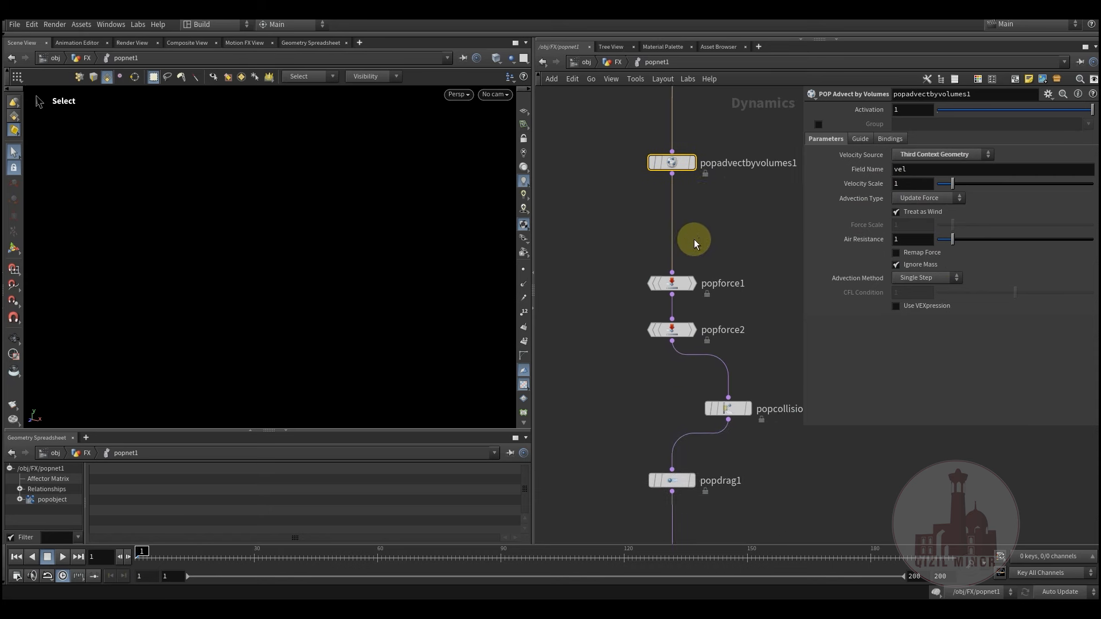
{"action": "left_click", "coordinate": [685, 281]}
{"action": "left_click", "coordinate": [975, 153]}
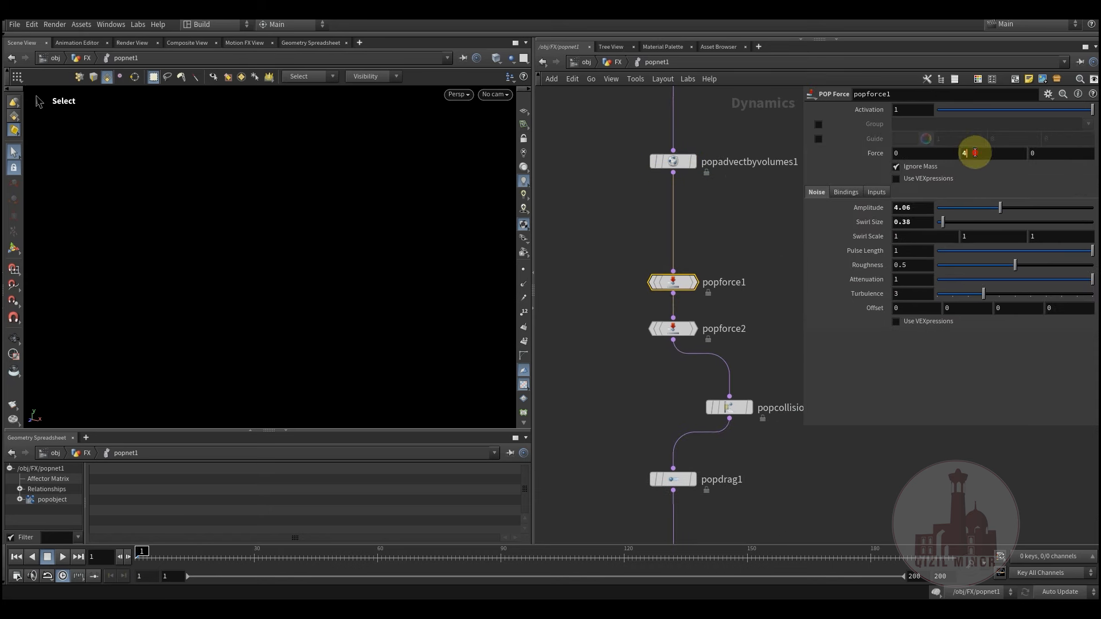
{"action": "left_click", "coordinate": [921, 223]}
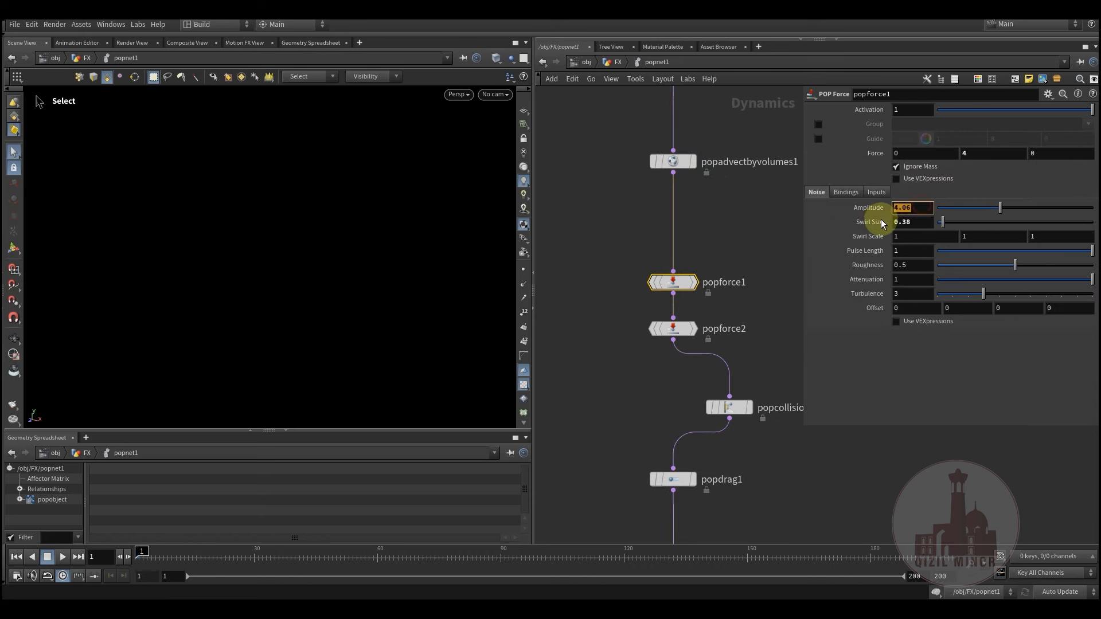
{"action": "left_click", "coordinate": [703, 224]}
{"action": "middle_click_drag", "start_coordinate": [729, 219], "coordinate": [728, 192]}
{"action": "left_click_drag", "start_coordinate": [976, 153], "coordinate": [948, 161]}
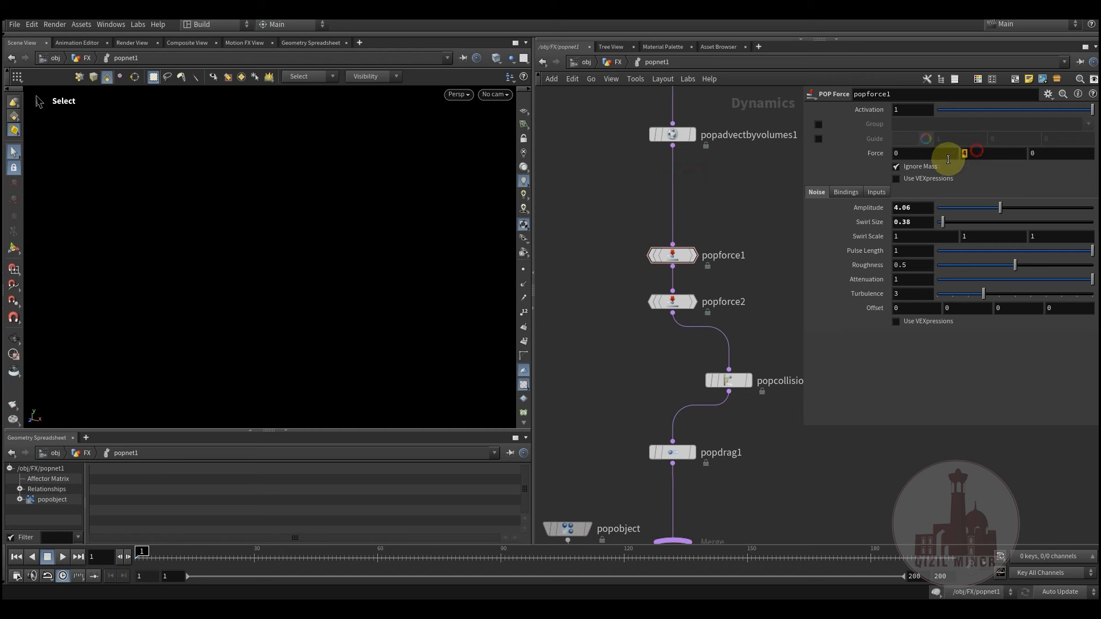
{"action": "left_click", "coordinate": [675, 297]}
- Select popcollisiondetect1 and review its collision target and particle size
{"action": "middle_click_drag", "start_coordinate": [648, 356], "coordinate": [614, 265]}
{"action": "left_click", "coordinate": [718, 291]}
{"action": "middle_click_drag", "start_coordinate": [706, 346], "coordinate": [664, 416]}
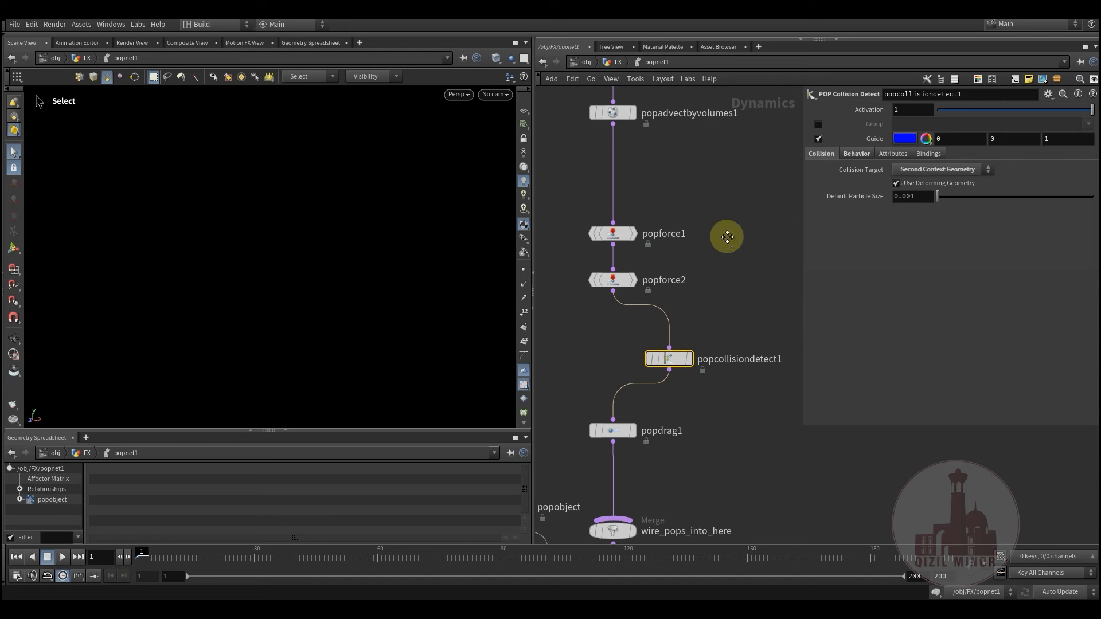
- Go back to the FX level, select null1 to view the terrain and trace its connection to popnet1's second input
{"action": "left_click", "coordinate": [618, 62]}
{"action": "scroll", "coordinate": [633, 270], "scroll_direction": "up", "scroll_amount": 5}
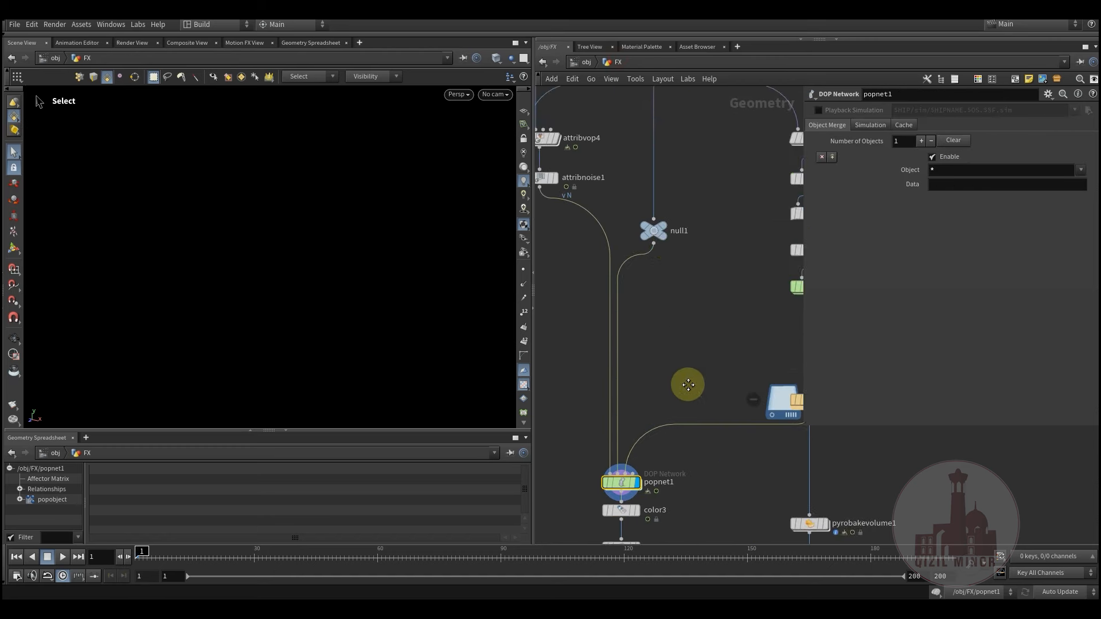
{"action": "left_click", "coordinate": [672, 286]}
{"action": "scroll", "coordinate": [682, 286], "scroll_direction": "down", "scroll_amount": 2}
{"action": "scroll", "coordinate": [689, 287], "scroll_direction": "down", "scroll_amount": 4}
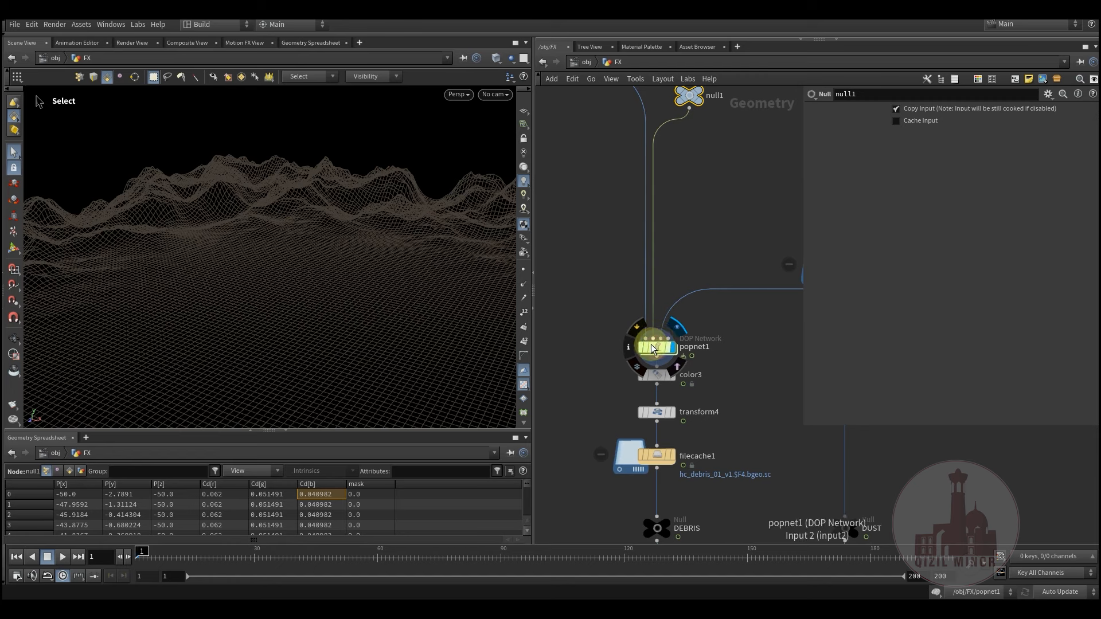
{"action": "middle_click_drag", "start_coordinate": [587, 301], "coordinate": [596, 255]}
{"action": "scroll", "coordinate": [649, 306], "scroll_direction": "up", "scroll_amount": 4}
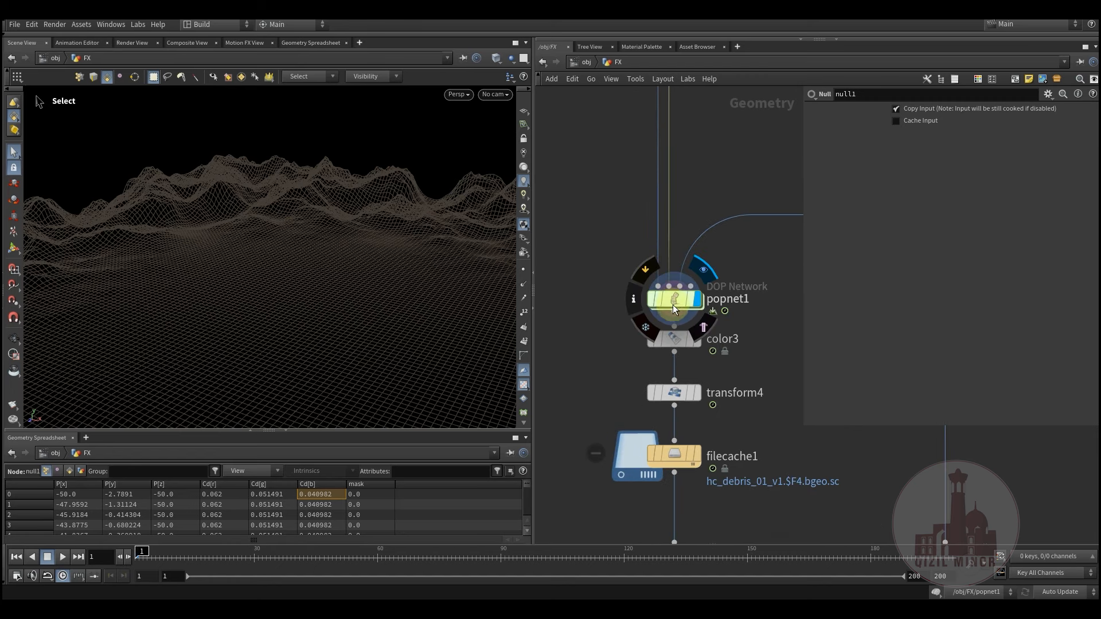
- Re-enter popnet1 and review popcollisiondetect1's behavior settings, including its hit group name and collision response
{"action": "double_click", "coordinate": [681, 296]}
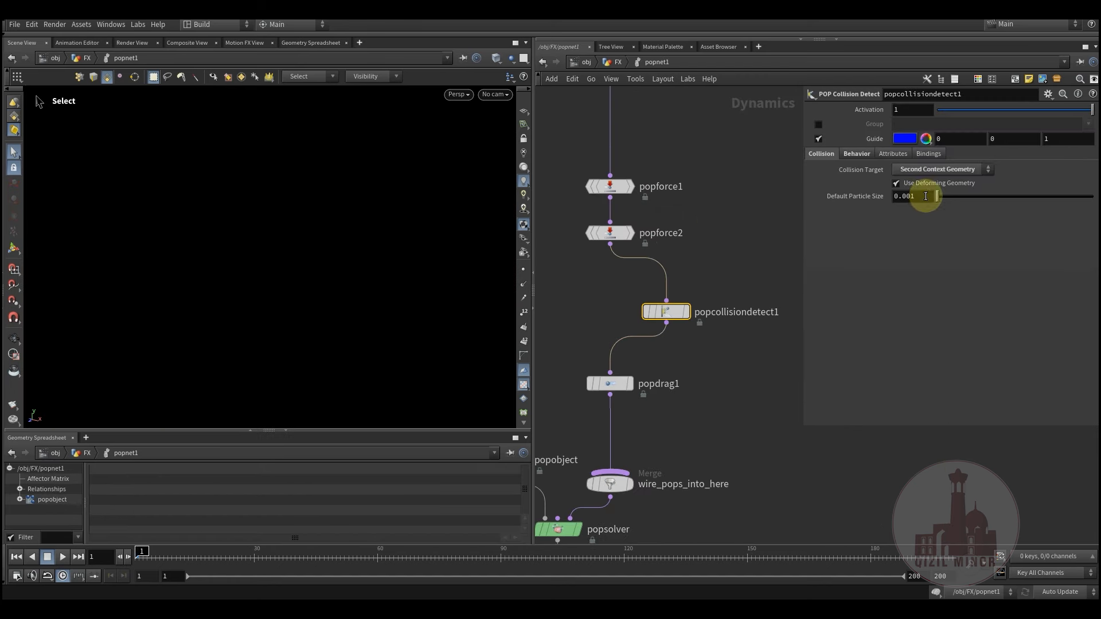
{"action": "left_click", "coordinate": [854, 154]}
{"action": "middle_click_drag", "start_coordinate": [785, 201], "coordinate": [749, 238]}
{"action": "left_click_drag", "start_coordinate": [931, 180], "coordinate": [888, 181]}
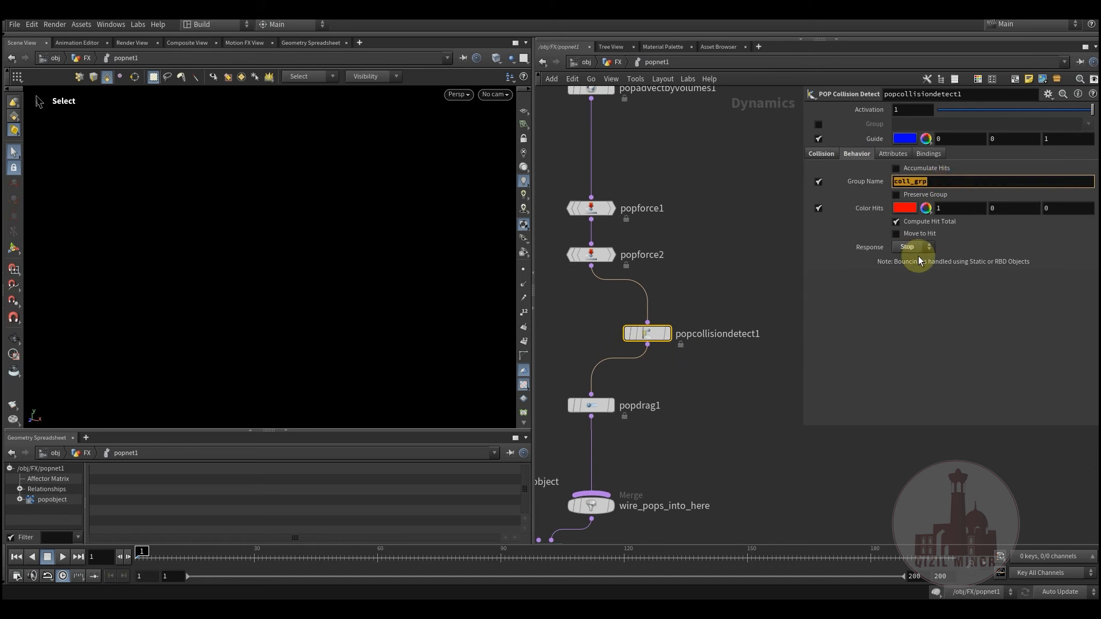
{"action": "middle_click_drag", "start_coordinate": [754, 276], "coordinate": [706, 306]}
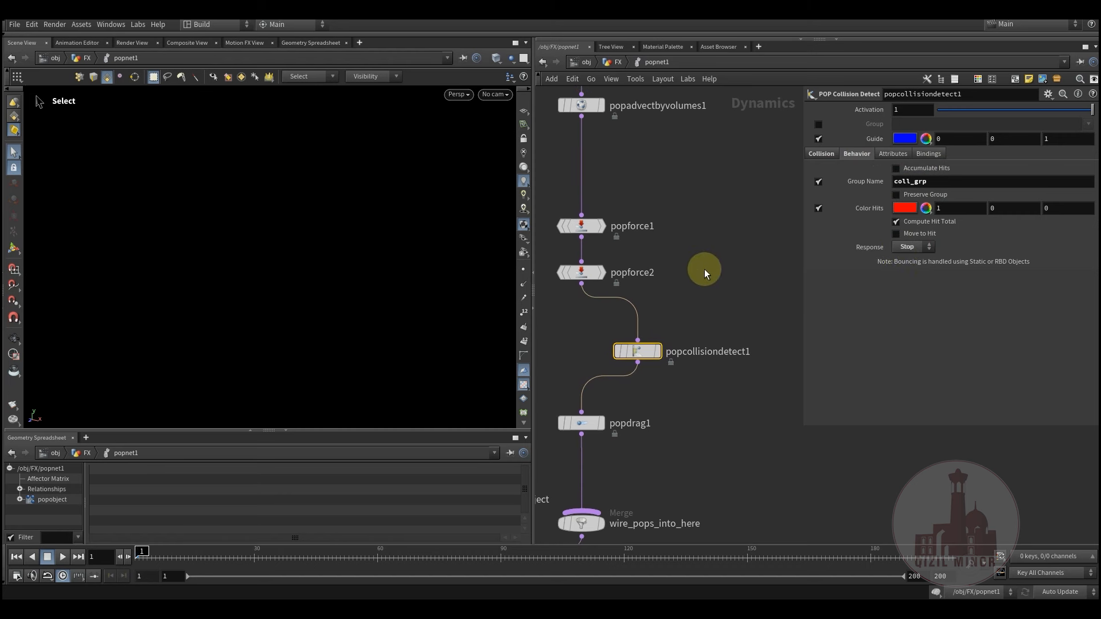
{"action": "mouse_move", "coordinate": [640, 353]}
{"action": "left_click_drag", "start_coordinate": [640, 354], "coordinate": [670, 350]}
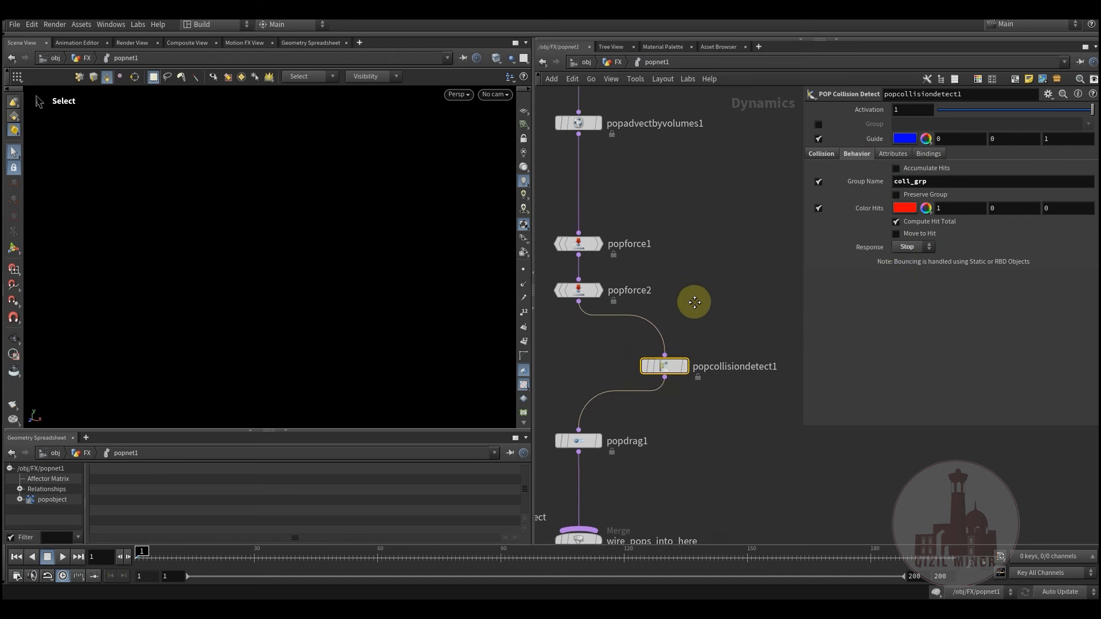
{"action": "scroll", "coordinate": [690, 258], "scroll_direction": "down", "scroll_amount": 2}
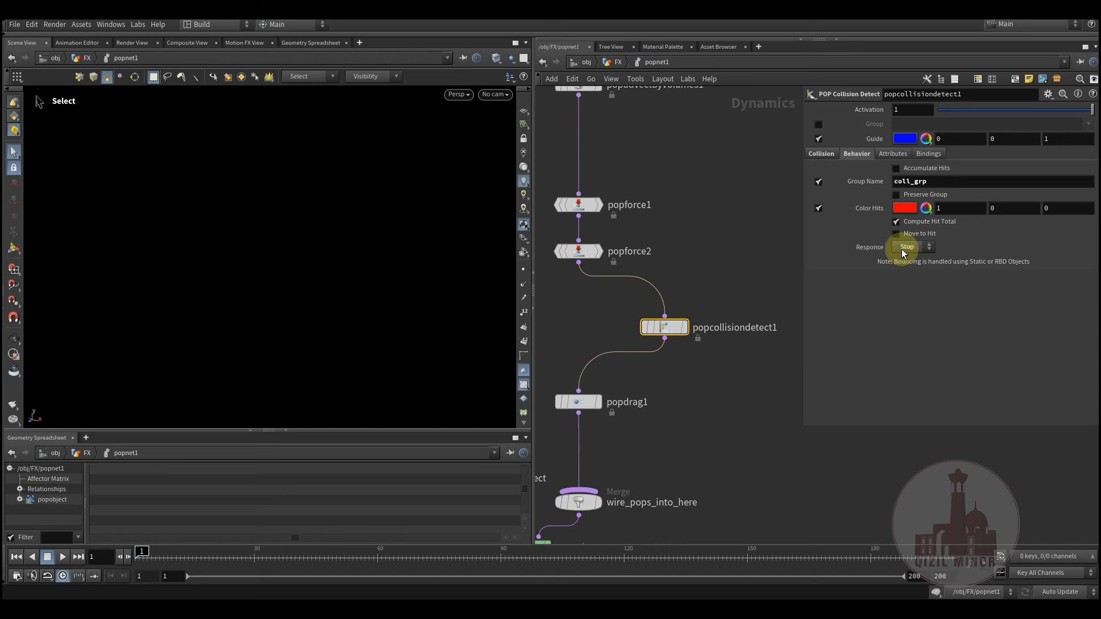
- Select popdrag1, review its air resistance and look over the whole particle network
{"action": "mouse_move", "coordinate": [721, 268]}
{"action": "middle_mouse_down"}
{"action": "mouse_move", "coordinate": [708, 241]}
{"action": "mouse_move", "coordinate": [712, 180]}
{"action": "mouse_move", "coordinate": [723, 270]}
{"action": "middle_mouse_up"}
{"action": "left_click", "coordinate": [597, 342]}
{"action": "scroll", "coordinate": [722, 270], "scroll_direction": "down", "scroll_amount": 2}
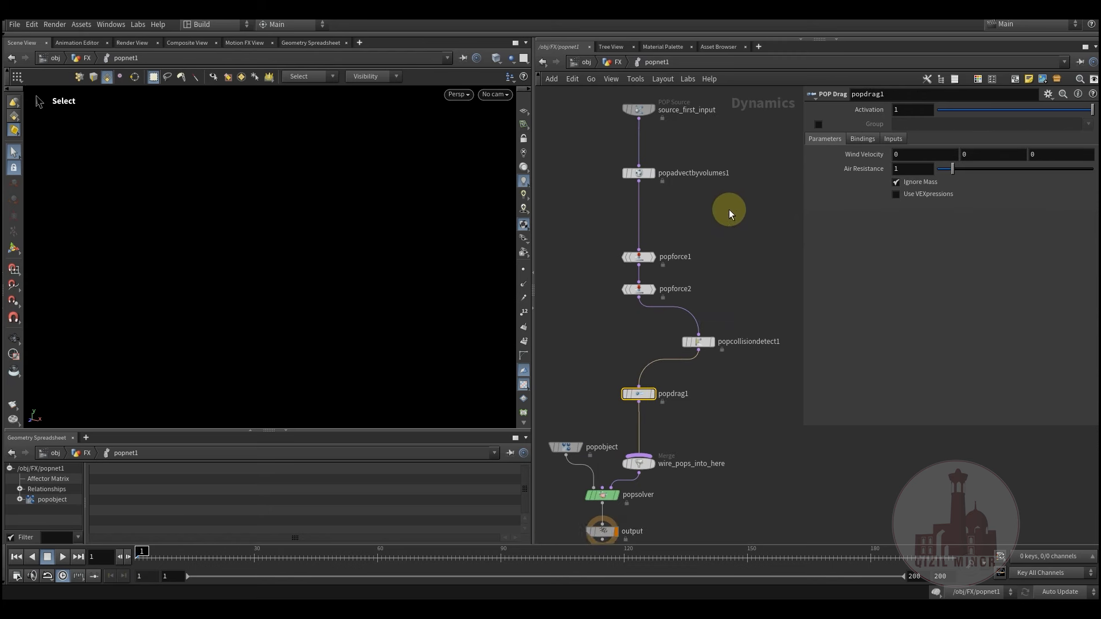
{"action": "middle_click_drag", "start_coordinate": [729, 210], "coordinate": [720, 266]}
- Return to the FX level and scrub the popnet1 simulation to frame 23
{"action": "left_click", "coordinate": [617, 62]}
{"action": "middle_click_drag", "start_coordinate": [596, 260], "coordinate": [556, 304]}
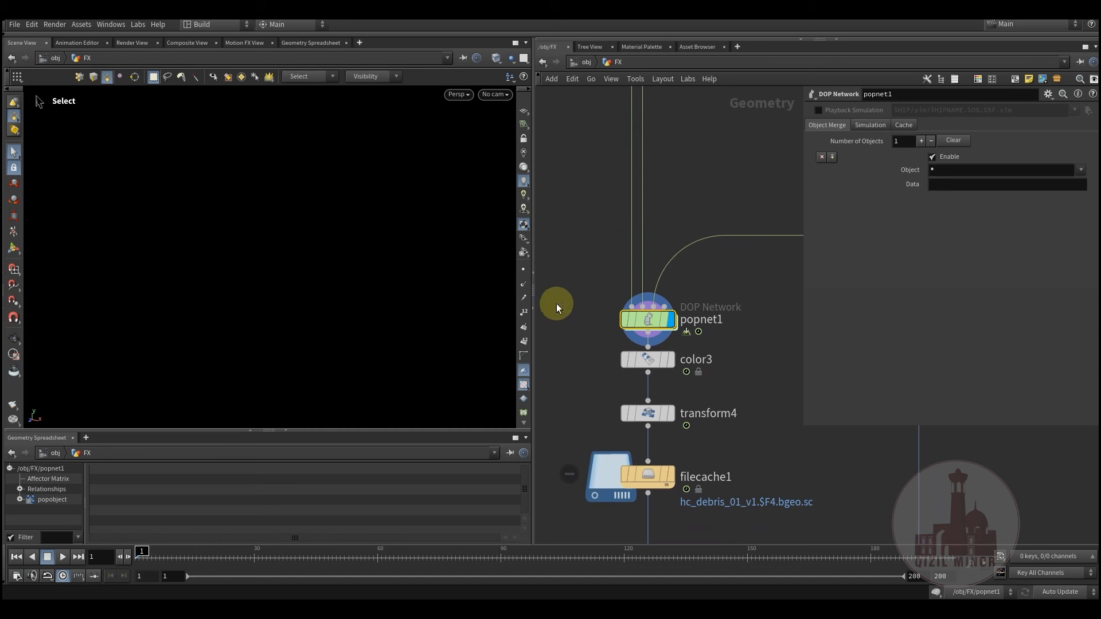
{"action": "mouse_move", "coordinate": [640, 325]}
{"action": "middle_click_drag", "start_coordinate": [581, 261], "coordinate": [589, 188]}
{"action": "mouse_move", "coordinate": [160, 552]}
{"action": "left_mouse_down"}
{"action": "mouse_move", "coordinate": [219, 560]}
{"action": "mouse_move", "coordinate": [224, 548]}
{"action": "left_mouse_up"}
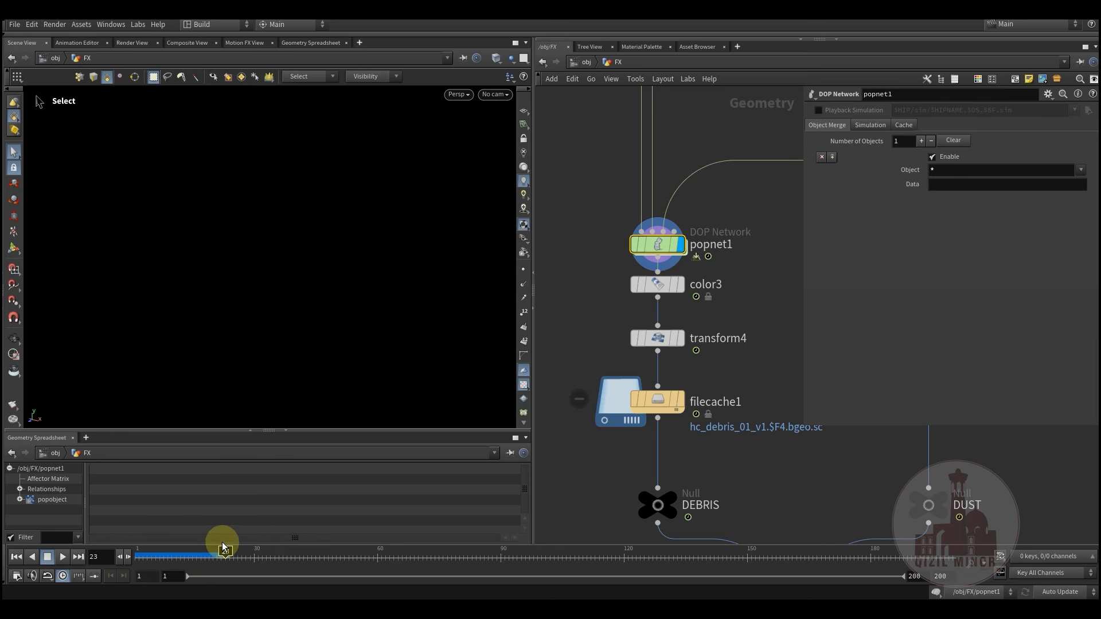
- Look through cam1 and scrub to frame 56 to preview the simulated debris particles
{"action": "left_click", "coordinate": [483, 103]}
{"action": "left_click", "coordinate": [504, 147]}
{"action": "left_click_drag", "start_coordinate": [173, 555], "coordinate": [339, 553]}
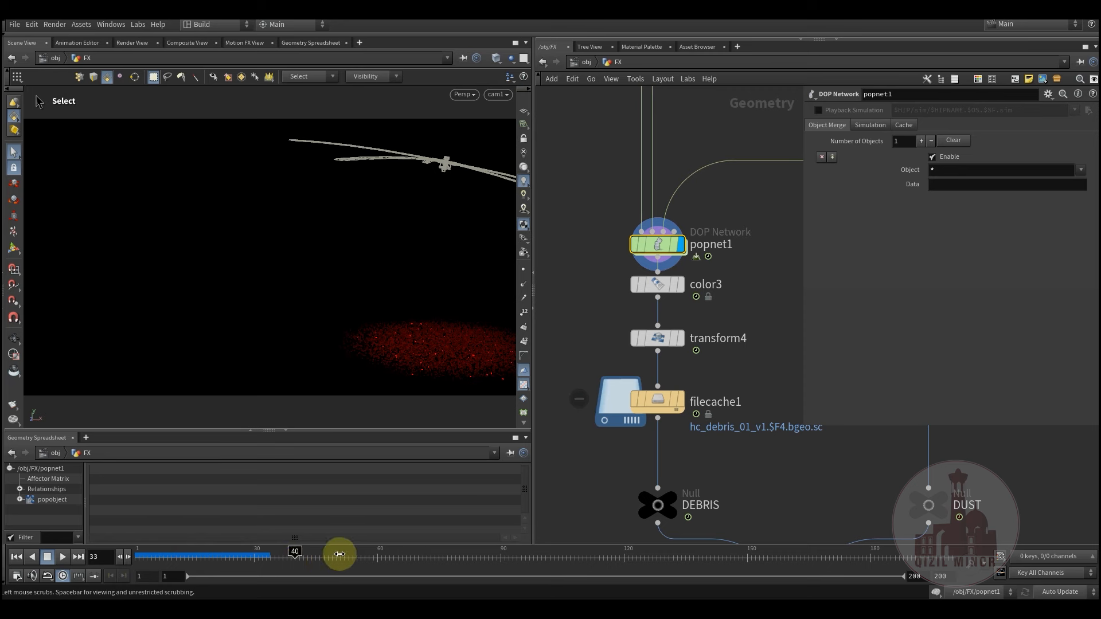
{"action": "left_click_drag", "start_coordinate": [229, 565], "coordinate": [351, 562]}
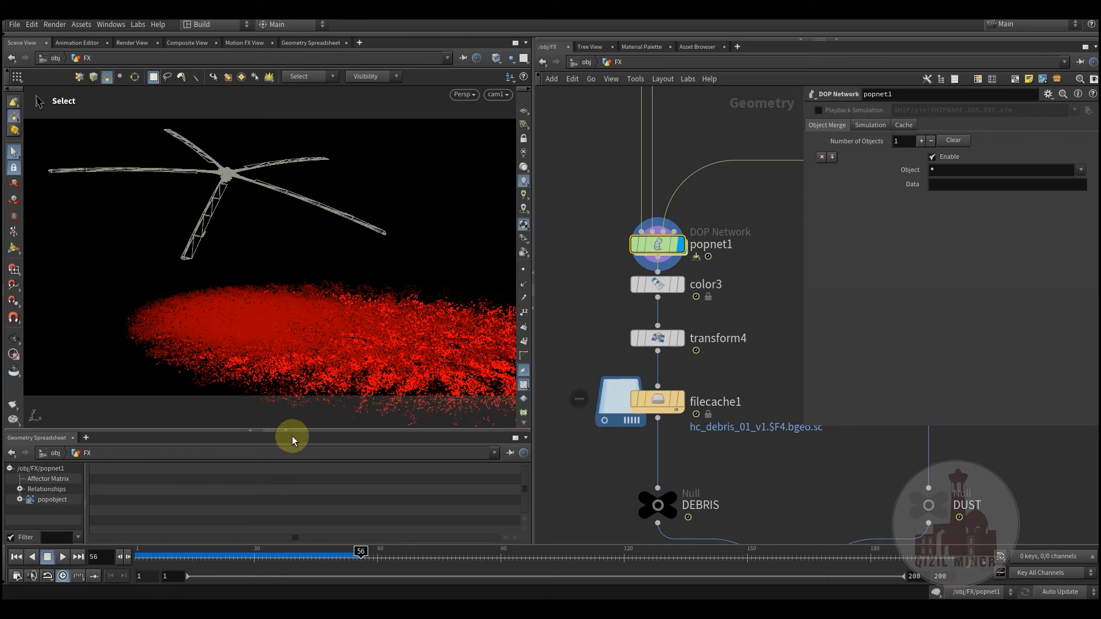
- Collapse the geometry spreadsheet pane, view the debris closer in perspective, and display the cached particles from filecache1
{"action": "left_click", "coordinate": [285, 429]}
{"action": "left_click_drag", "start_coordinate": [307, 410], "coordinate": [370, 522], "text": "alt"}
{"action": "key", "text": "s"}
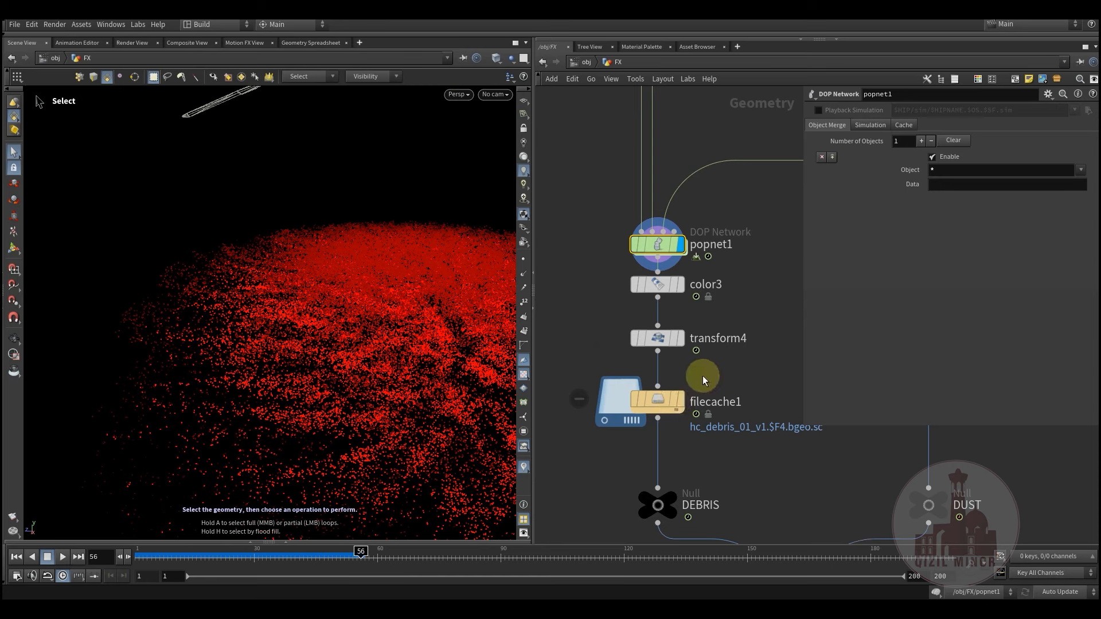
{"action": "mouse_move", "coordinate": [658, 404]}
{"action": "left_click", "coordinate": [687, 373]}
{"action": "left_click", "coordinate": [665, 401]}
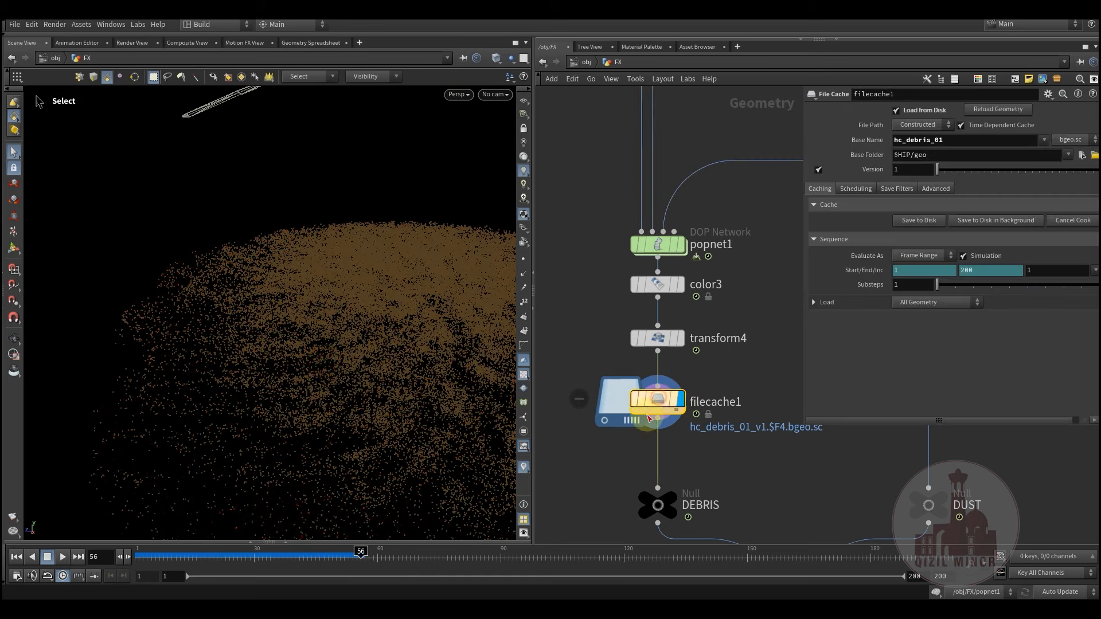
- Scrub the cached debris to frame 102 and inspect the particles from a low side angle beneath the rotor
{"action": "key", "text": "Escape"}
{"action": "left_click_drag", "start_coordinate": [359, 319], "coordinate": [333, 336]}
{"action": "key", "text": "s"}
{"action": "left_click_drag", "start_coordinate": [246, 557], "coordinate": [550, 555]}
{"action": "left_click", "coordinate": [258, 324]}
{"action": "left_click_drag", "start_coordinate": [236, 312], "coordinate": [164, 287], "text": "alt"}
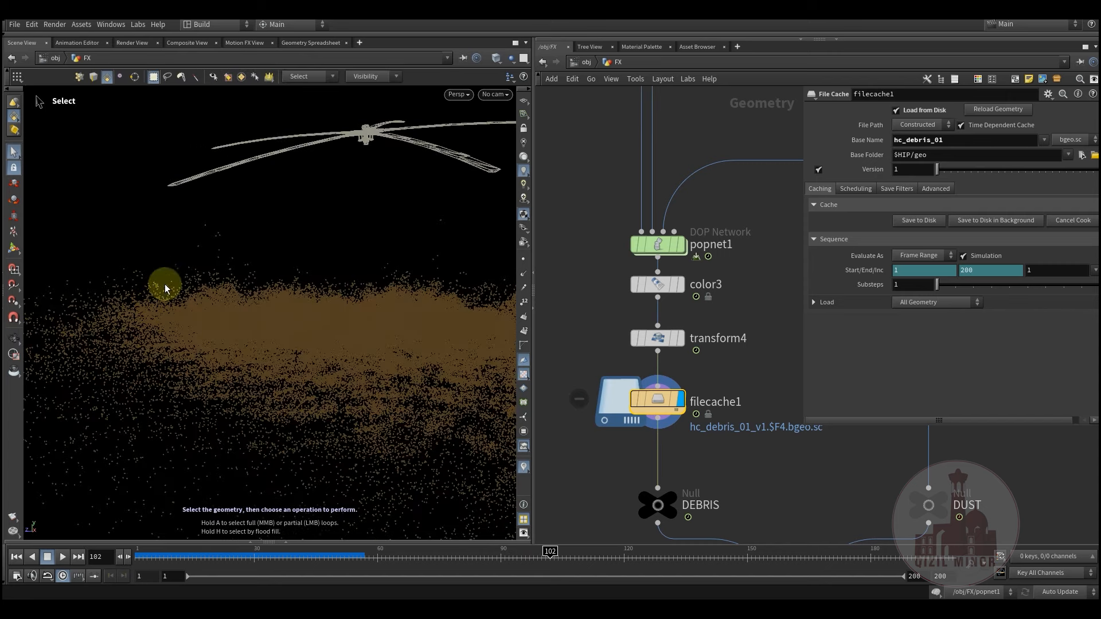
- Select transform4 and review its group and translate settings for the collided debris particles
{"action": "mouse_move", "coordinate": [658, 342]}
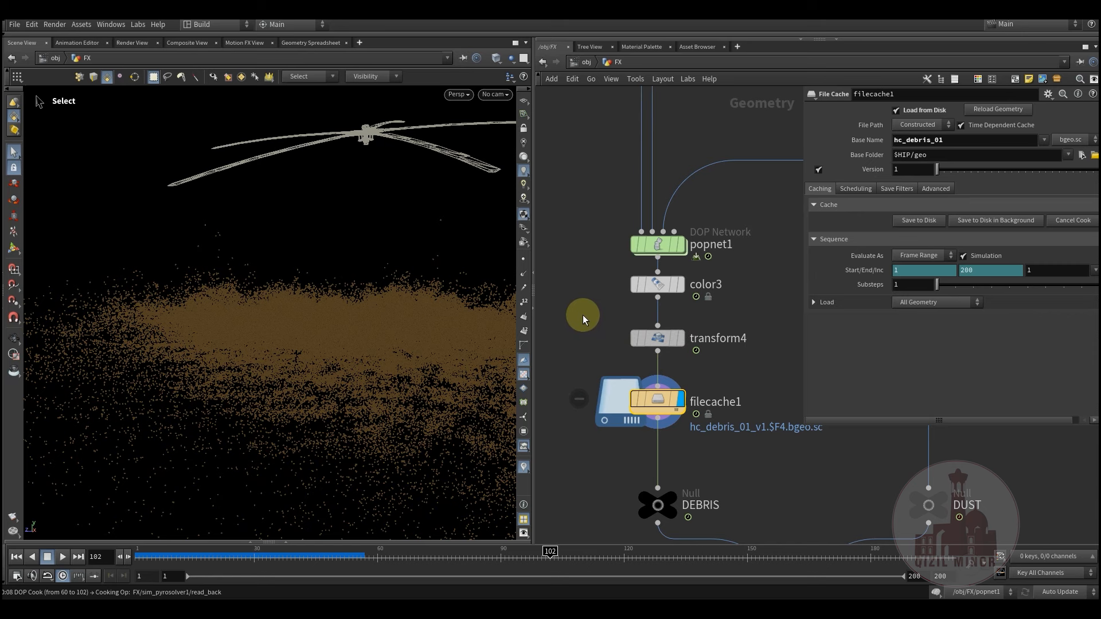
{"action": "middle_click_drag", "start_coordinate": [577, 247], "coordinate": [601, 266]}
{"action": "left_click_drag", "start_coordinate": [668, 363], "coordinate": [693, 360]}
{"action": "left_click", "coordinate": [890, 112]}
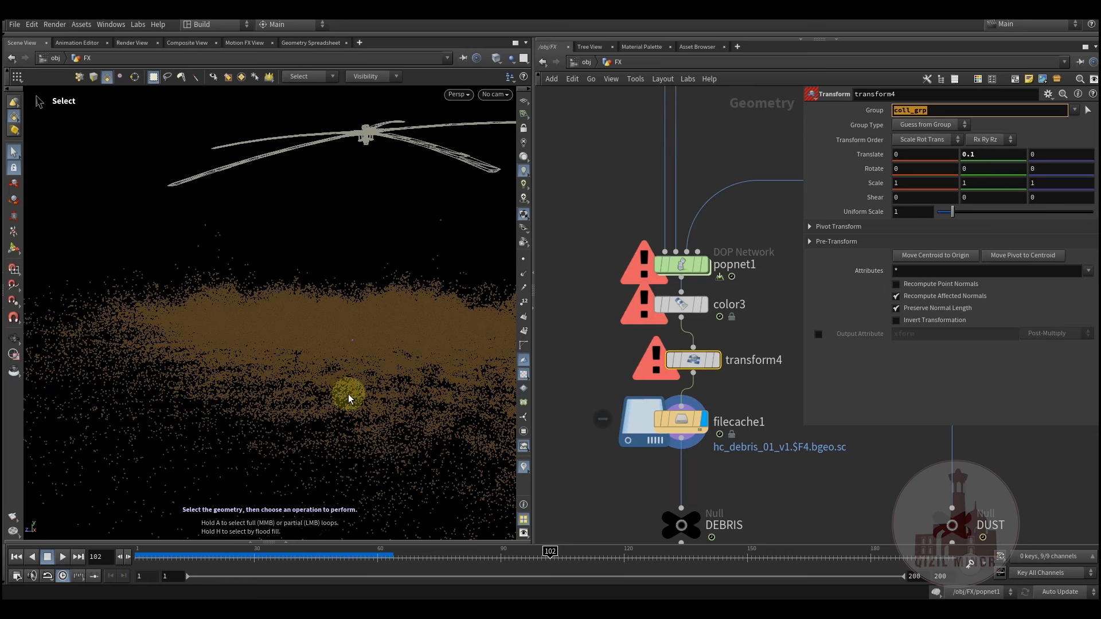
{"action": "middle_click_drag", "start_coordinate": [564, 370], "coordinate": [574, 354]}
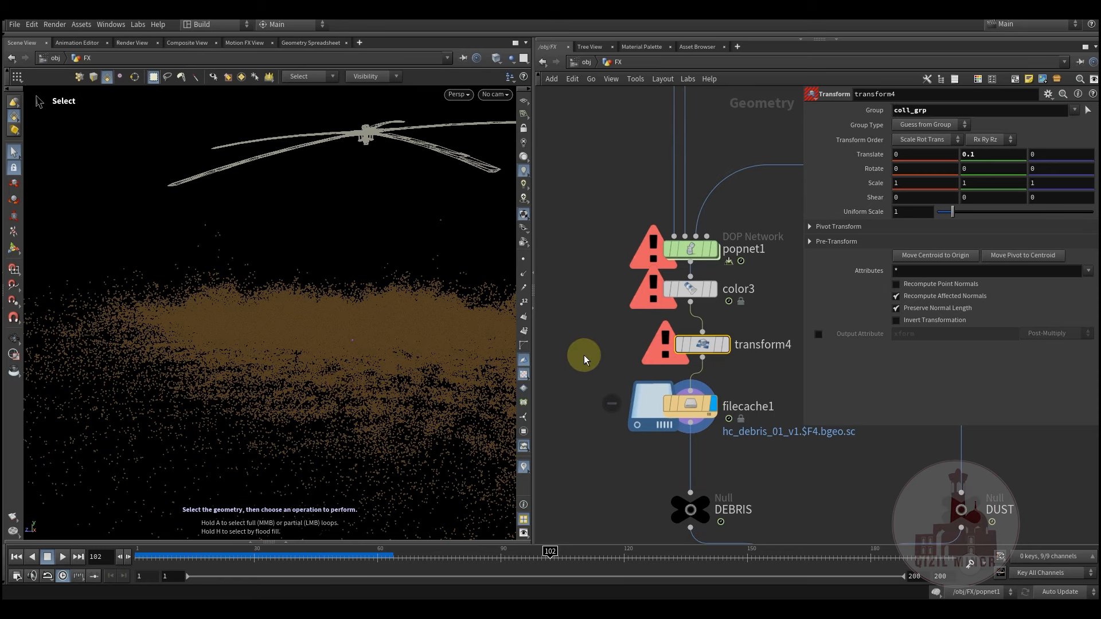
- Set the timeline to frame 59 and shift the transform4 node aside from the color3–filecache1 column
{"action": "left_click_drag", "start_coordinate": [266, 550], "coordinate": [373, 549]}
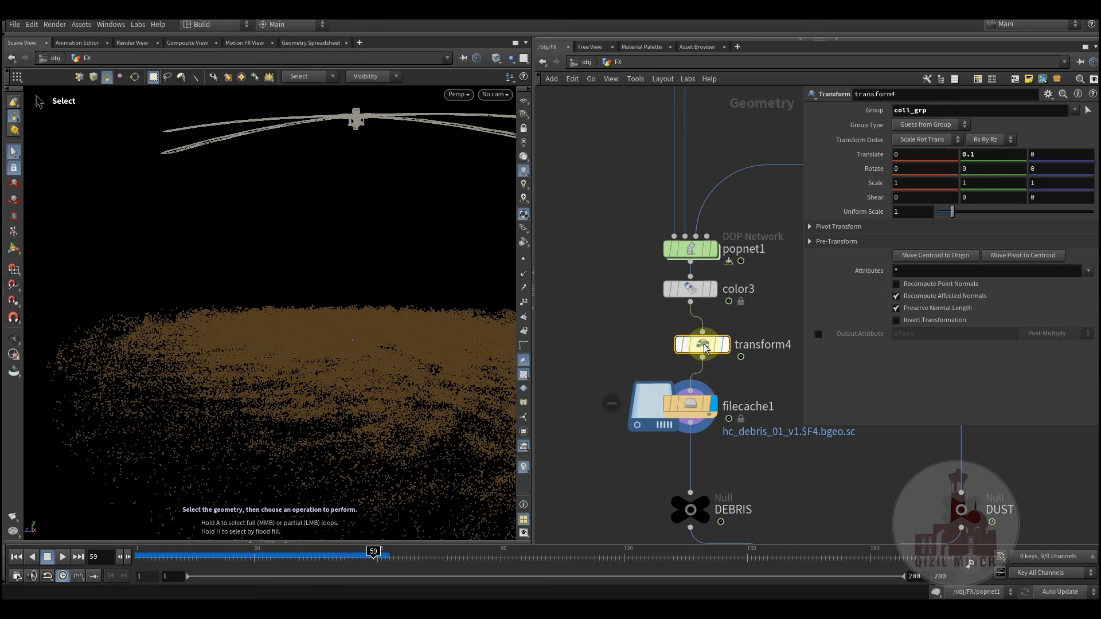
{"action": "mouse_move", "coordinate": [706, 344]}
{"action": "left_click_drag", "start_coordinate": [705, 344], "coordinate": [650, 344]}
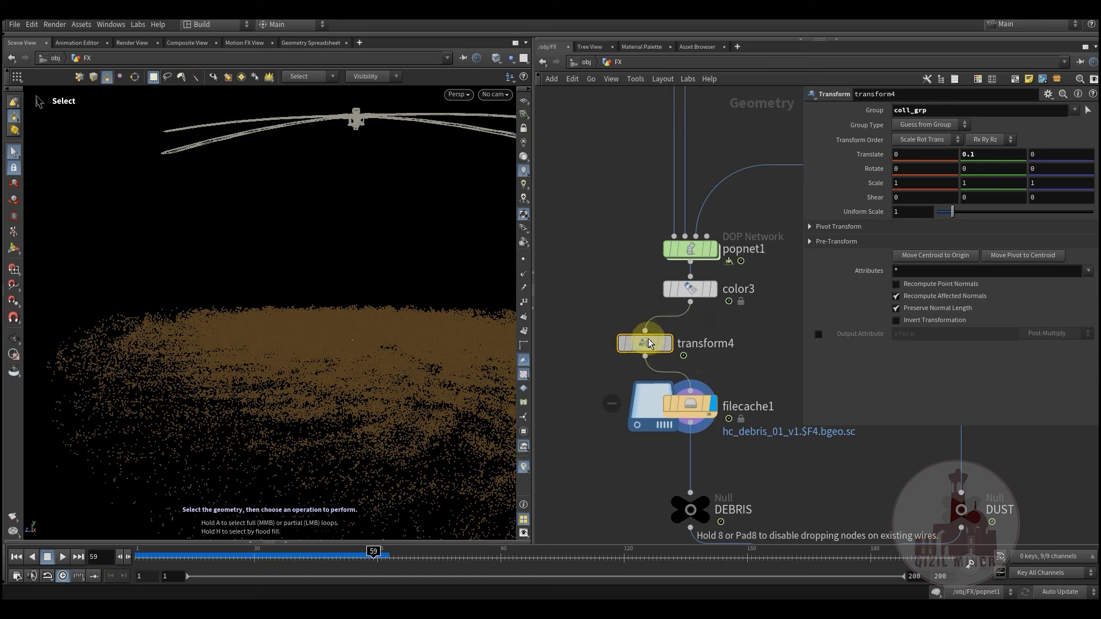
- Select filecache1 and scrub the cached debris to frame 67 to review the particle motion
{"action": "key", "text": "Escape"}
{"action": "left_click_drag", "start_coordinate": [319, 380], "coordinate": [298, 366]}
{"action": "key", "text": "s"}
{"action": "left_click", "coordinate": [695, 402]}
{"action": "mouse_move", "coordinate": [246, 553]}
{"action": "left_mouse_down"}
{"action": "mouse_move", "coordinate": [640, 556]}
{"action": "mouse_move", "coordinate": [459, 551]}
{"action": "mouse_move", "coordinate": [401, 555]}
{"action": "mouse_move", "coordinate": [405, 567]}
{"action": "left_mouse_up"}
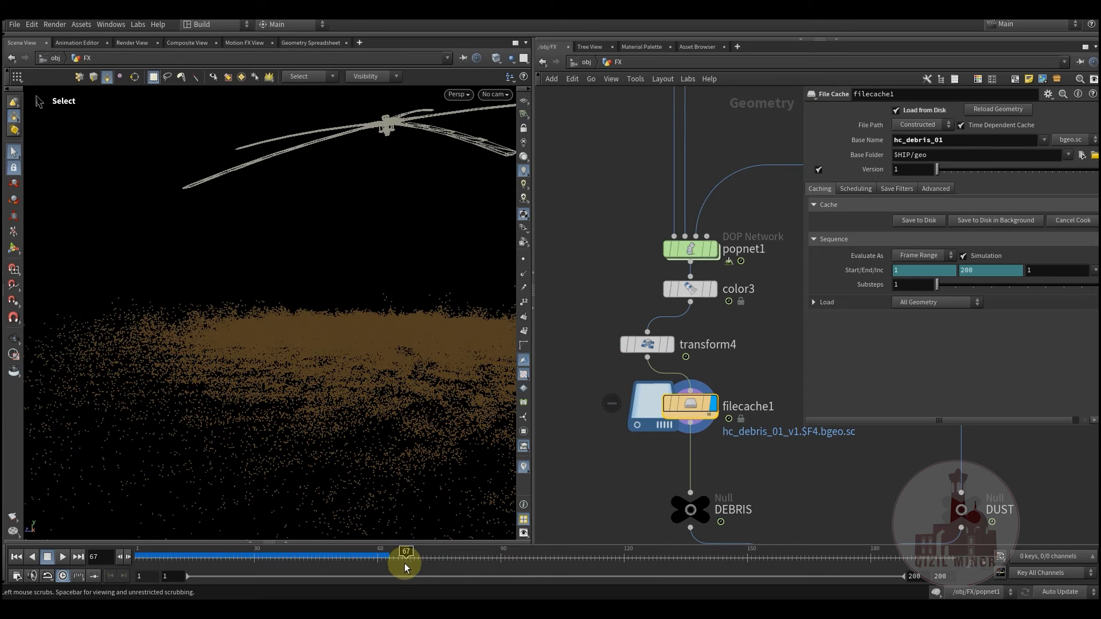
- Go up to the object level and turn on the display of the DEBRIS and DUST objects
{"action": "middle_click_drag", "start_coordinate": [610, 486], "coordinate": [601, 445]}
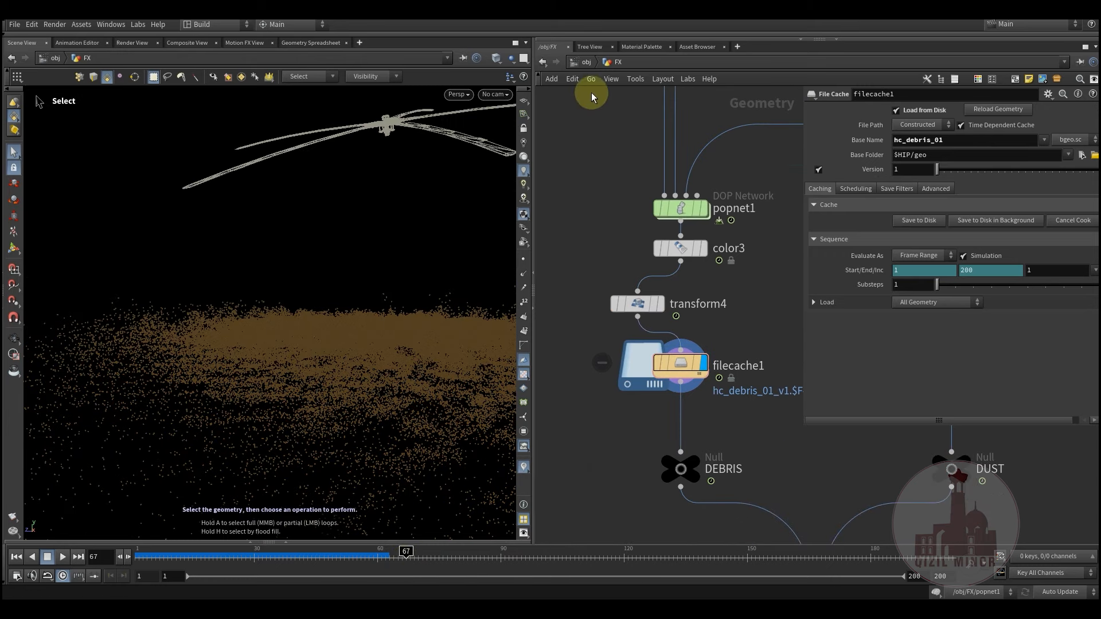
{"action": "left_click", "coordinate": [582, 62]}
{"action": "middle_click_drag", "start_coordinate": [656, 369], "coordinate": [658, 442]}
{"action": "left_click", "coordinate": [636, 324]}
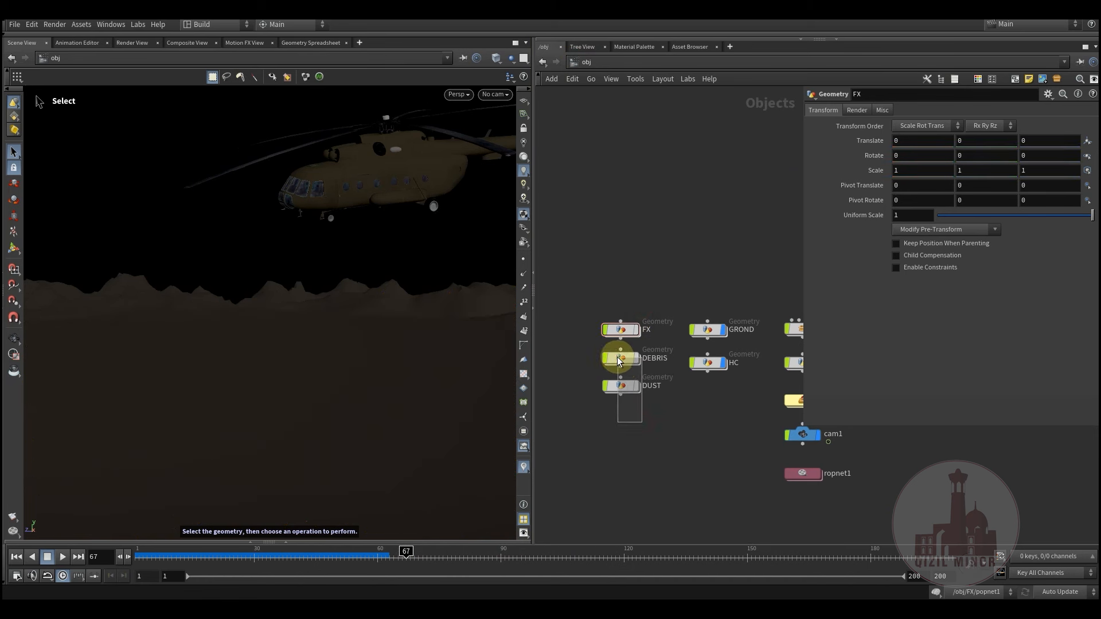
{"action": "left_click_drag", "start_coordinate": [619, 360], "coordinate": [619, 360]}
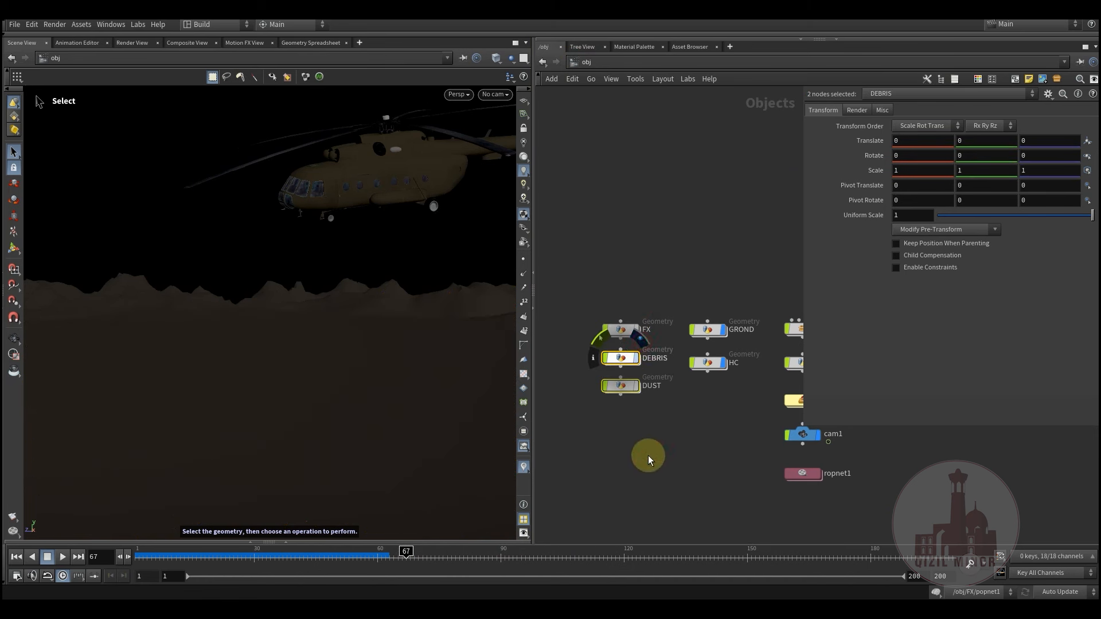
{"action": "left_click", "coordinate": [650, 420]}
- Look through cam1 and scrub to frame 78 to preview the dust and debris around the helicopter
{"action": "mouse_move", "coordinate": [662, 415]}
{"action": "middle_mouse_down"}
{"action": "mouse_move", "coordinate": [670, 435]}
{"action": "mouse_move", "coordinate": [679, 425]}
{"action": "middle_mouse_up"}
{"action": "left_click", "coordinate": [495, 94]}
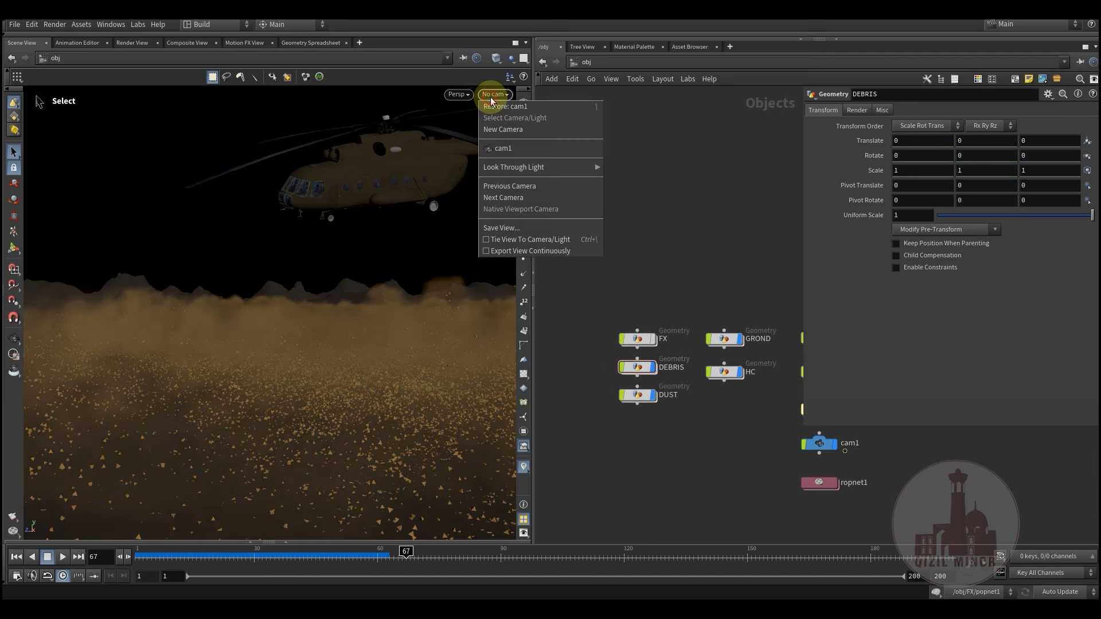
{"action": "left_click", "coordinate": [500, 145]}
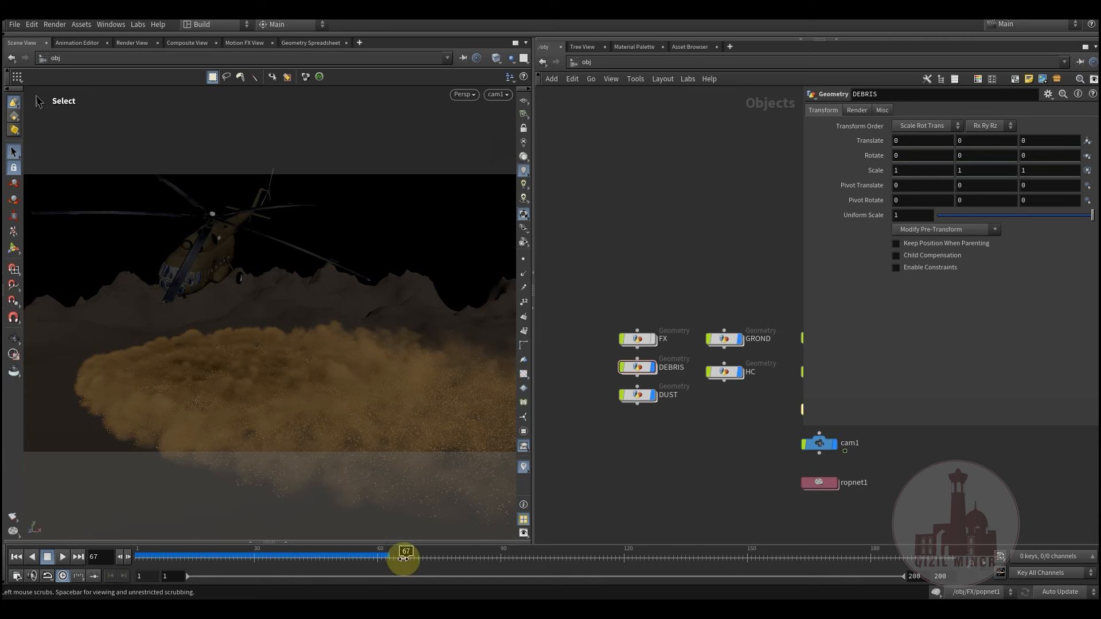
{"action": "left_click_drag", "start_coordinate": [244, 566], "coordinate": [446, 561]}
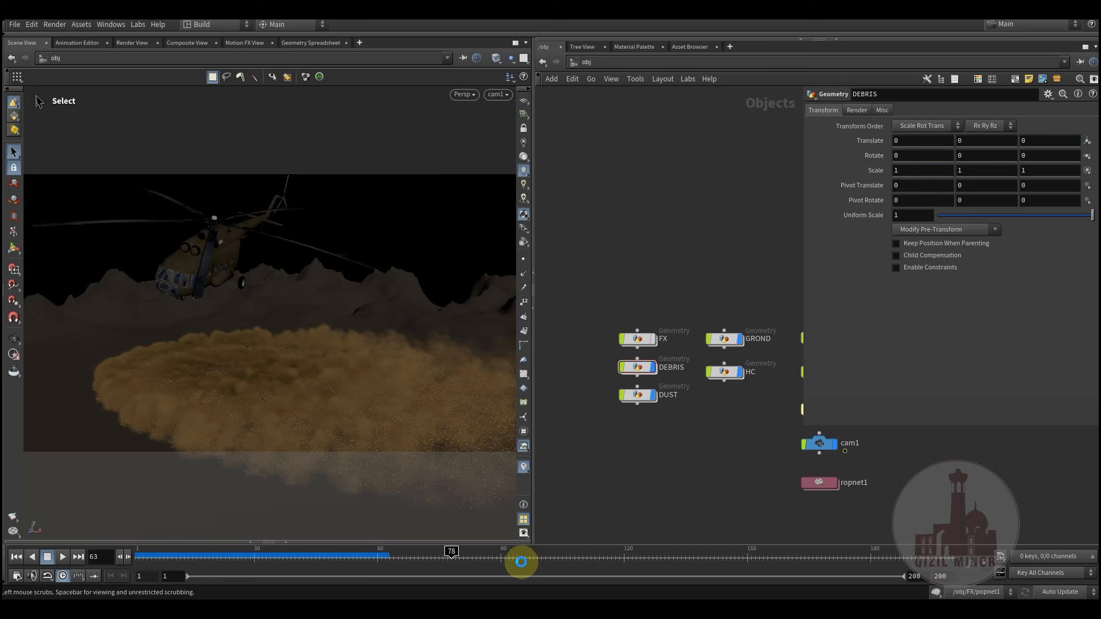
- Switch to the media player and watch the rendered result grDust_02_FX.mp4
{"action": "middle_click_drag", "start_coordinate": [611, 459], "coordinate": [634, 442]}
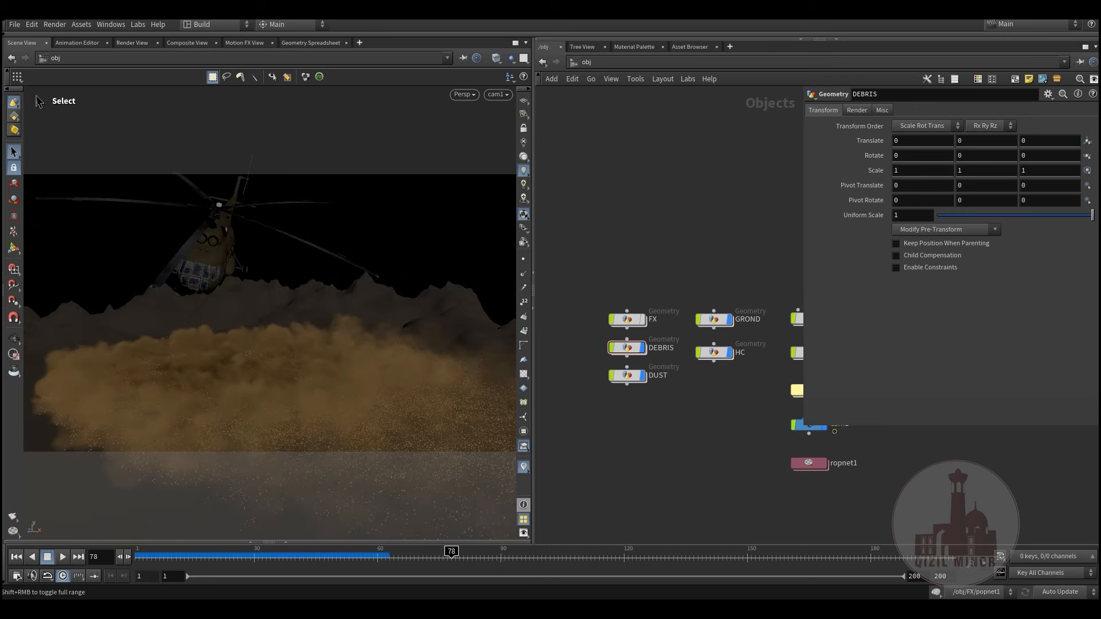
{"action": "left_click", "coordinate": [534, 609]}
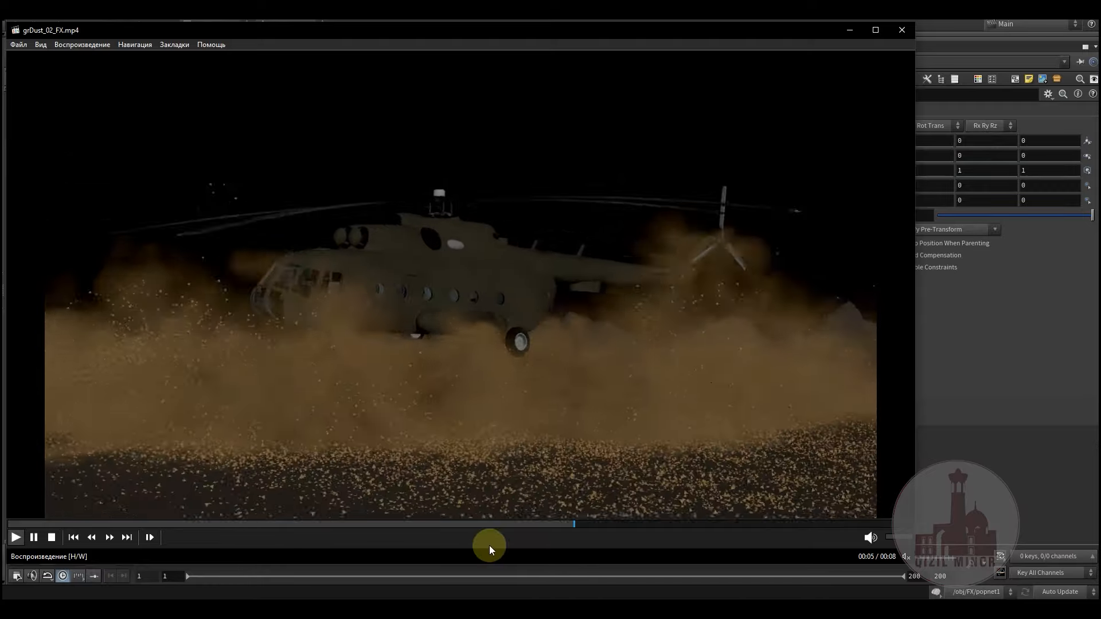